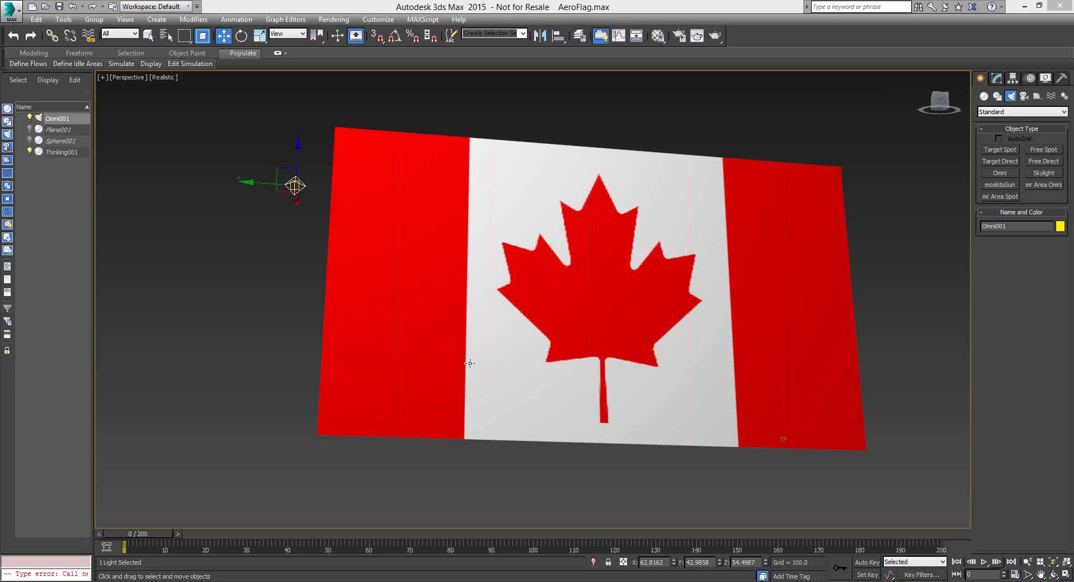
Play the flag simulation and stop it partway through.
click(984, 562)
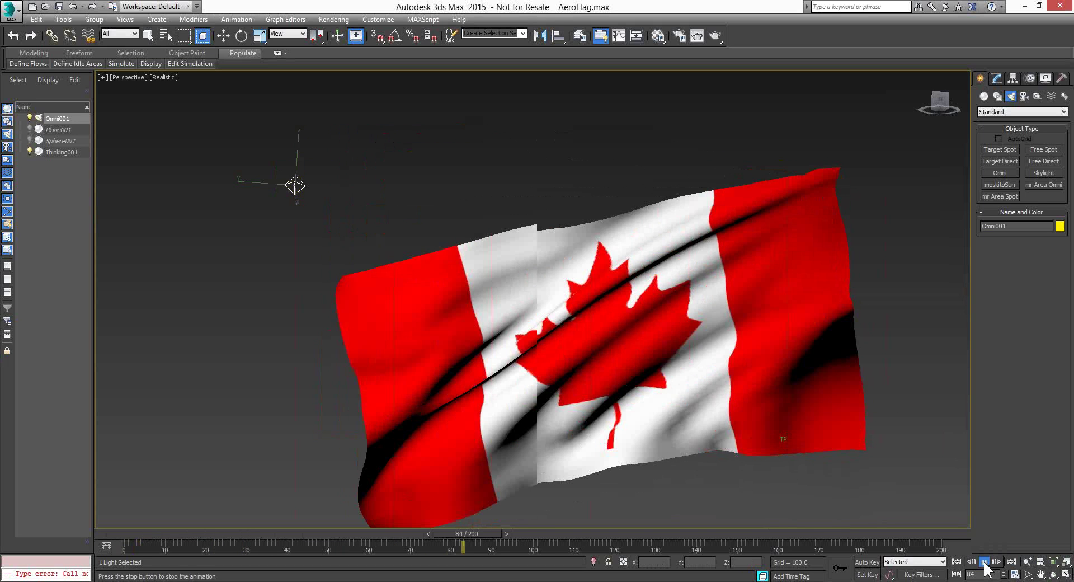
click(984, 562)
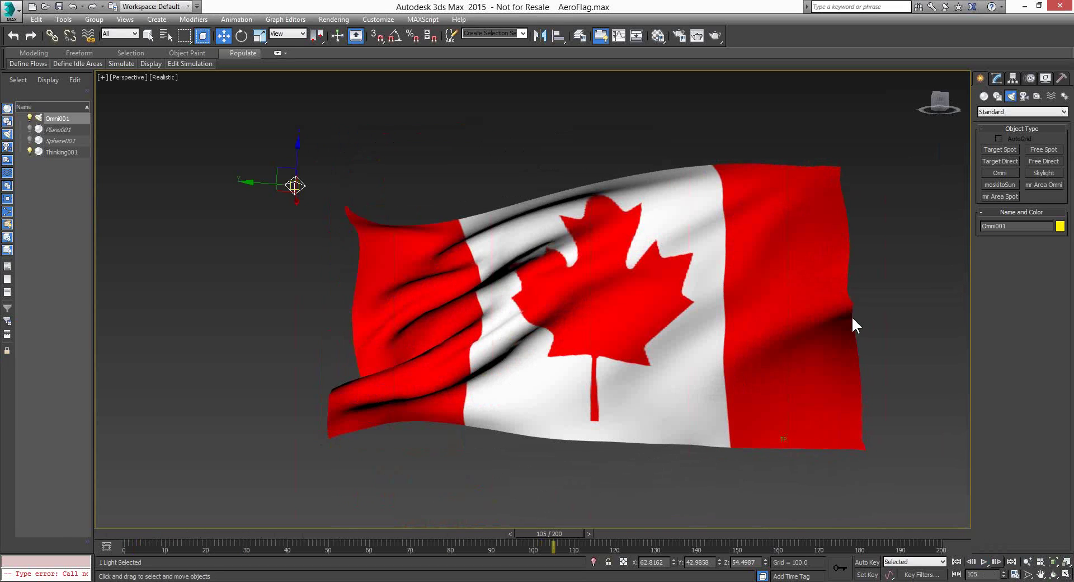
Select the Thinking001 particle system and open its node editor, bringing the whole Create network into view.
click(782, 441)
click(997, 78)
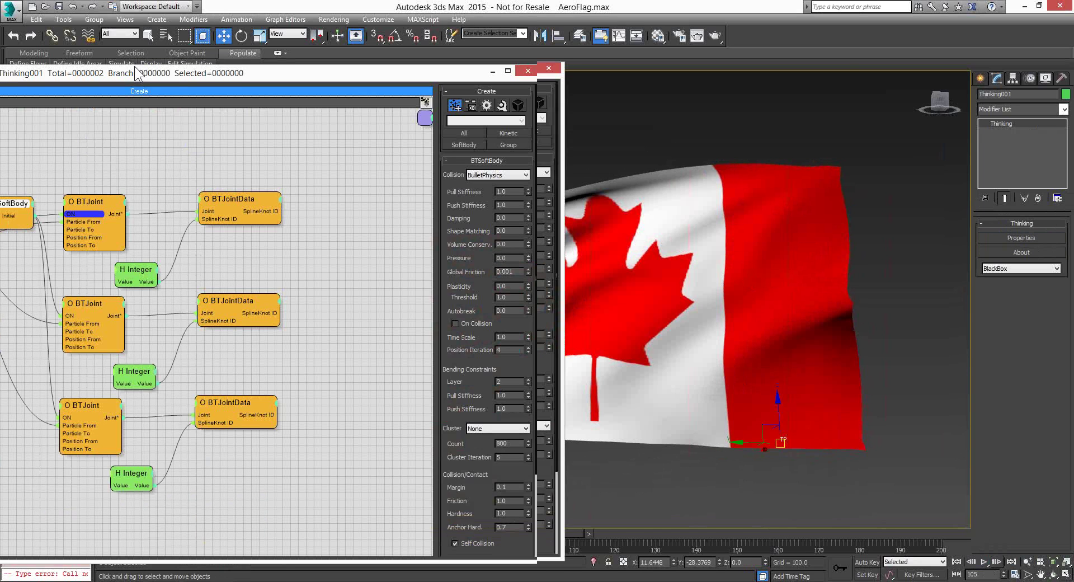
drag(136, 70, 423, 40)
right_click(404, 184)
click(404, 200)
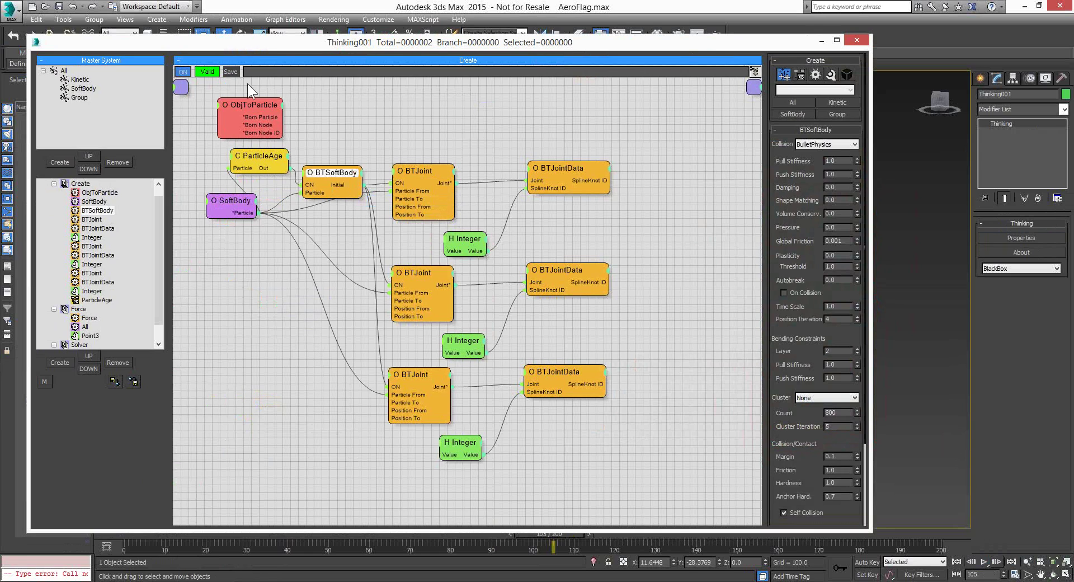
Move the ObjToParticle node clear of the other nodes and inspect its settings for Plane001.
drag(249, 108, 345, 102)
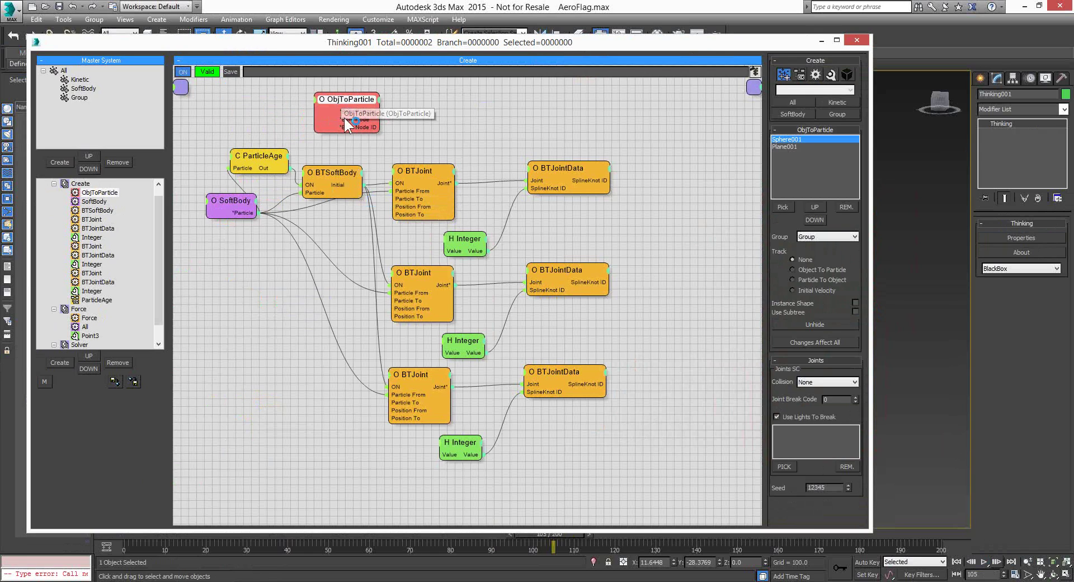
click(276, 363)
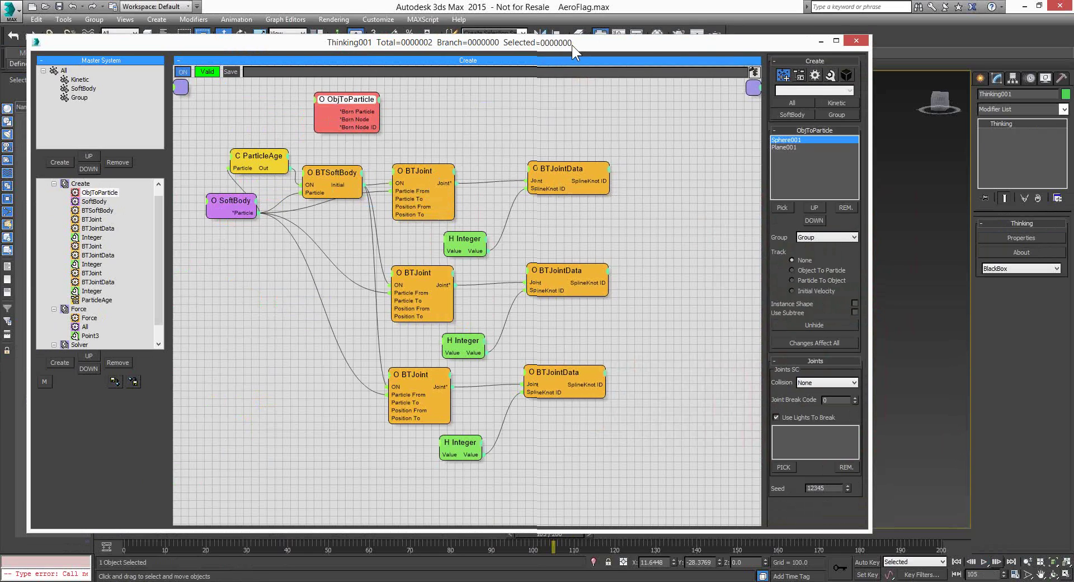
drag(571, 44, 18, 47)
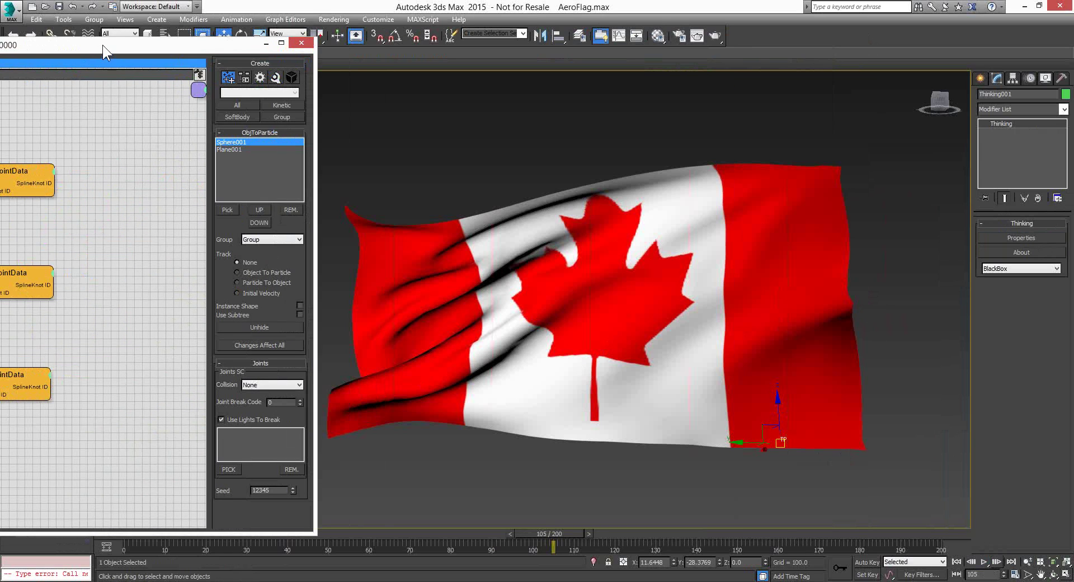
drag(103, 45, 729, 38)
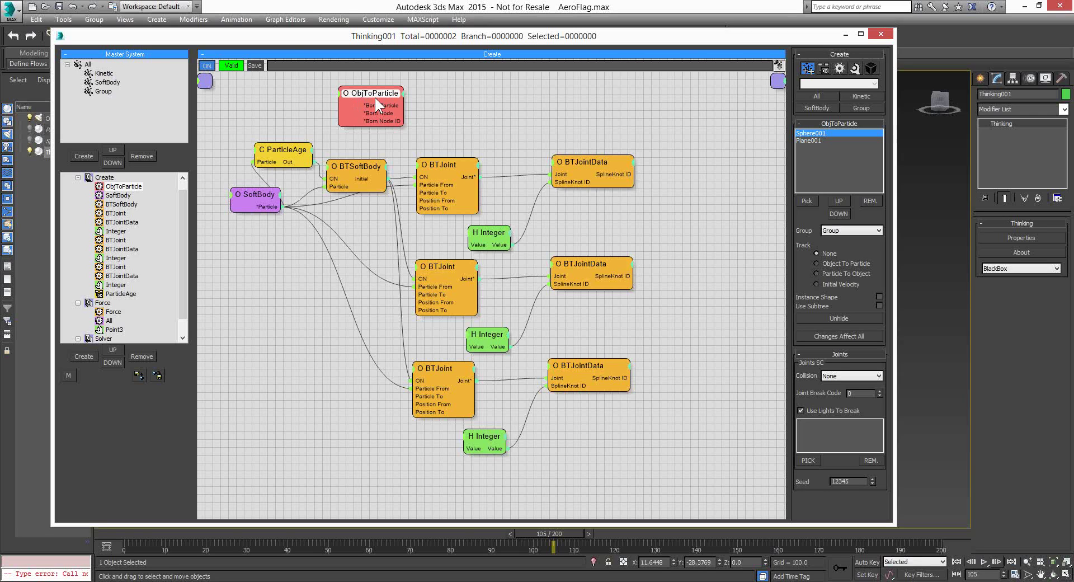
click(822, 140)
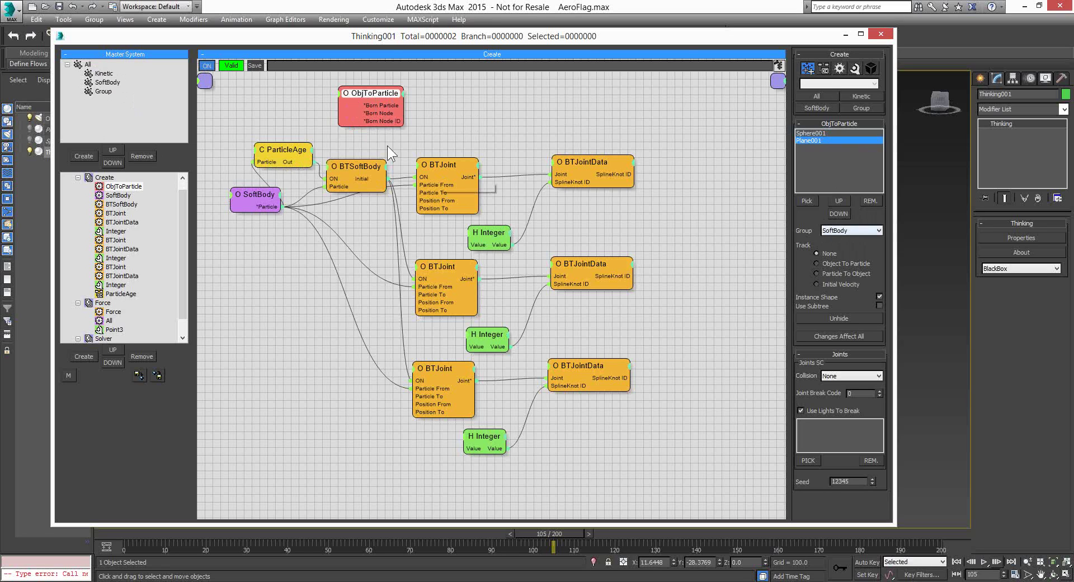
Reposition the SoftBody and BTSoftBody nodes slightly and examine the BTSoftBody settings through to the Aero Model section.
drag(253, 198, 241, 220)
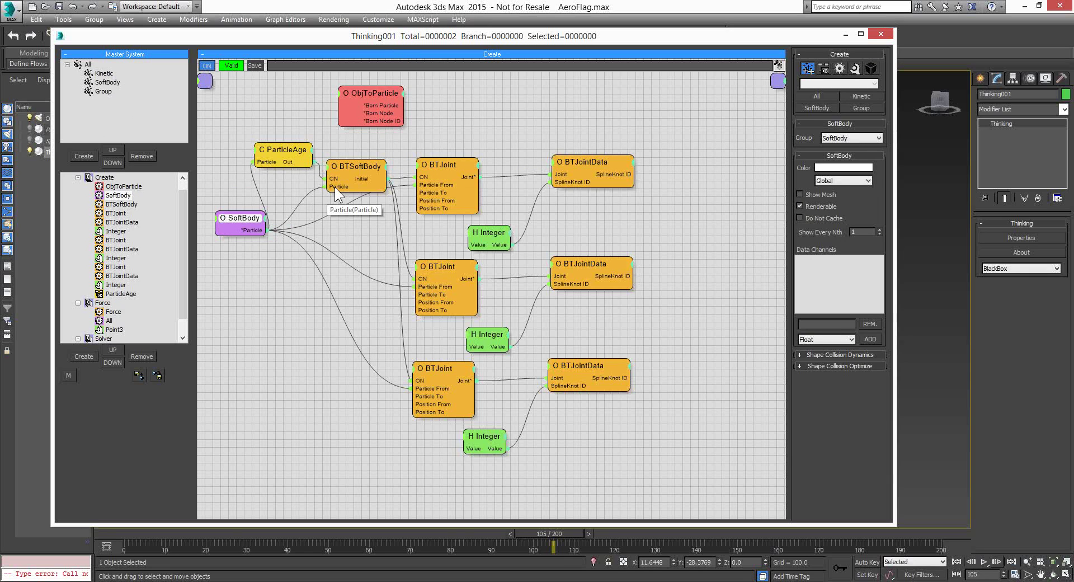
click(369, 166)
click(368, 165)
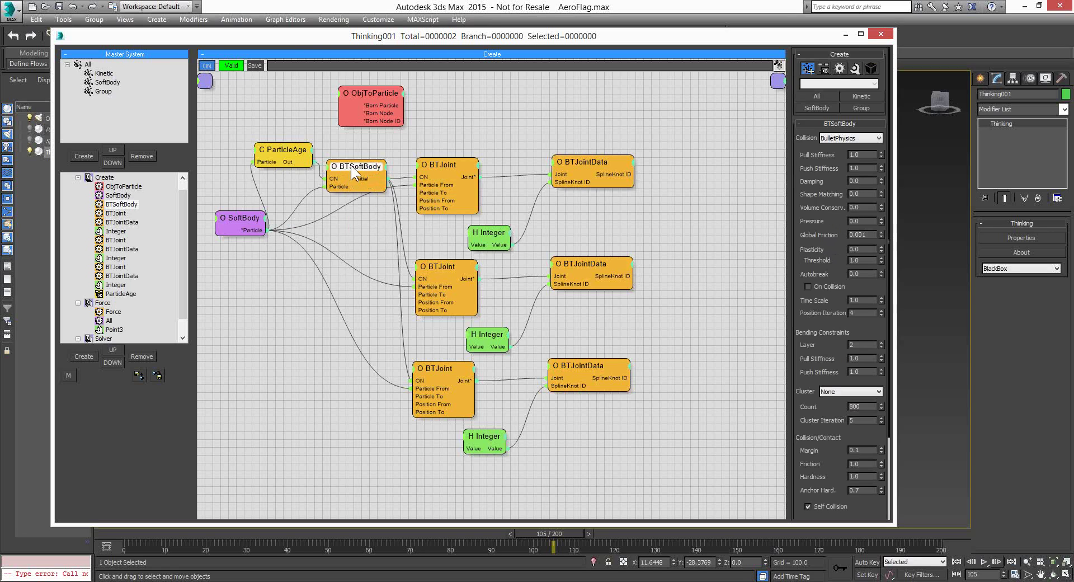
drag(350, 165, 349, 179)
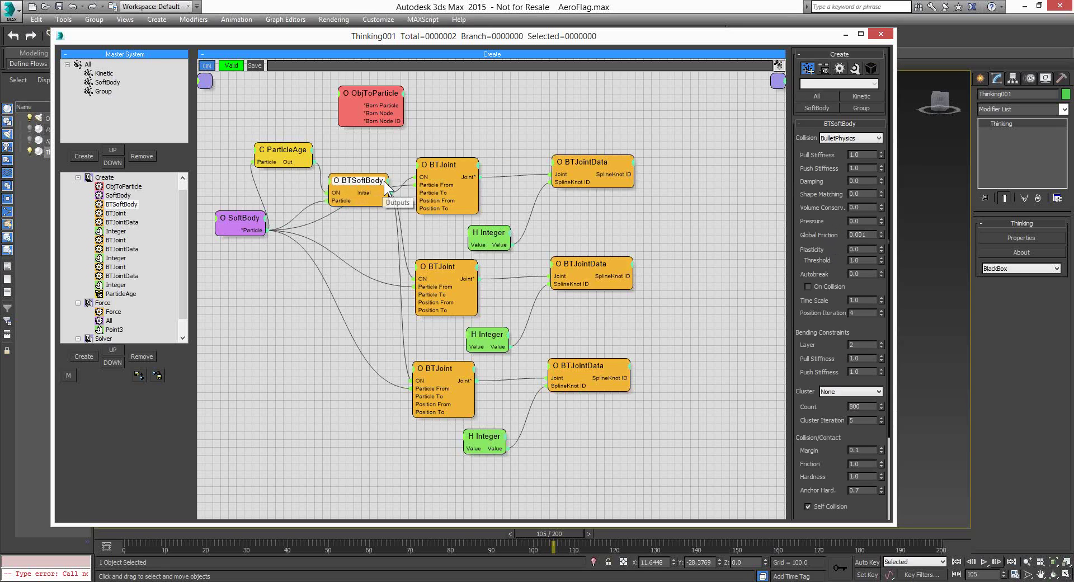
scroll(835, 226, down, 5)
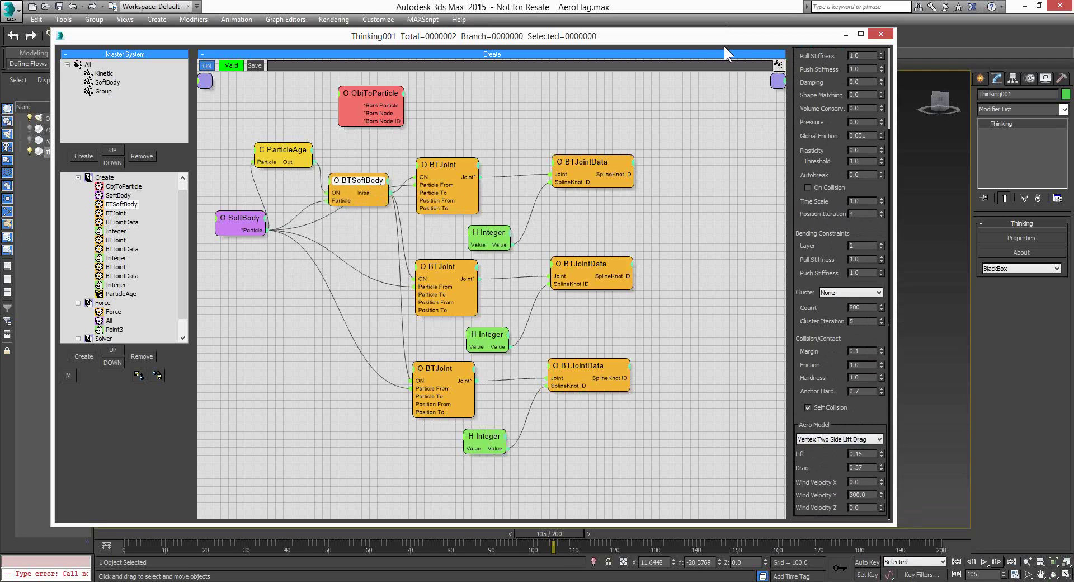
Move the editor aside to expose the flag, set the Aero Model Drag to 0.1, and play the simulation.
drag(718, 37, 76, 42)
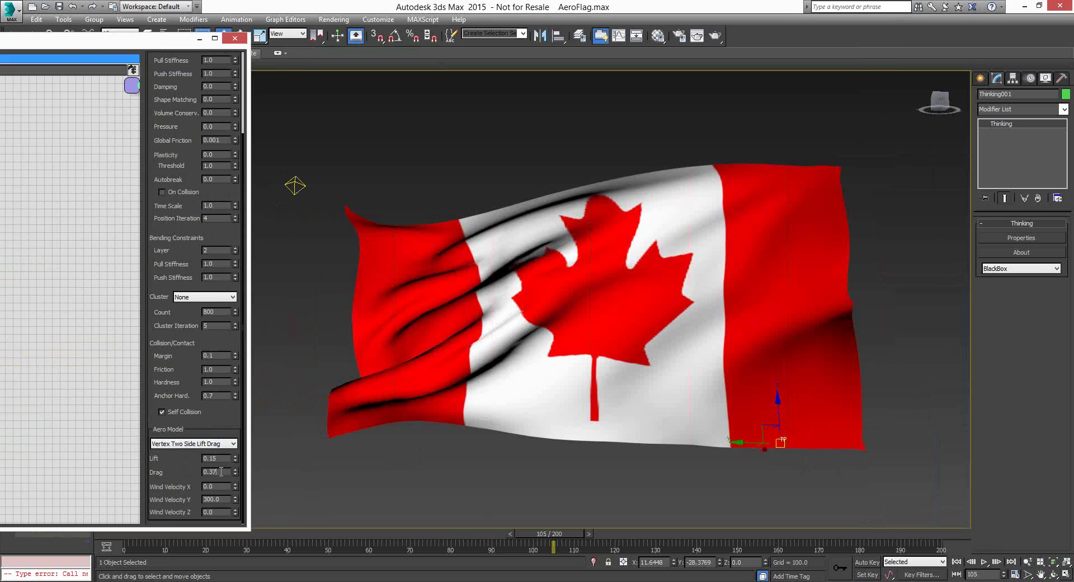
key(Return)
click(957, 561)
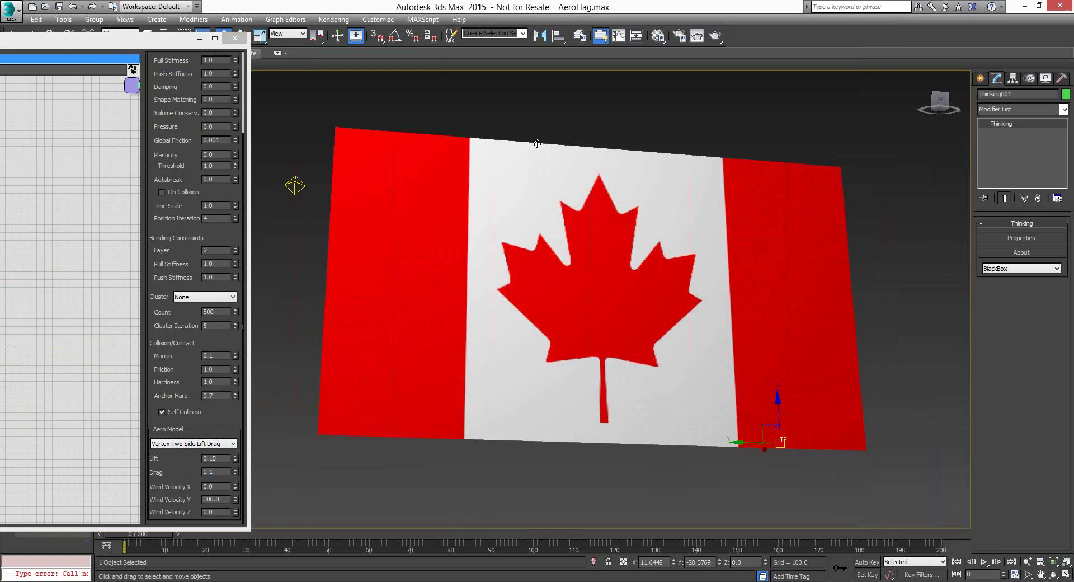
click(983, 561)
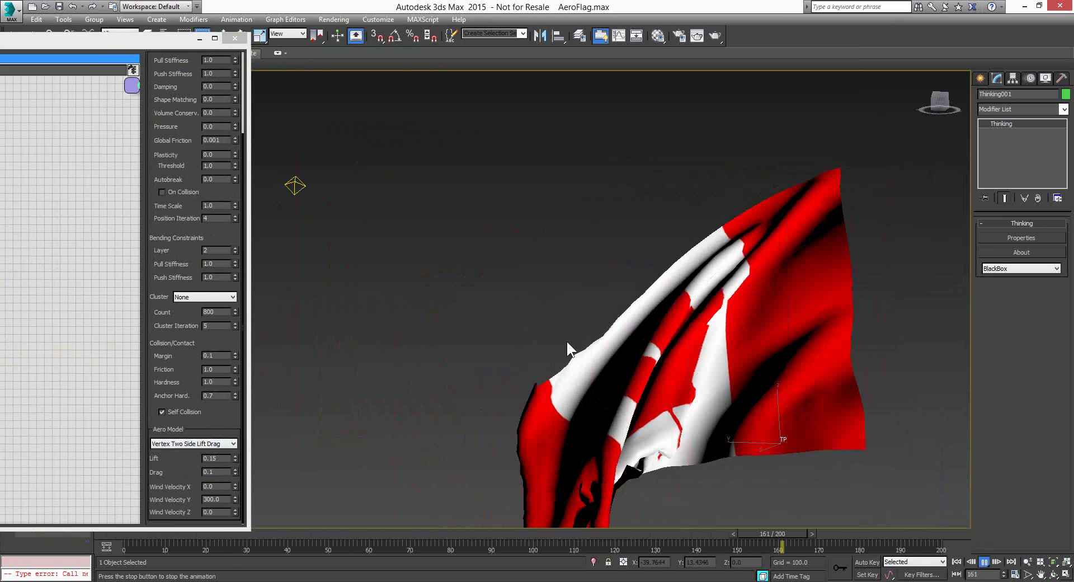
click(985, 561)
Set the Aero Model Drag to 0.8, replay the flag simulation from the first frame, and rewind it.
click(219, 472)
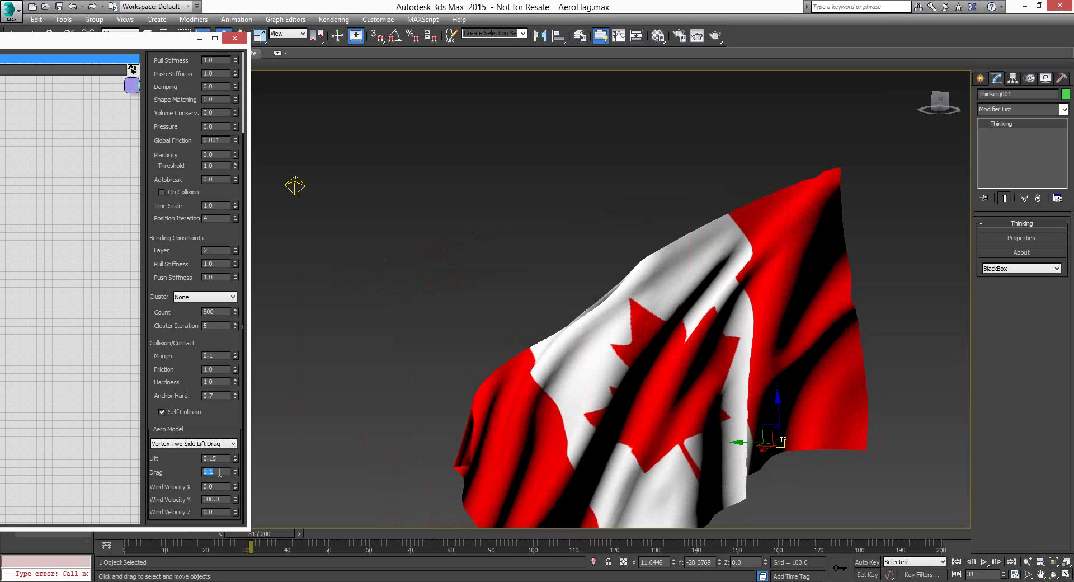
text(0.8)
key(Return)
click(956, 562)
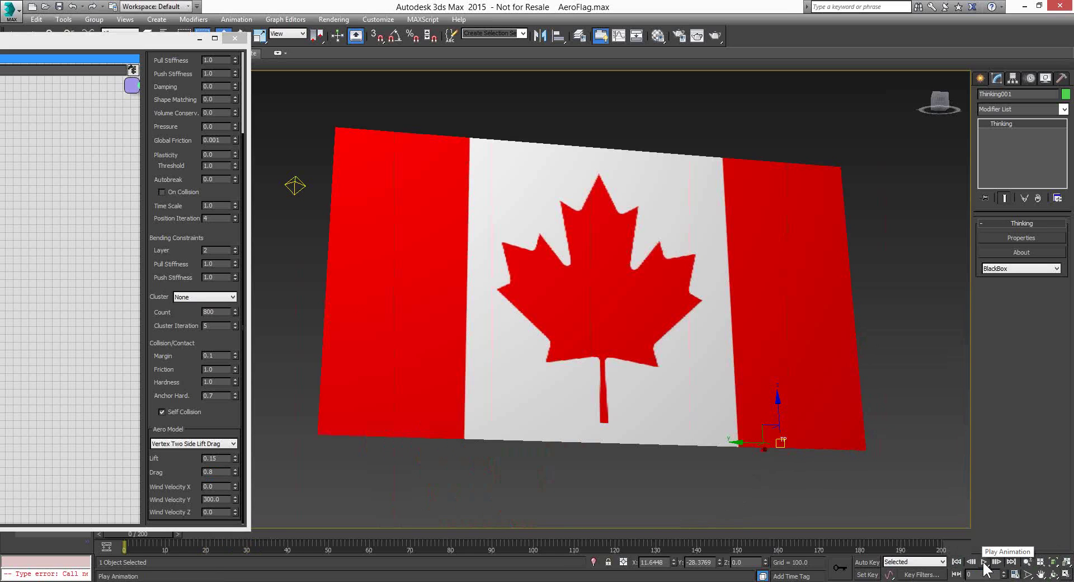
click(984, 564)
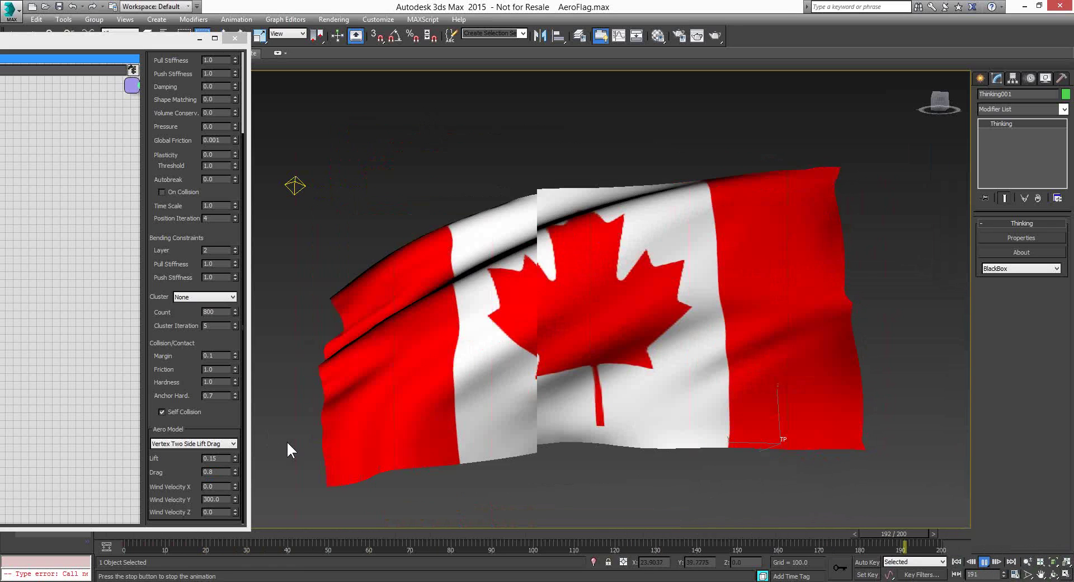
click(957, 562)
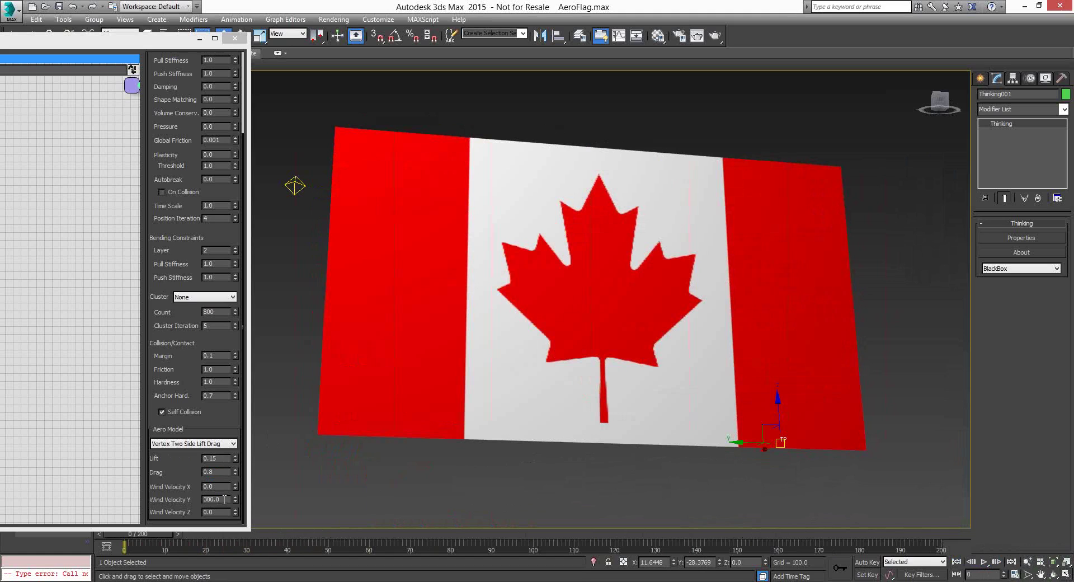
Set the Aero Model Wind Velocity Y to 150 and play the flag simulation to test the weaker wind.
double_click(224, 500)
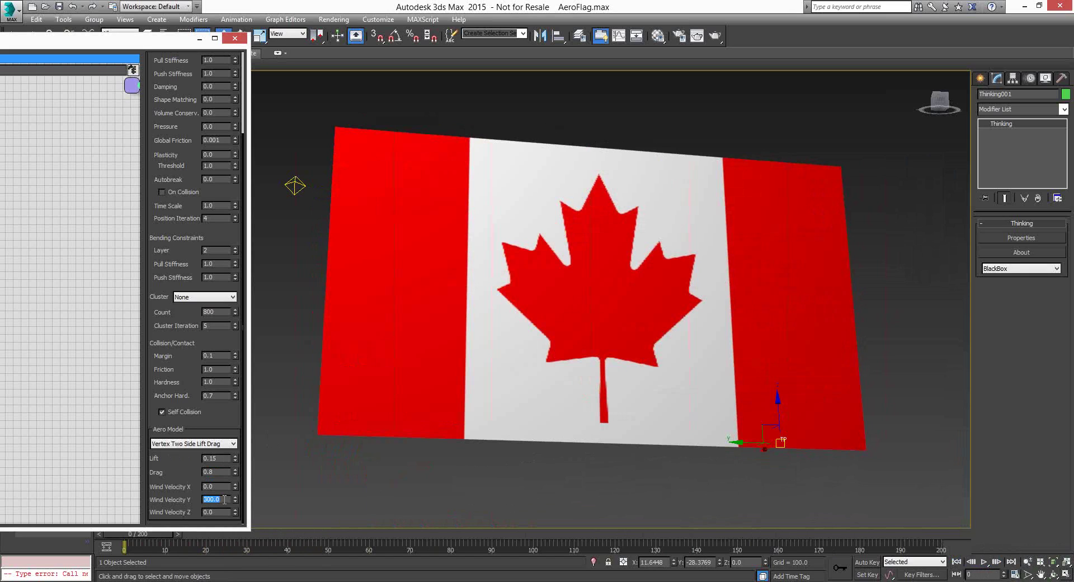
text(1500)
key(Return)
text(150)
key(Return)
click(984, 562)
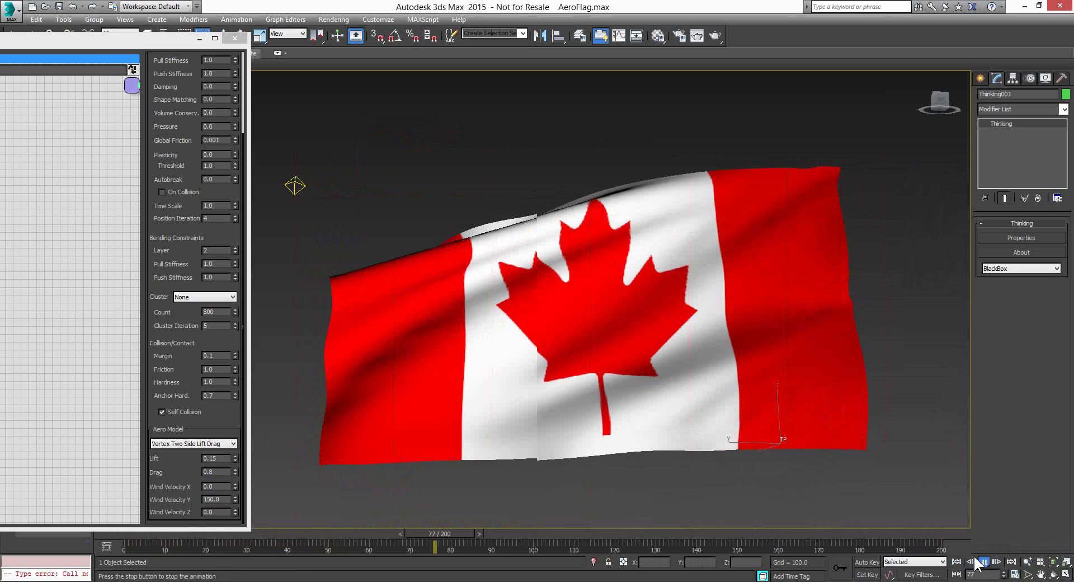
click(982, 562)
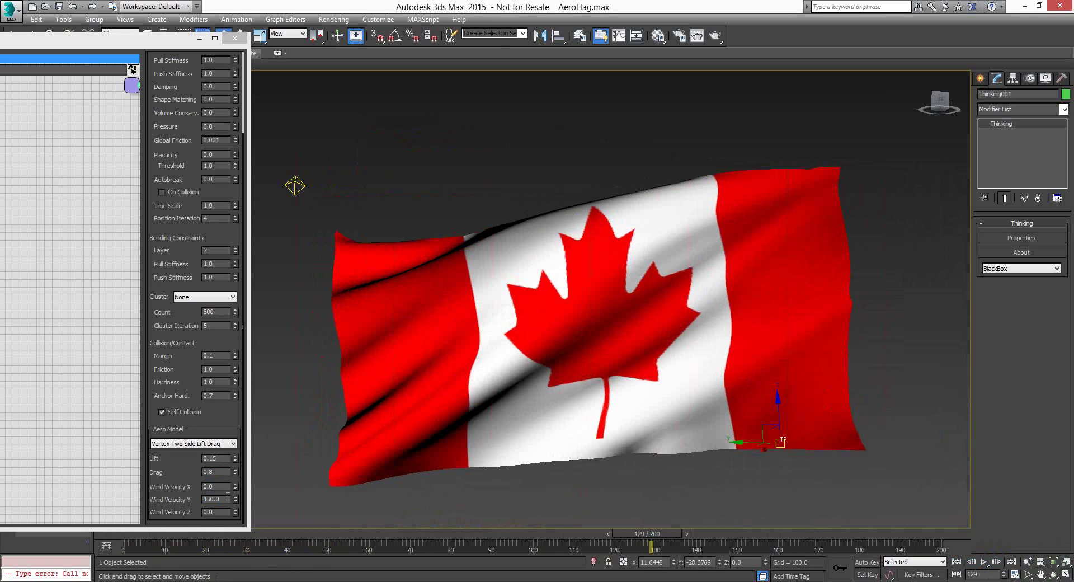
Set Wind Velocity Y to 600, play the flag simulation from the start, and rewind it.
click(165, 489)
text(600)
key(Return)
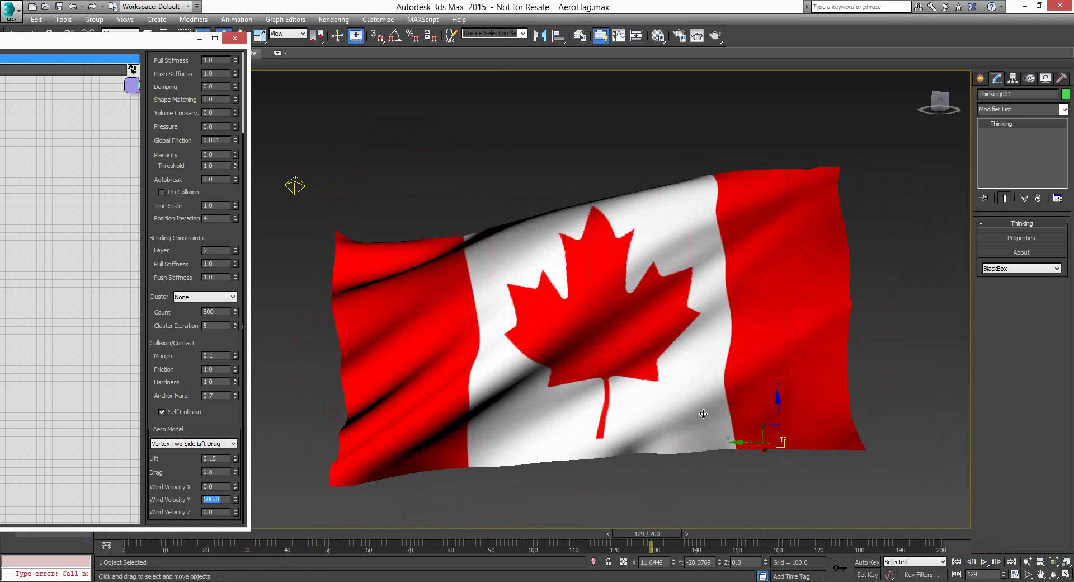
click(956, 561)
click(983, 562)
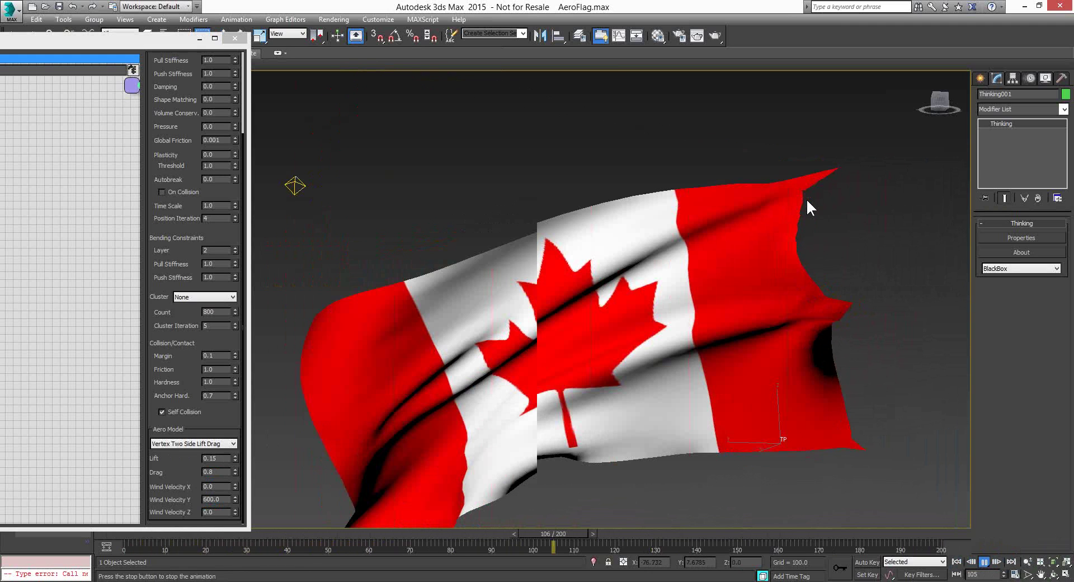
click(985, 562)
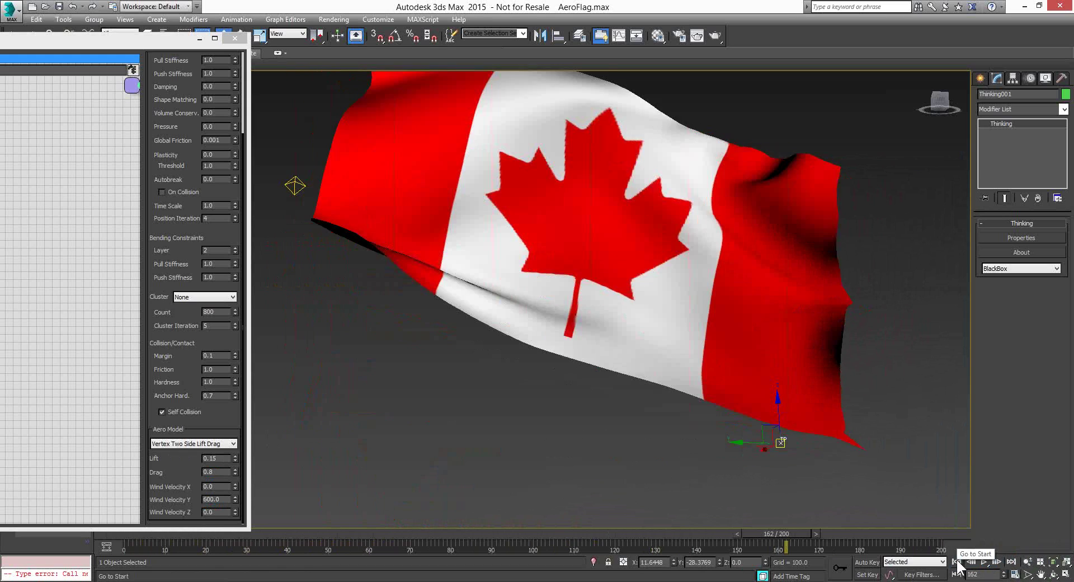
click(956, 562)
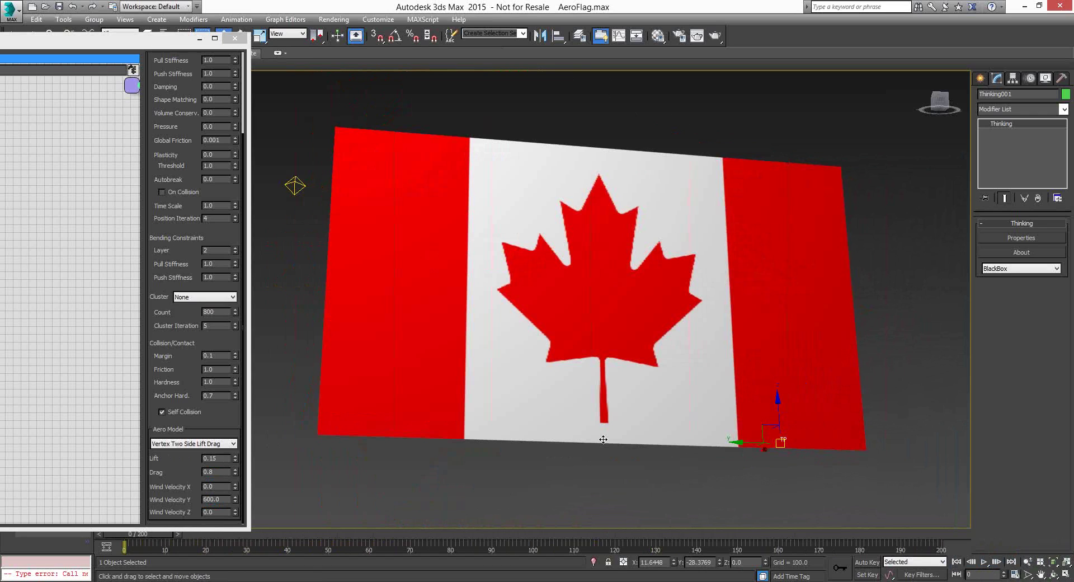
Set the soft body's Wind Velocity Y to 300.
double_click(222, 499)
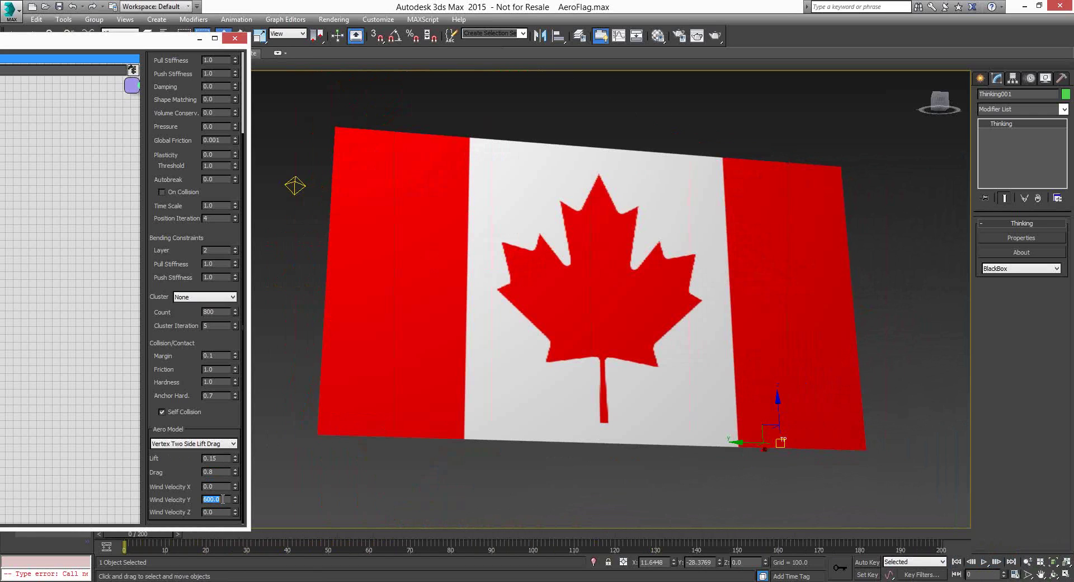
text(300)
key(Return)
Set the soft body's collision Friction and Hardness both to 0.6, then play and rewind the simulation.
double_click(223, 370)
text(0.6)
key(Return)
double_click(223, 381)
text(0.6)
key(Return)
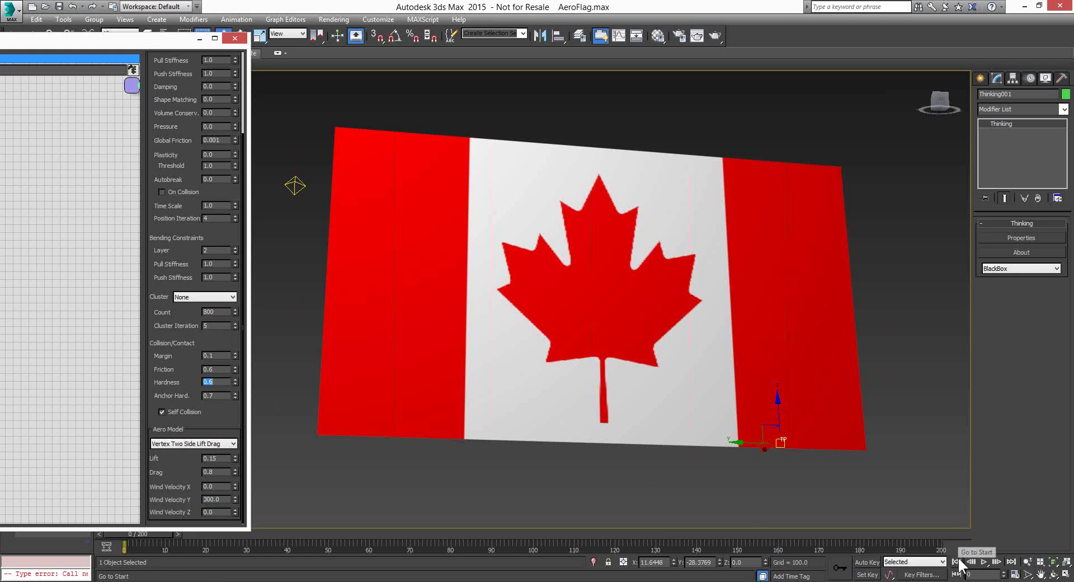
click(983, 561)
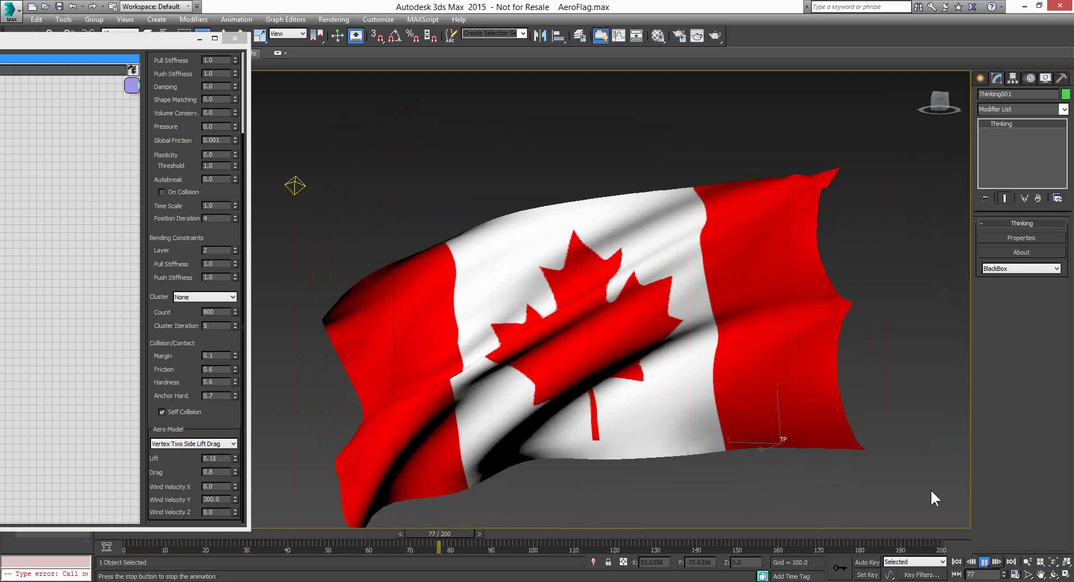
click(956, 562)
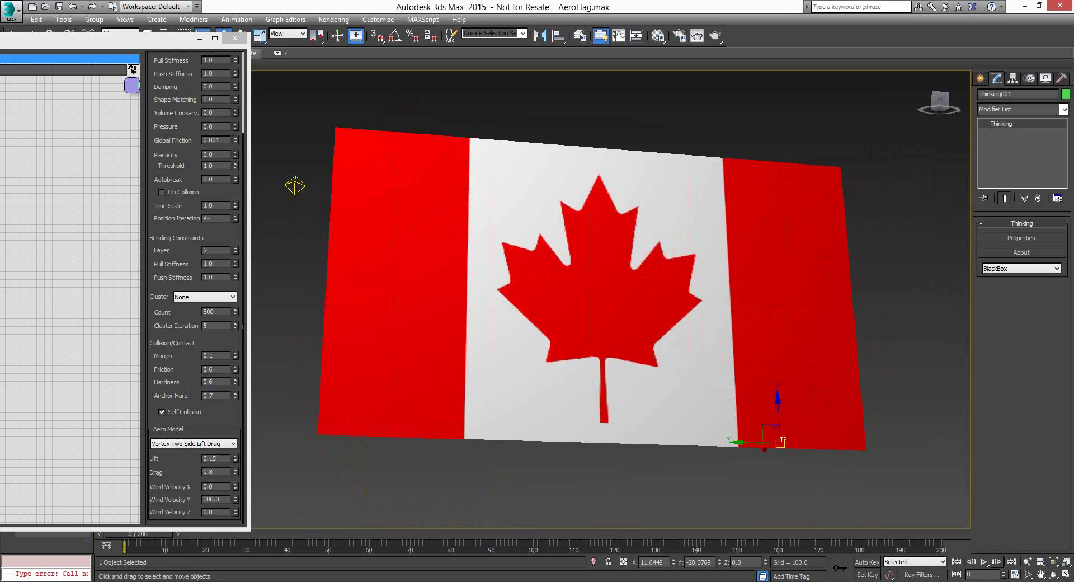
Set the soft body's Autobreak to 12 and play the flag simulation from the first frame.
double_click(221, 179)
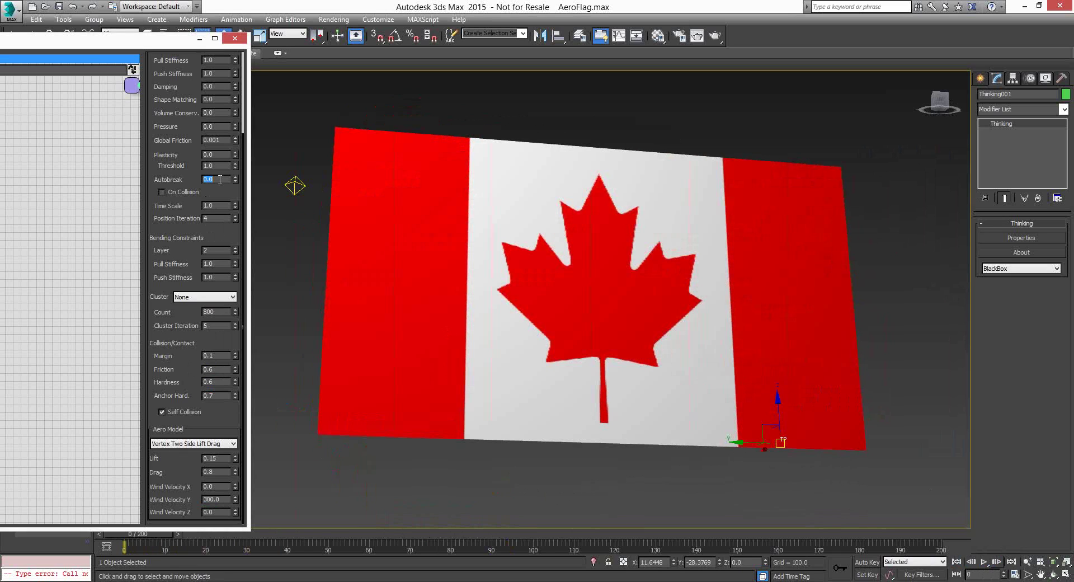
click(973, 564)
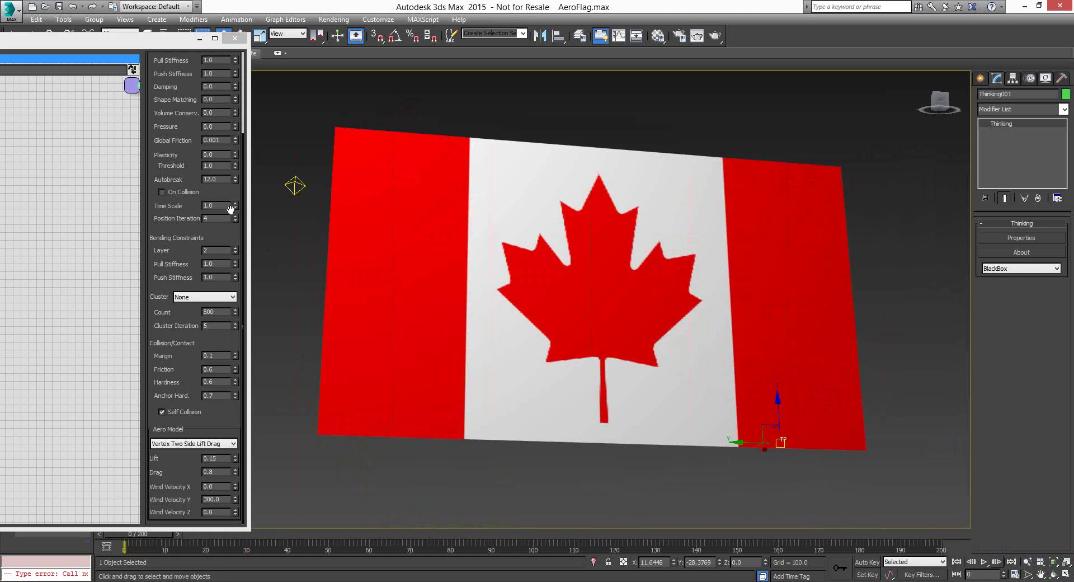
double_click(200, 179)
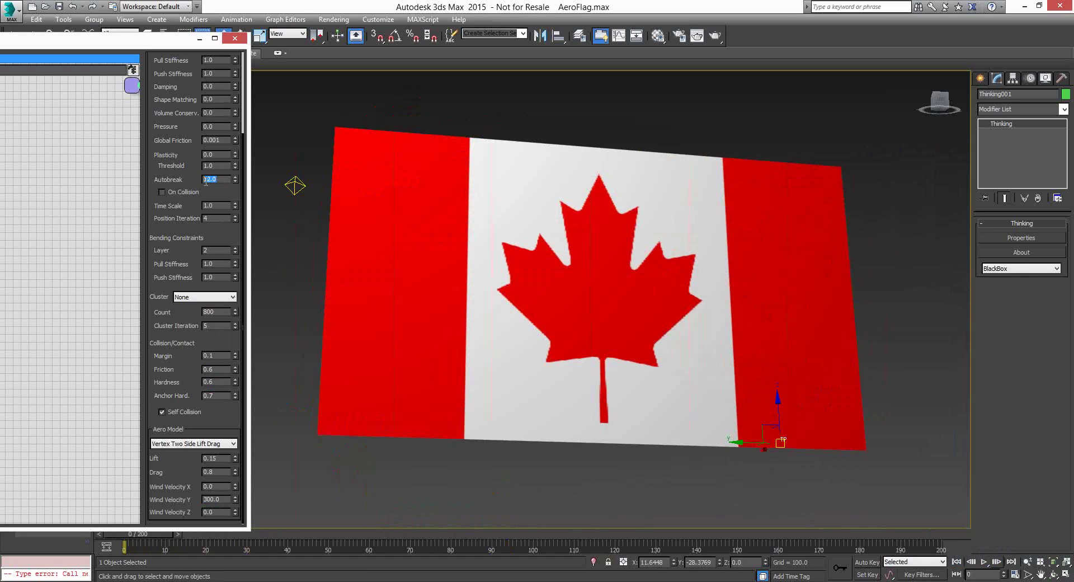
click(958, 564)
click(983, 561)
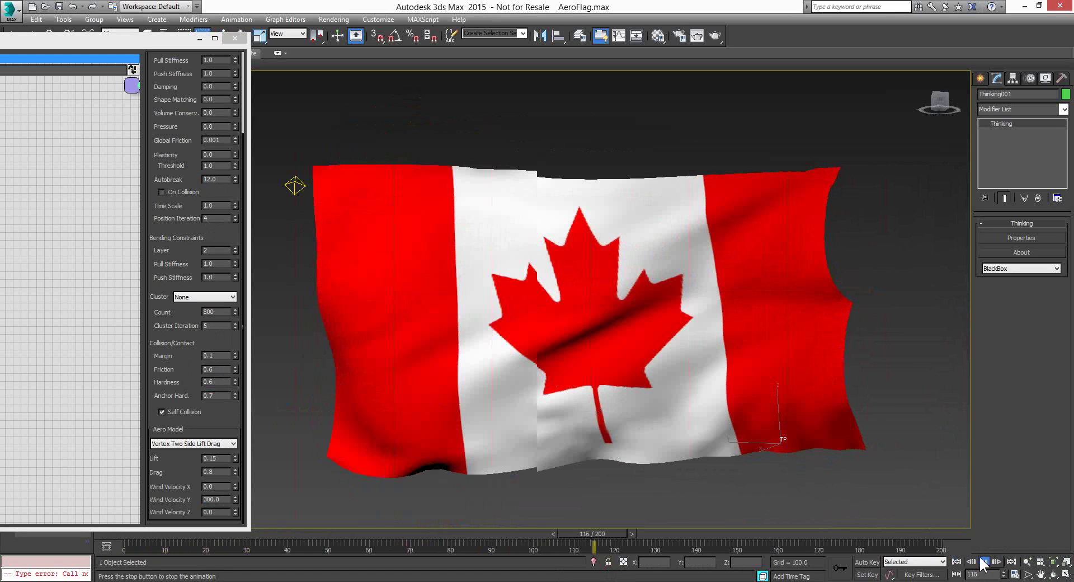
Set the soft body's aerodynamic Drag to 0.3 and play the flag simulation from the first frame.
click(983, 562)
click(957, 561)
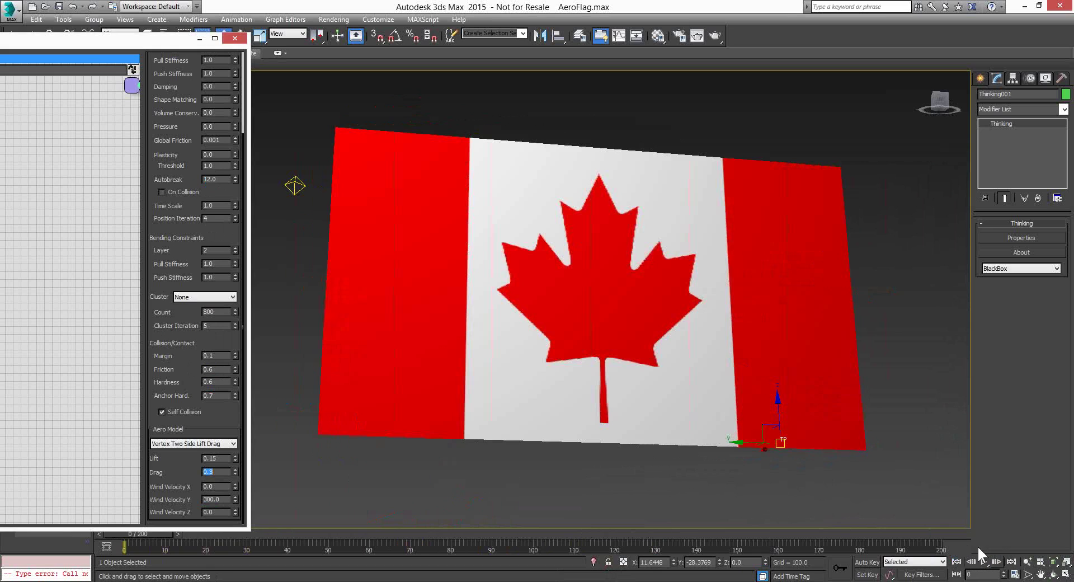
click(983, 562)
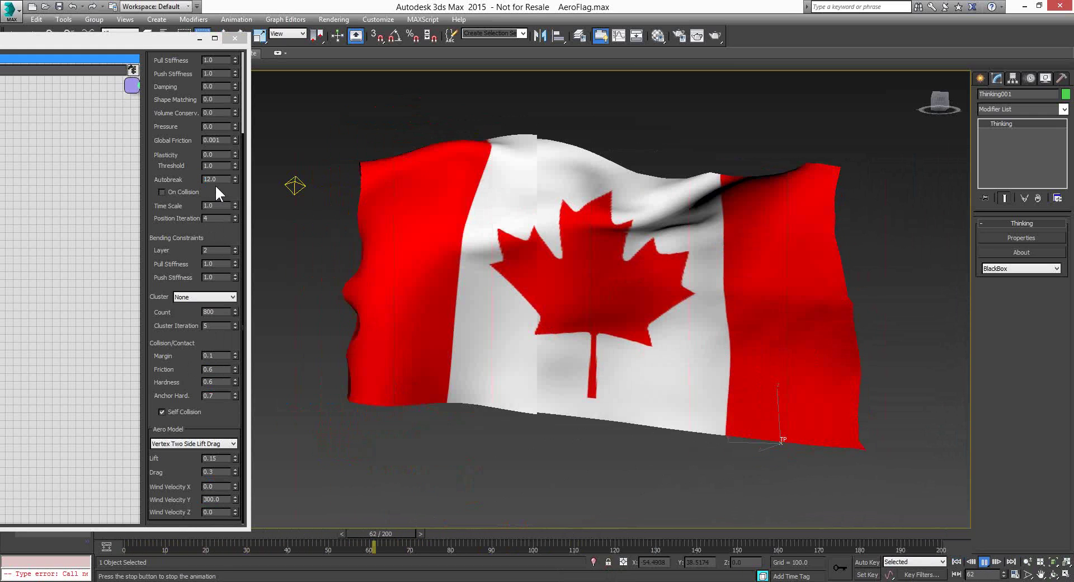
Set the flag soft body's Autobreak to 10 and replay the simulation from the start.
double_click(213, 179)
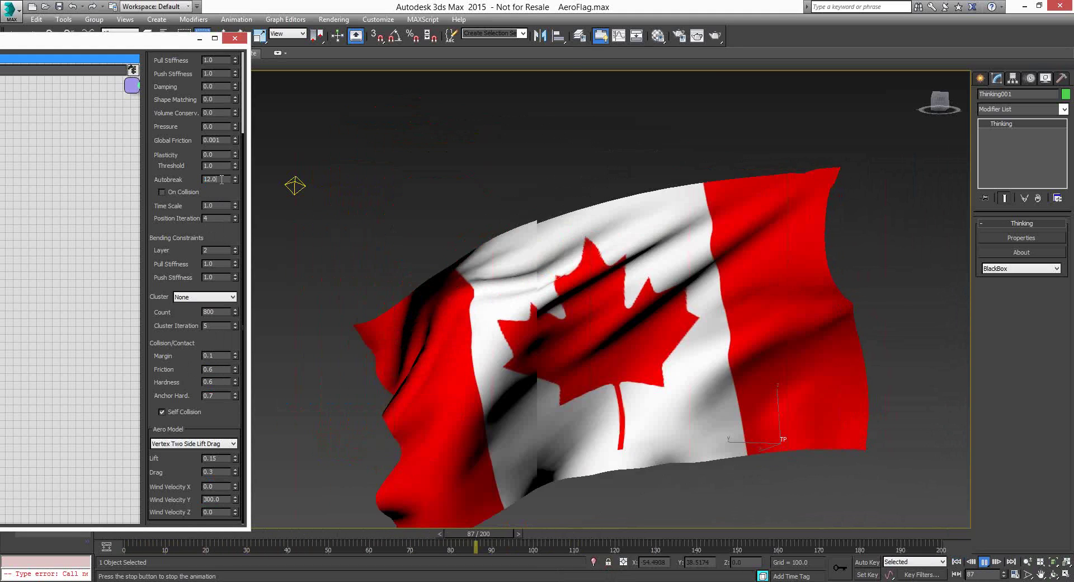
click(984, 562)
click(186, 180)
key(Return)
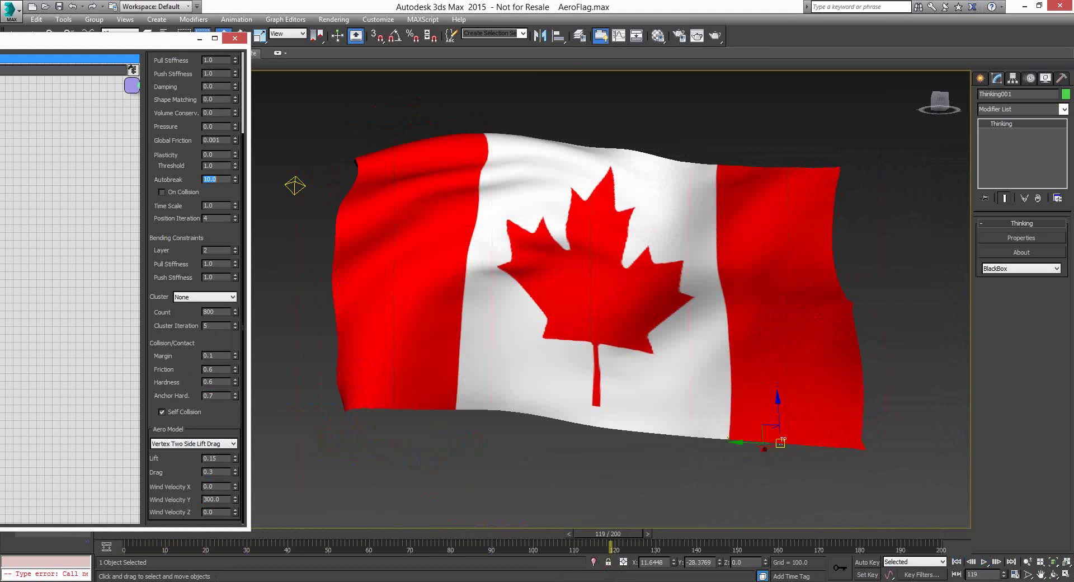
click(956, 561)
click(984, 562)
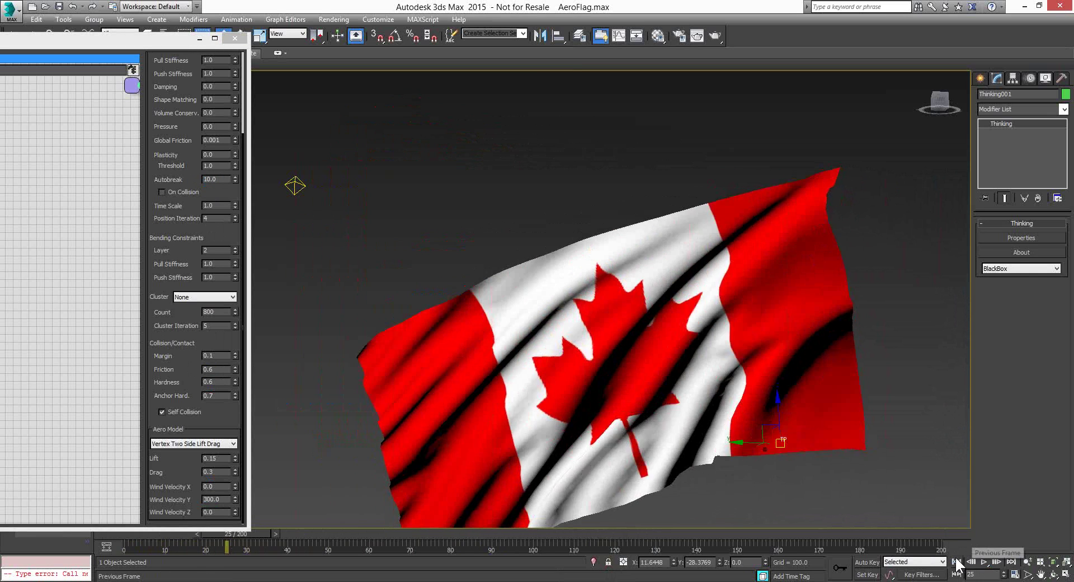
click(956, 562)
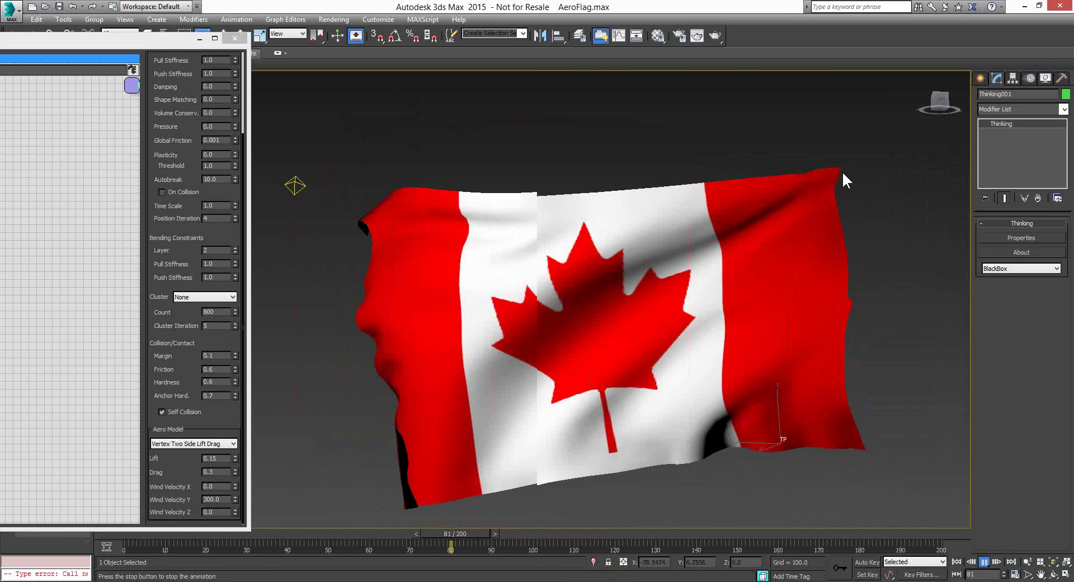
Lower the flag's Autobreak to 5, run the simulation from the first frame, and rewind it.
click(984, 562)
double_click(213, 179)
text(5)
key(Return)
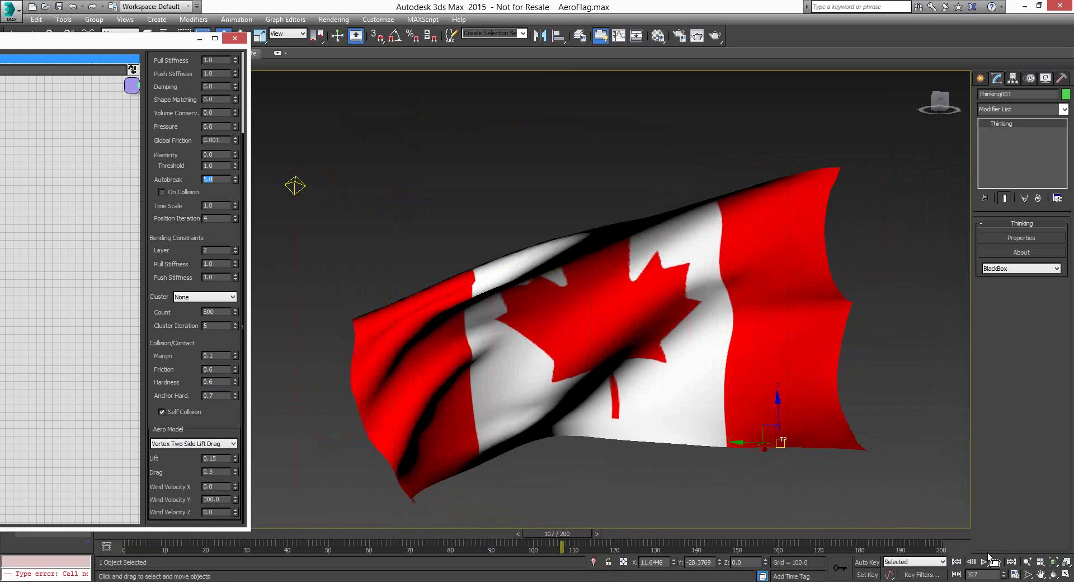
click(956, 562)
click(984, 561)
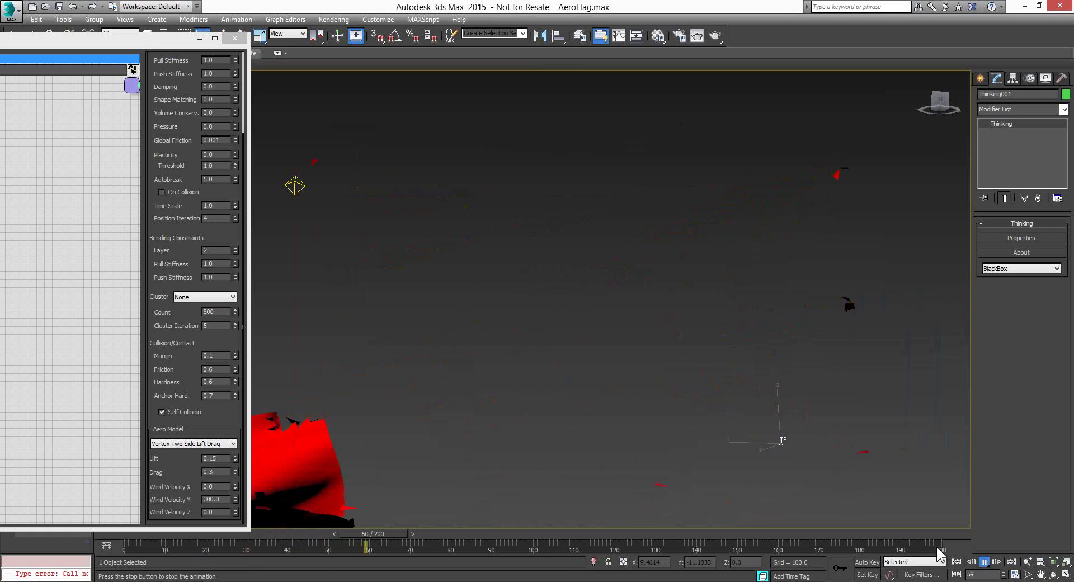
click(984, 562)
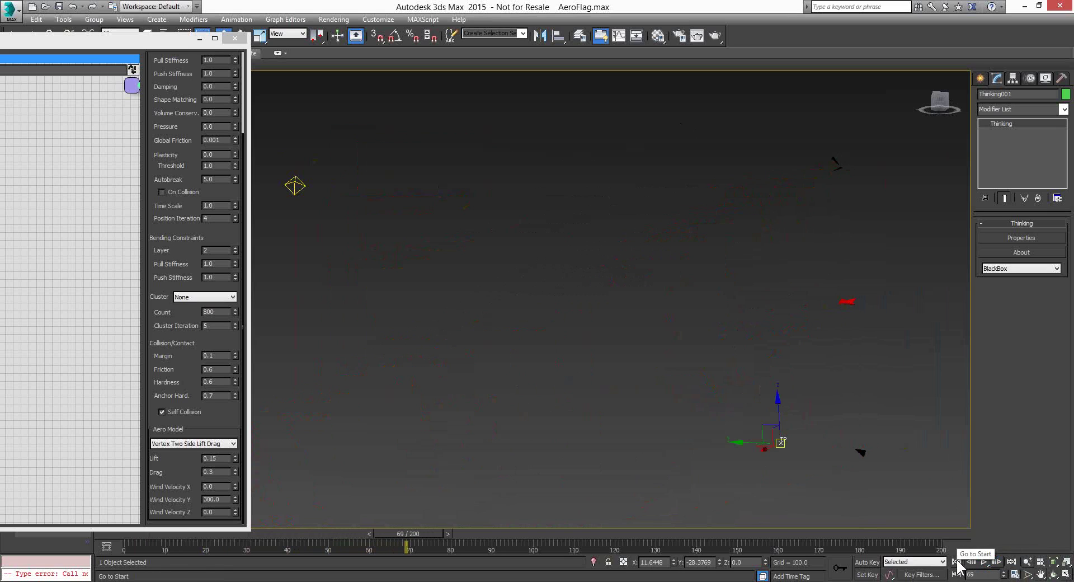
click(958, 562)
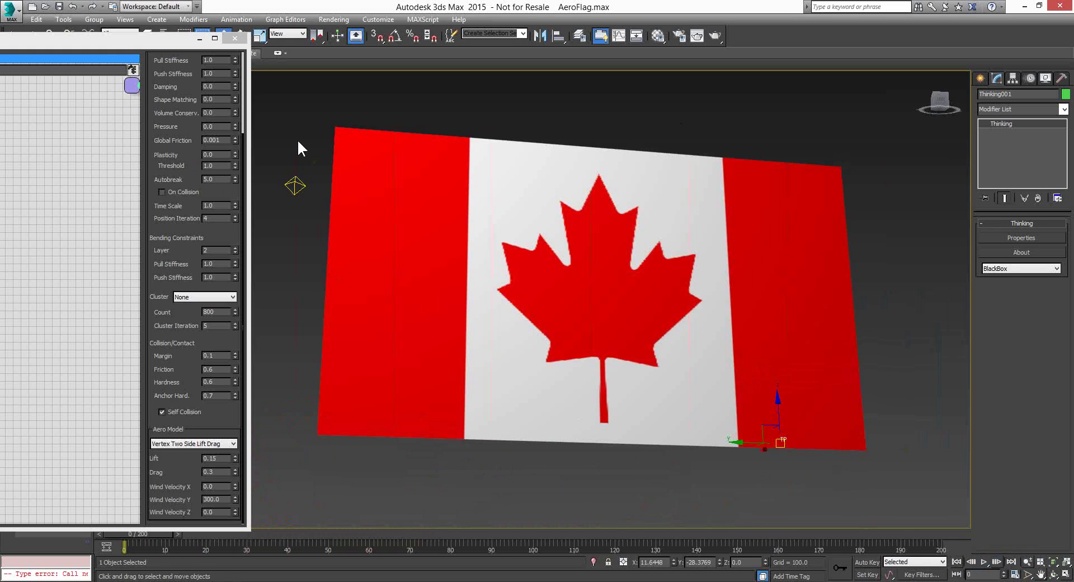
Close the Thinking Particles editor and open bounce_dance.max without saving the flag scene.
drag(106, 42, 129, 50)
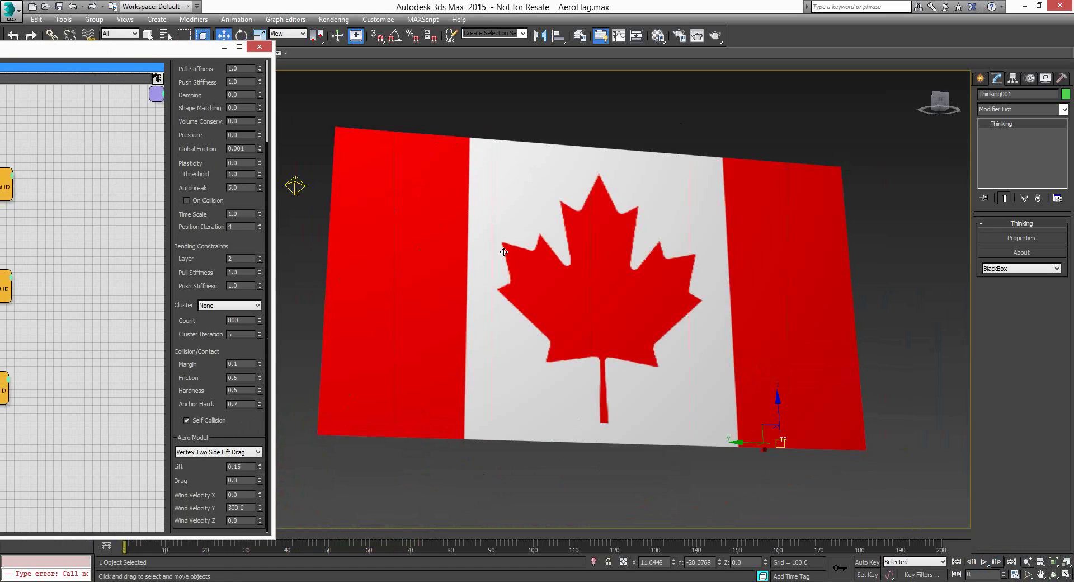
click(258, 51)
click(45, 6)
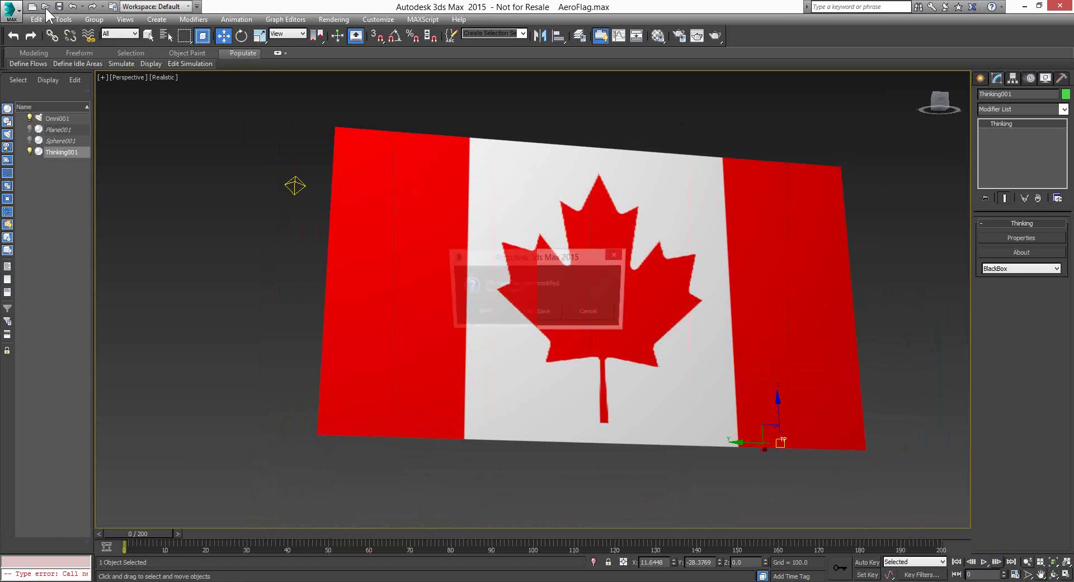
click(524, 311)
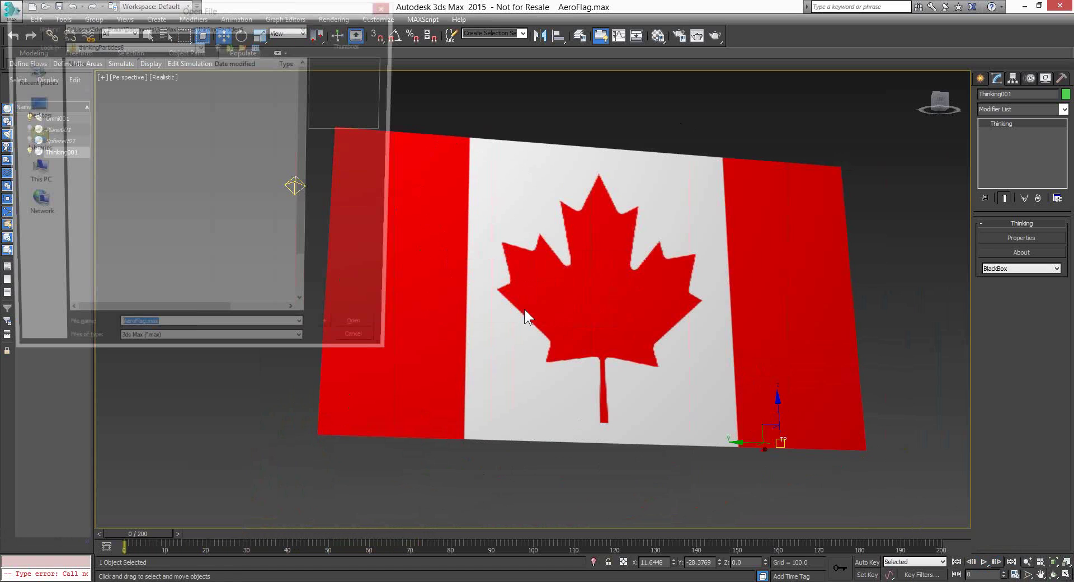
click(132, 108)
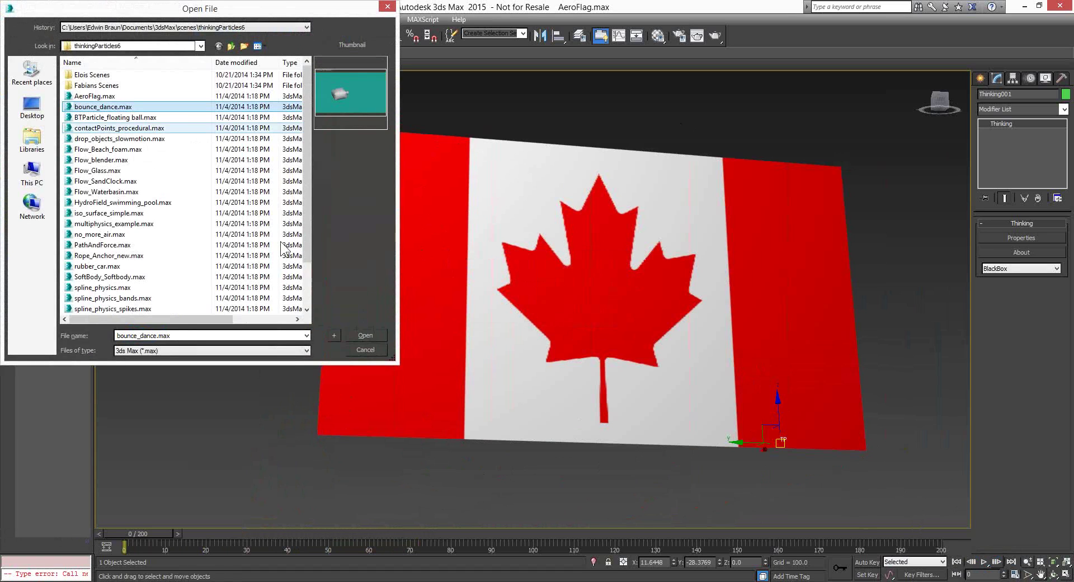
click(365, 334)
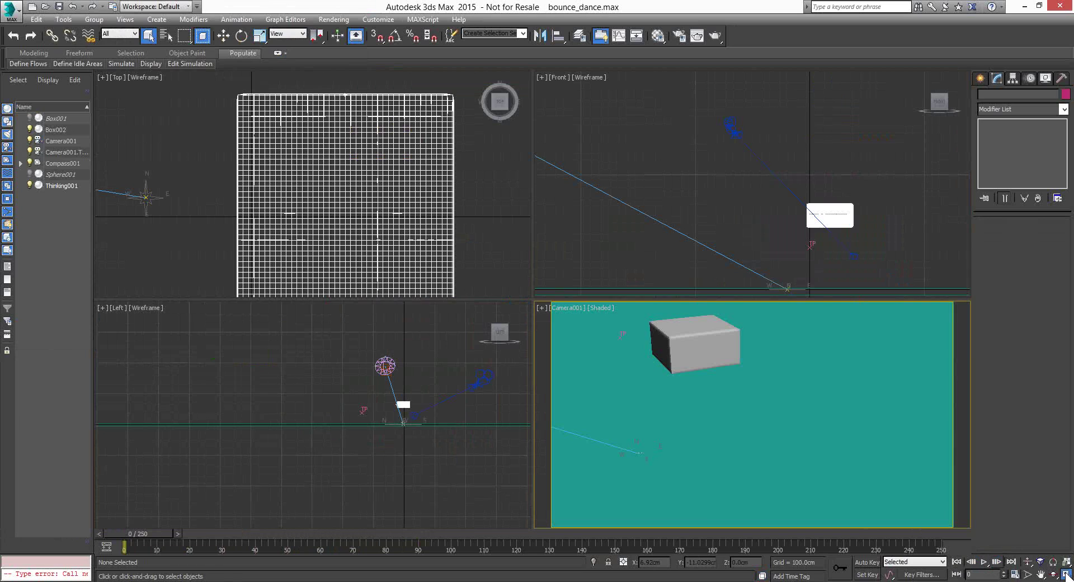
Maximize the Camera001 view, play the bouncing box simulation, and stop it partway through.
click(1065, 574)
middle_drag(433, 257, 502, 305)
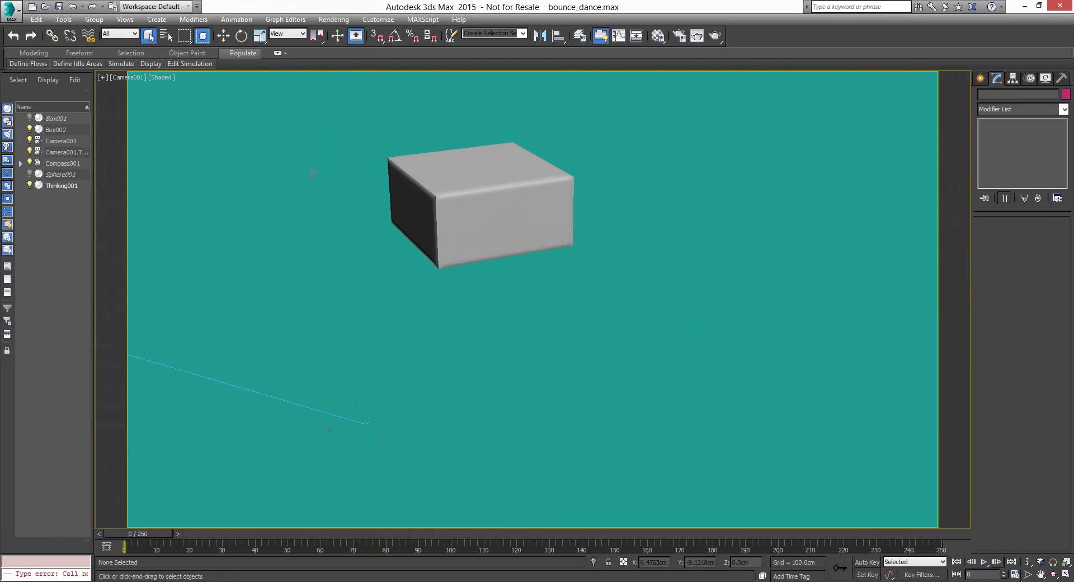
click(983, 562)
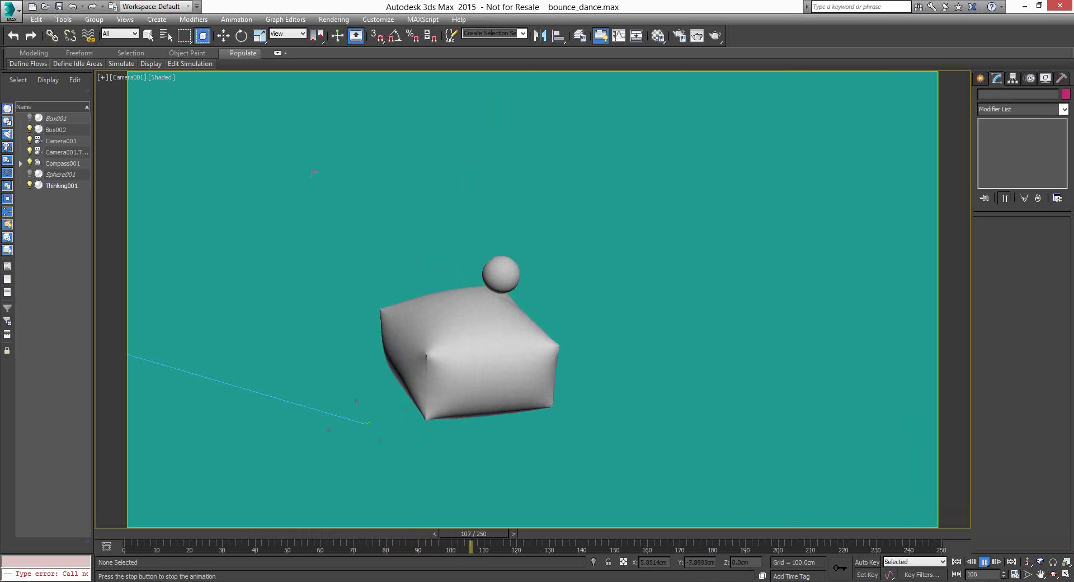
click(983, 562)
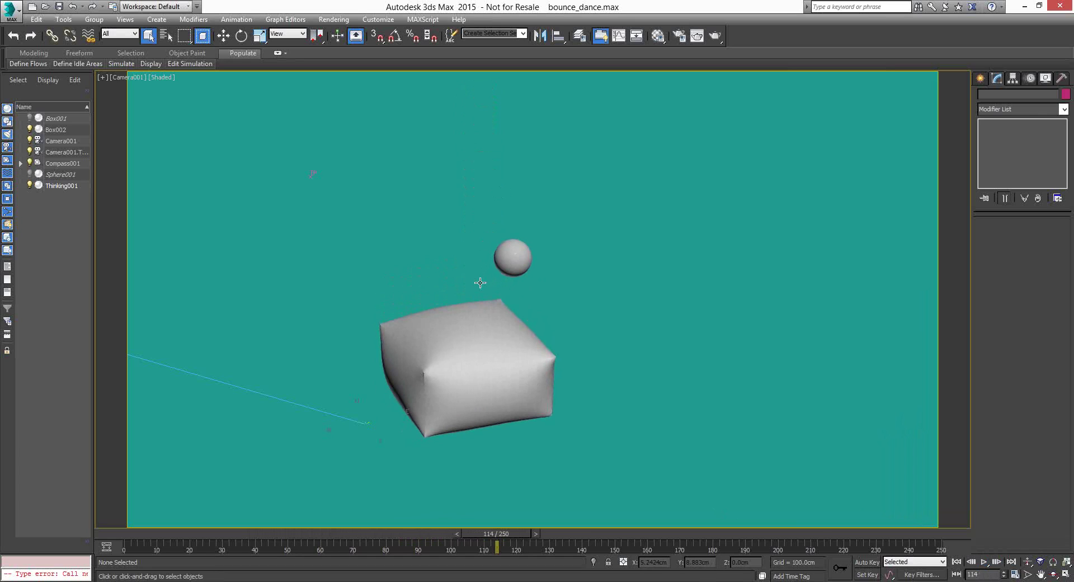
Open bounce_dance_gummy.max without saving the current scene.
click(46, 7)
click(535, 311)
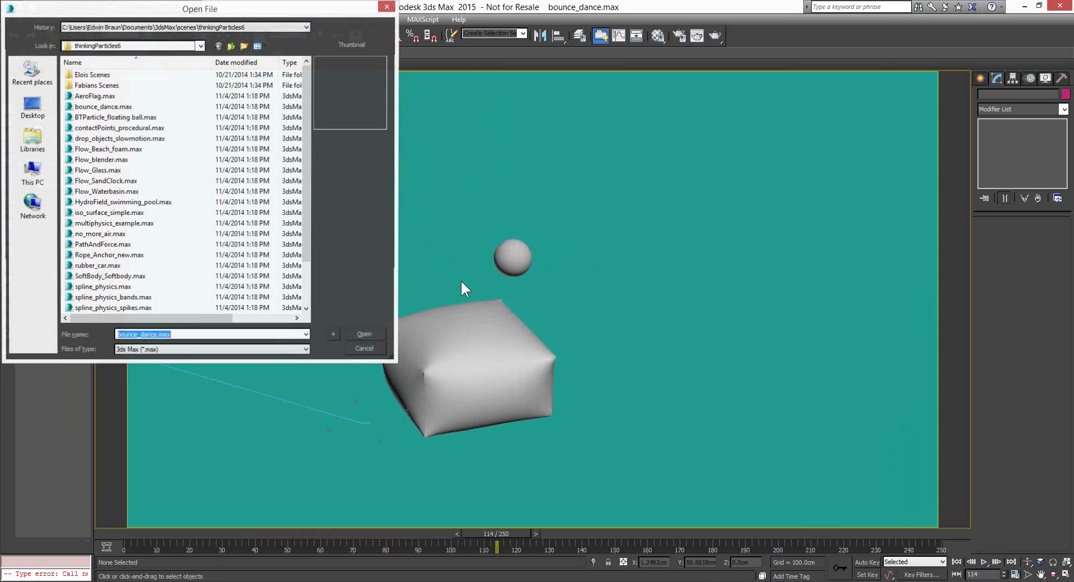
click(230, 46)
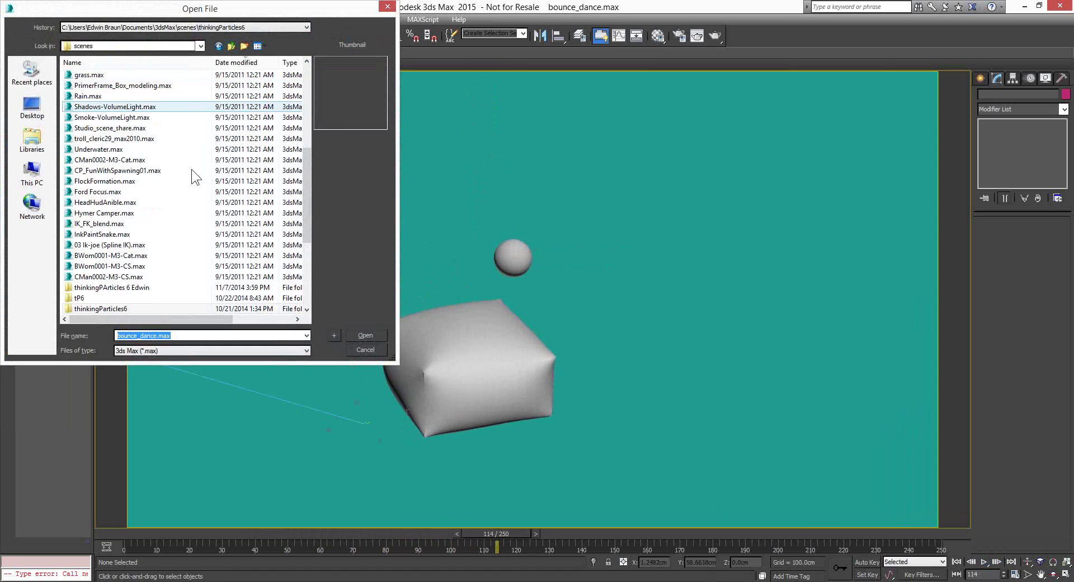
drag(305, 162, 311, 86)
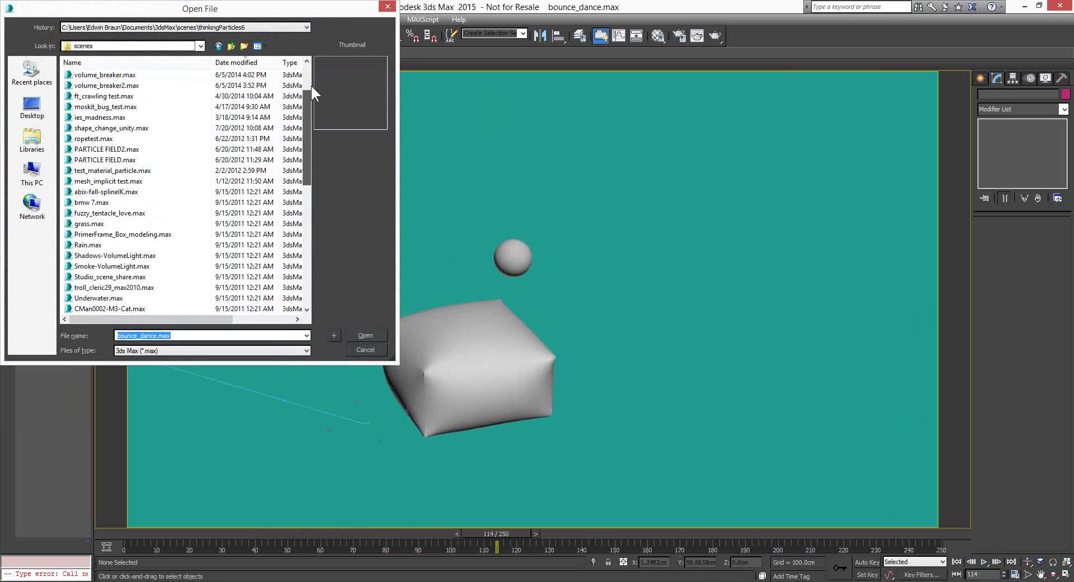
click(154, 86)
click(366, 335)
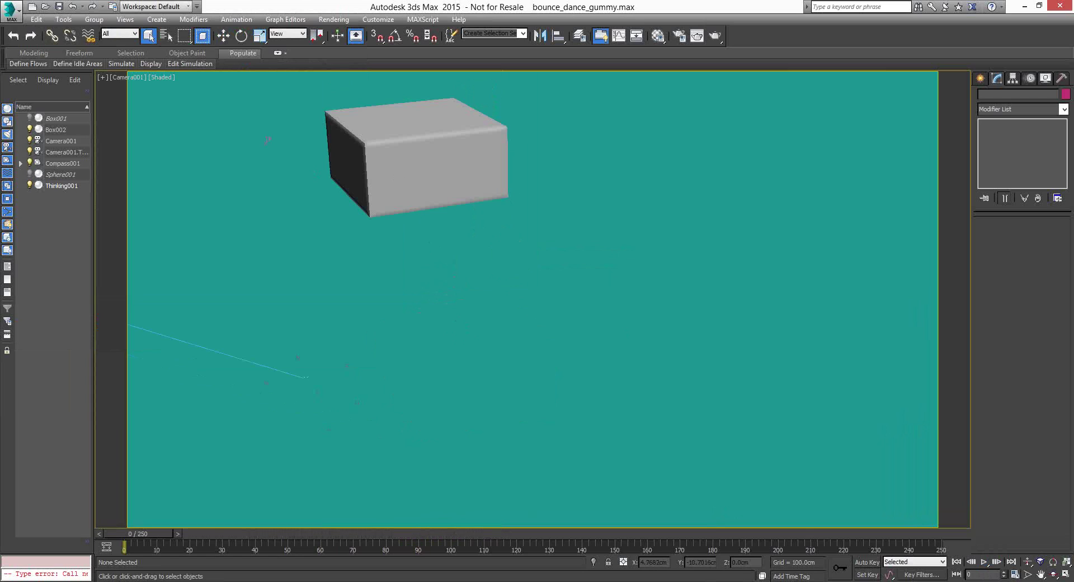
Play the gummy box simulation twice from the first frame, stop it at frame 77, and orbit around the dented box.
click(985, 562)
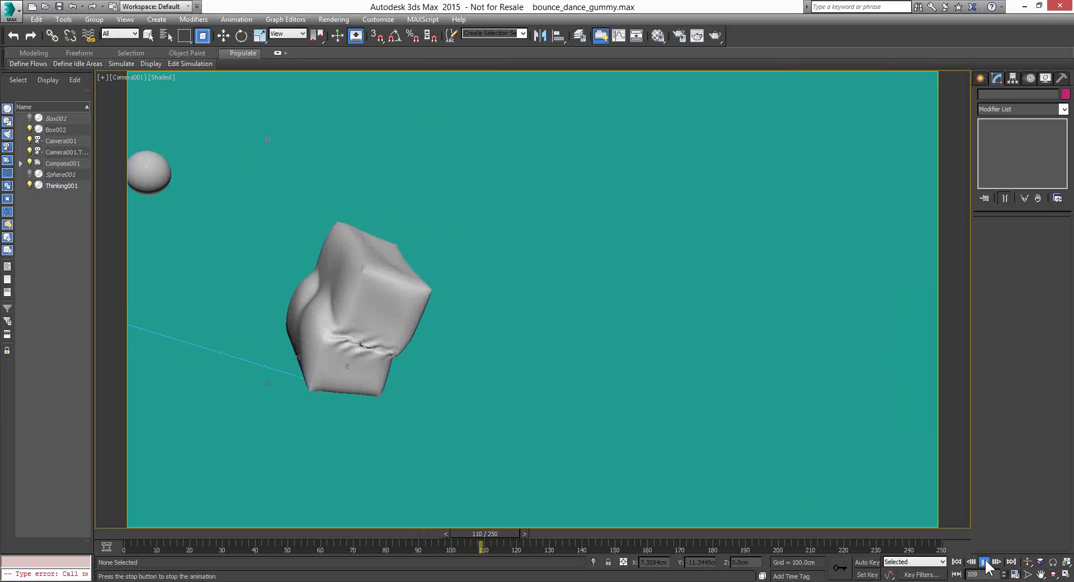
click(984, 562)
click(956, 562)
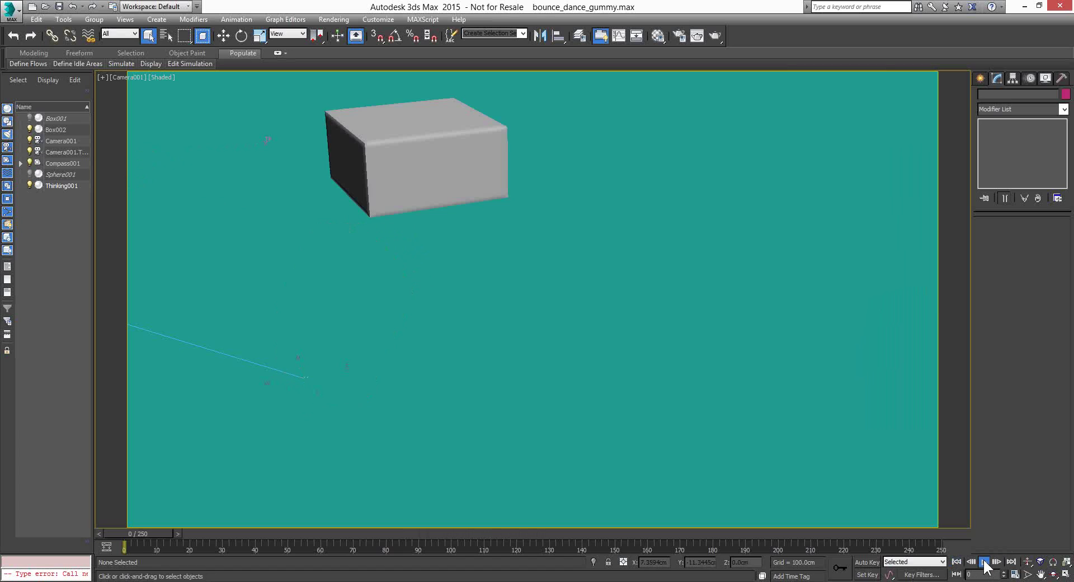
click(984, 562)
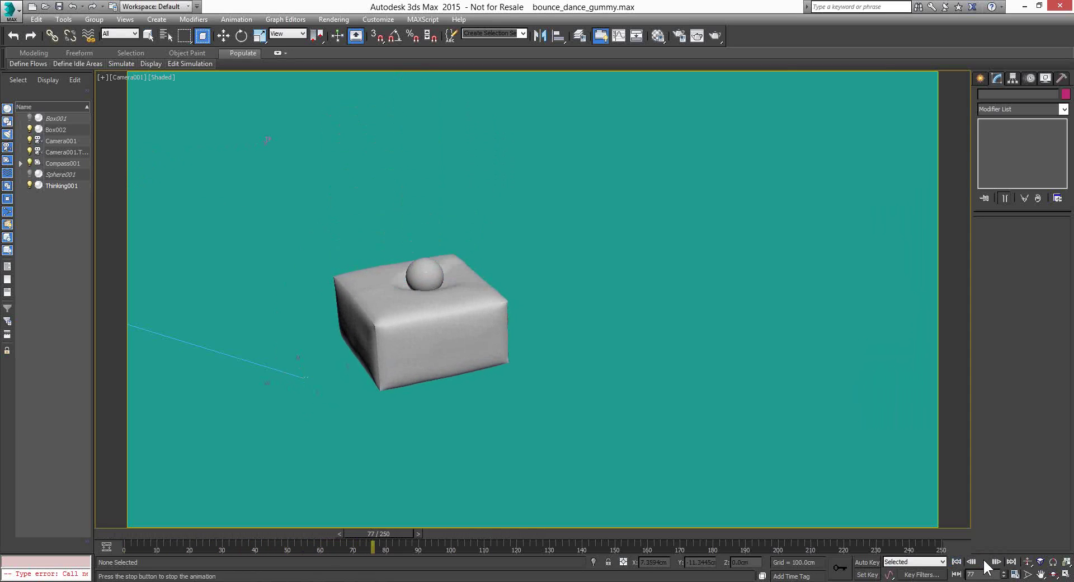
click(985, 563)
click(1053, 574)
drag(566, 321, 542, 239)
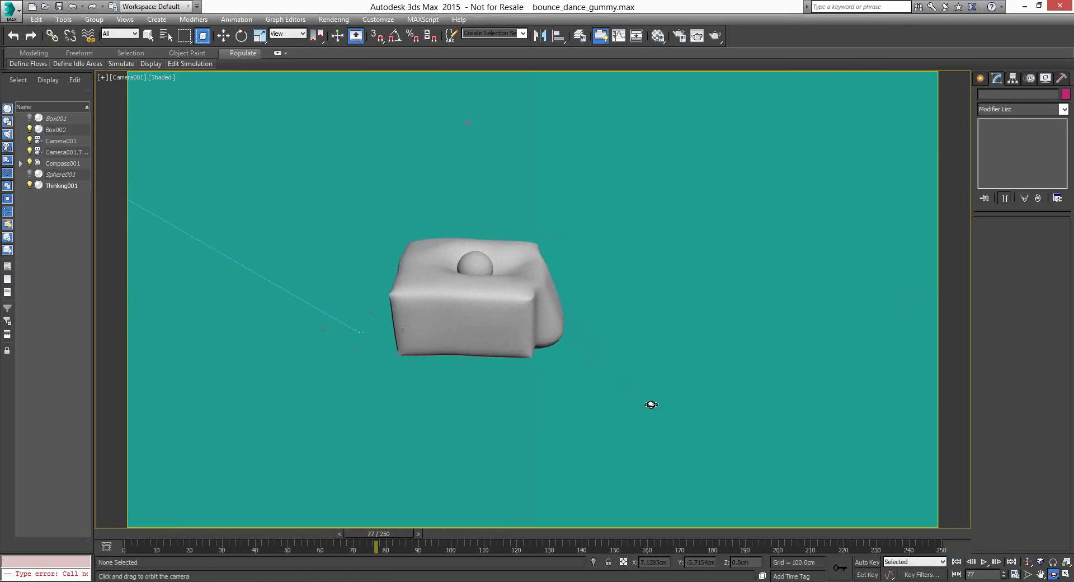
Open the Thinking001 particle system's properties and select the BTSoftBody operator in the Create dynamic set.
click(223, 35)
click(467, 123)
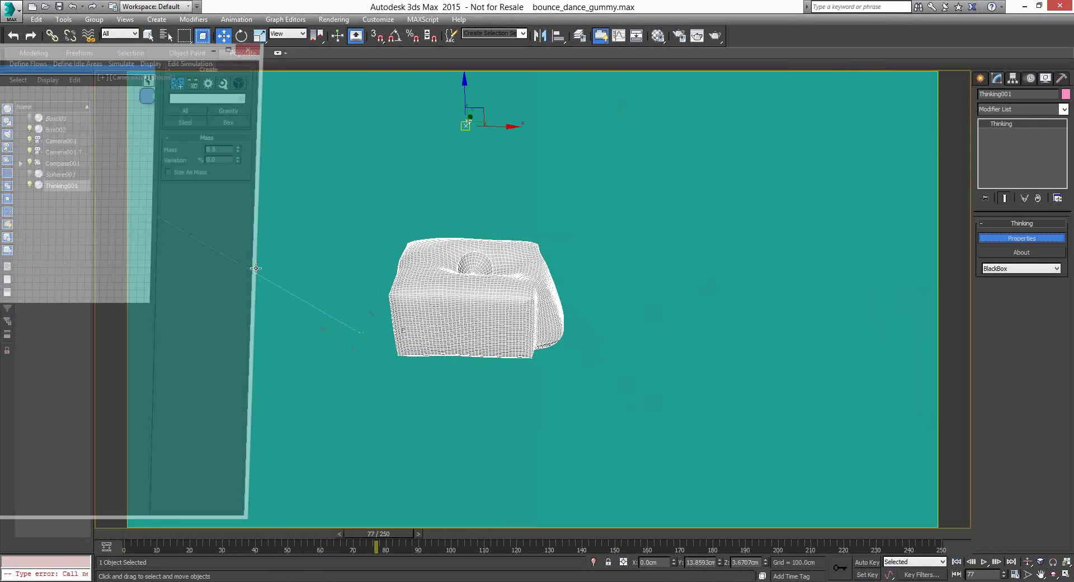
drag(99, 52, 701, 64)
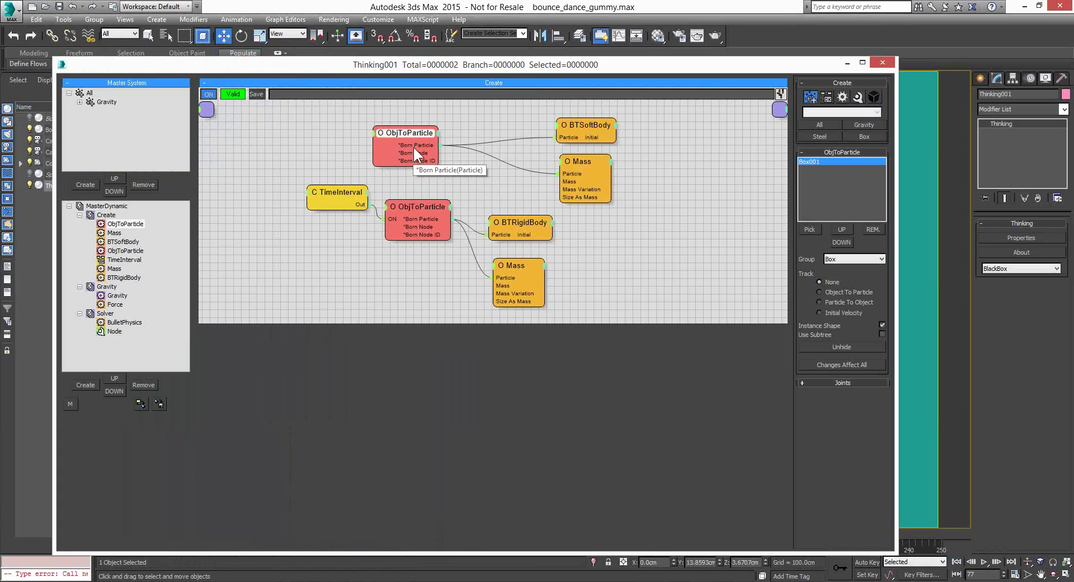
click(592, 120)
drag(592, 120, 590, 116)
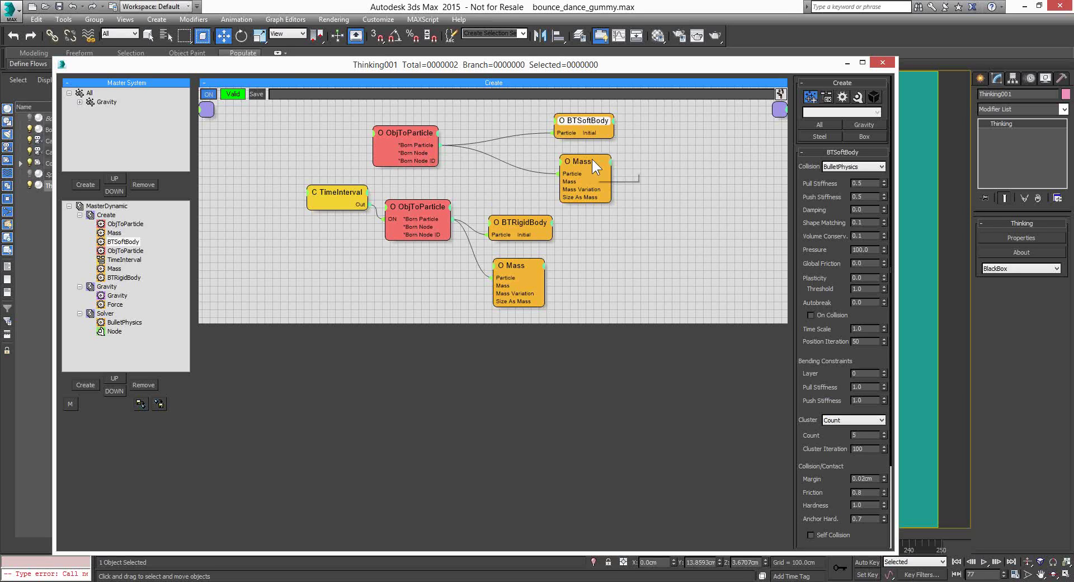
drag(589, 159, 589, 156)
click(586, 116)
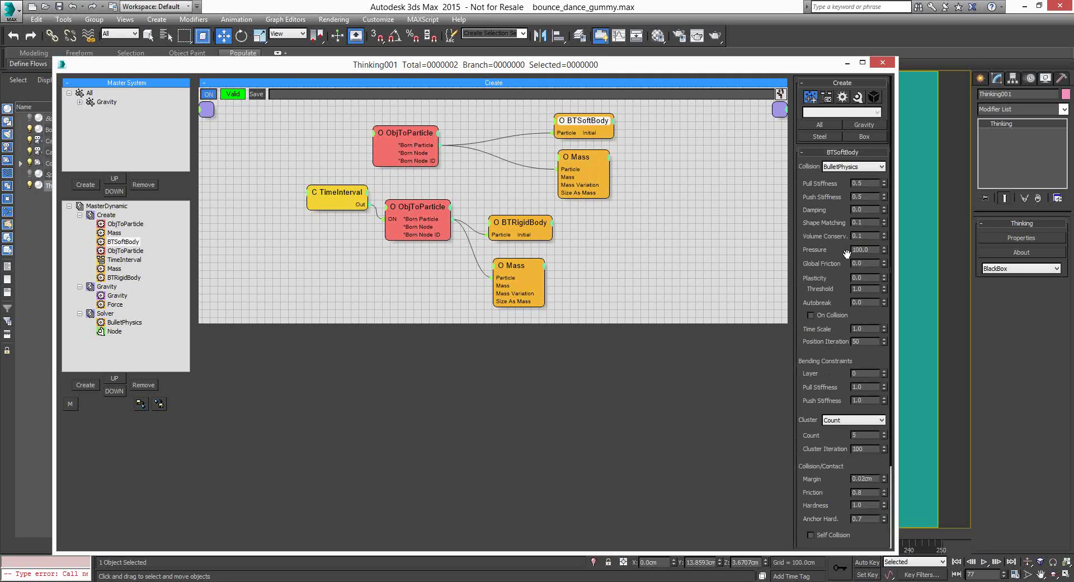
Set the gummy box's BTSoftBody Pressure to 300 and play the simulation from the first frame.
drag(861, 249, 817, 302)
drag(782, 65, 224, 46)
middle_drag(615, 365, 708, 372)
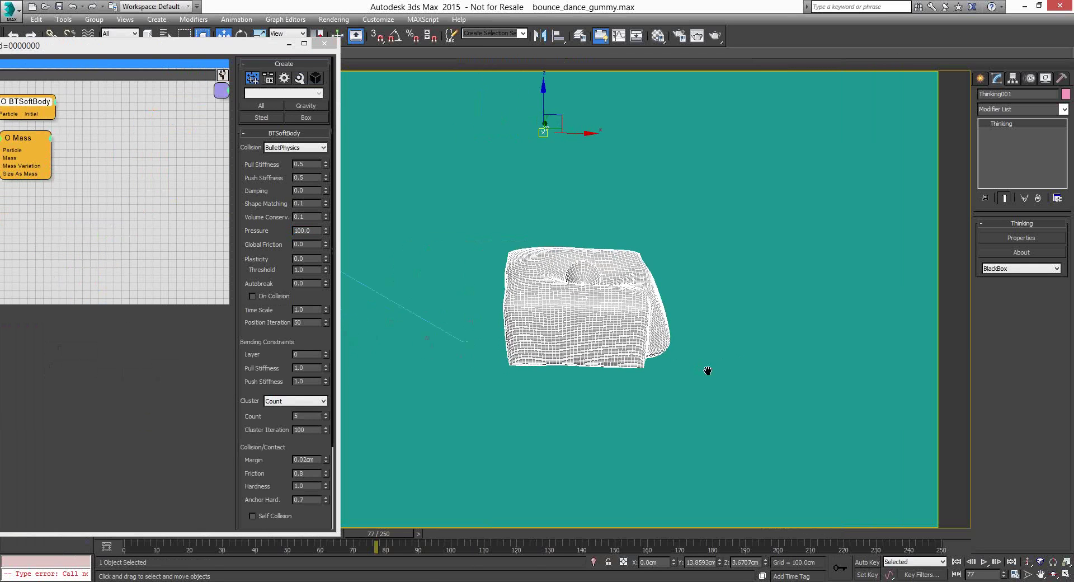
drag(605, 349, 606, 358)
click(957, 562)
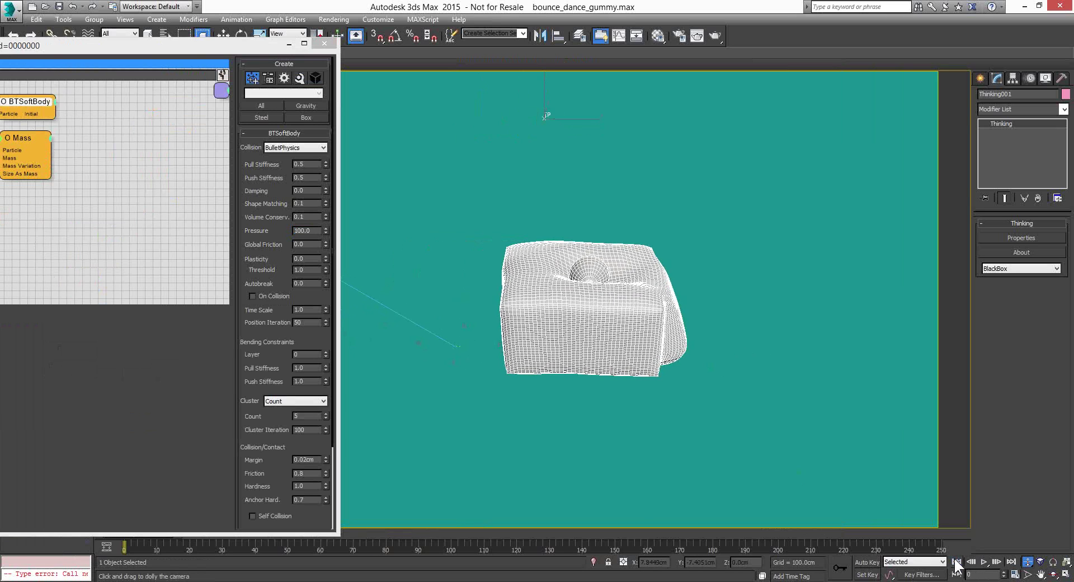
click(305, 231)
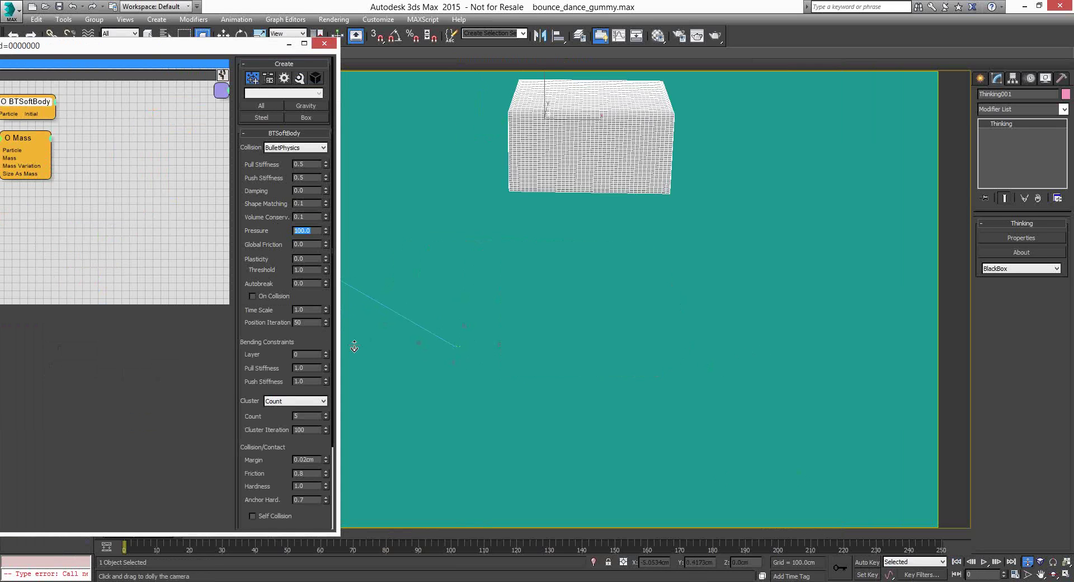
text(300)
key(Return)
click(955, 563)
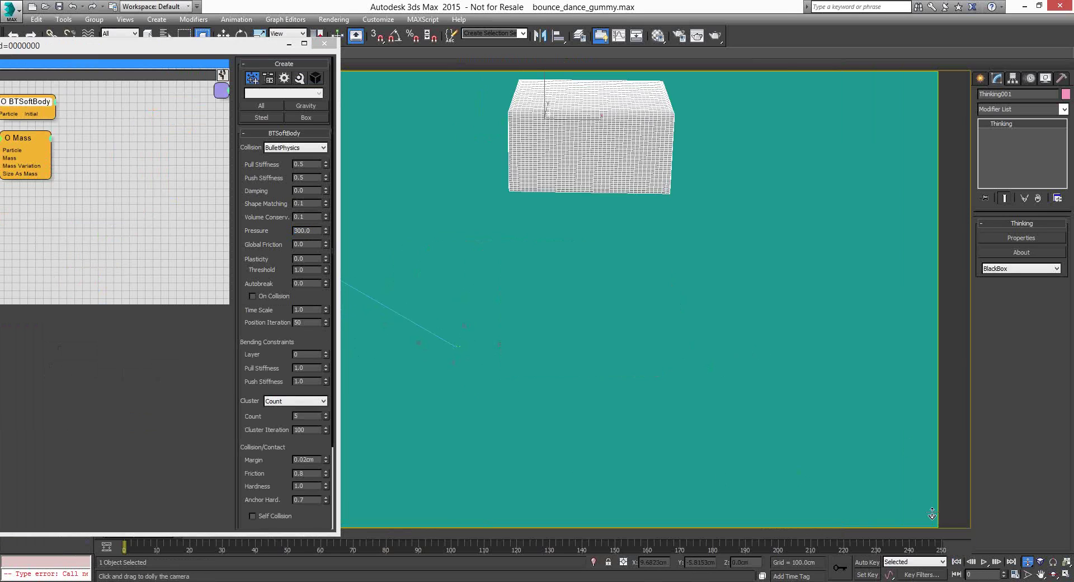
click(985, 562)
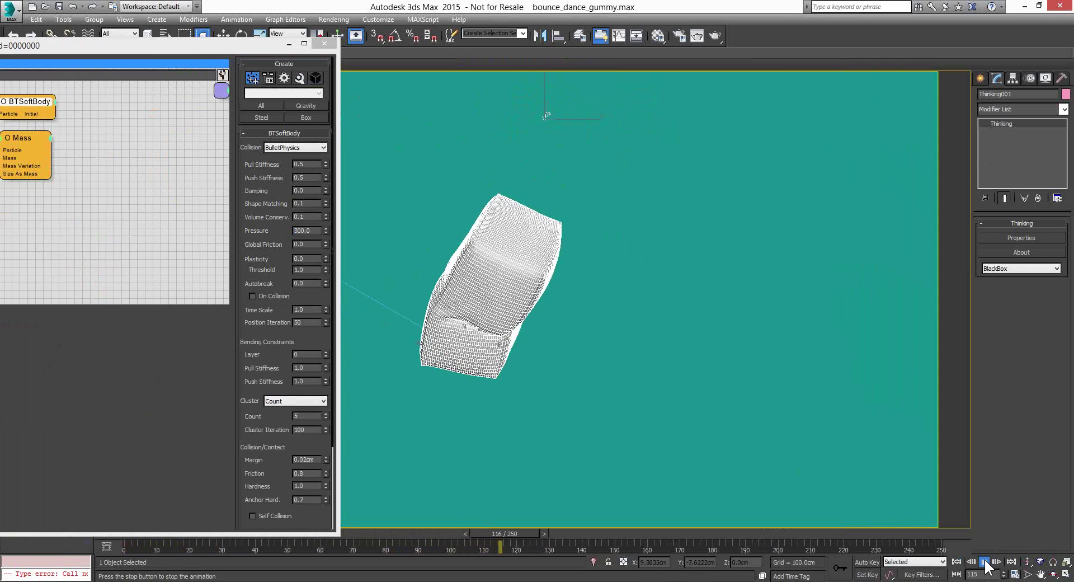
Pause the playback, move the particle system window clear of the box, resume the simulation and return to the first frame.
click(984, 562)
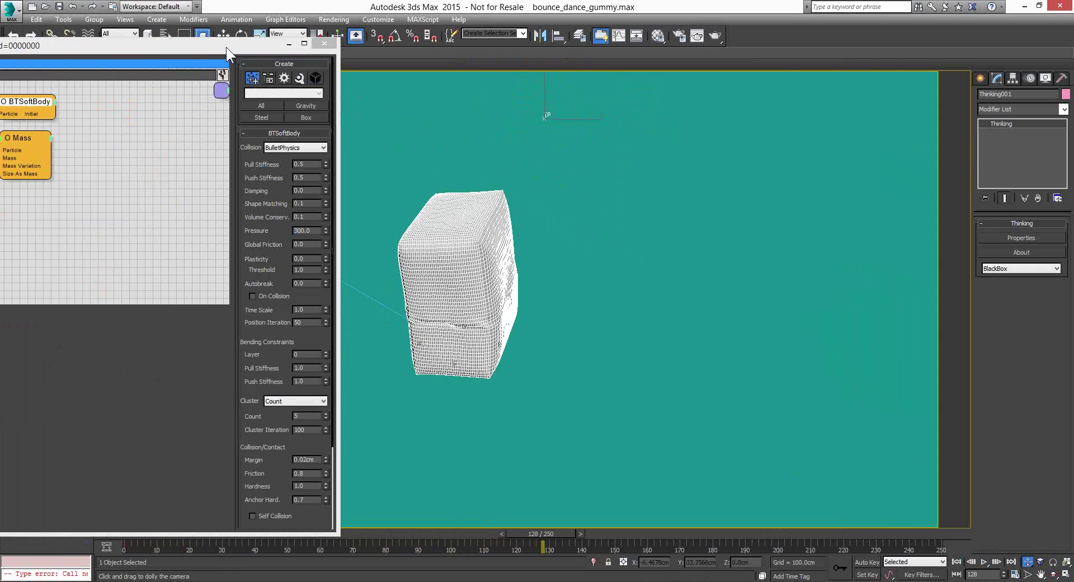
click(205, 53)
drag(204, 52, 122, 61)
click(985, 562)
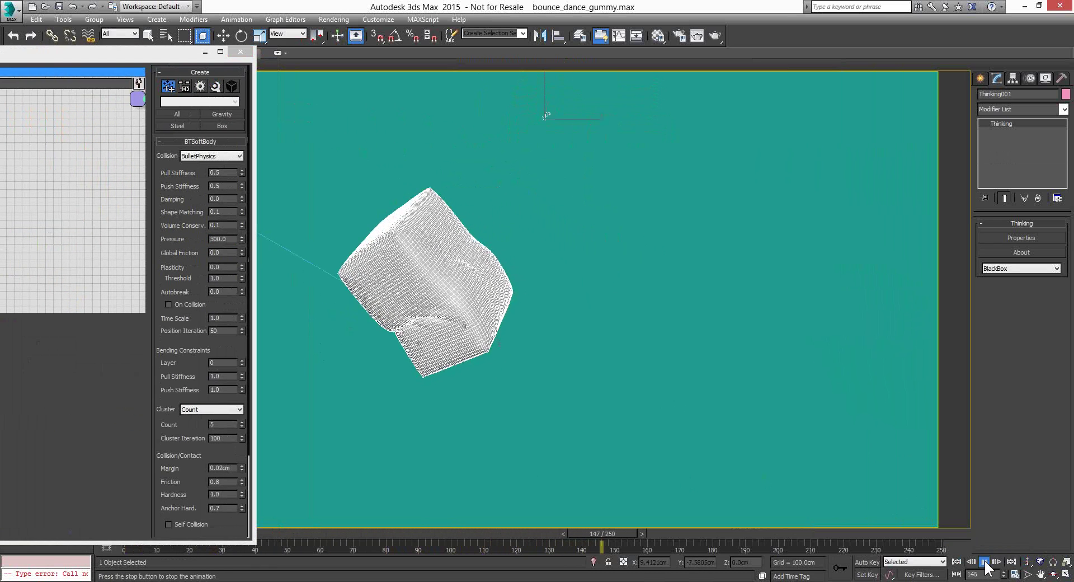
click(956, 562)
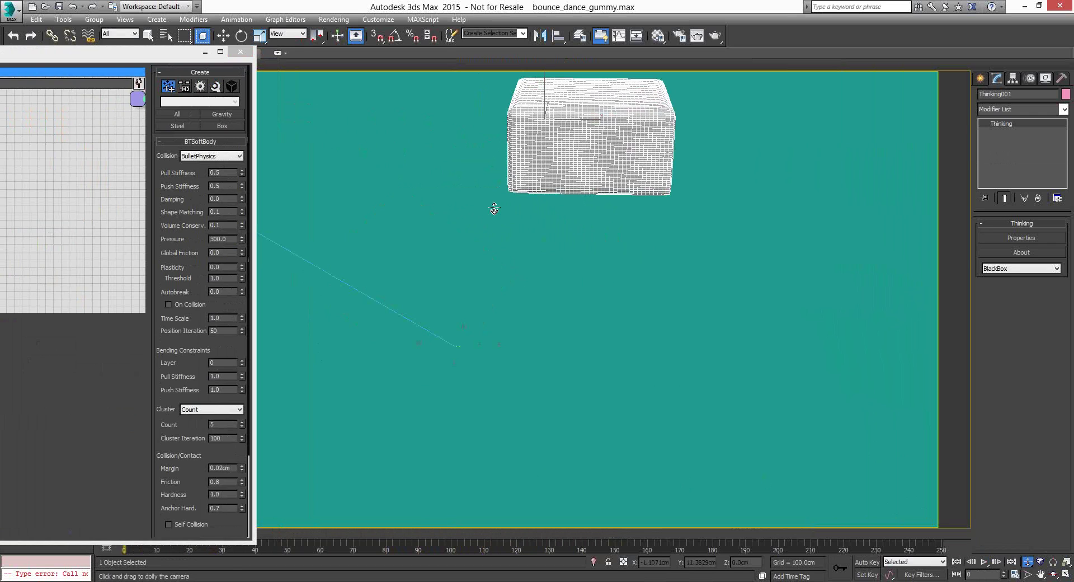
Set the gummy box's BTSoftBody Pressure to 600, play the simulation from the first frame and rewind it.
double_click(229, 239)
text(600)
key(Return)
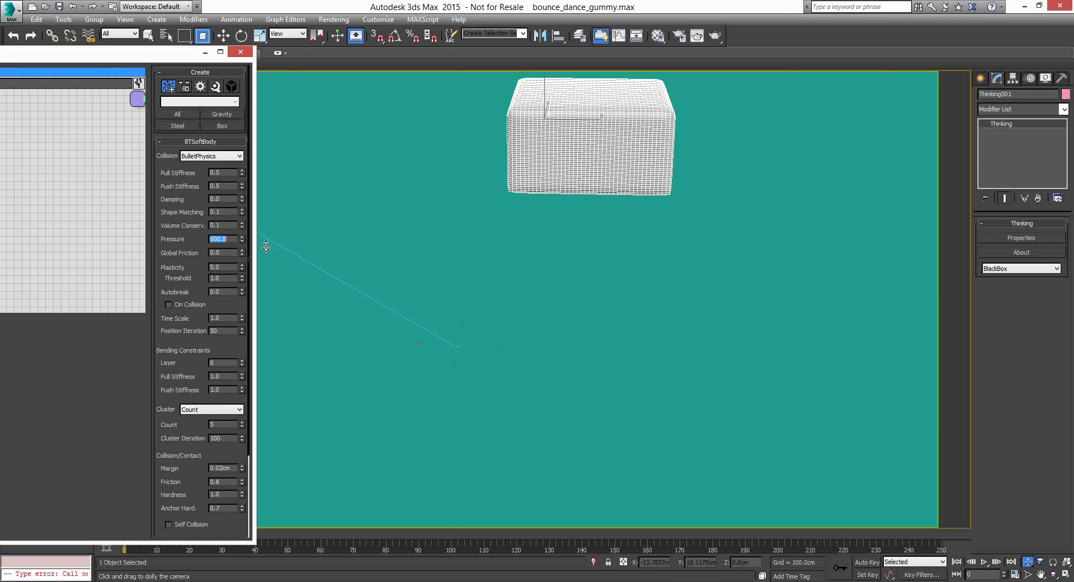
click(957, 562)
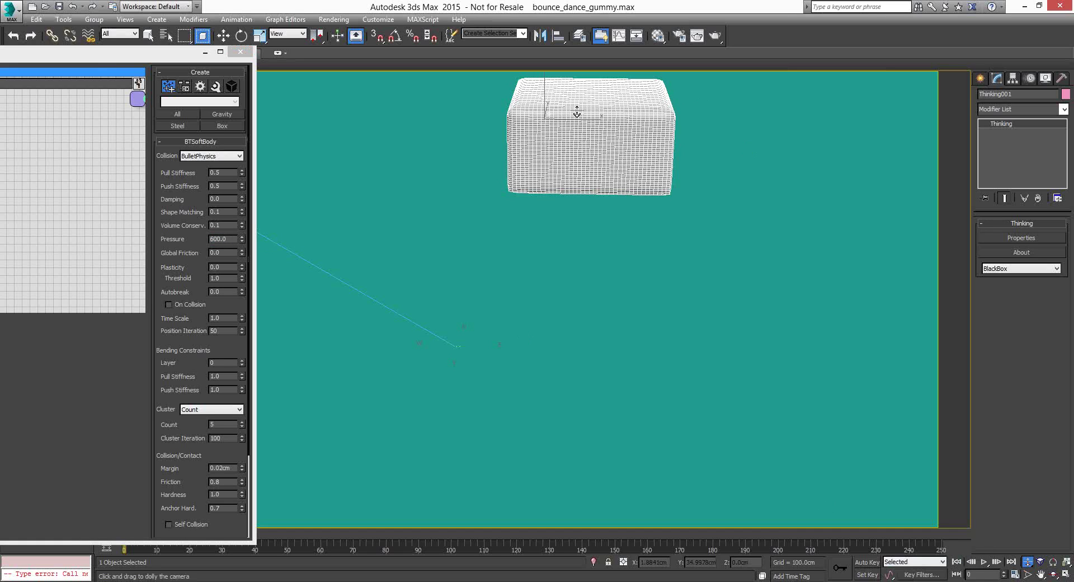
click(984, 562)
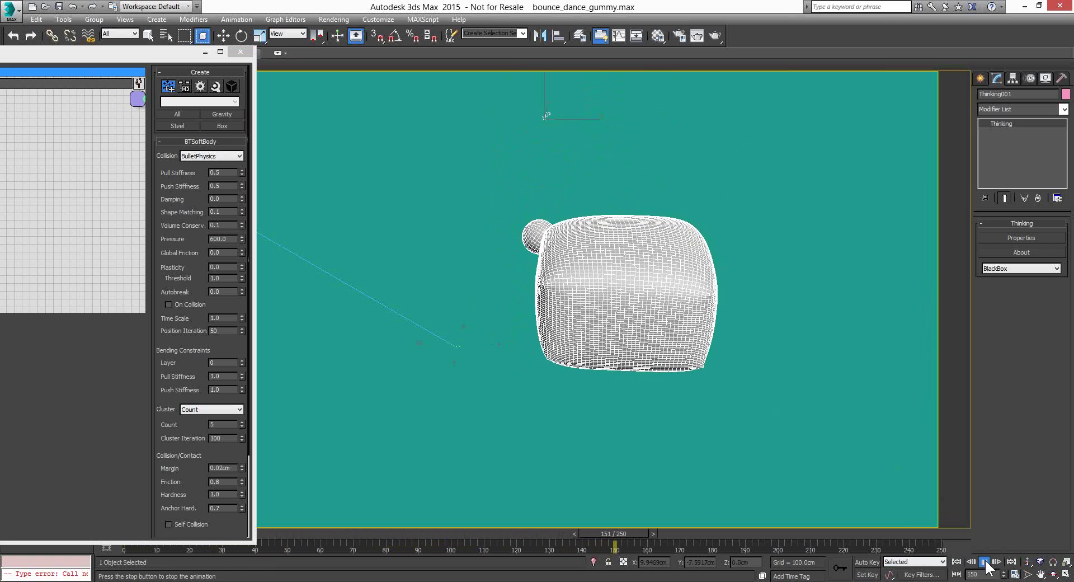
click(984, 561)
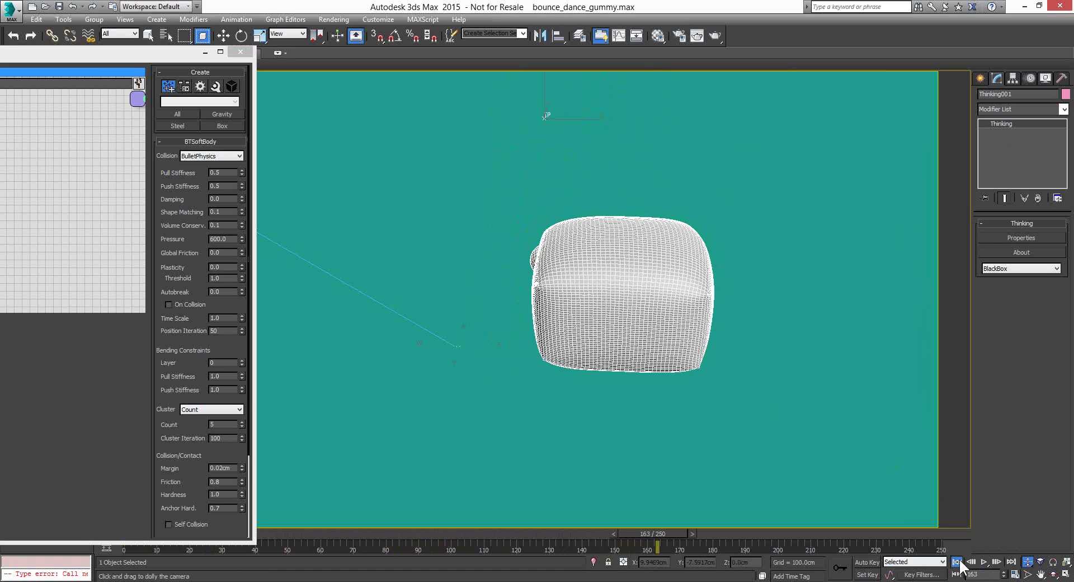
click(1027, 562)
click(956, 562)
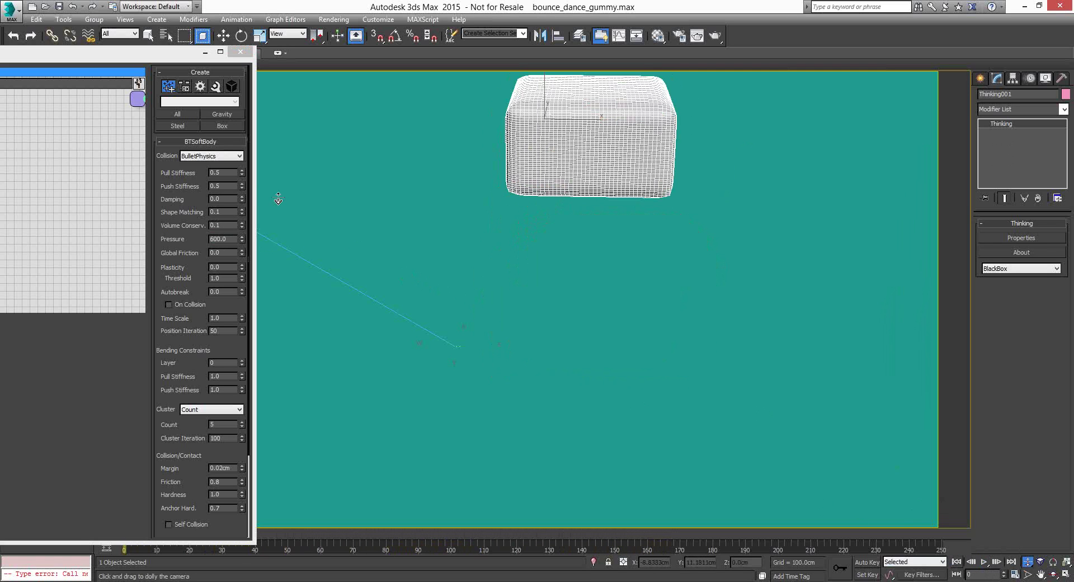
Set the gummy box's BTSoftBody Pressure to 100 and play the simulation up to frame 85.
click(233, 239)
text(500)
key(Return)
text(100)
key(Return)
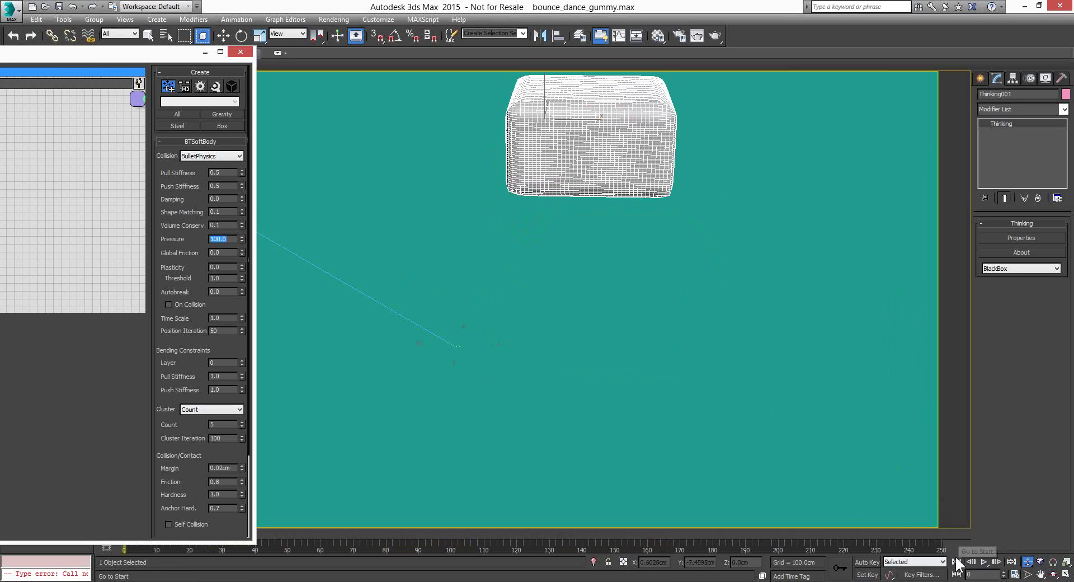
click(984, 562)
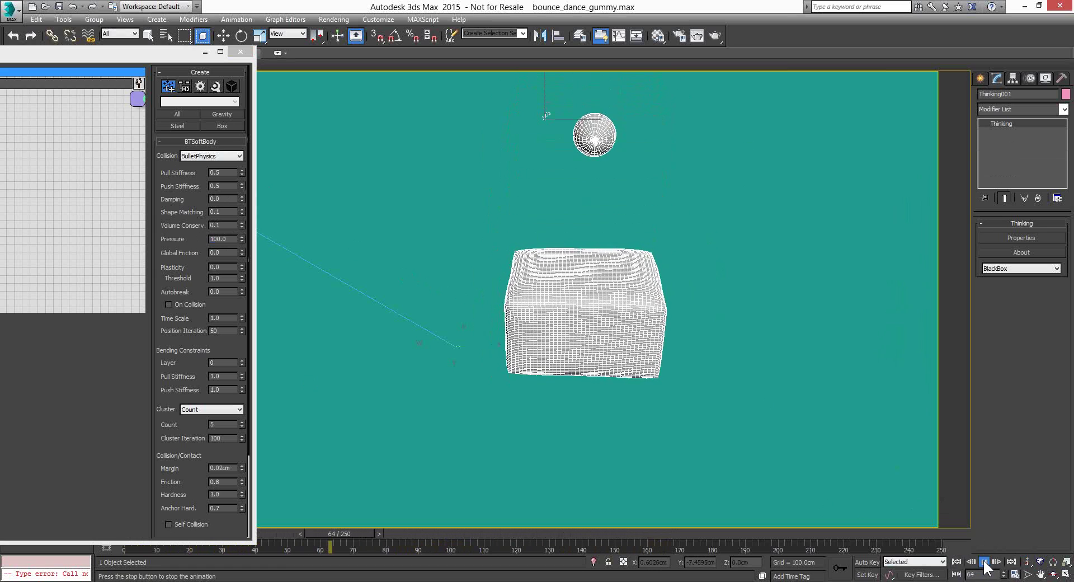
click(984, 562)
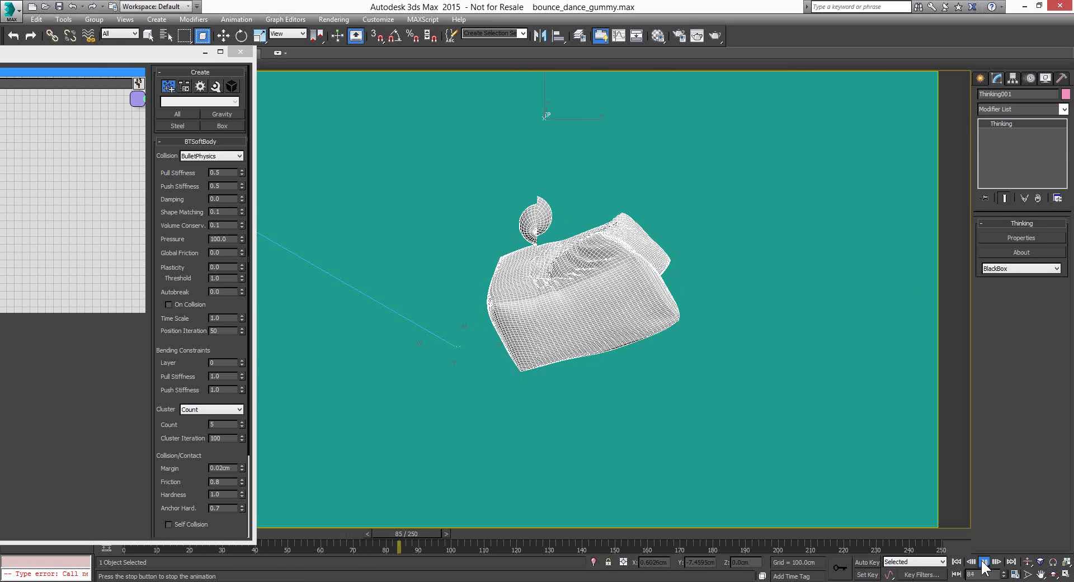
Examine the BTRigidBody and ObjToParticle operators of the sphere and expand the Gravity particle group.
drag(92, 55, 715, 49)
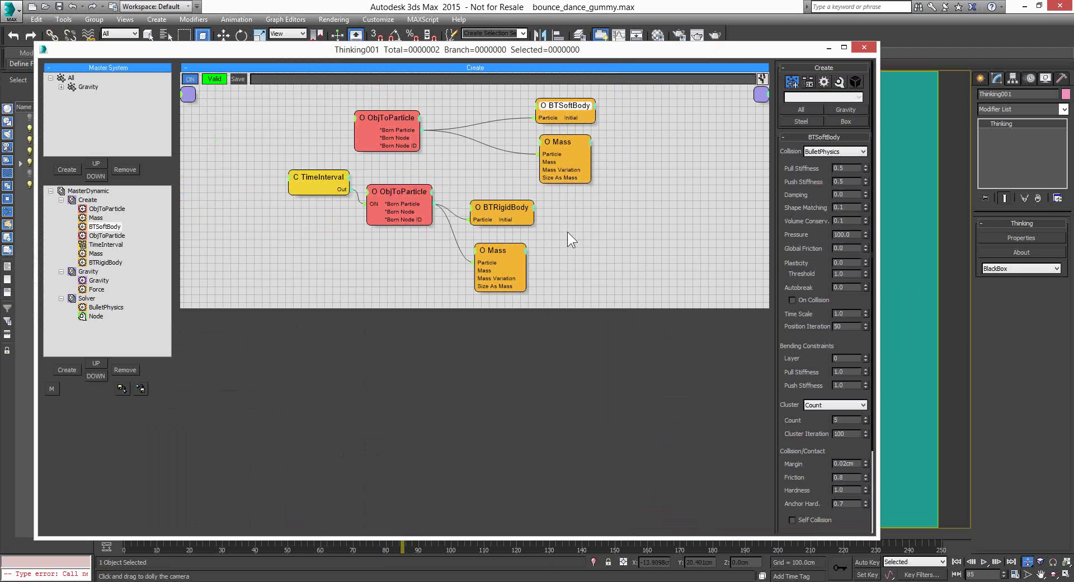
click(499, 208)
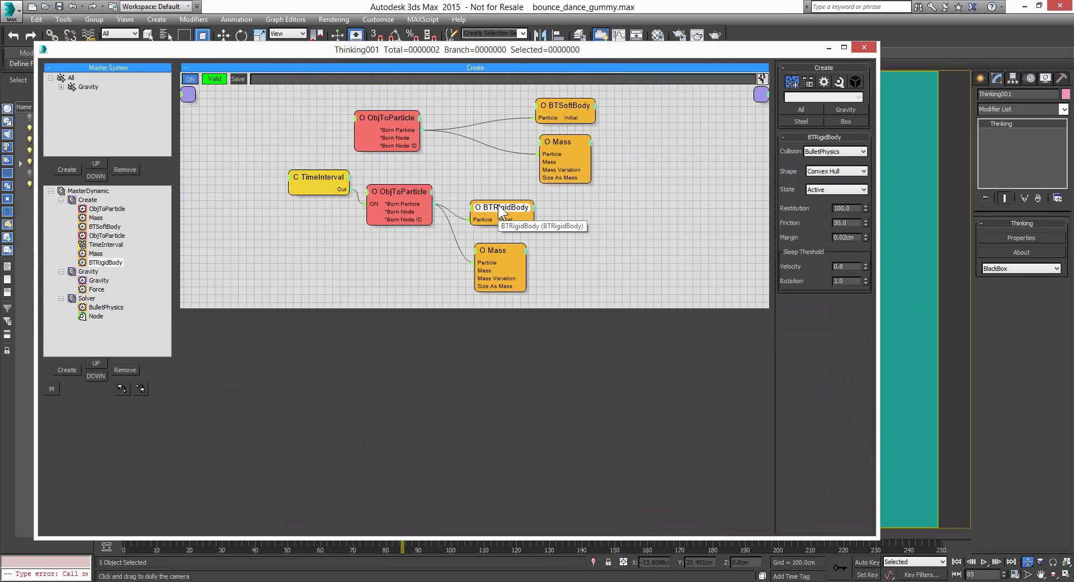
click(391, 187)
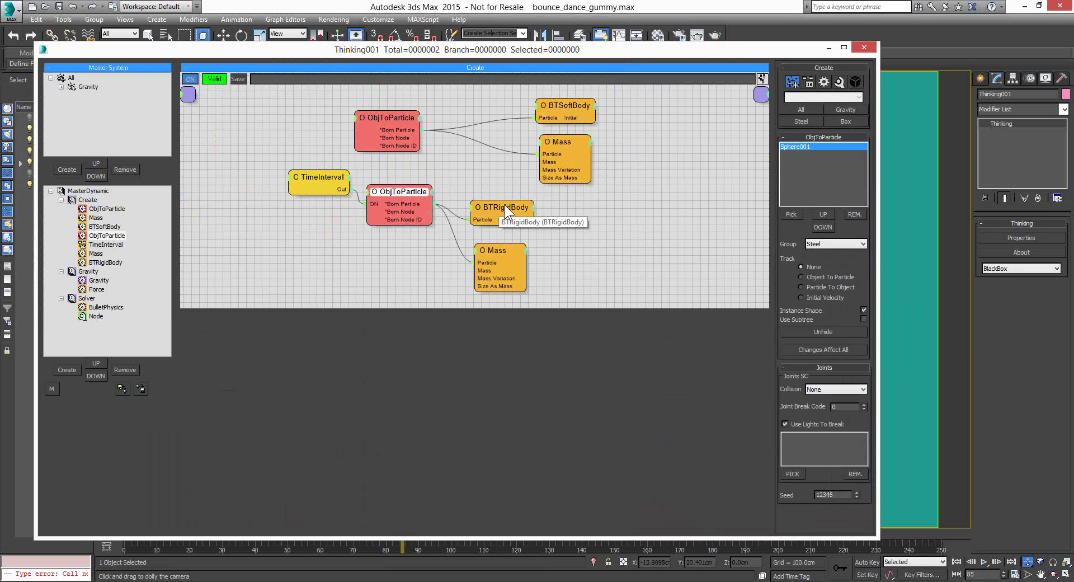
mouse_move(505, 203)
mouse_down()
mouse_move(532, 209)
mouse_move(517, 199)
mouse_up()
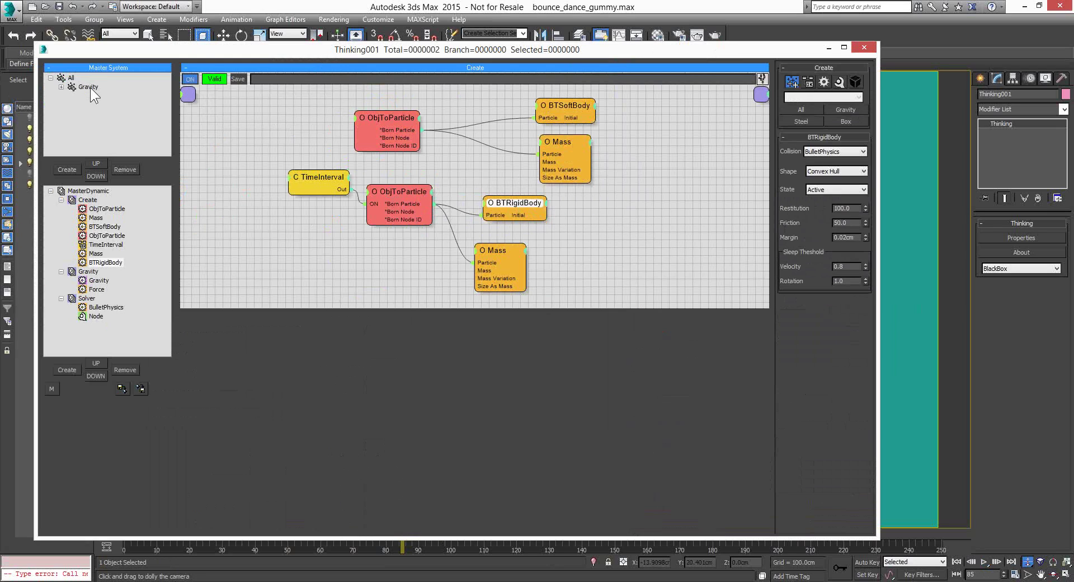
click(61, 87)
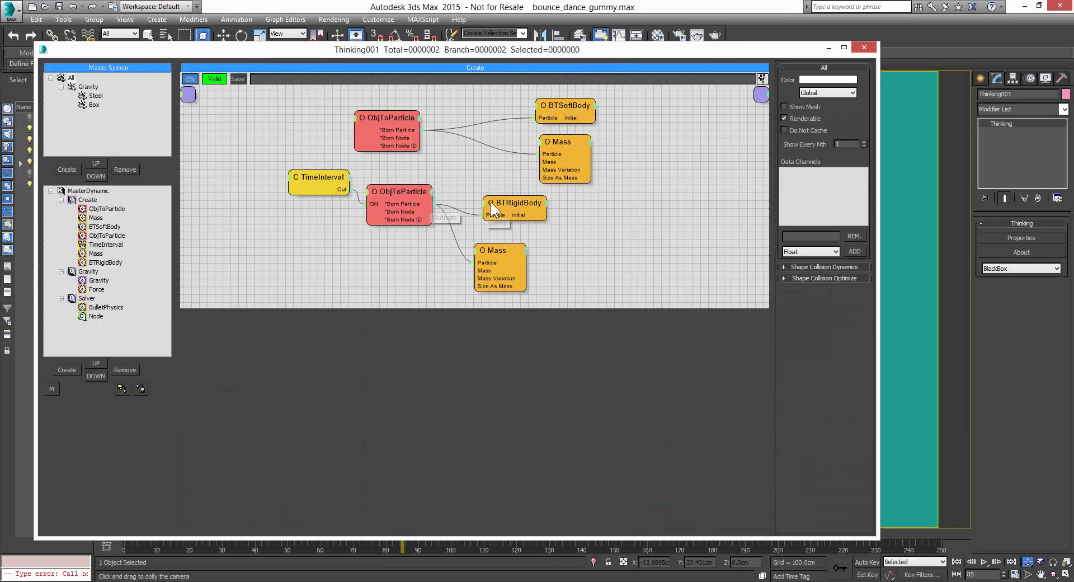
click(522, 200)
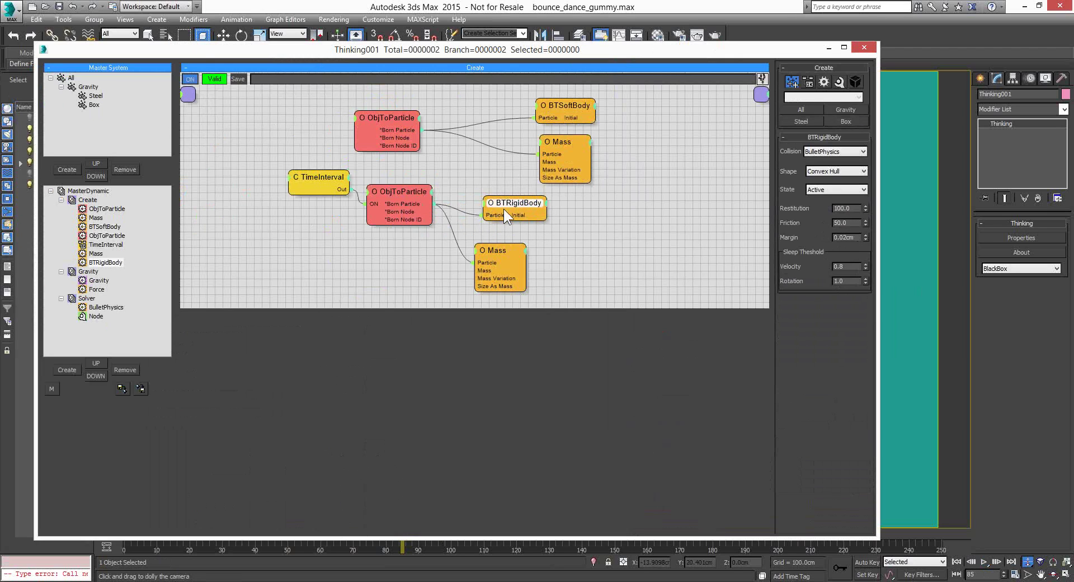
drag(515, 202, 516, 203)
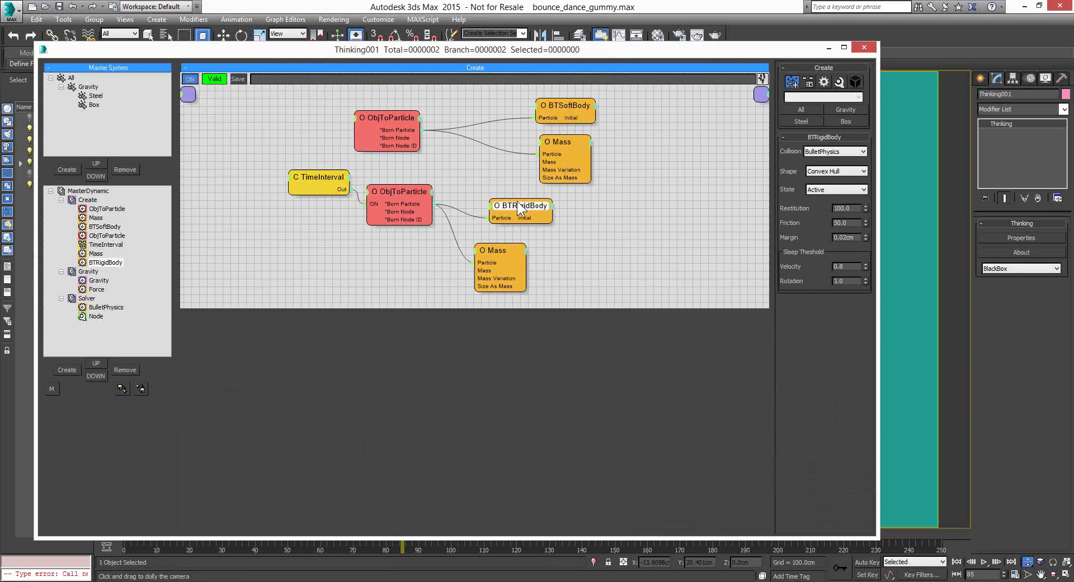
Set the Mass operator of the rigid sphere to 4 and play the simulation up to frame 127.
click(505, 247)
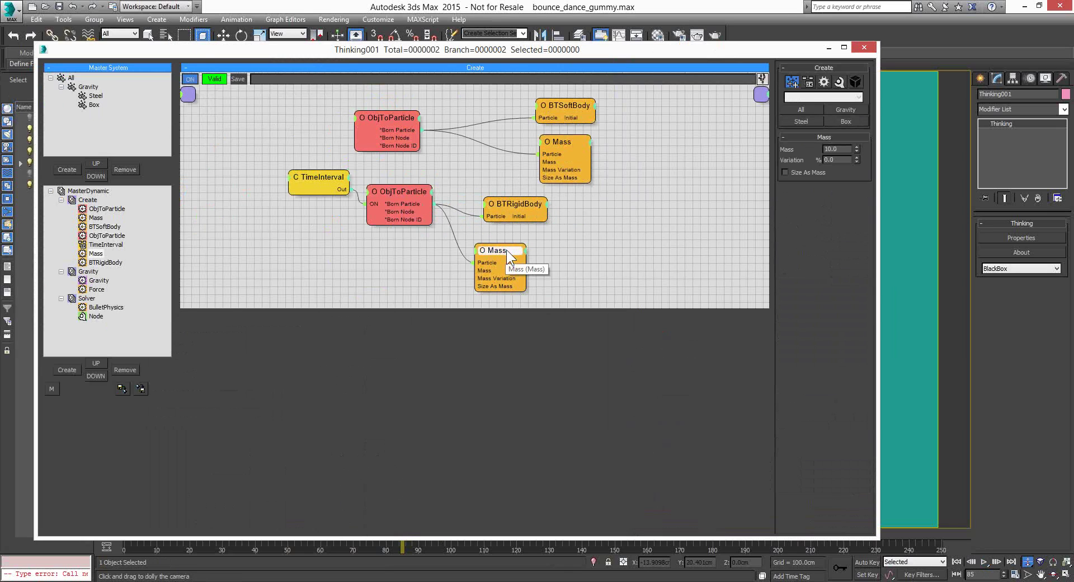
drag(518, 258, 530, 260)
click(840, 149)
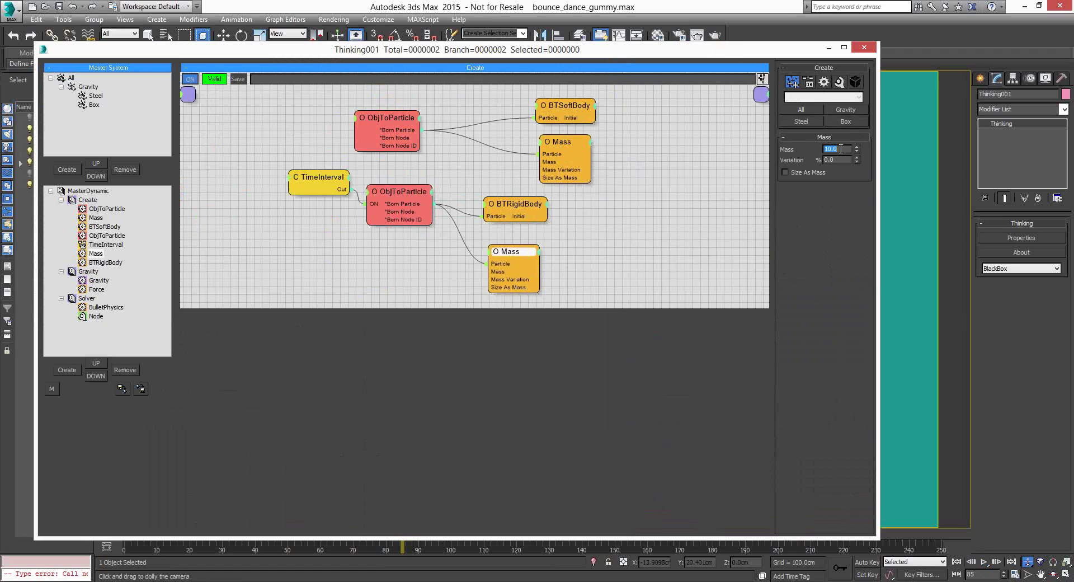
text(4)
key(Return)
drag(781, 48, 744, 55)
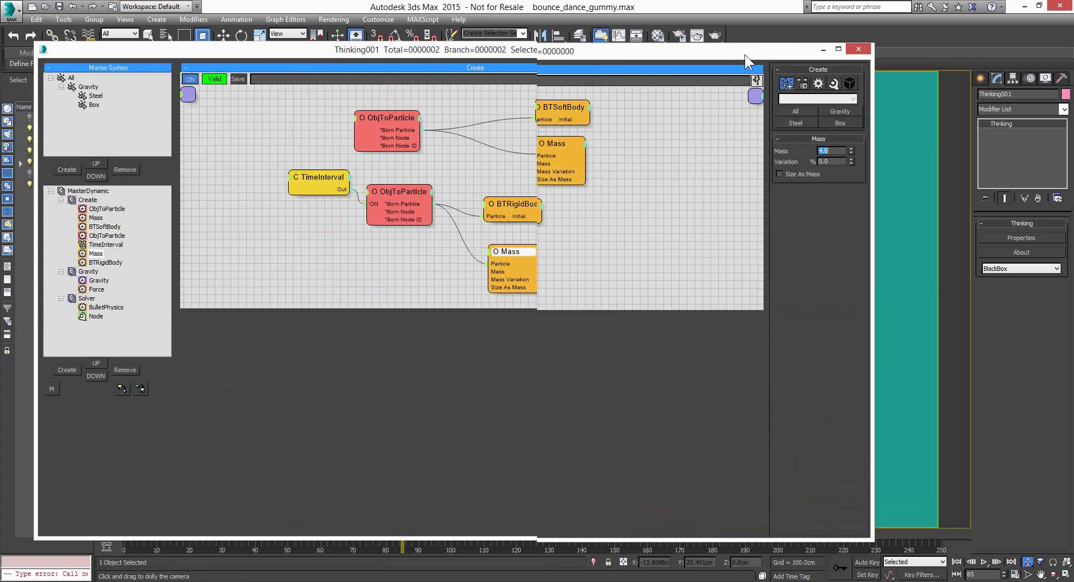
drag(744, 55, 240, 39)
click(983, 562)
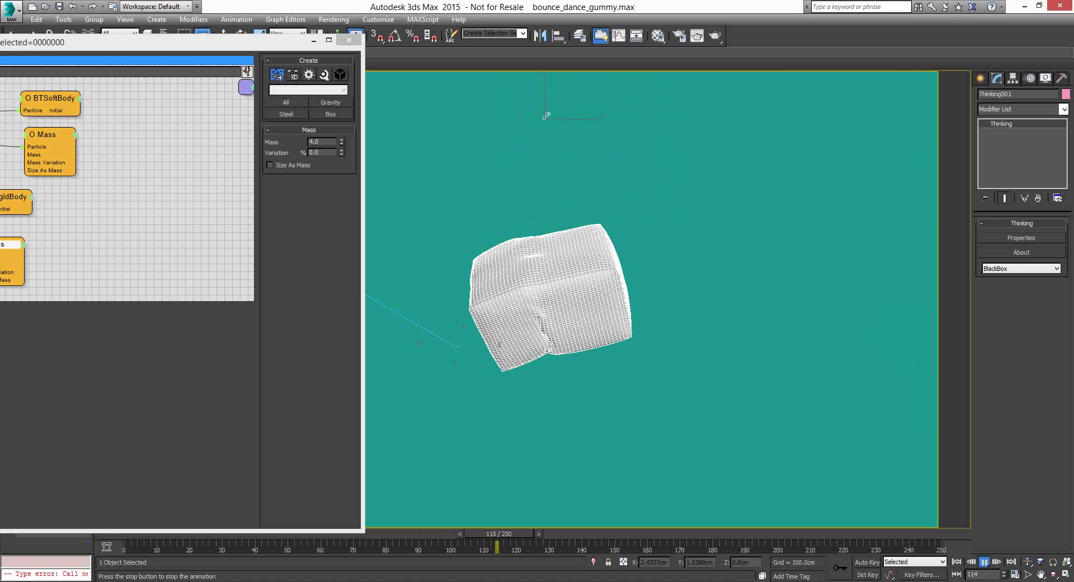
click(985, 561)
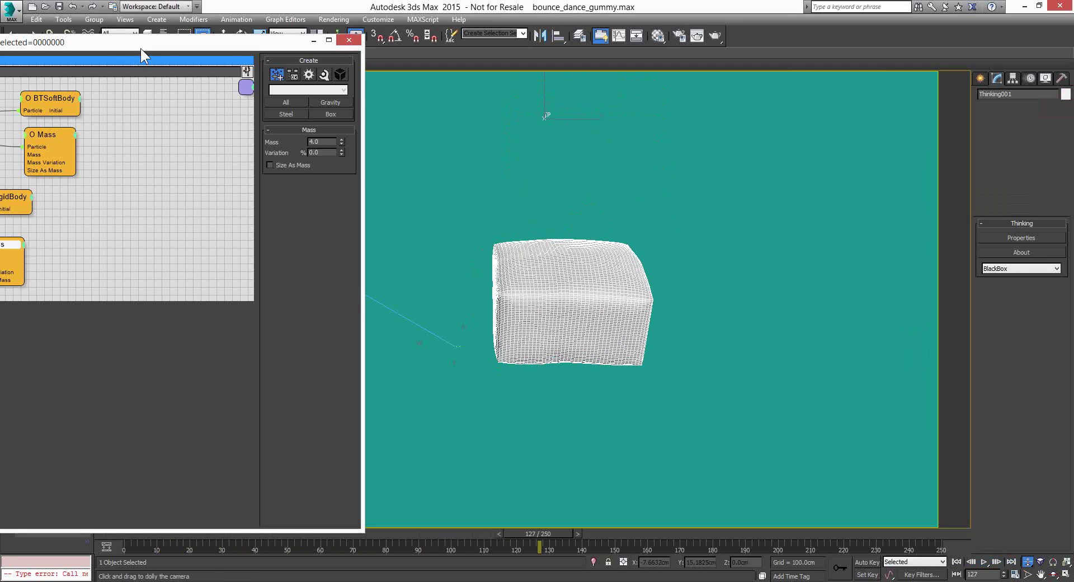
Set the rigid sphere's Mass to 15, play the simulation and return to the first frame.
drag(139, 48, 240, 65)
double_click(559, 153)
text(15)
key(Return)
click(984, 562)
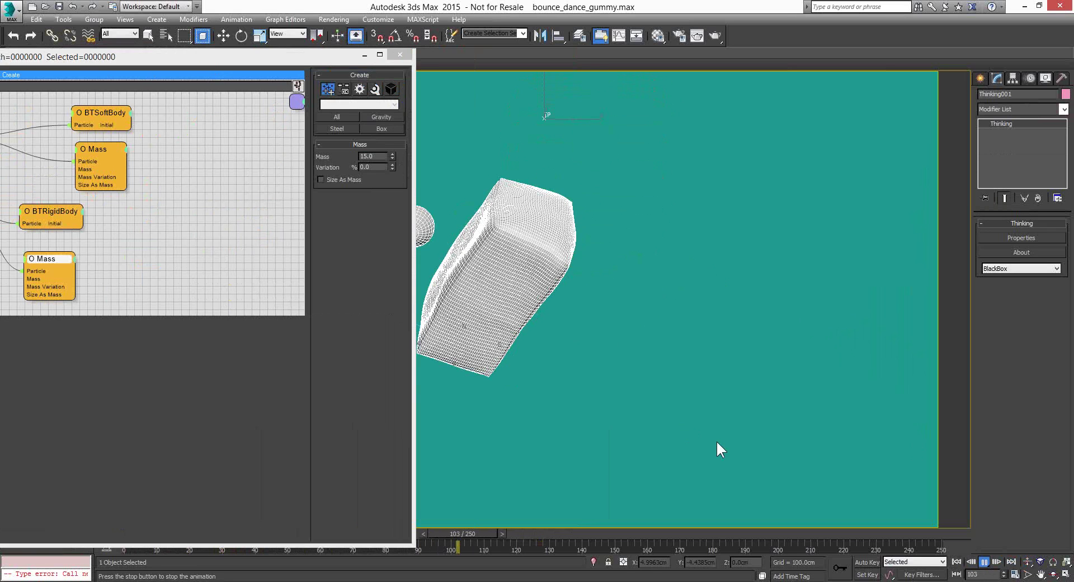
key(Home)
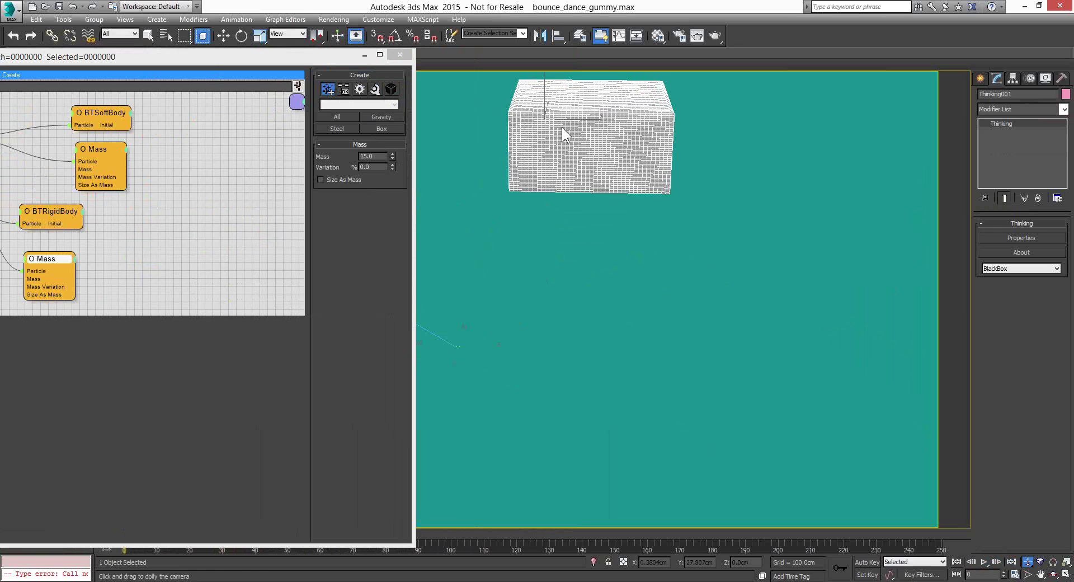
Open the Gravity dynamic set and set the Force operator's Strength to -4.
click(156, 62)
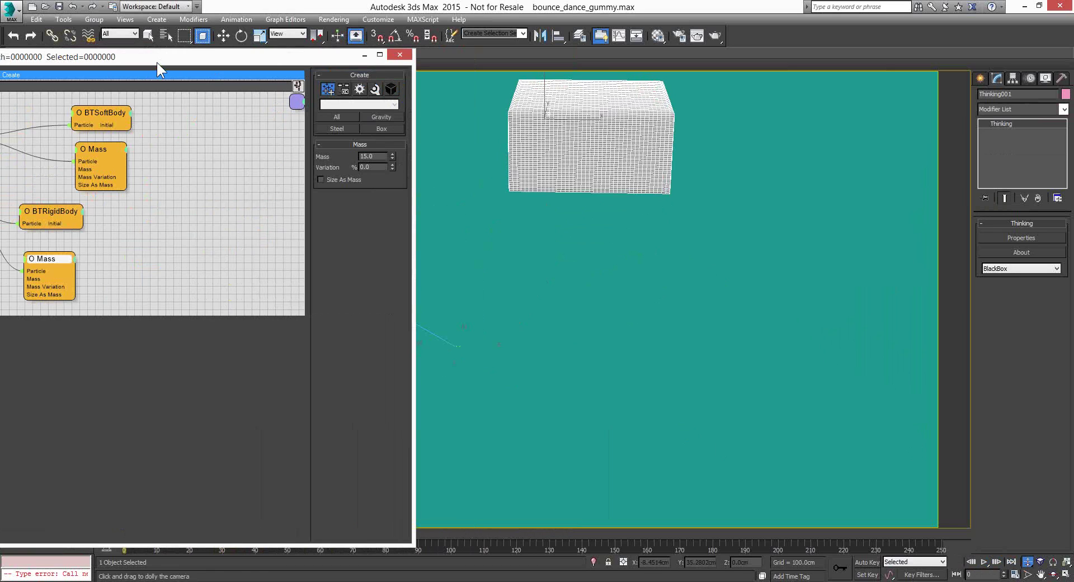
drag(157, 62, 208, 69)
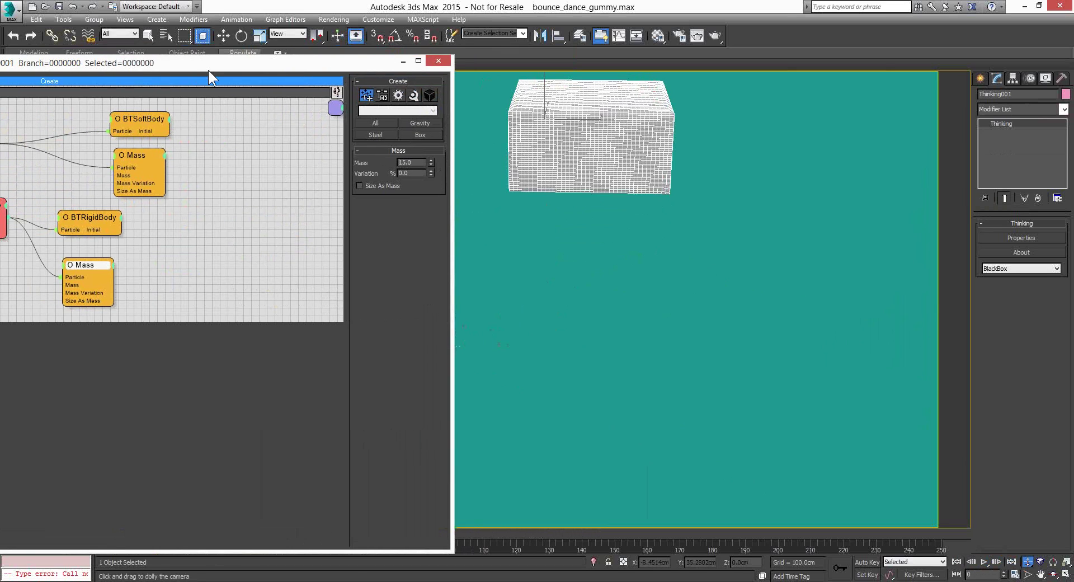
drag(209, 70, 621, 71)
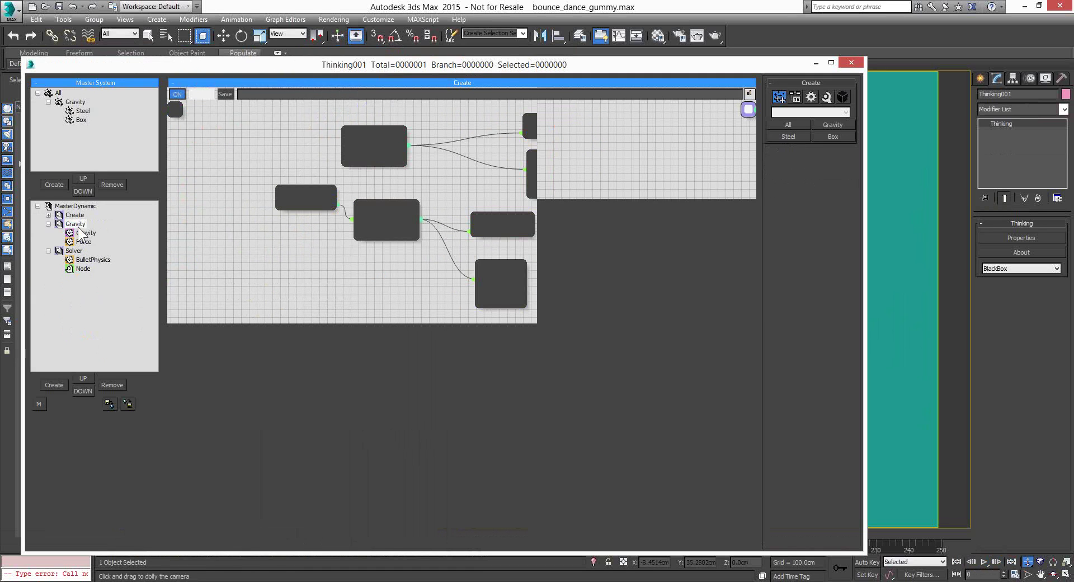
click(492, 121)
drag(492, 121, 486, 135)
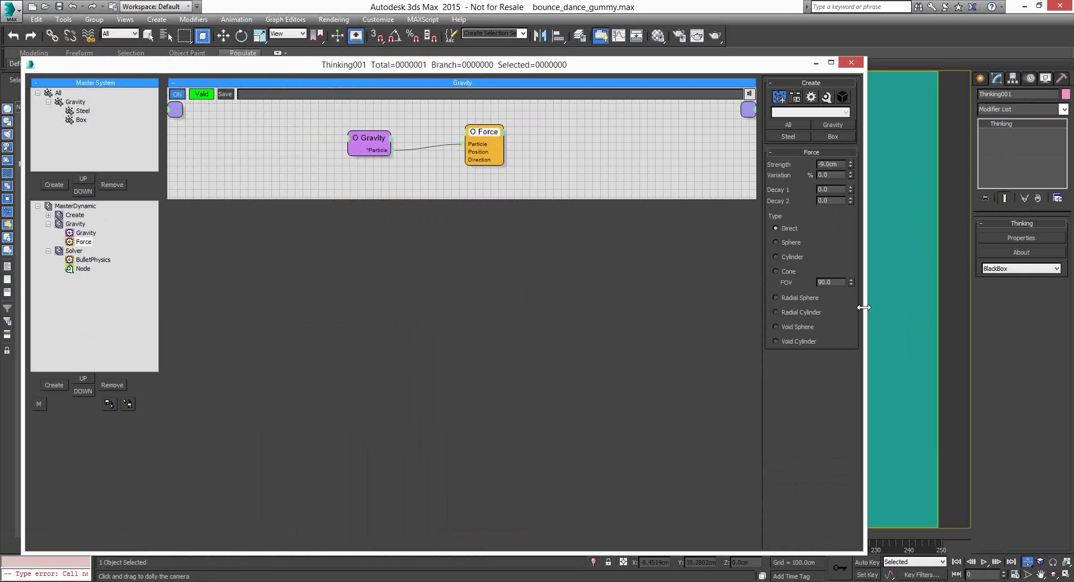
text(-4)
key(Return)
Minimize the particle system window, play the simulation with the changed gravity in the full camera view and rewind it.
click(814, 62)
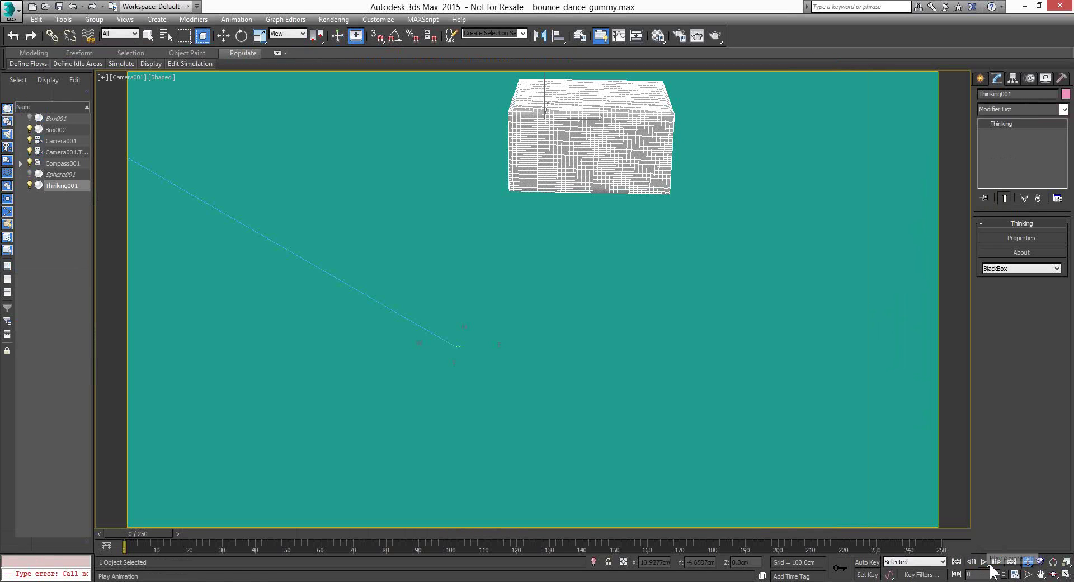
click(984, 562)
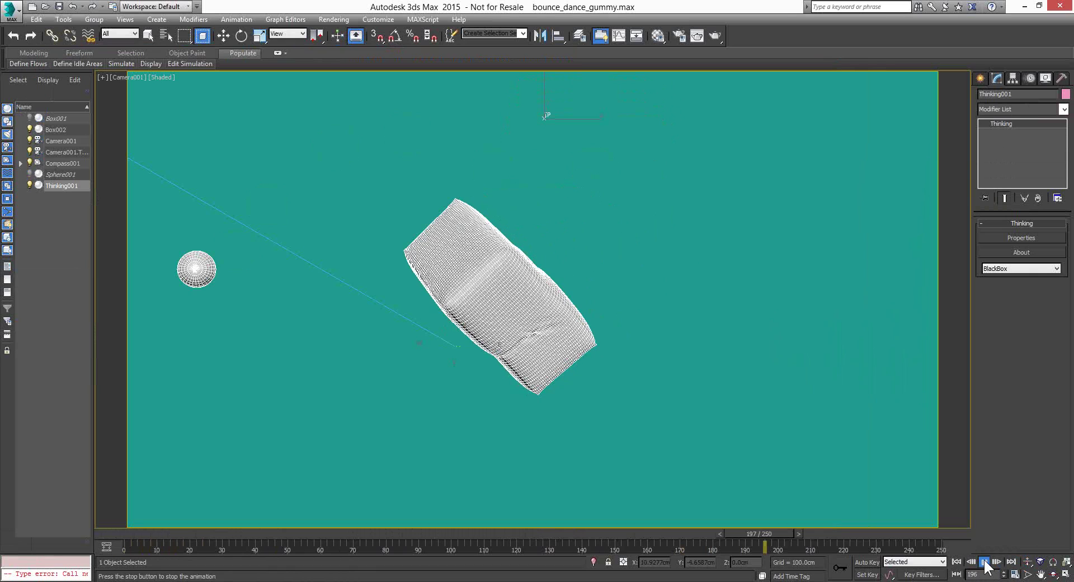
click(956, 562)
click(1027, 561)
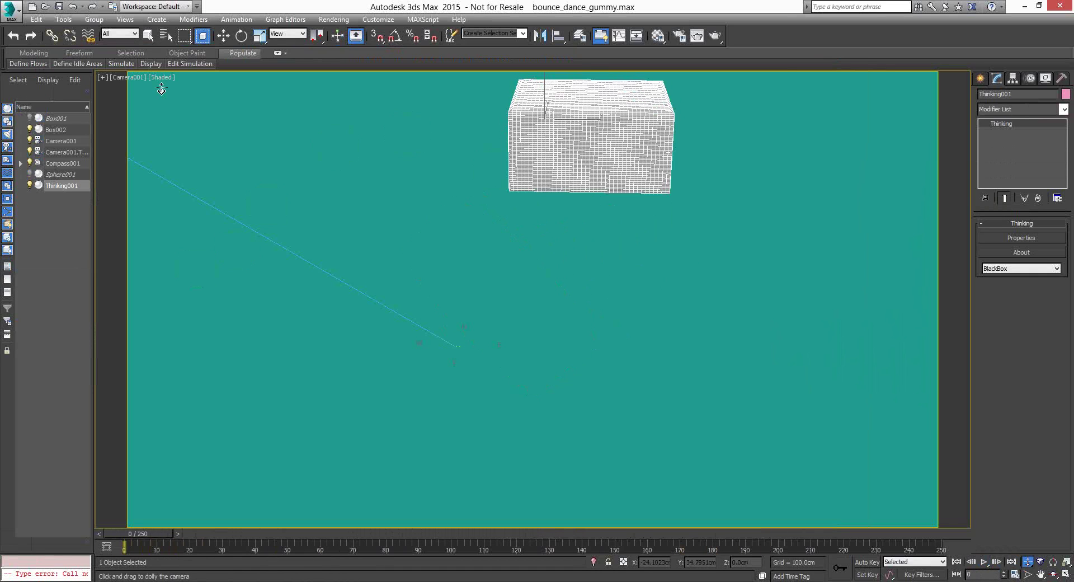
Open contactPoints_procedural.max from the thinkingParticles6 scenes folder without saving the current scene, adopting the file's unit scale.
click(45, 6)
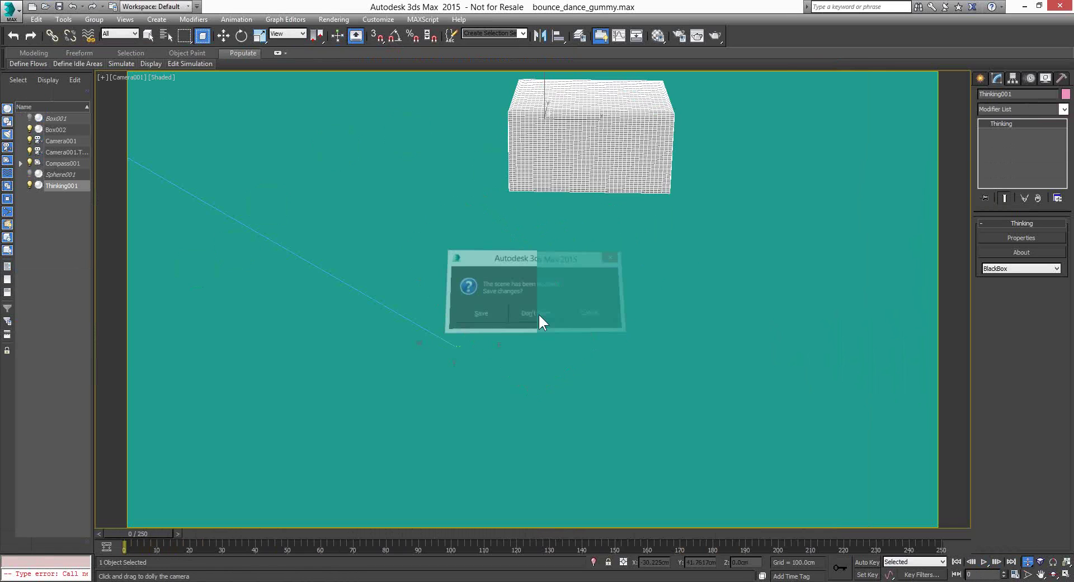
click(539, 315)
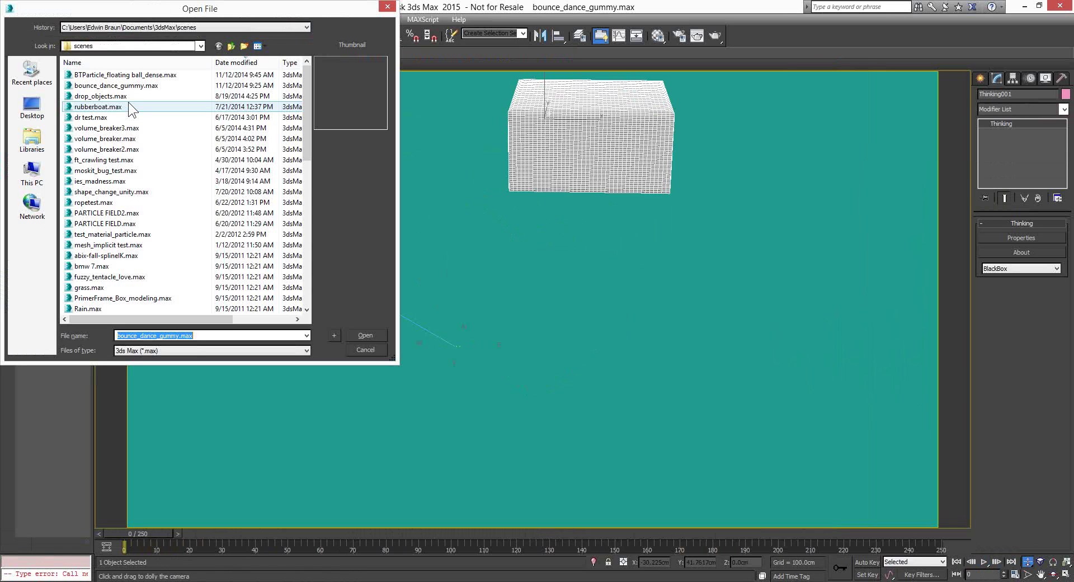
click(130, 106)
click(209, 28)
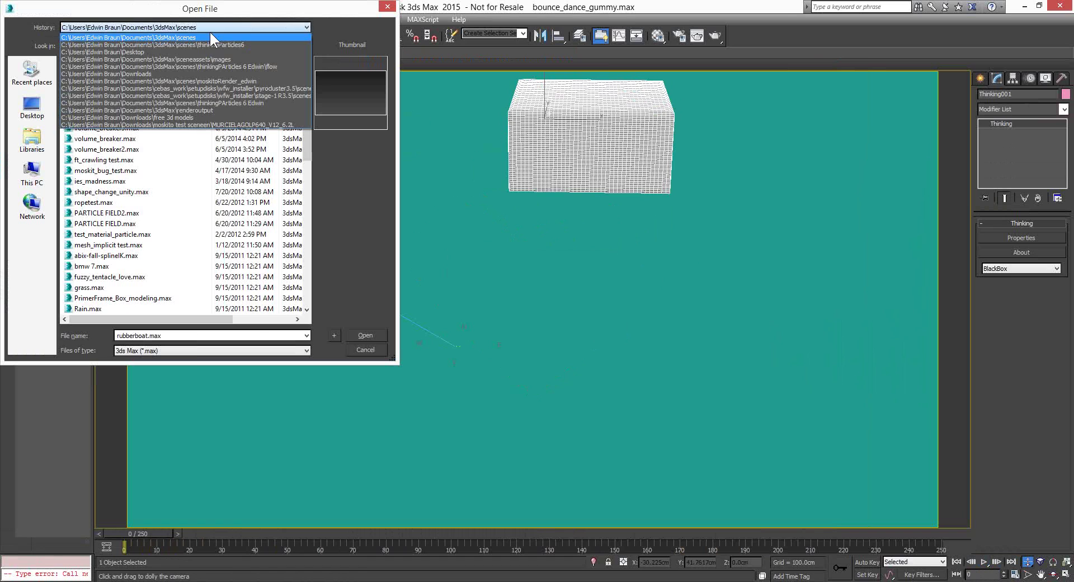
click(211, 44)
click(177, 127)
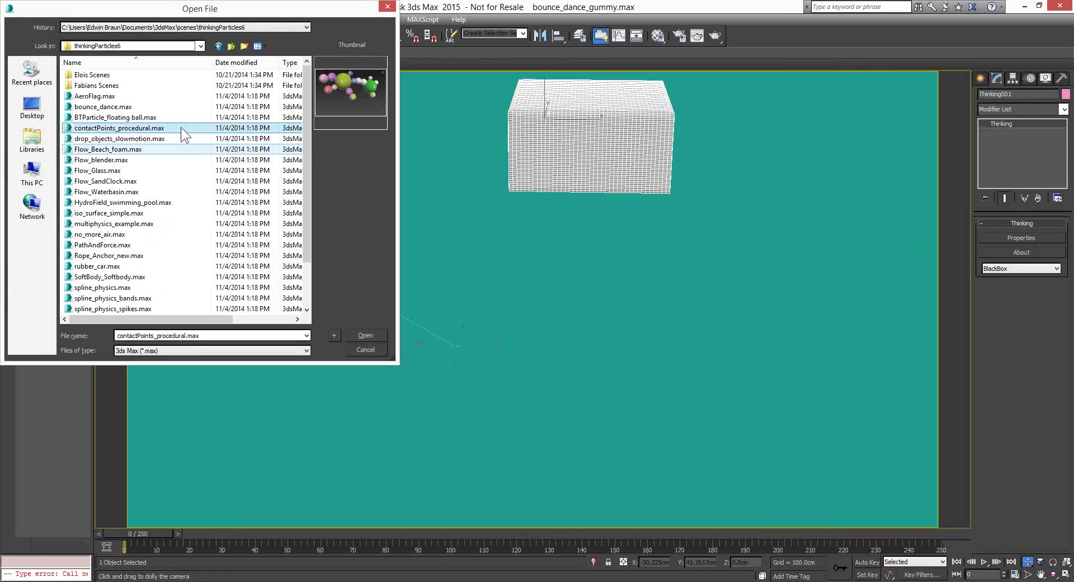
click(370, 336)
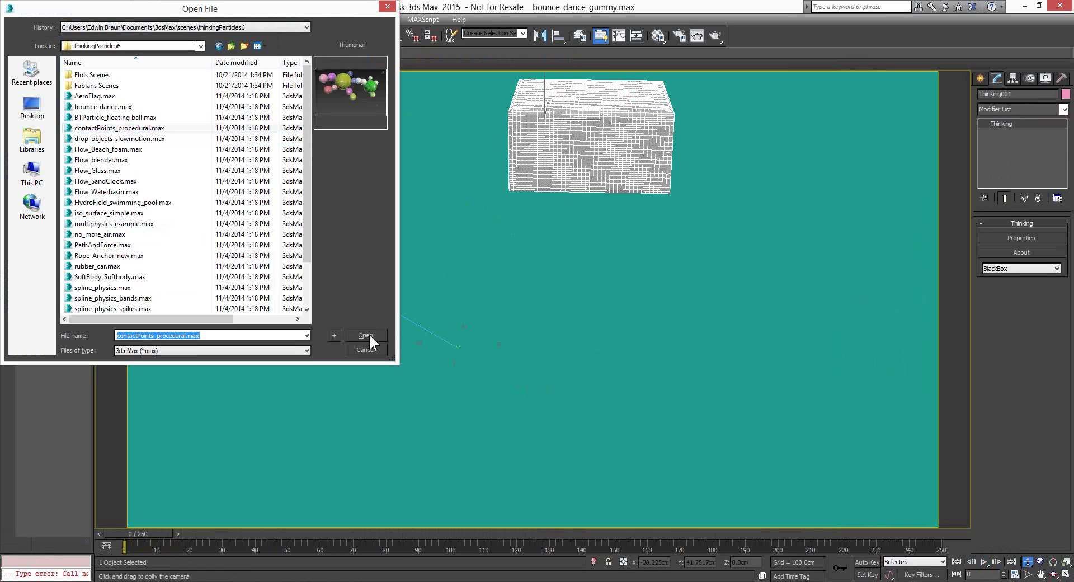
click(368, 336)
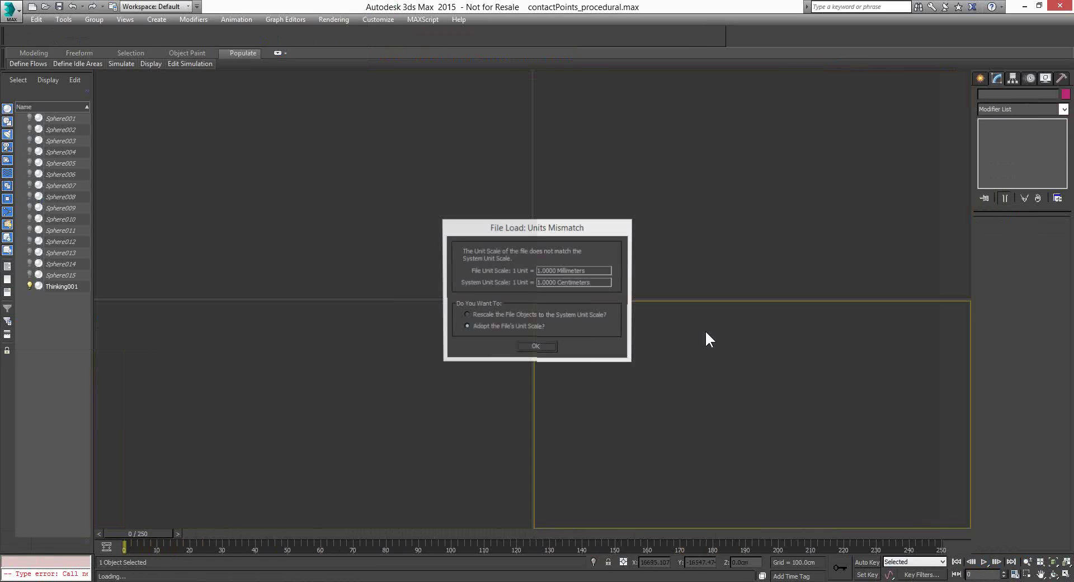
key(Return)
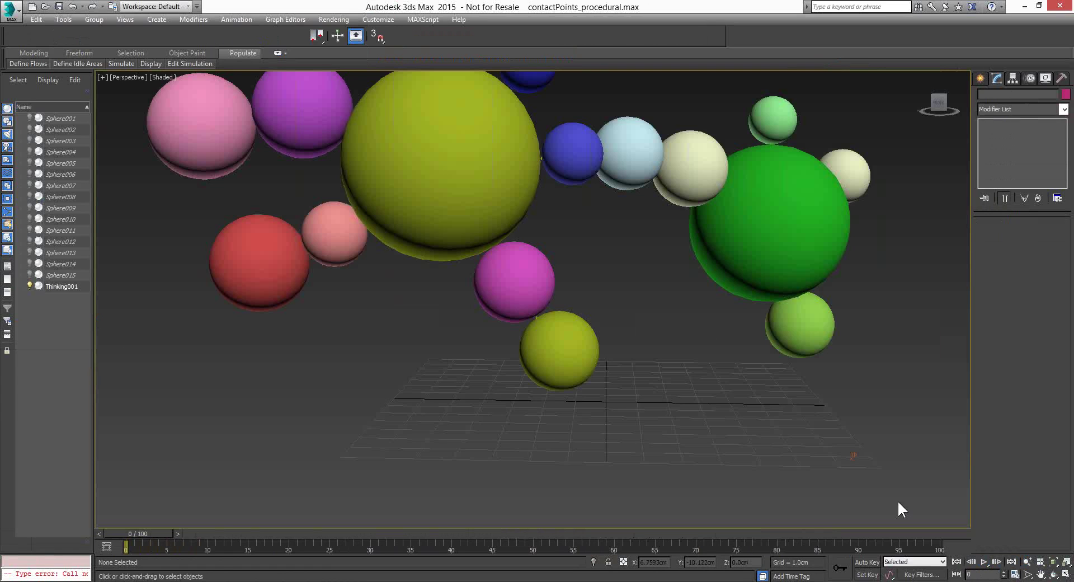
Play the simulation of the linked spheres in the full perspective view and rewind it to the first frame.
key(alt+z)
scroll(552, 244, down, 3)
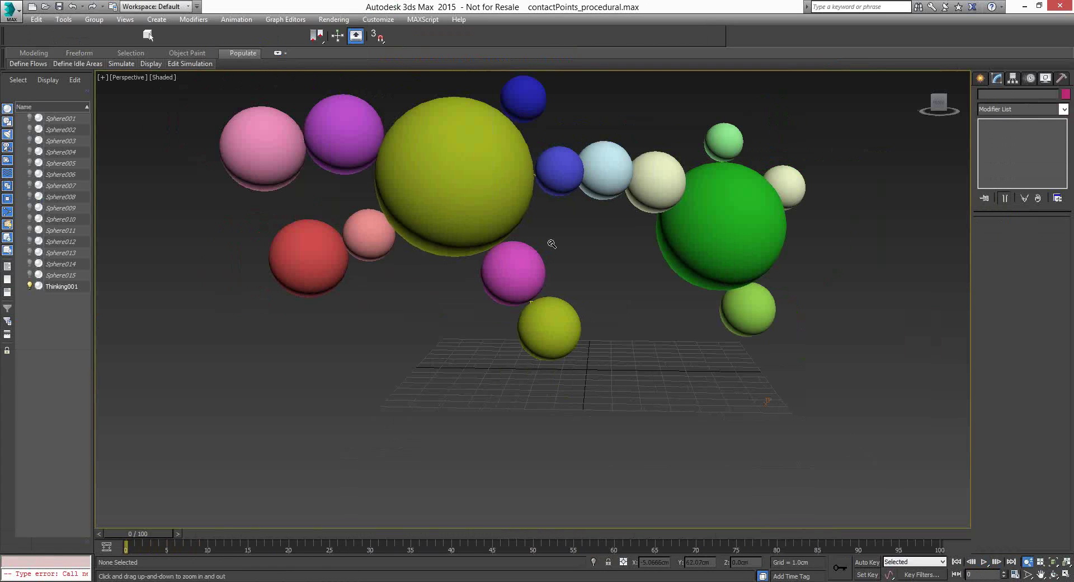
drag(552, 244, 566, 279)
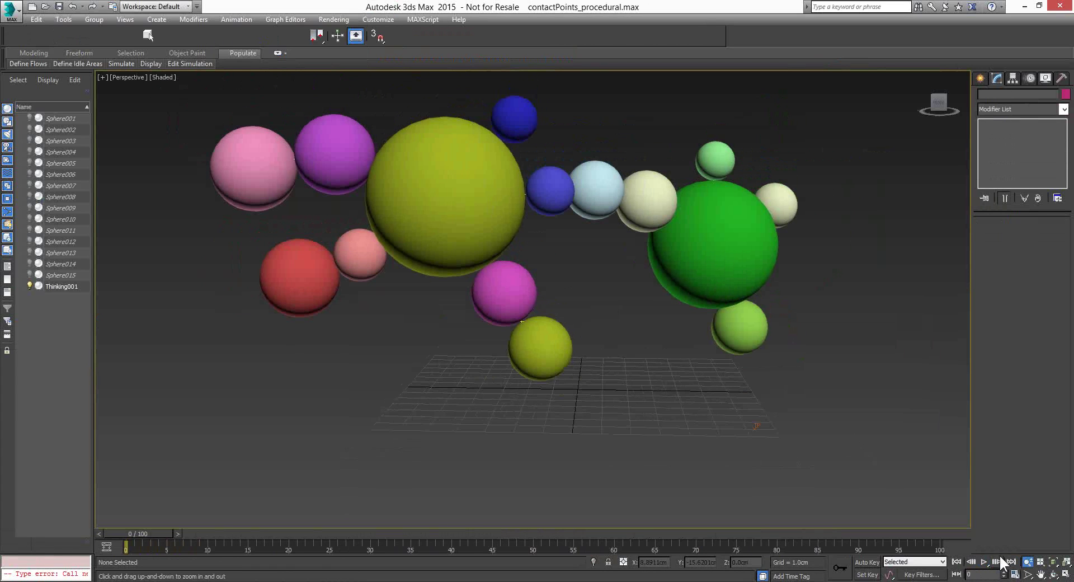
click(984, 563)
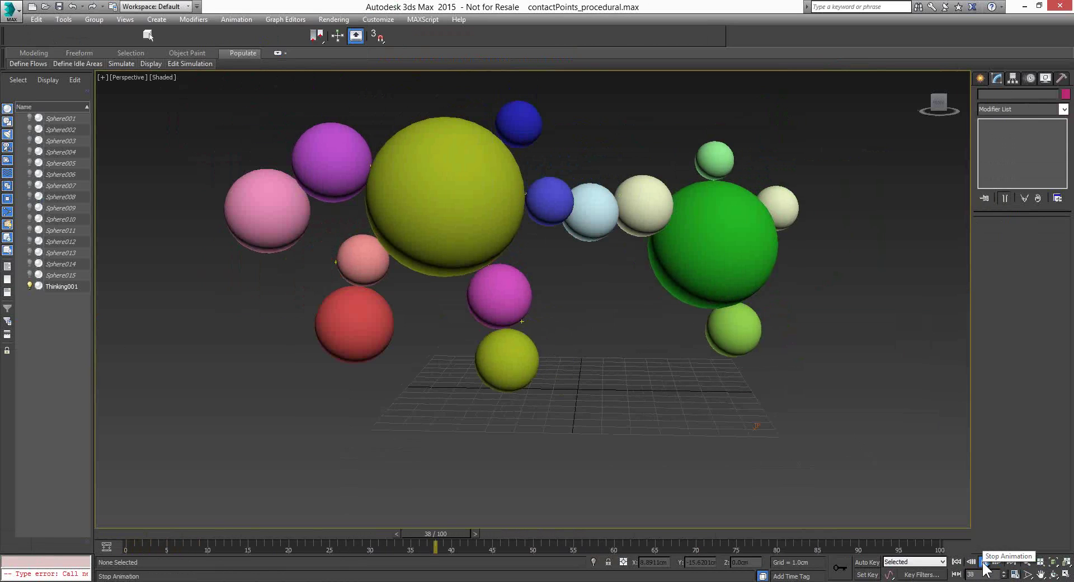
click(984, 565)
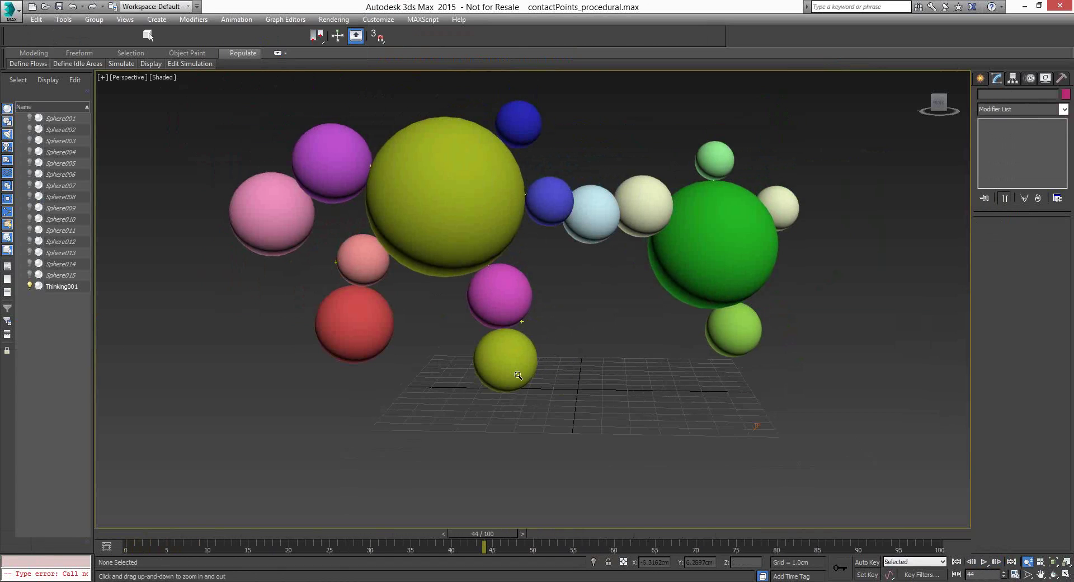
click(957, 562)
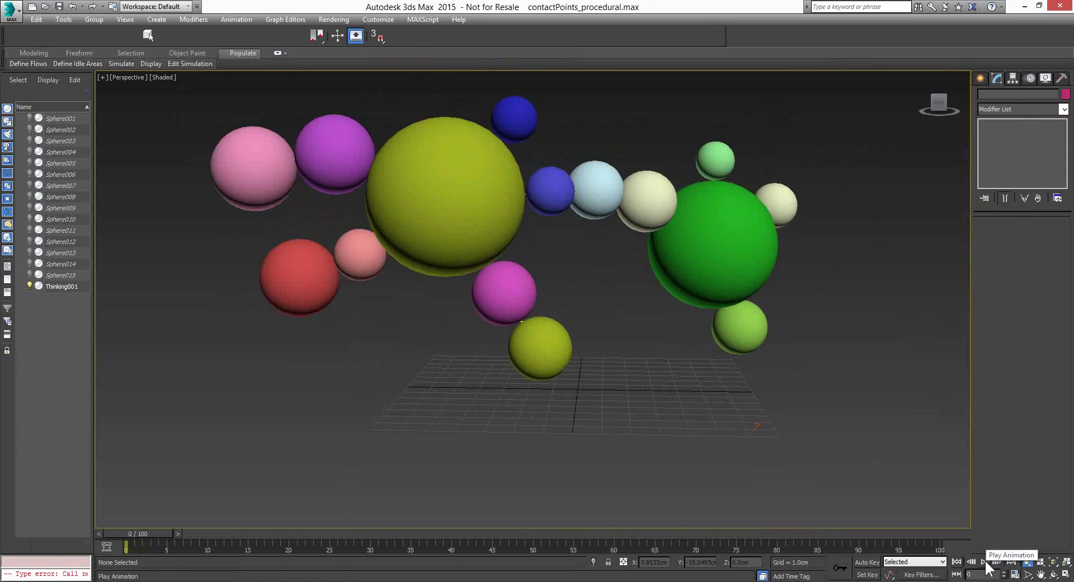
click(985, 561)
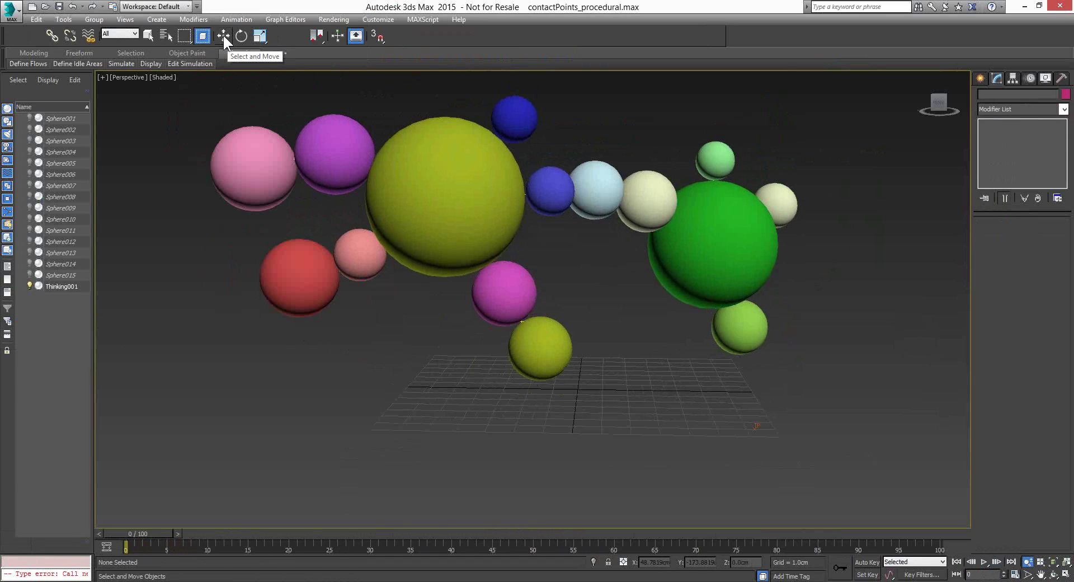
Select the Thinking Particles object, open its create links dynamic set and move the particle system window off the spheres.
click(223, 36)
click(424, 175)
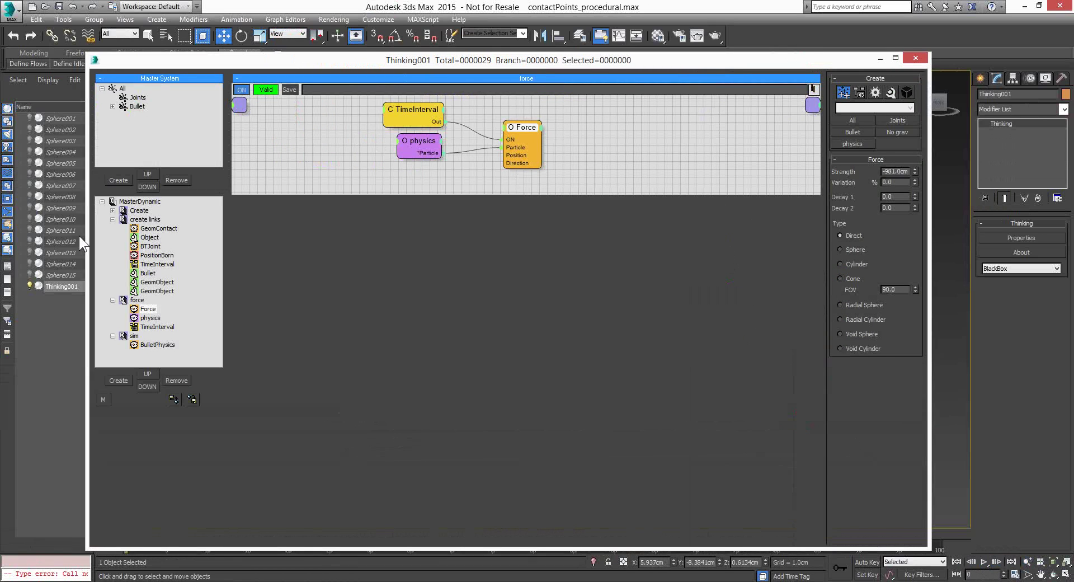
double_click(145, 219)
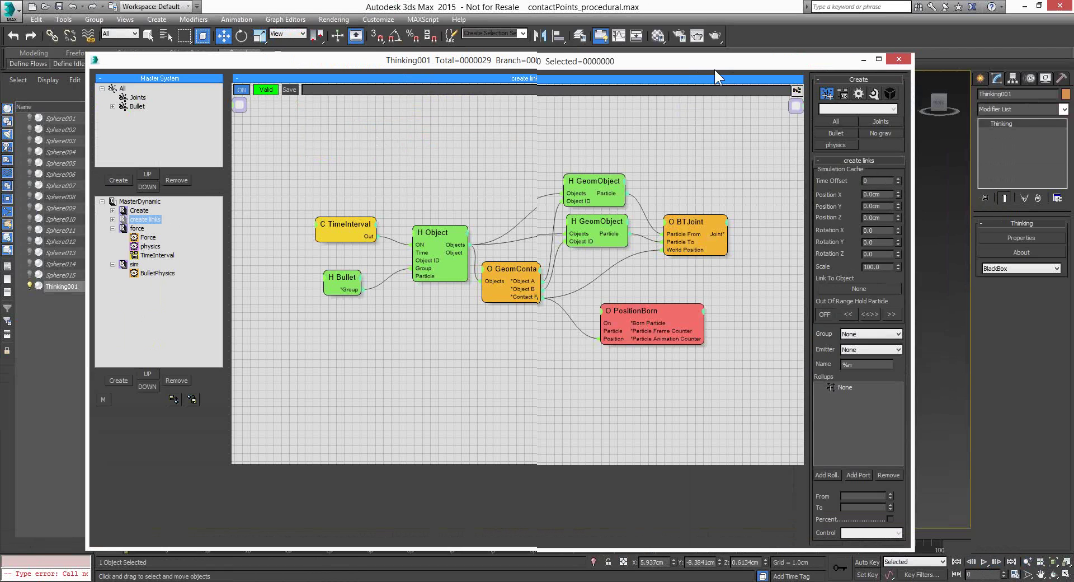
drag(714, 69, 0, 60)
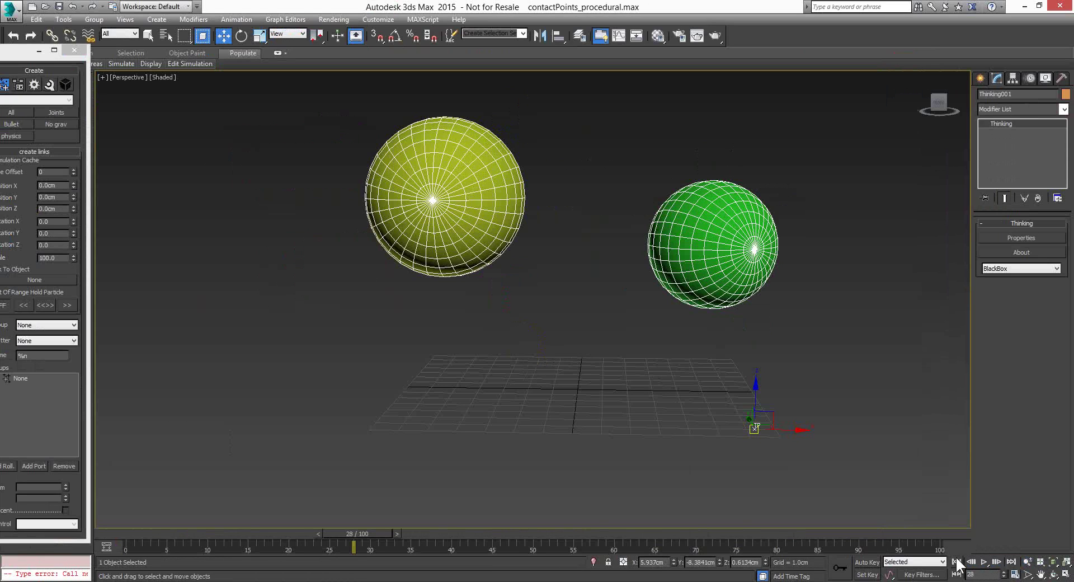
Scrub through the opening frames of the sphere simulation and return to frame 0.
click(956, 561)
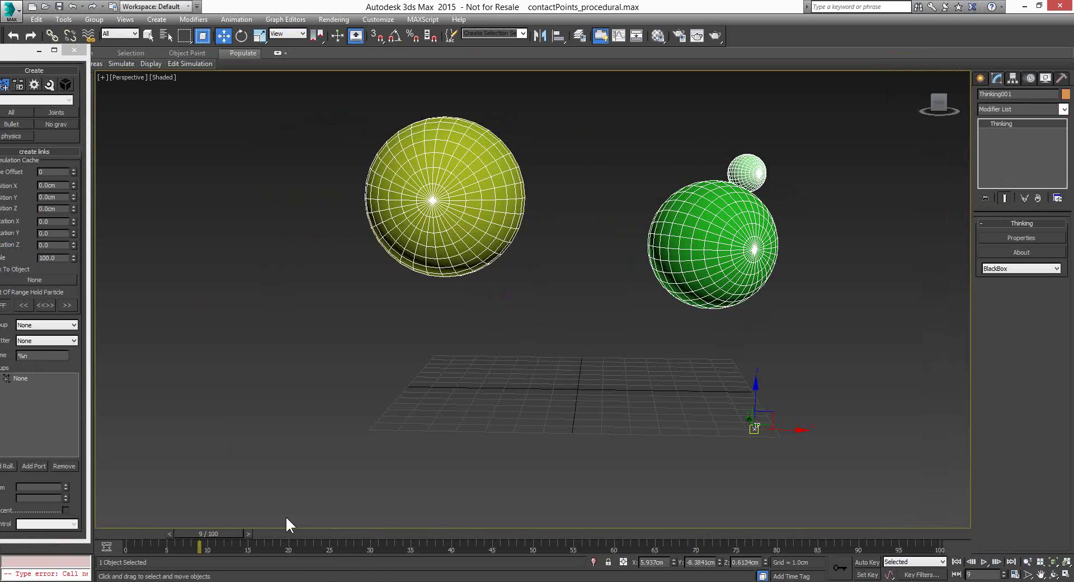
drag(216, 531, 177, 529)
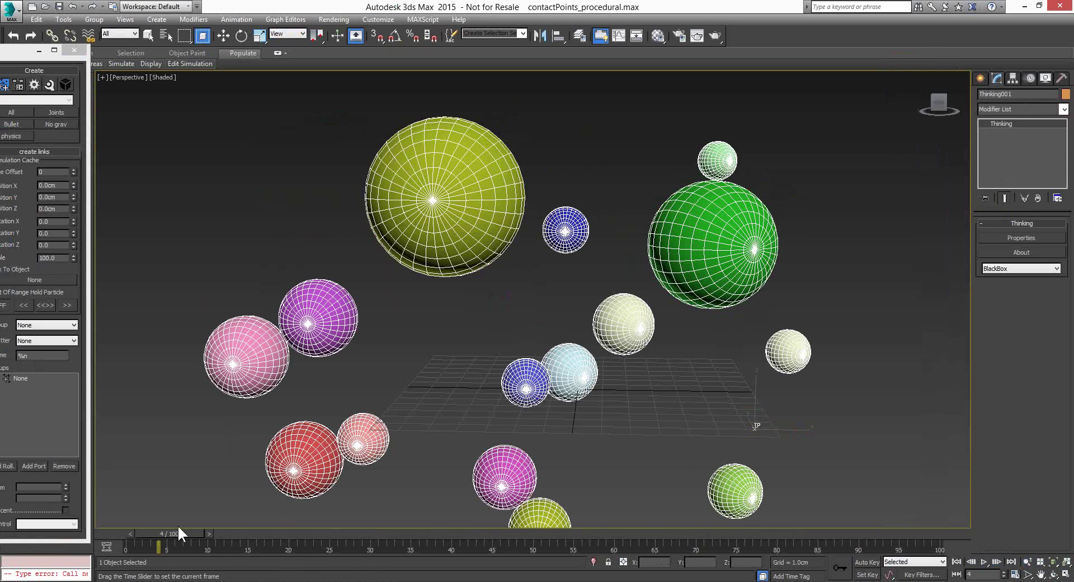
drag(179, 529, 153, 527)
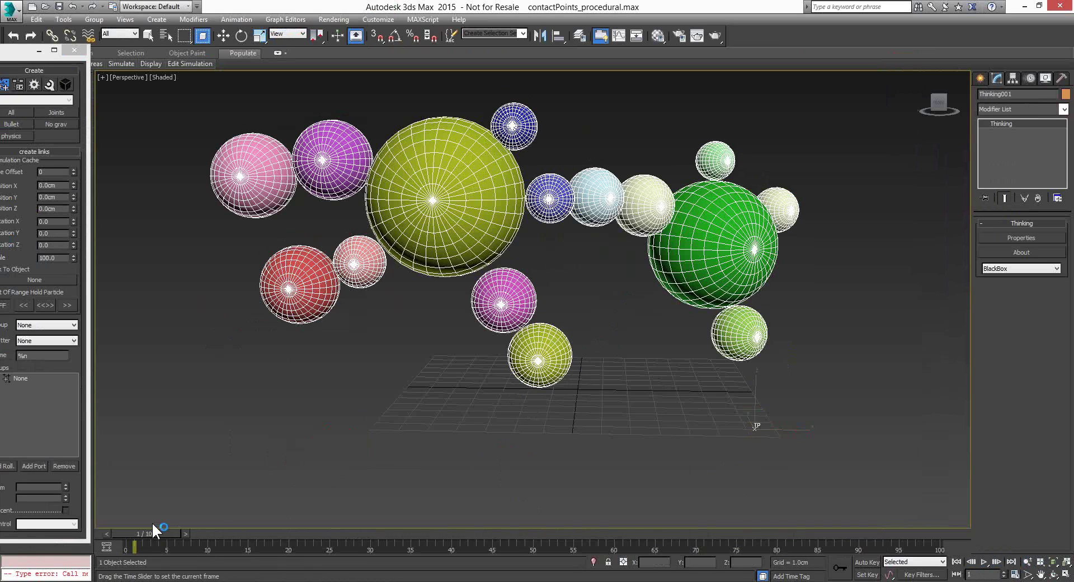
drag(152, 528, 145, 529)
key(w)
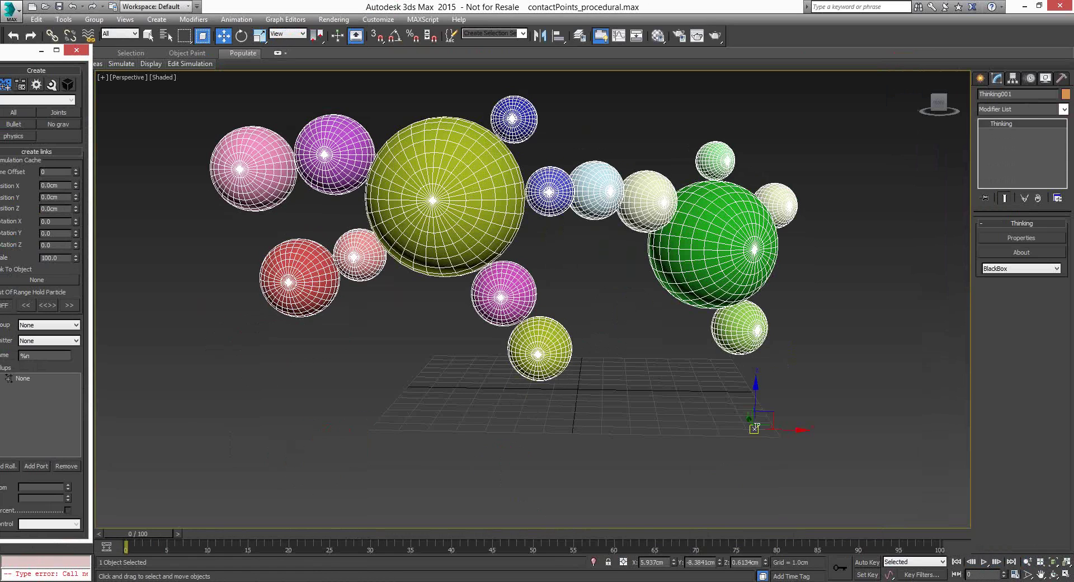
Bring the create links network back into view and inspect the settings of the Bullet group and GeomContact operator.
click(77, 50)
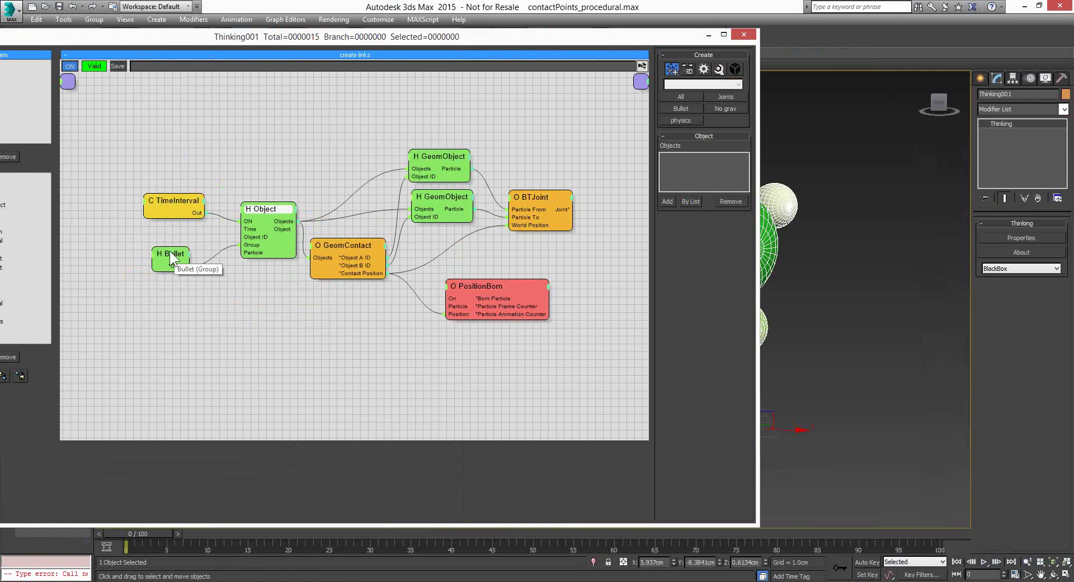
click(173, 258)
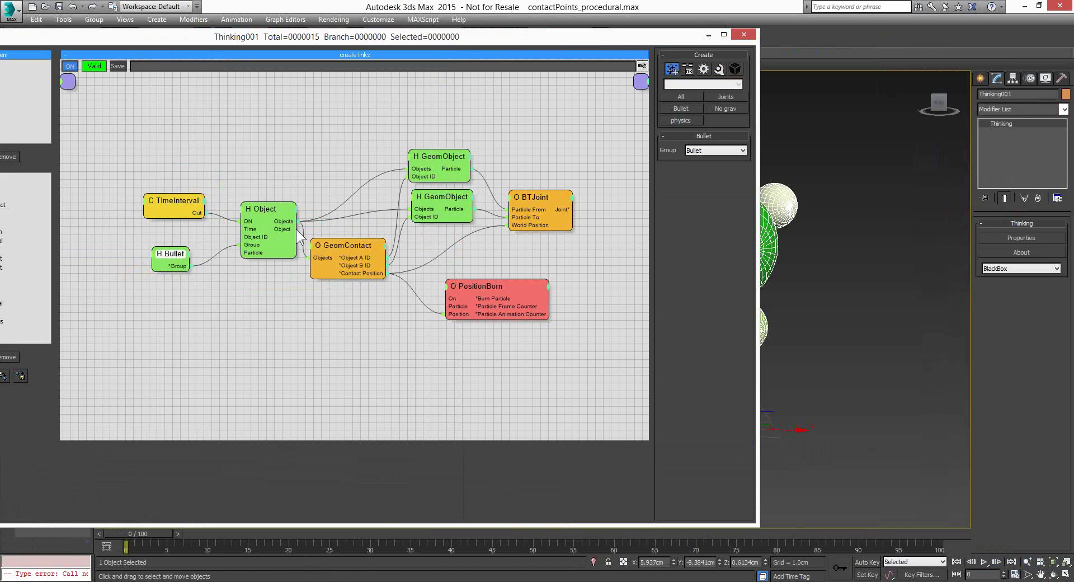
click(354, 247)
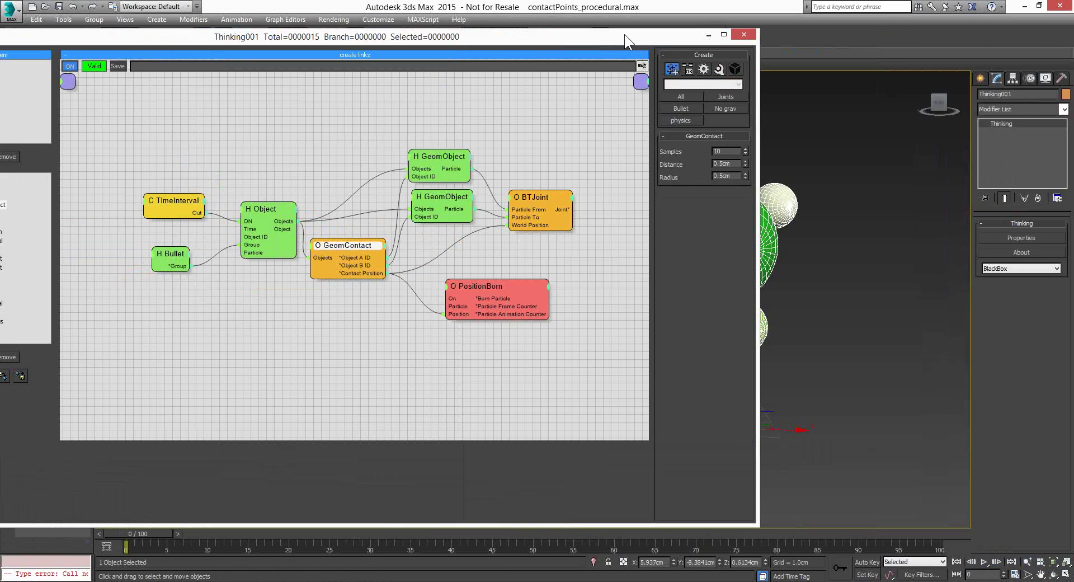
Compare the BTJoint and GeomContact operator settings, shifting the BTJoint node slightly away from the GeomObject nodes.
drag(624, 34, 516, 41)
click(427, 204)
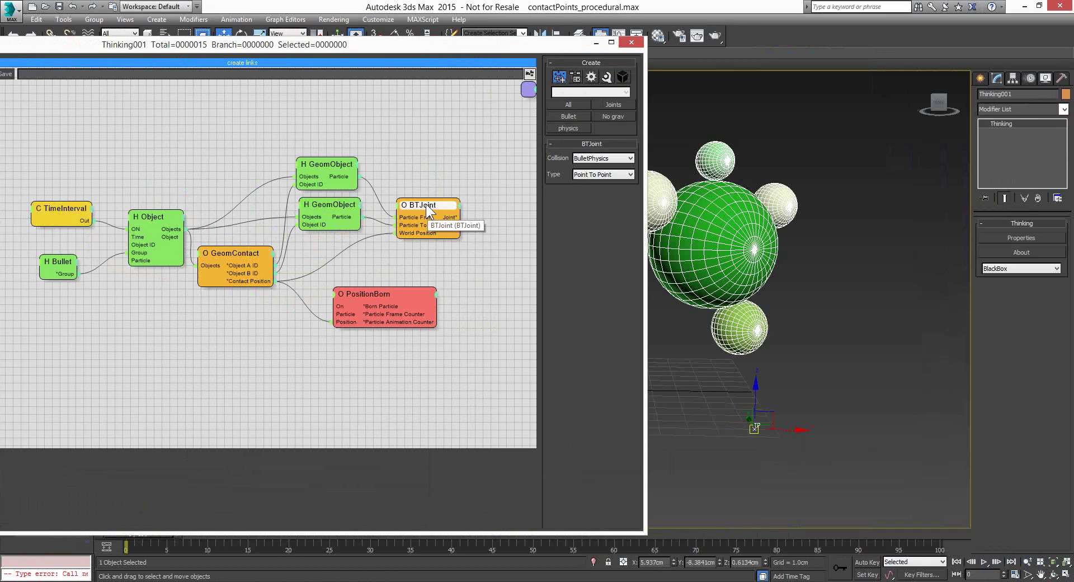
drag(425, 205, 435, 210)
click(244, 269)
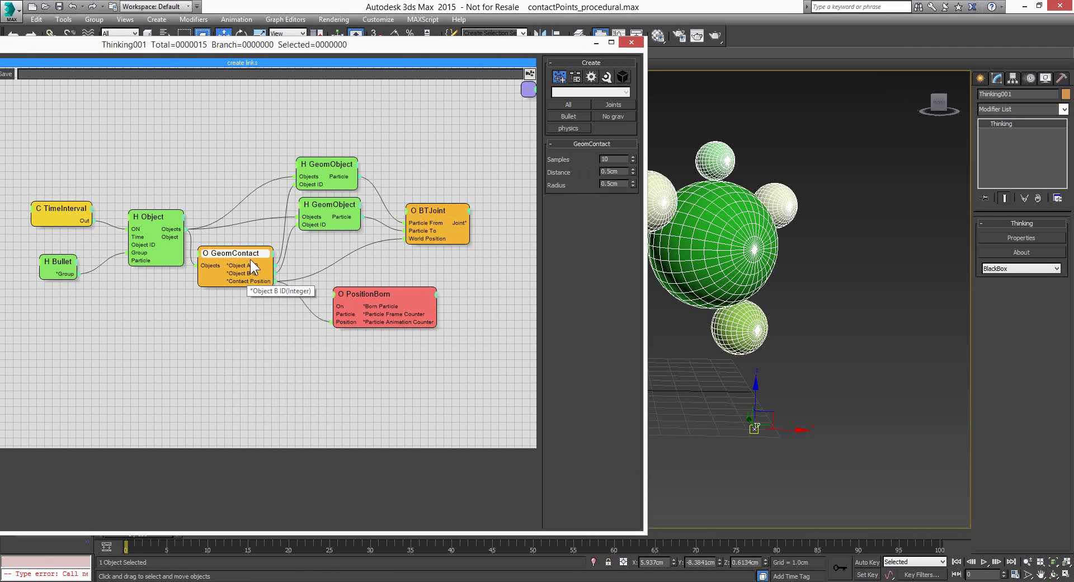
click(443, 209)
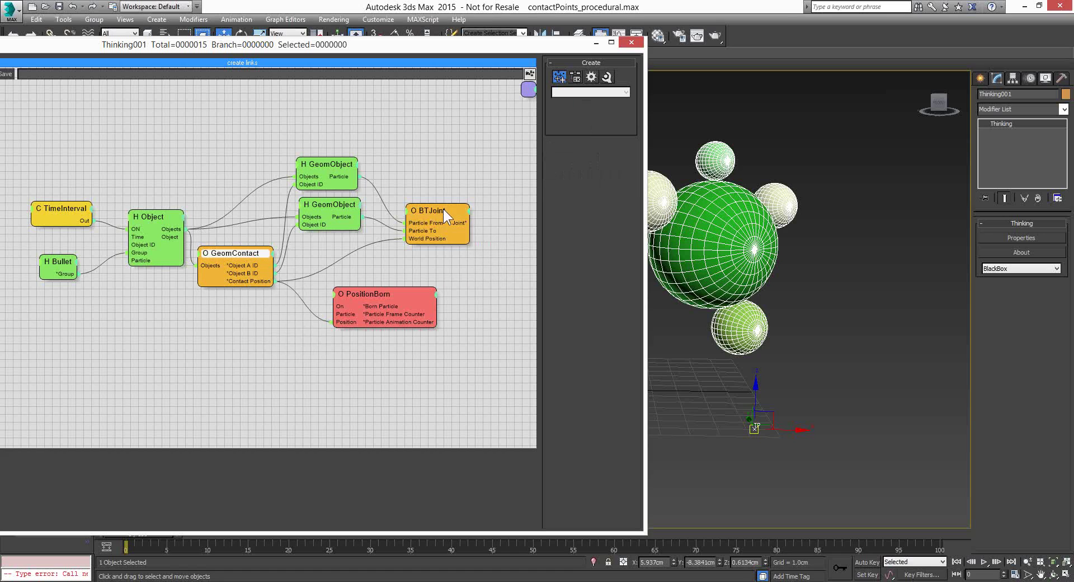
drag(444, 210, 451, 208)
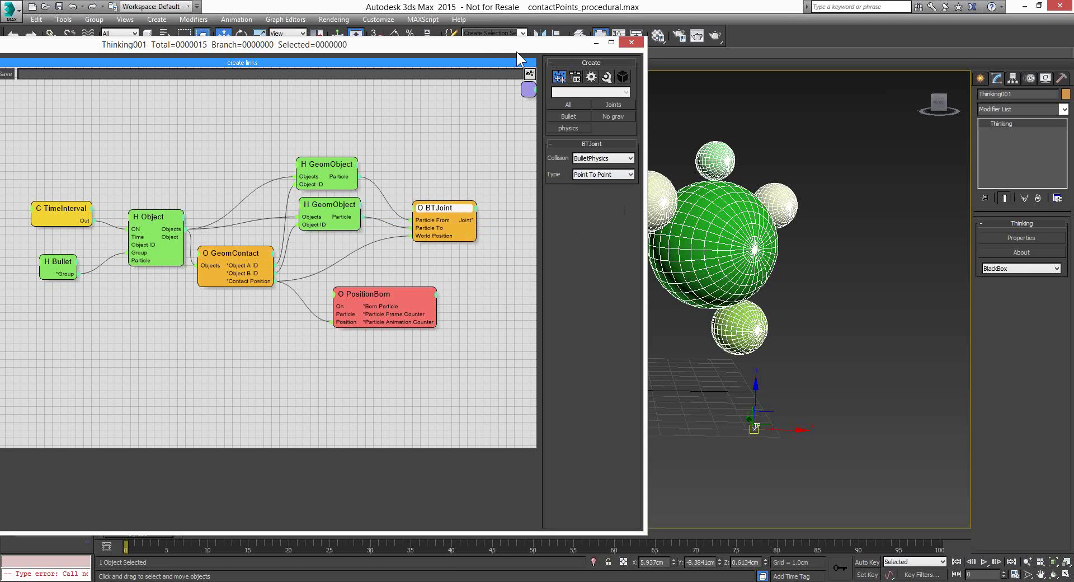
Uncover the whole create links network and examine the GeomContact outputs feeding the BTJoint operator.
drag(516, 51, 557, 54)
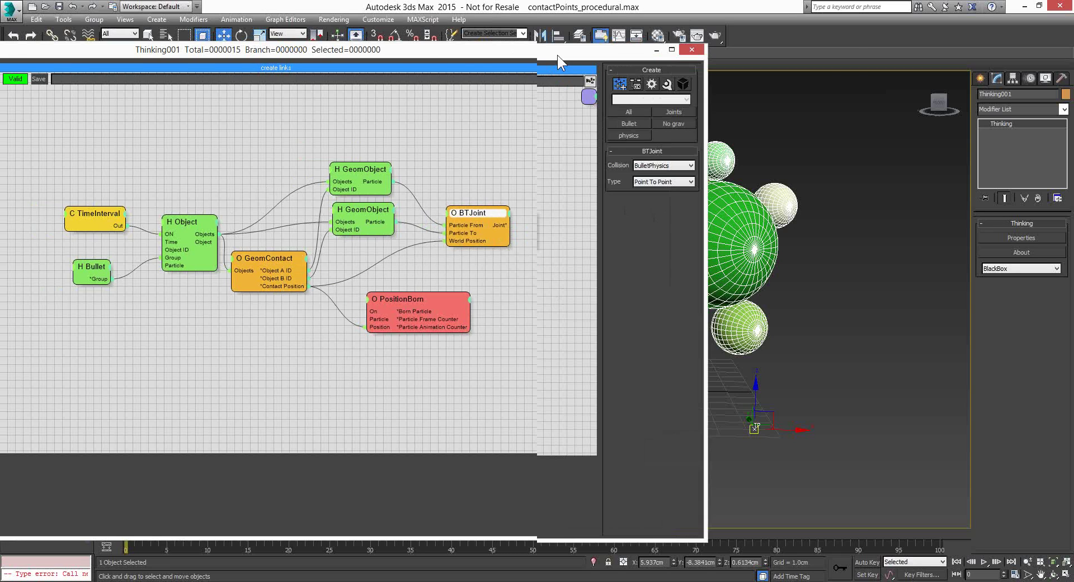
drag(558, 55, 693, 48)
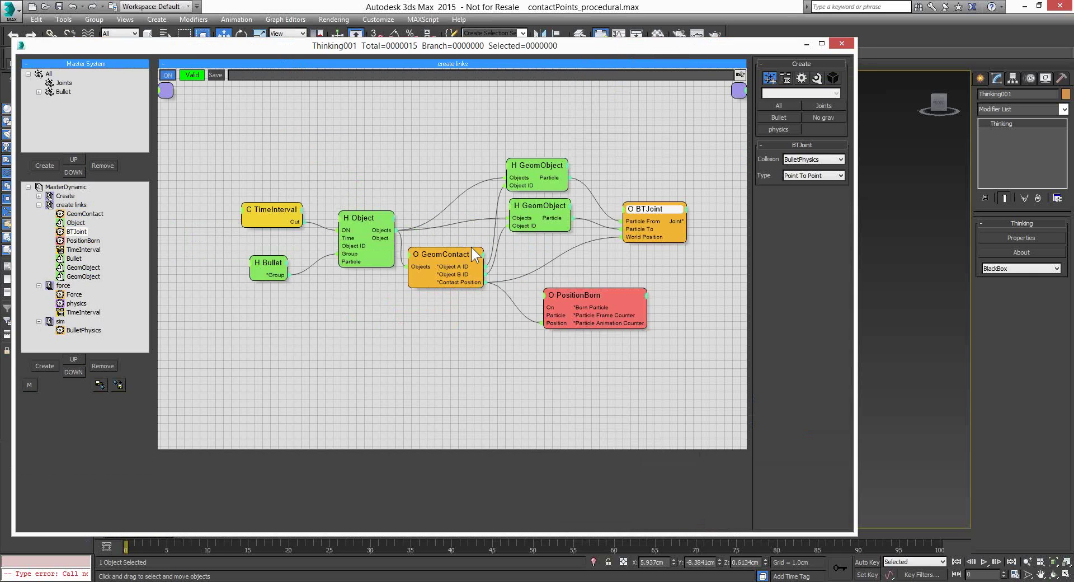
click(443, 254)
click(443, 254)
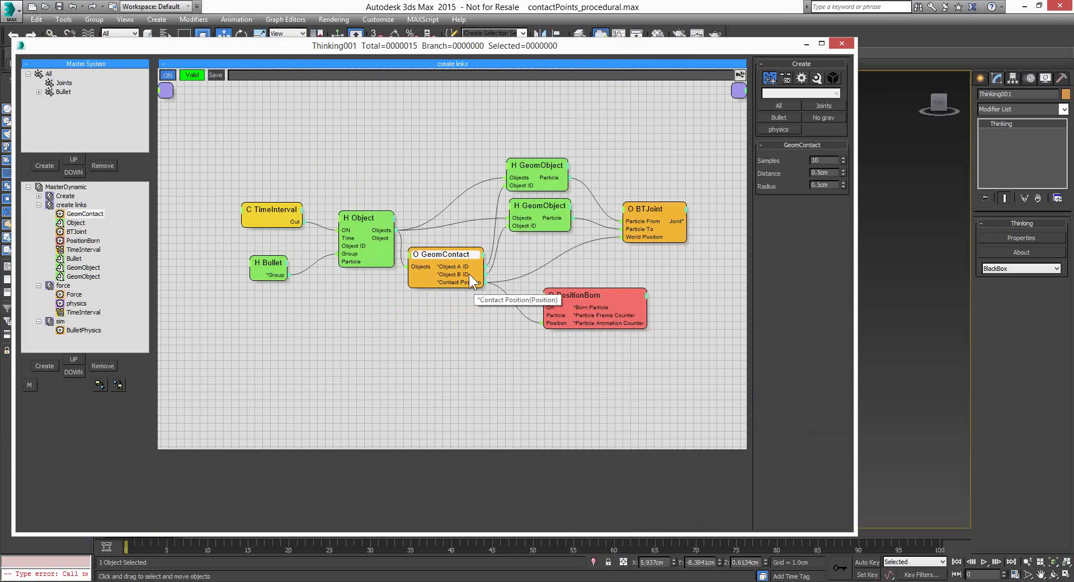
click(663, 205)
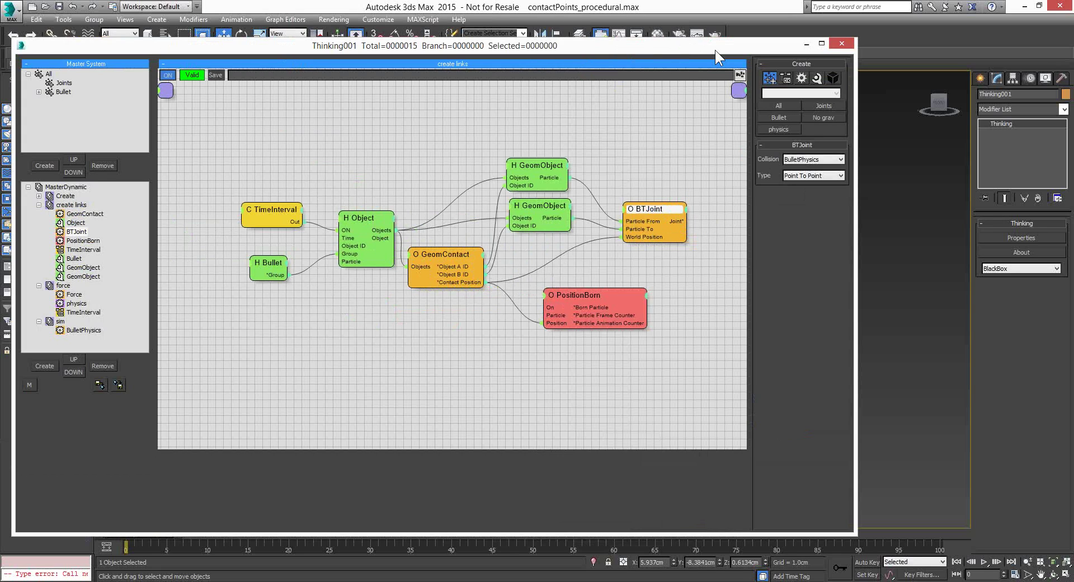
Move the particle system window off the spheres, play the simulation with Point To Point joints and rewind it.
drag(715, 49, 153, 57)
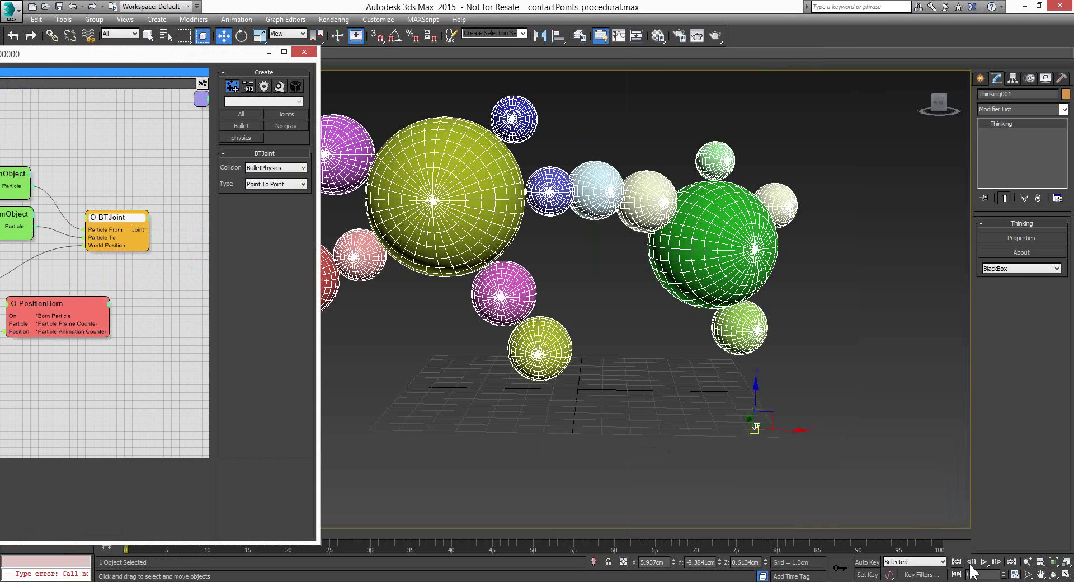
click(983, 562)
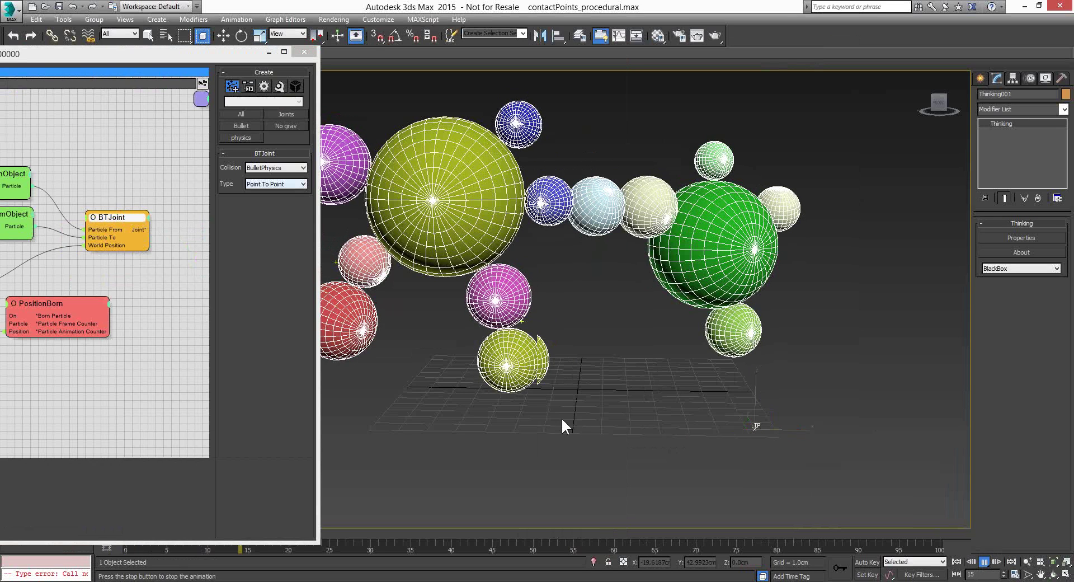
key(Home)
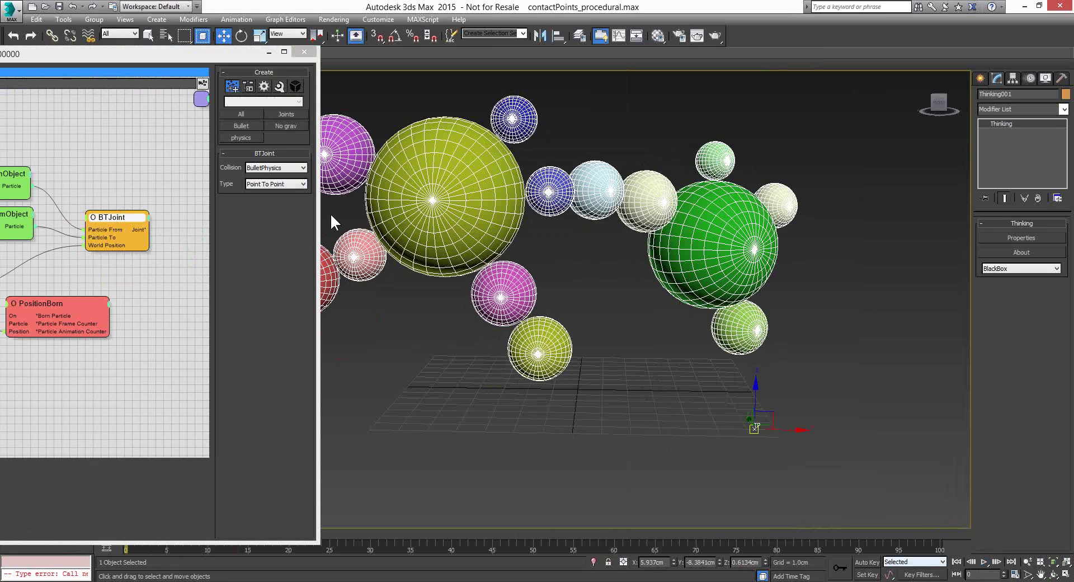
Review the joint types available for the BTJoint operator, restore the view of the create links network and close the particle system window.
click(303, 184)
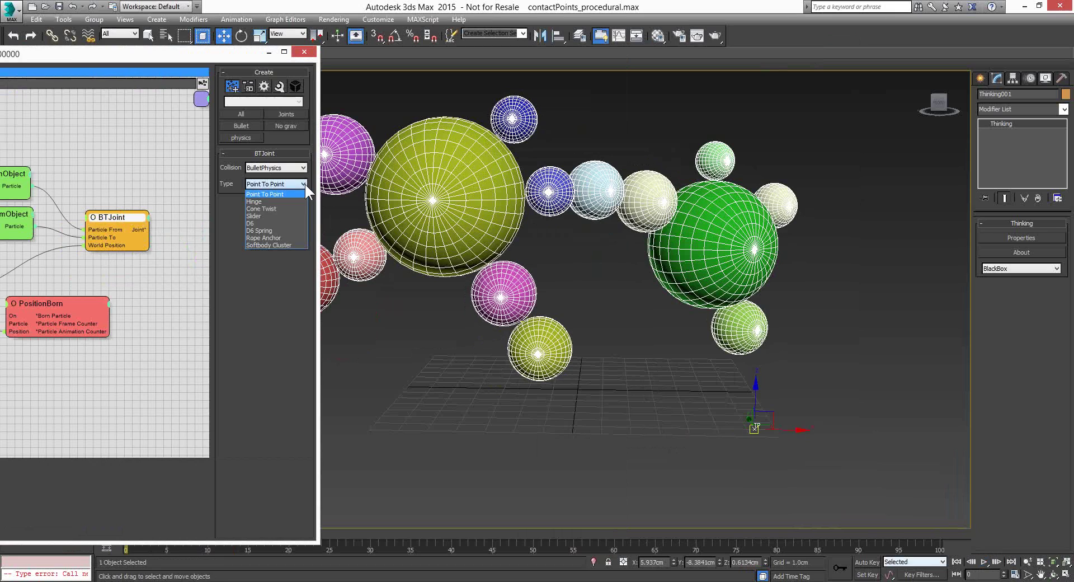
click(304, 184)
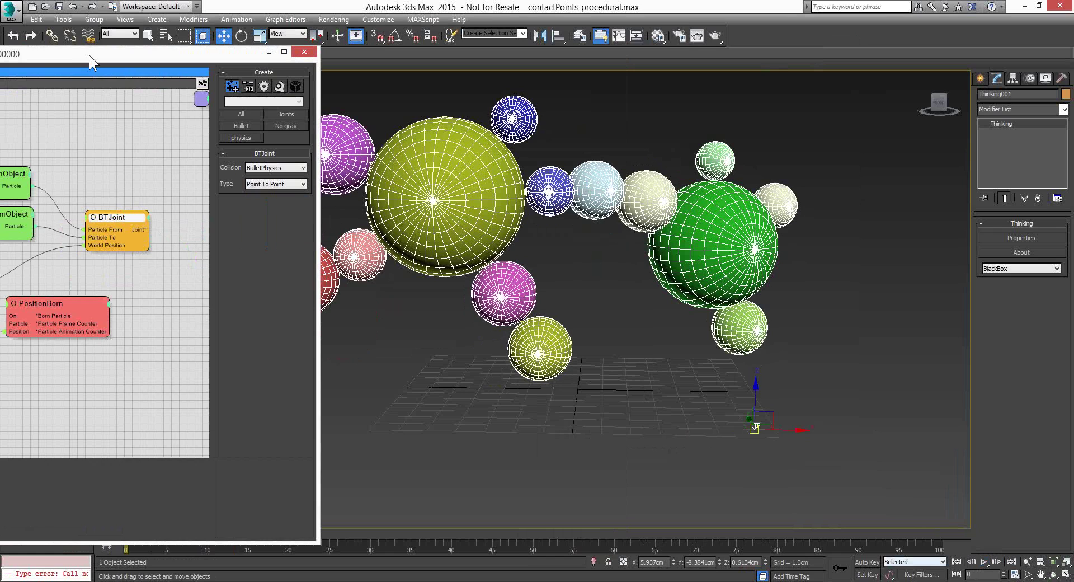
double_click(89, 54)
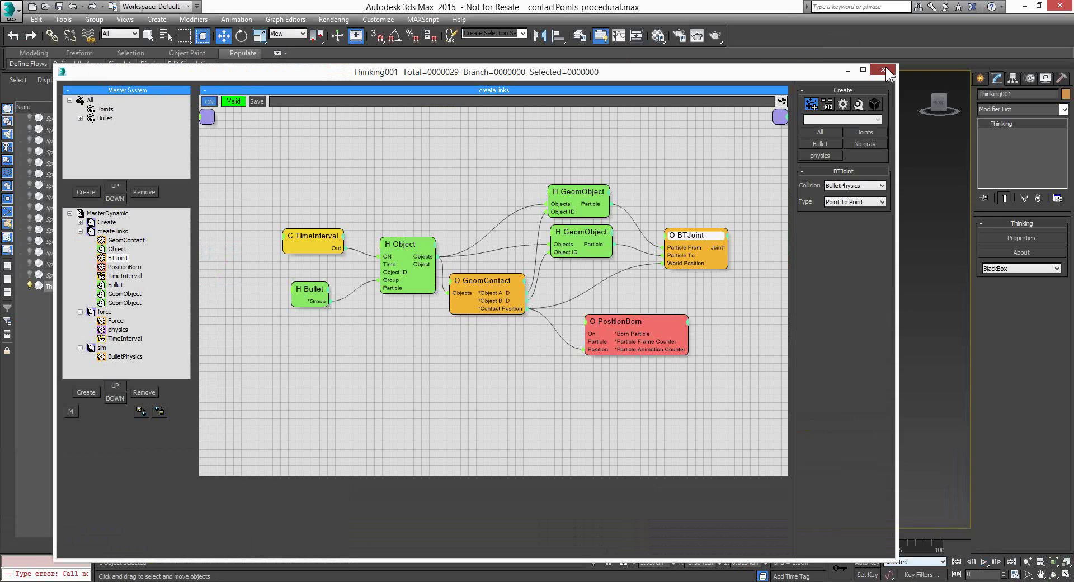
click(884, 69)
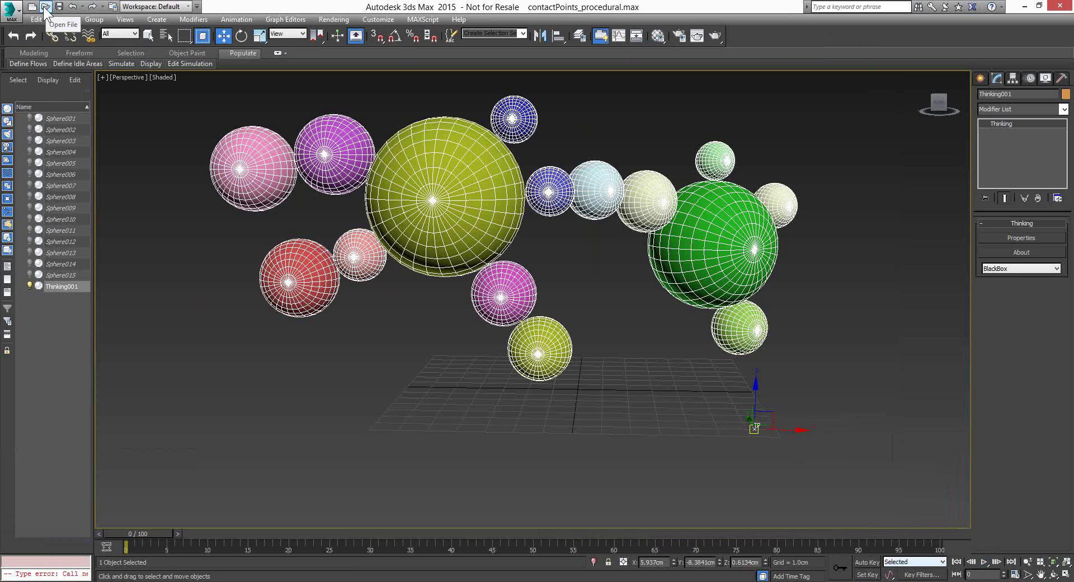
Open the scene drop_objects_slowmotion.max from the thinkingParticles6 folder, adopting the file's gamma and LUT settings.
click(45, 6)
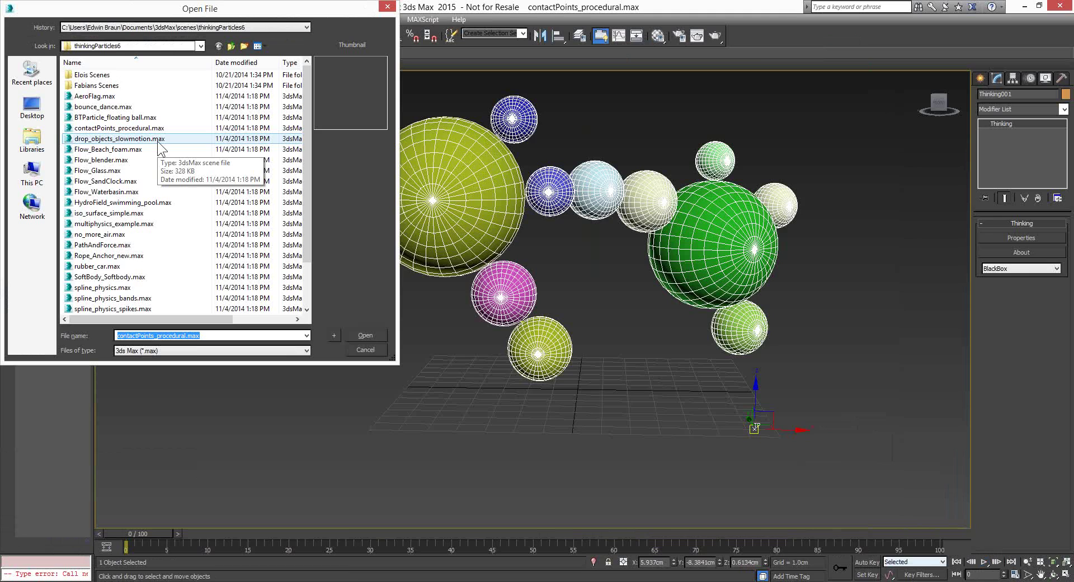
double_click(158, 140)
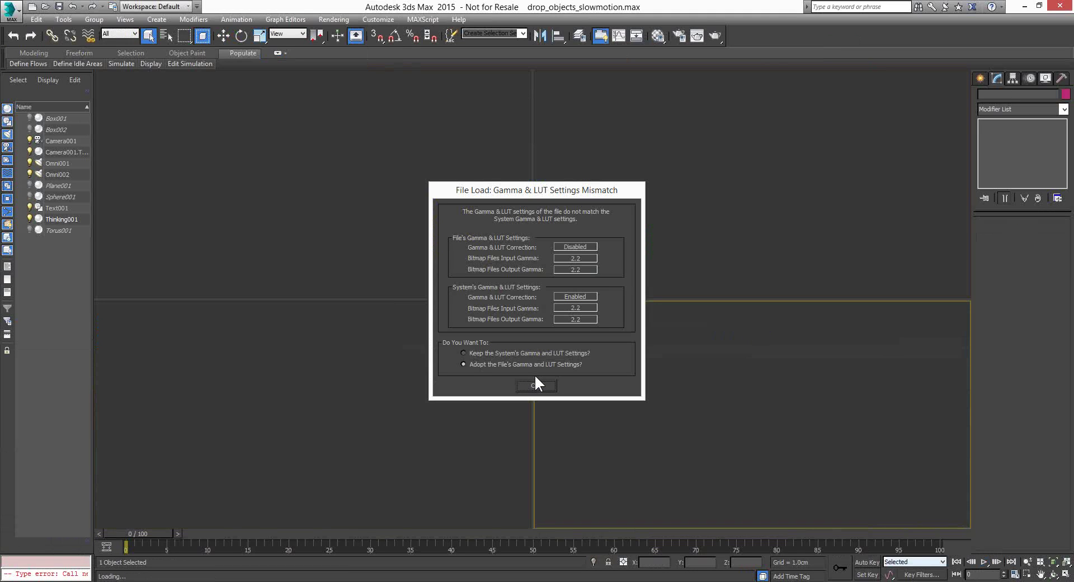
click(535, 383)
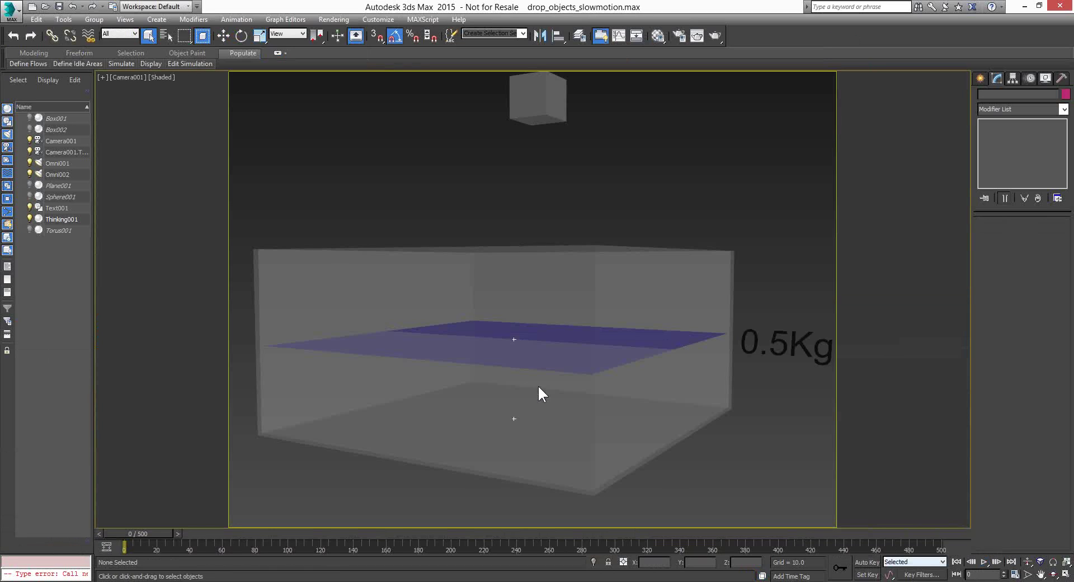
Orbit the camera to look down into the water container, play the falling box simulation and stop it.
alt+middle_drag(523, 286, 523, 291)
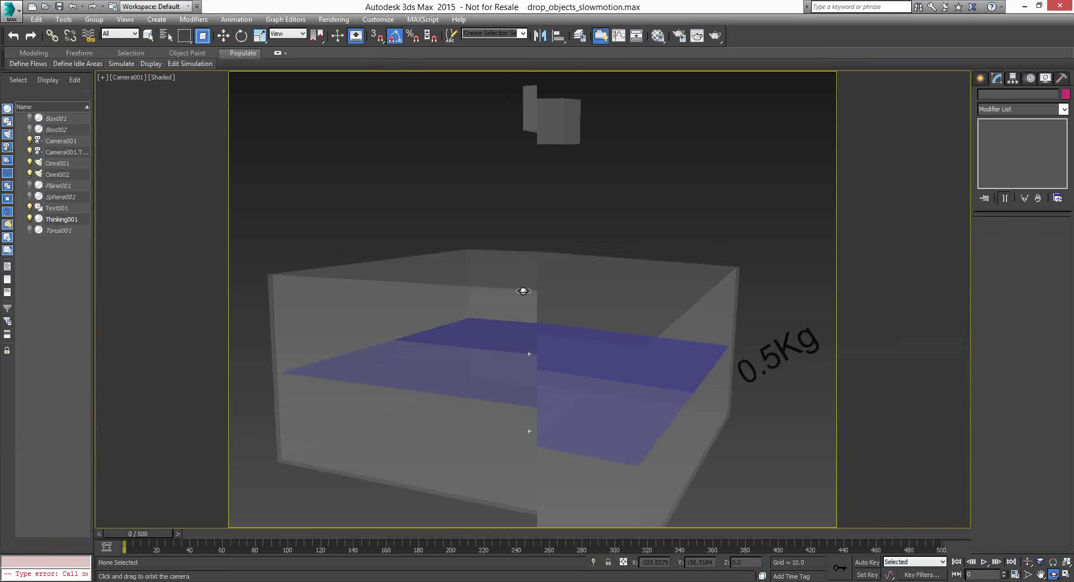
drag(524, 291, 727, 436)
click(984, 562)
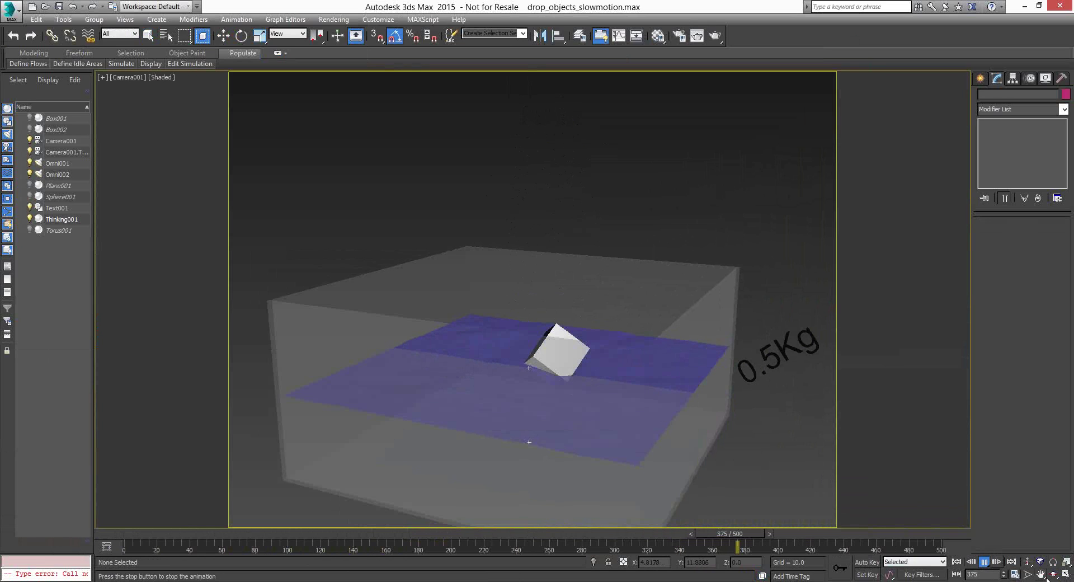
key(w)
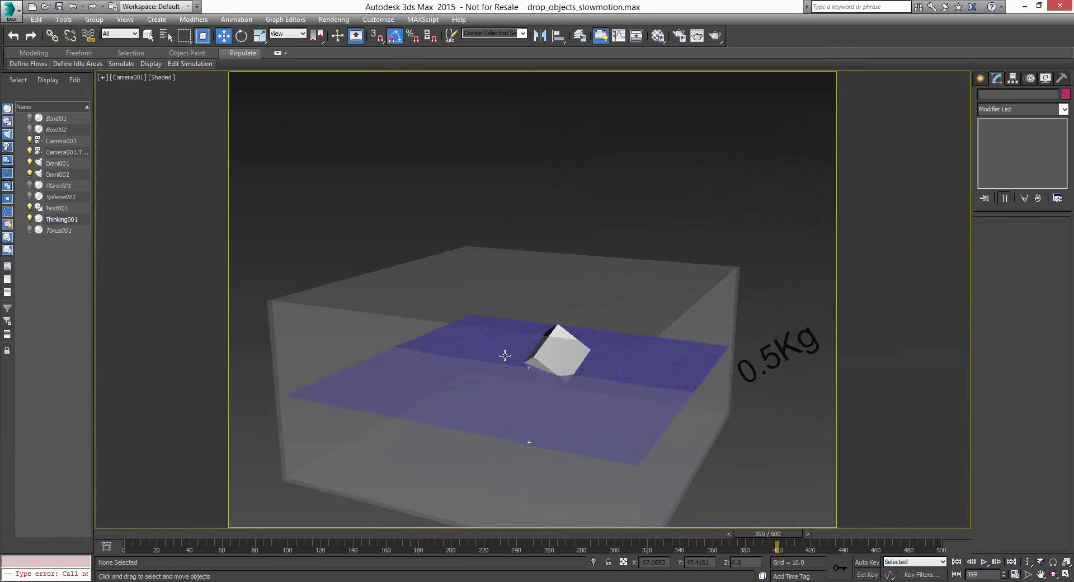
Open the Thinking001 particle system, move the Mass node level with the upper ObjToParticle node and inspect both ObjToParticle operators.
click(504, 355)
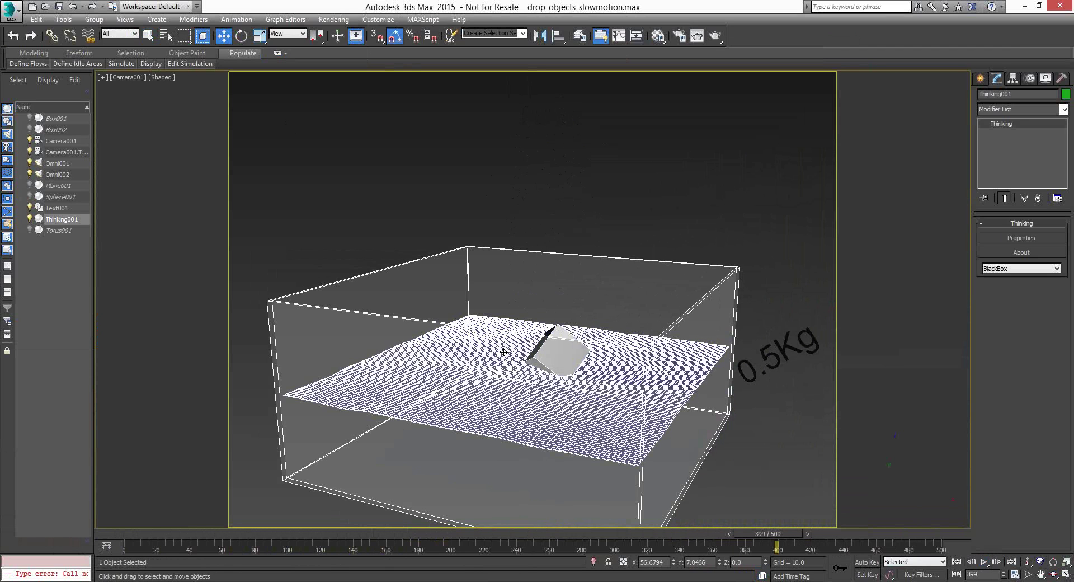
double_click(504, 351)
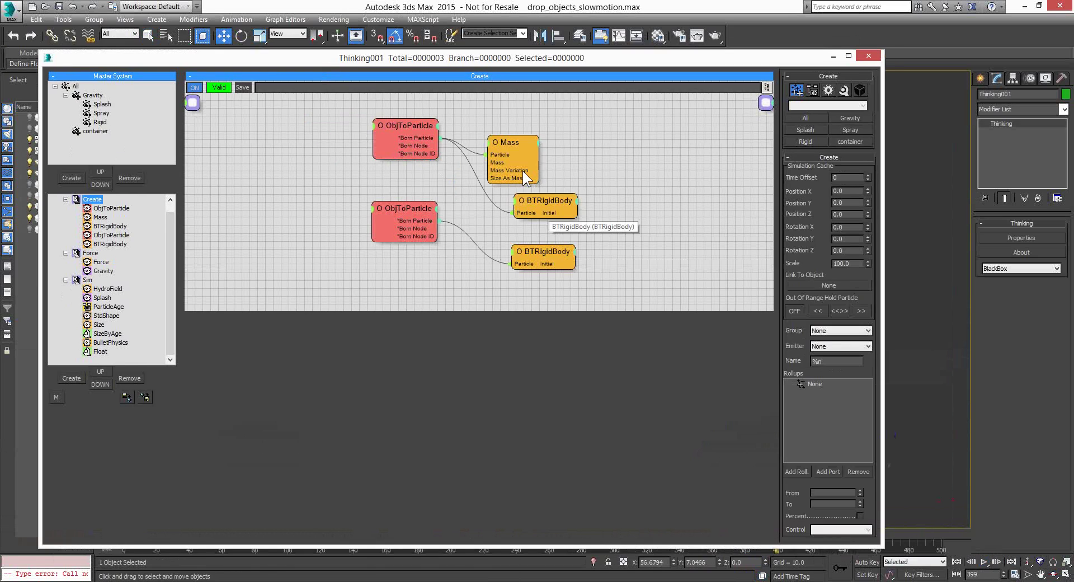
drag(523, 170, 542, 153)
click(414, 124)
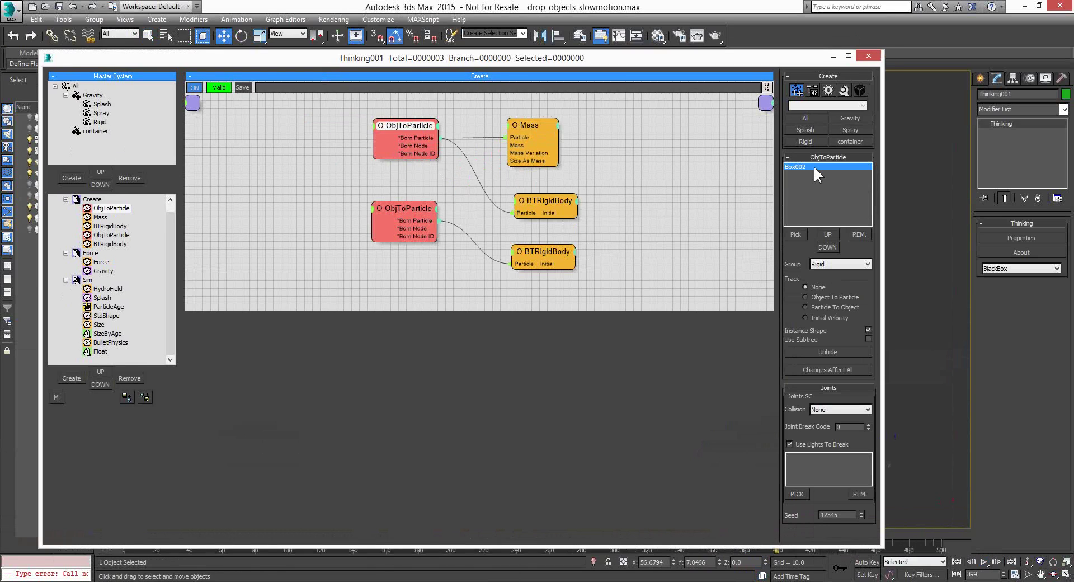
click(420, 207)
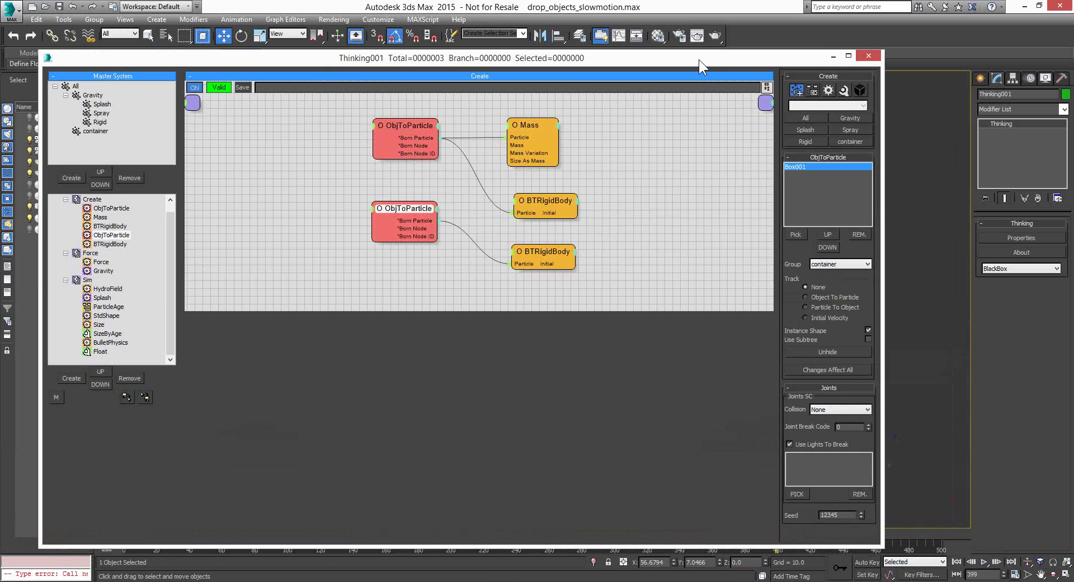
Uncover the box and container in the viewport and examine the Force and Sim networks of the particle system.
drag(697, 59, 471, 61)
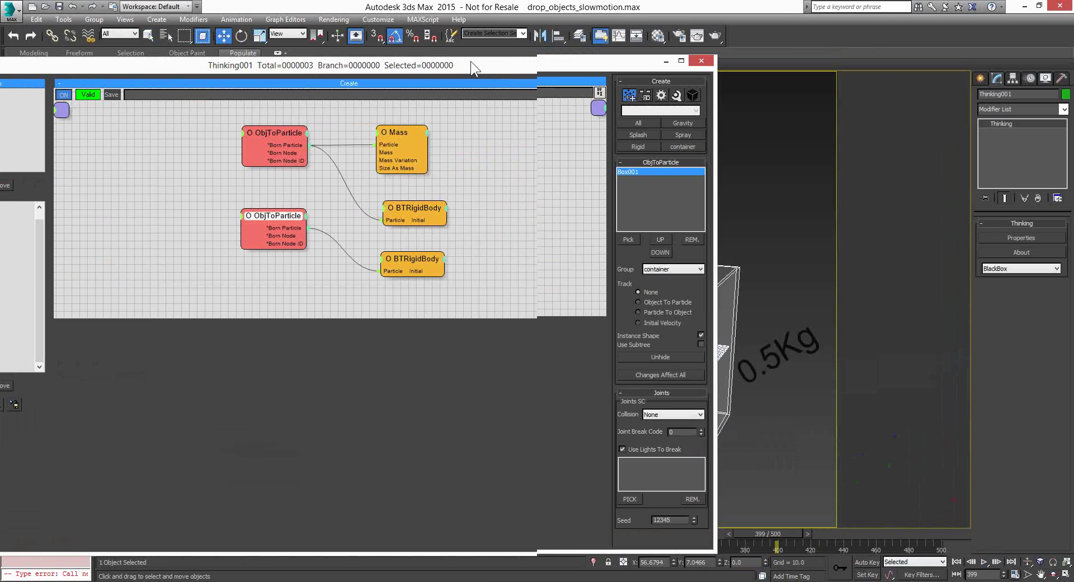
drag(471, 61, 41, 52)
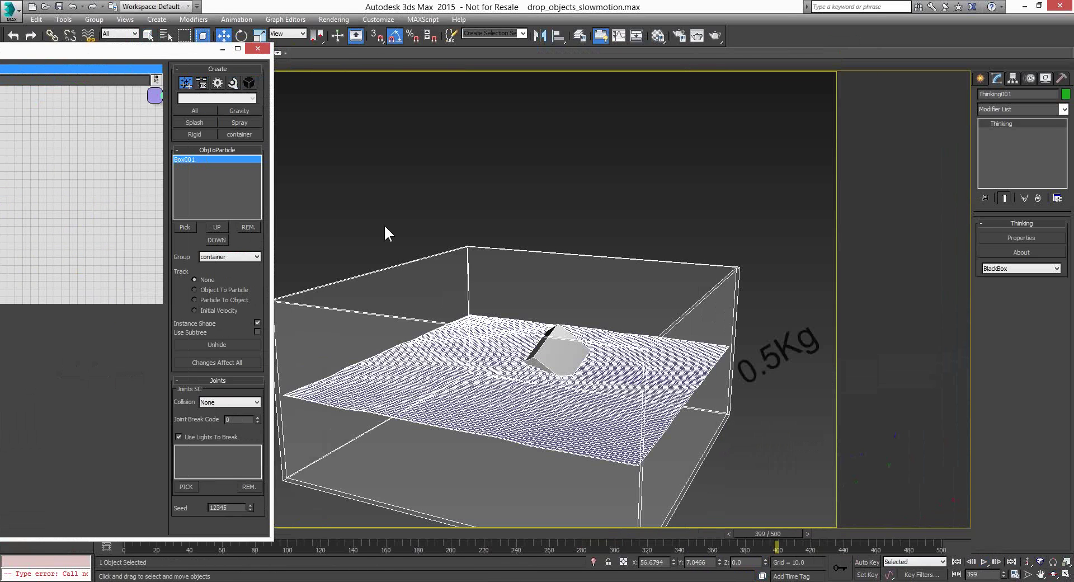
click(237, 49)
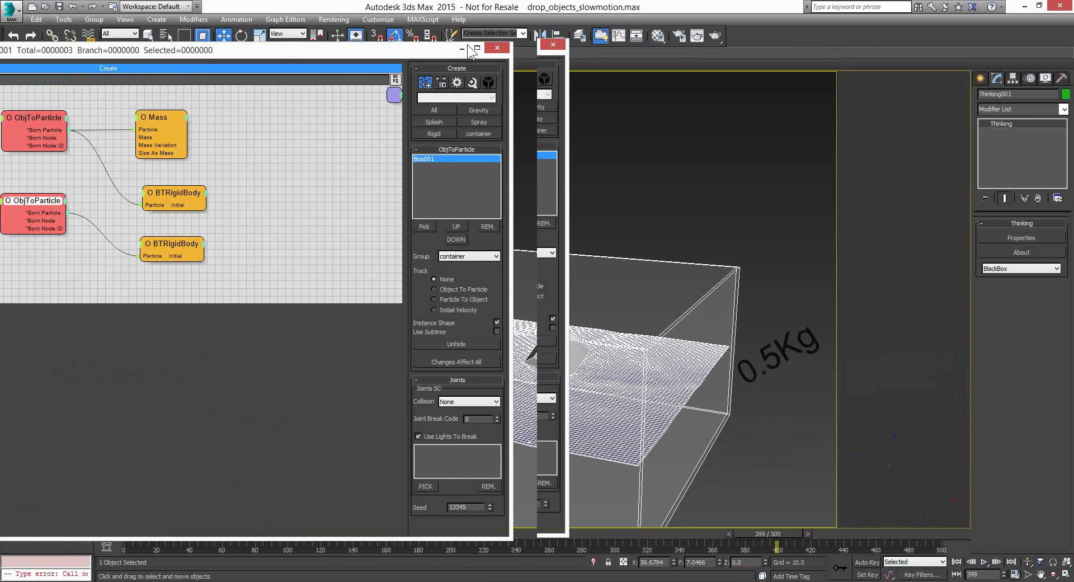
click(475, 49)
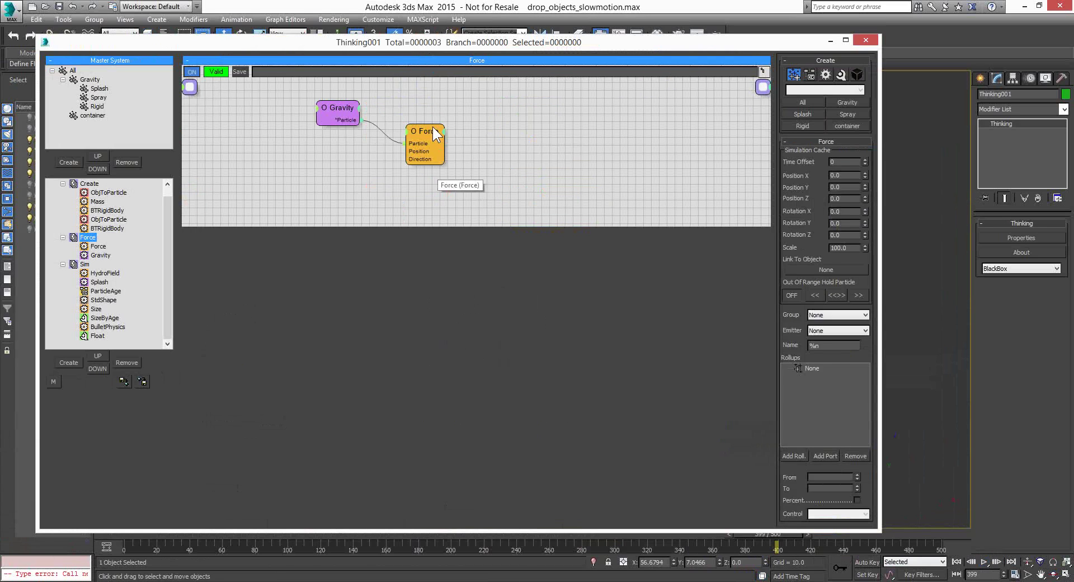
click(246, 309)
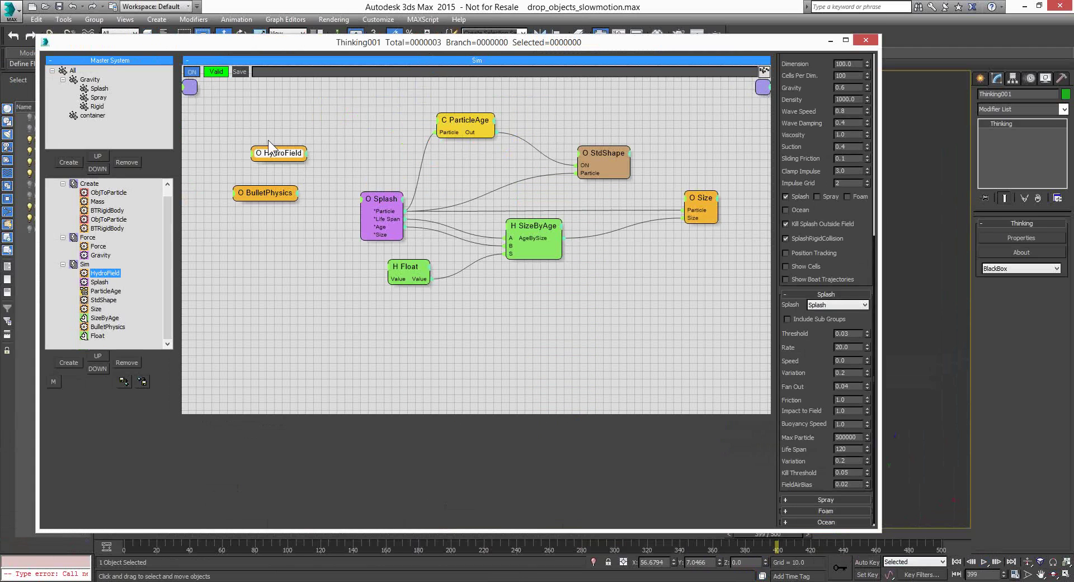
Move the HydroField node up, away from BulletPhysics, and review its settings, including the Plane001 field object.
click(267, 140)
scroll(867, 240, up, 2)
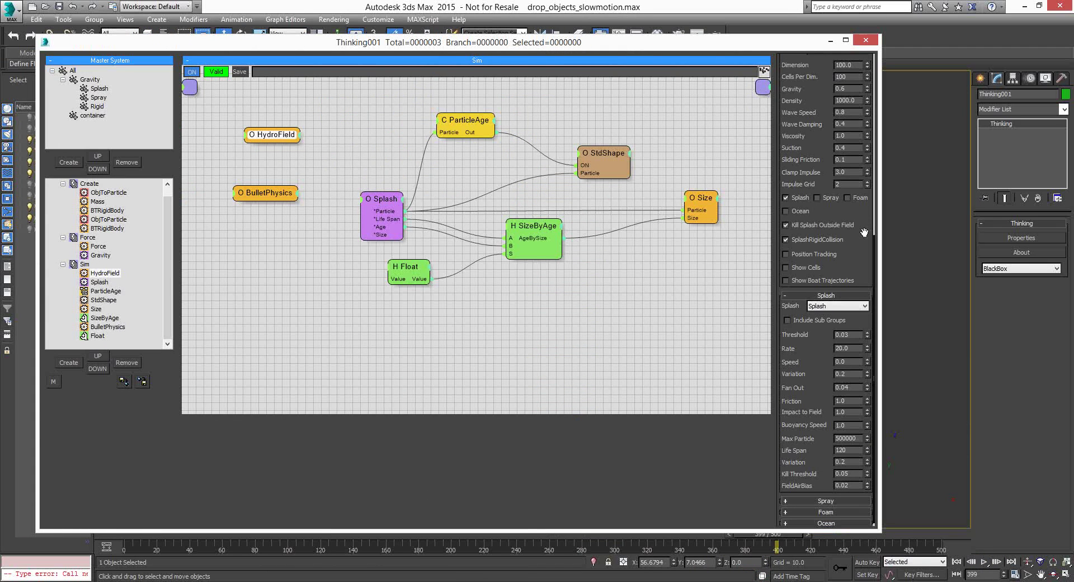
drag(864, 240, 851, 540)
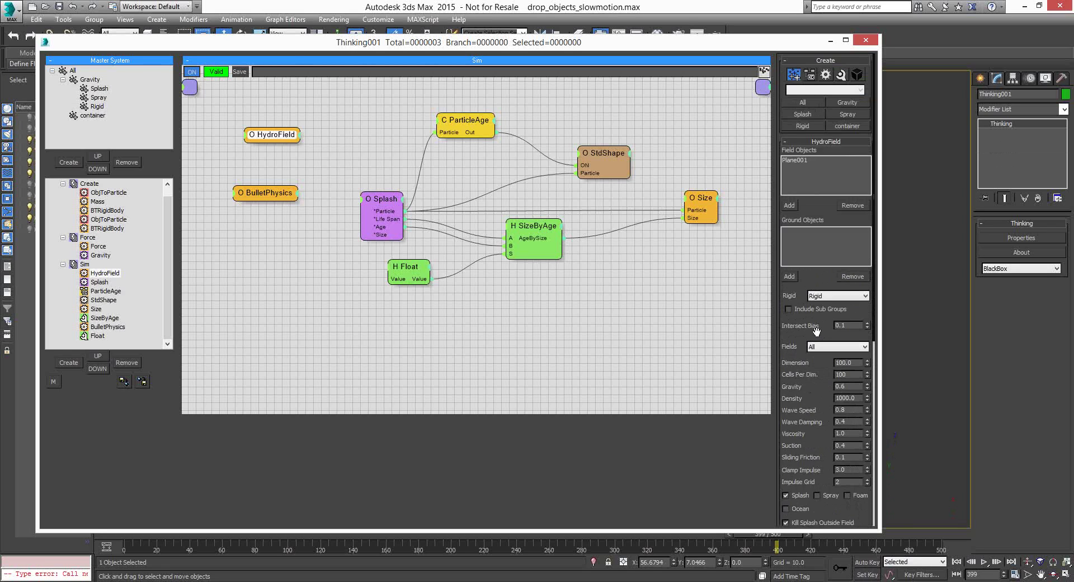
click(806, 160)
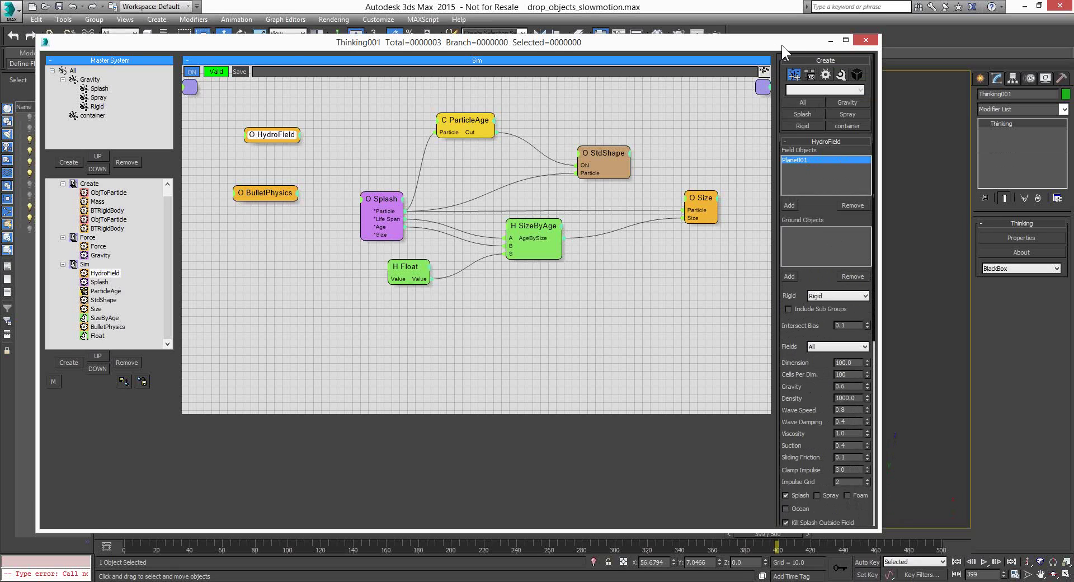
Uncover the water plane in the viewport, rewind the simulation to the start and bring the Sim network back into view.
drag(780, 44, 222, 49)
click(956, 562)
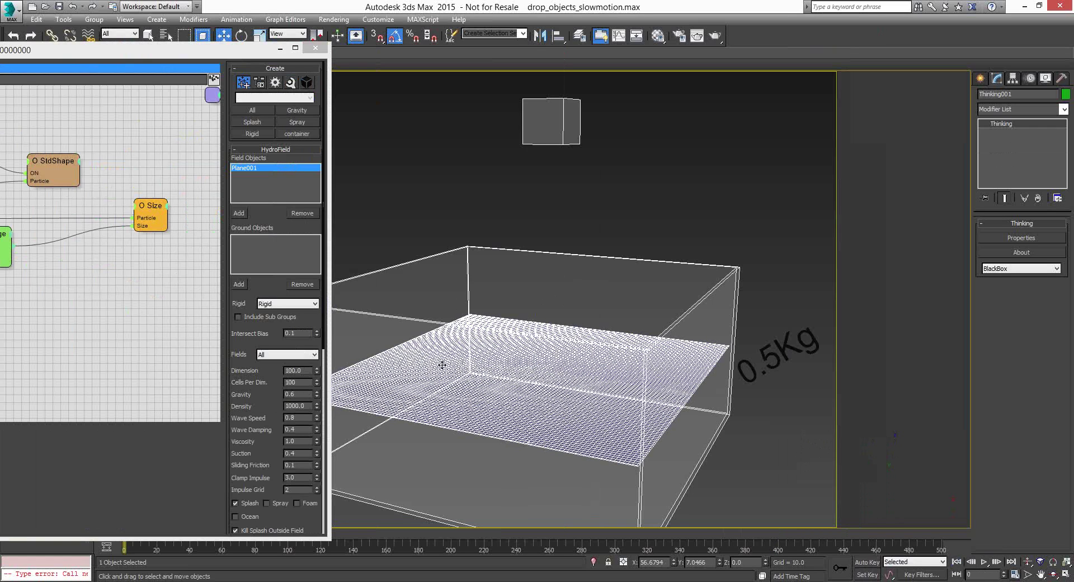
click(123, 52)
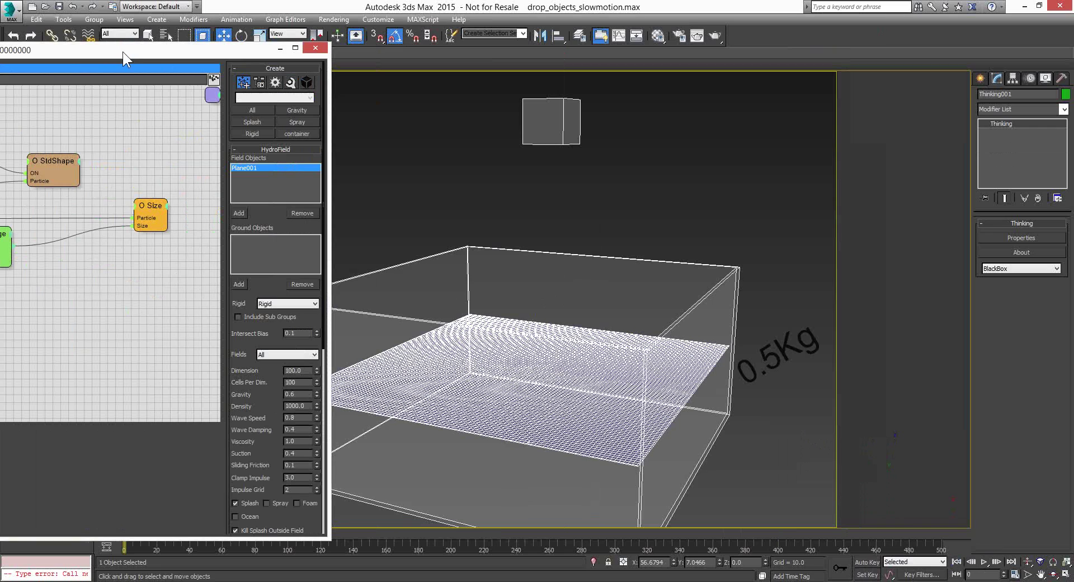
drag(123, 52, 461, 66)
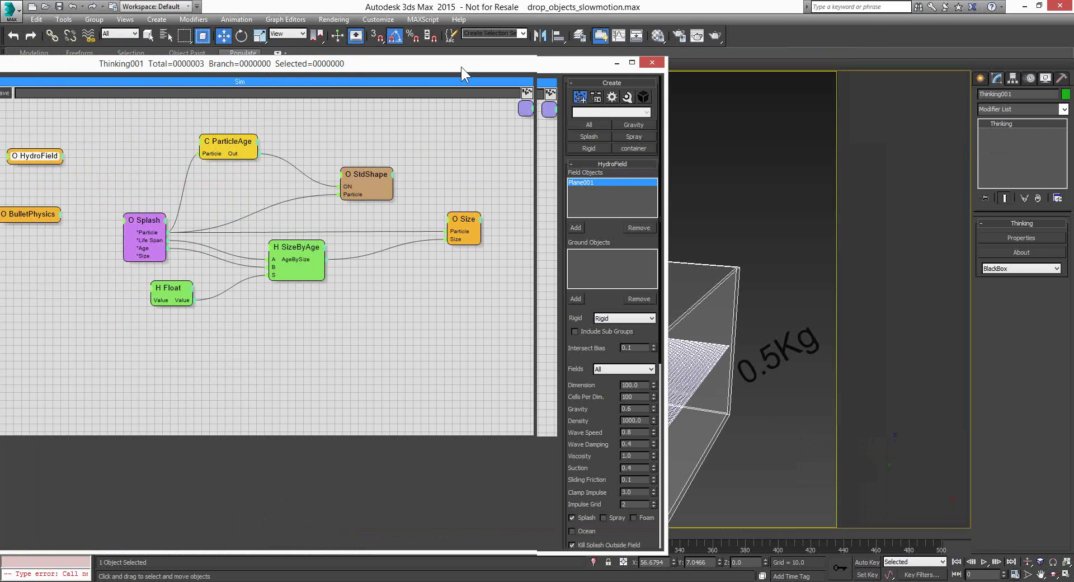
Set the HydroField operator's Cells Per Dim. to 30.
drag(703, 236, 656, 187)
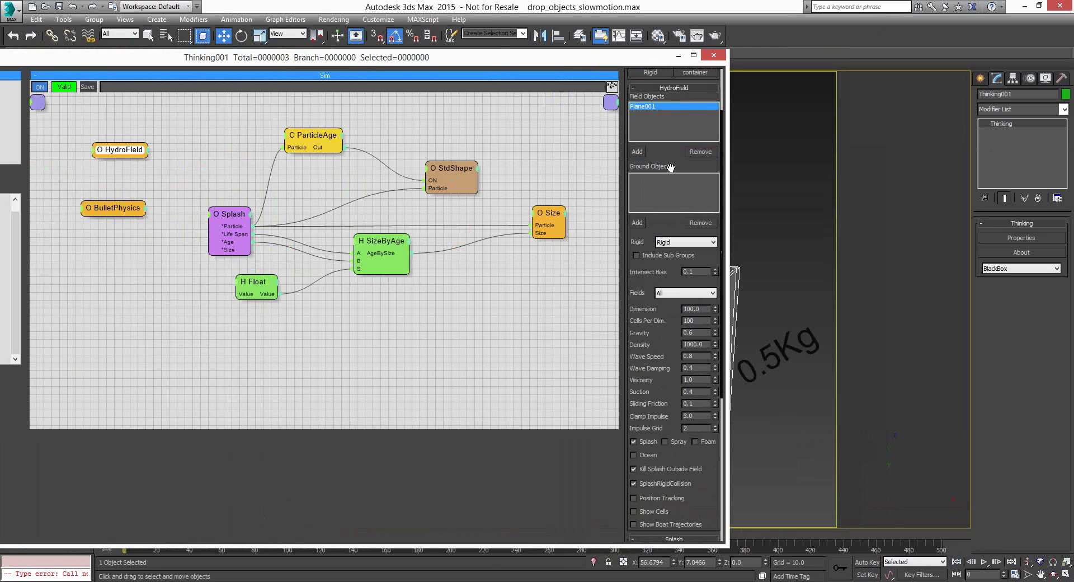
drag(665, 225, 682, 150)
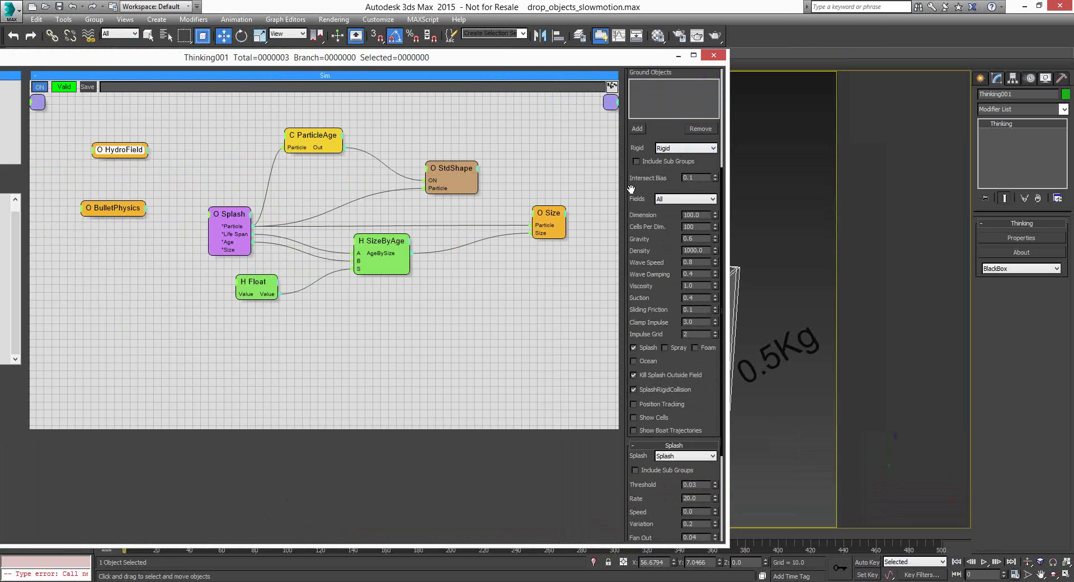
drag(631, 189, 632, 158)
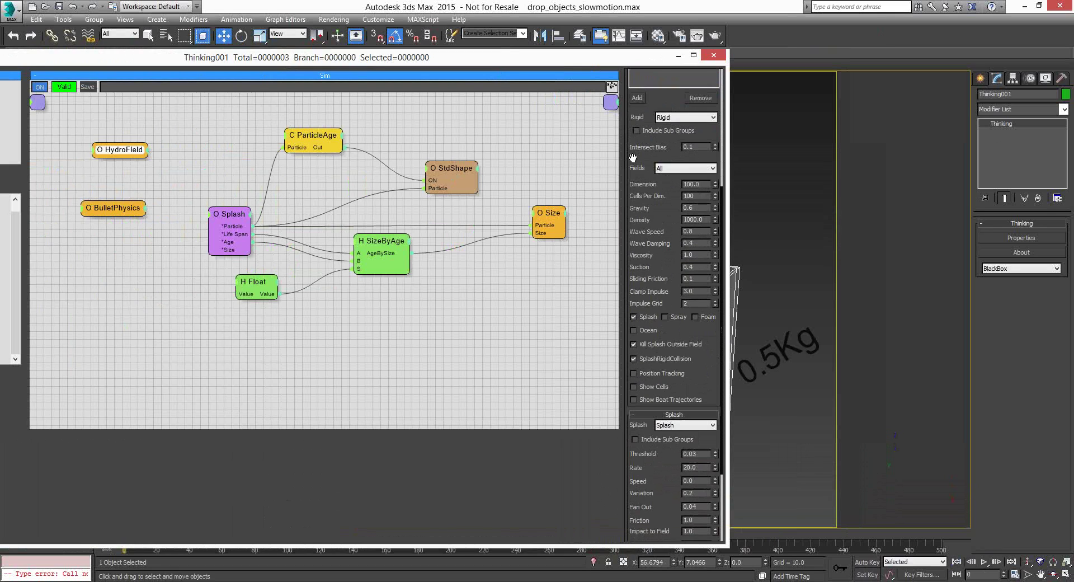
scroll(632, 158, down, 2)
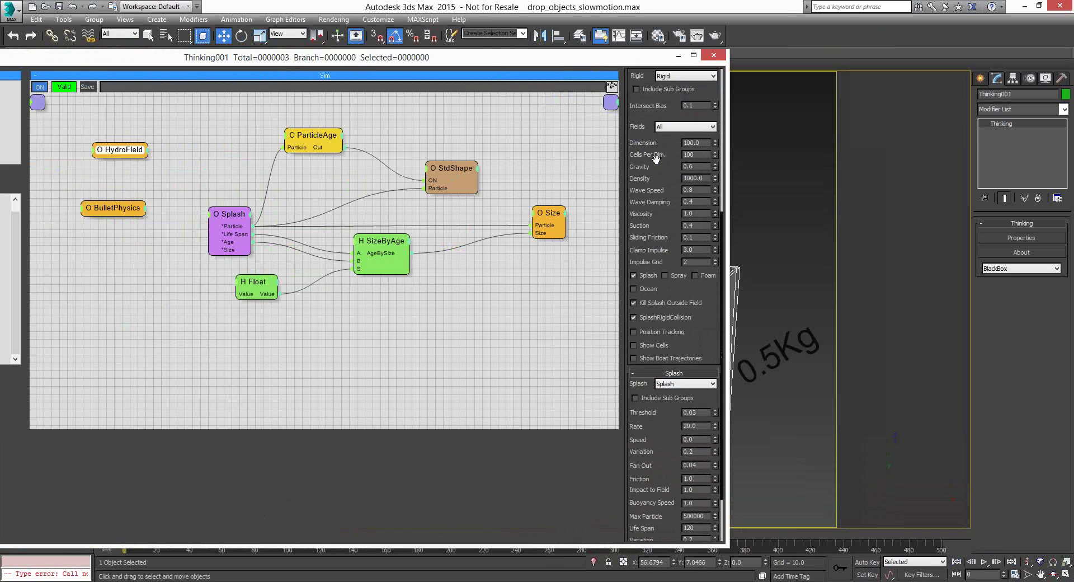
double_click(697, 156)
text(30)
key(Return)
Move the particle system window off the container and play the water simulation, deselecting Thinking001 to see the shaded surface.
drag(612, 58, 157, 57)
click(983, 562)
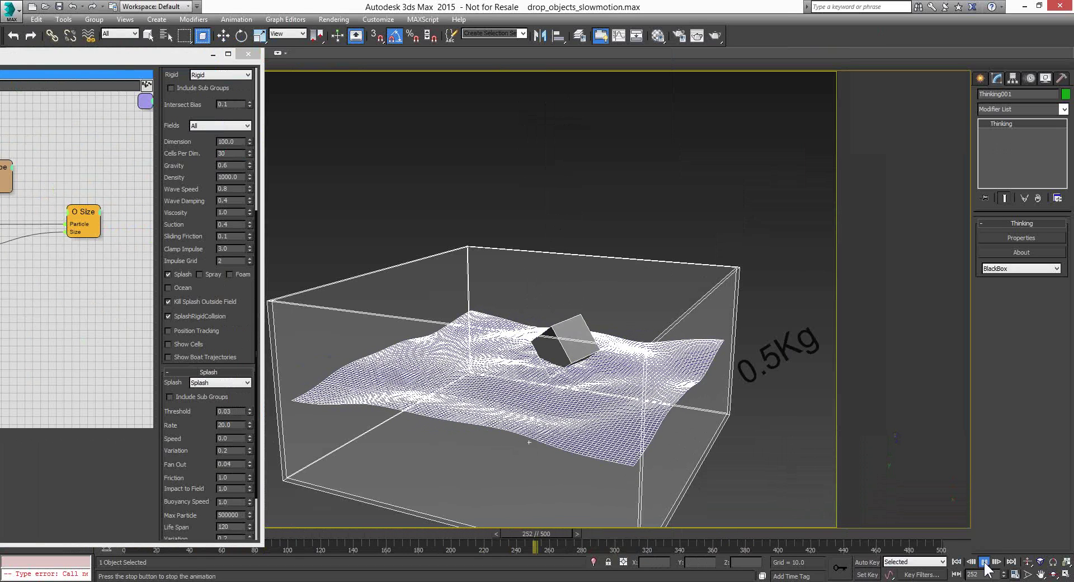
click(984, 562)
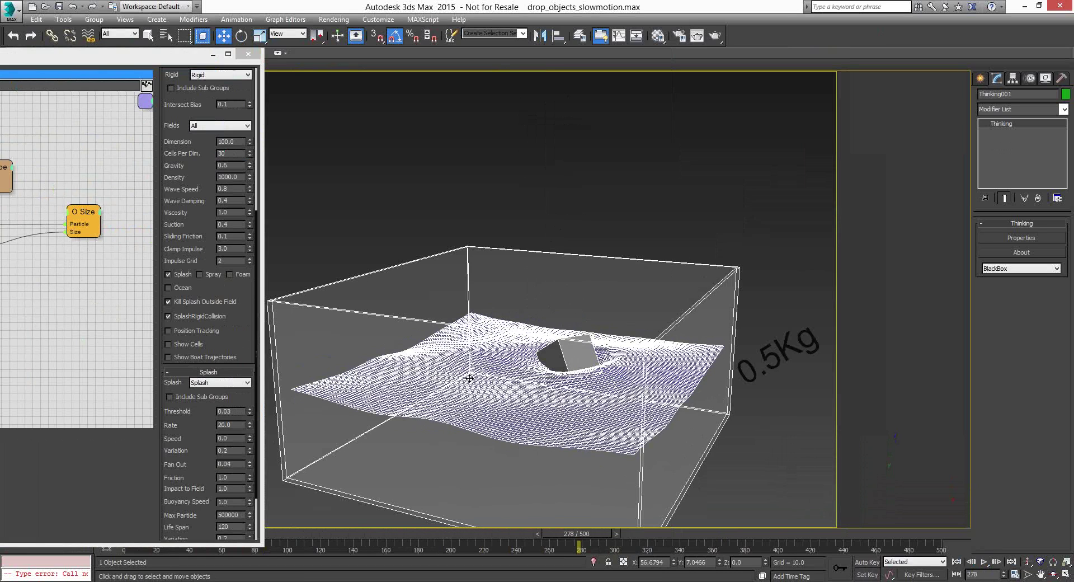
click(521, 393)
click(984, 561)
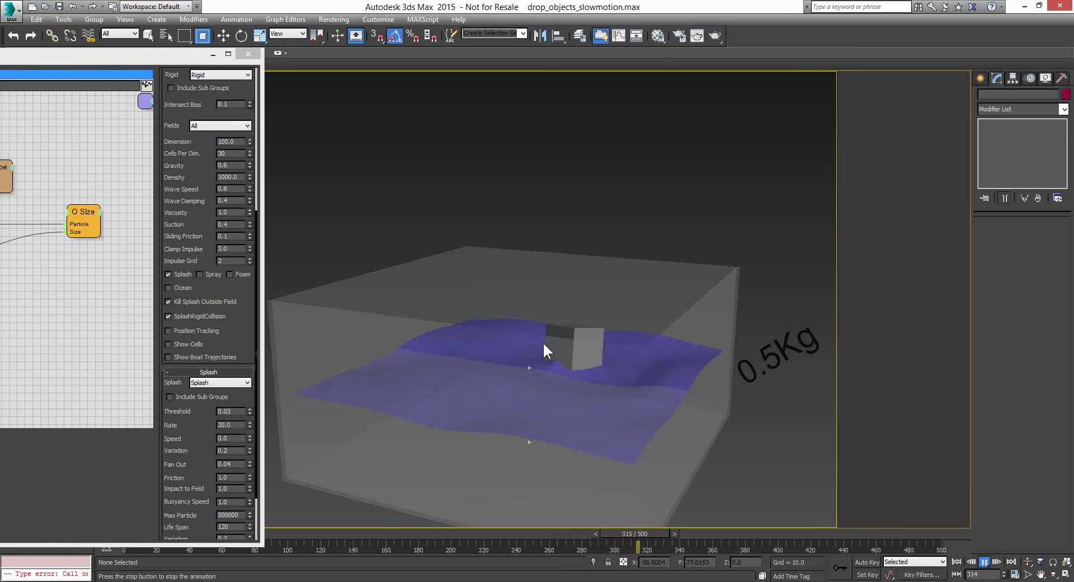
click(983, 561)
Orbit the camera around the water container and rewind the simulation to the first frame.
click(1053, 574)
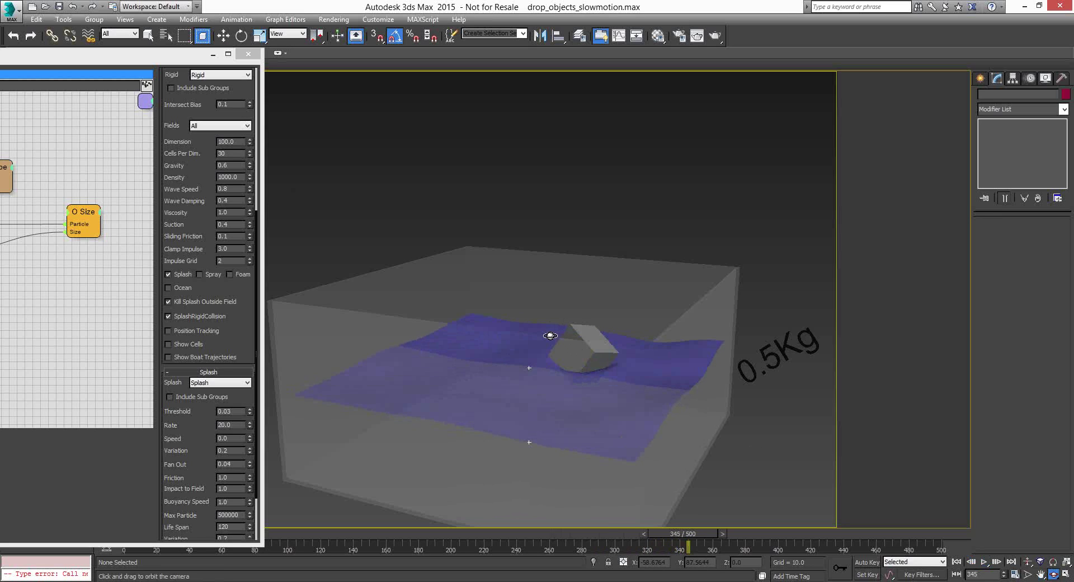
drag(550, 335, 580, 314)
click(234, 154)
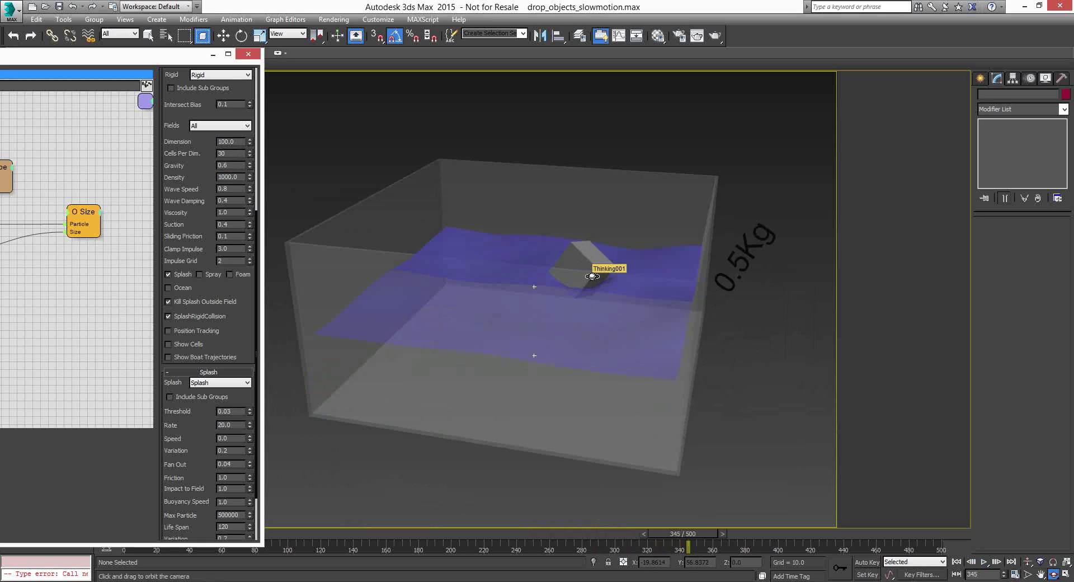
click(956, 562)
drag(621, 352, 635, 354)
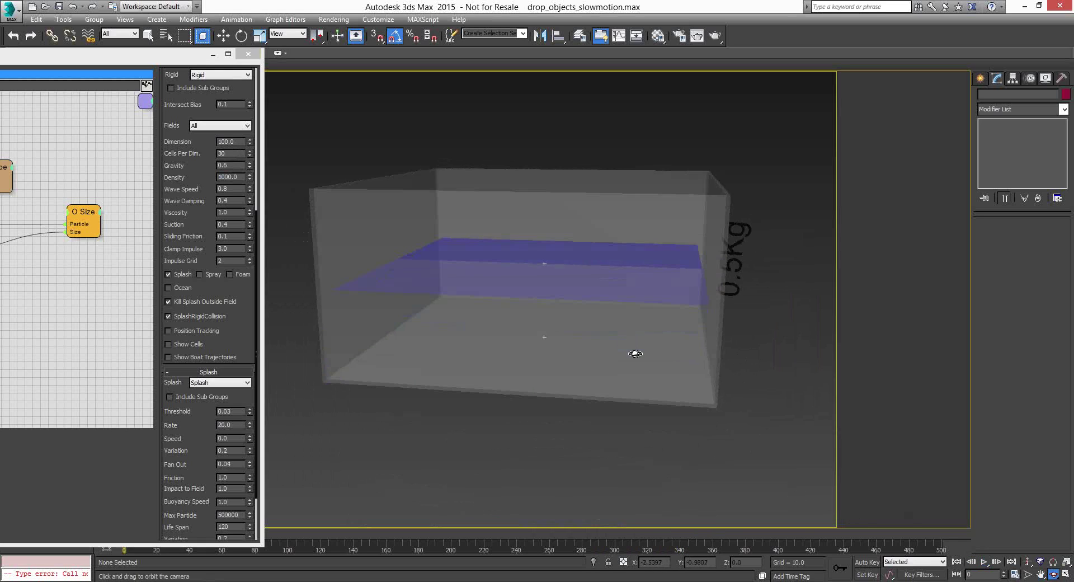
Play the water simulation with the floating box, stop it and rewind to the first frame.
click(984, 562)
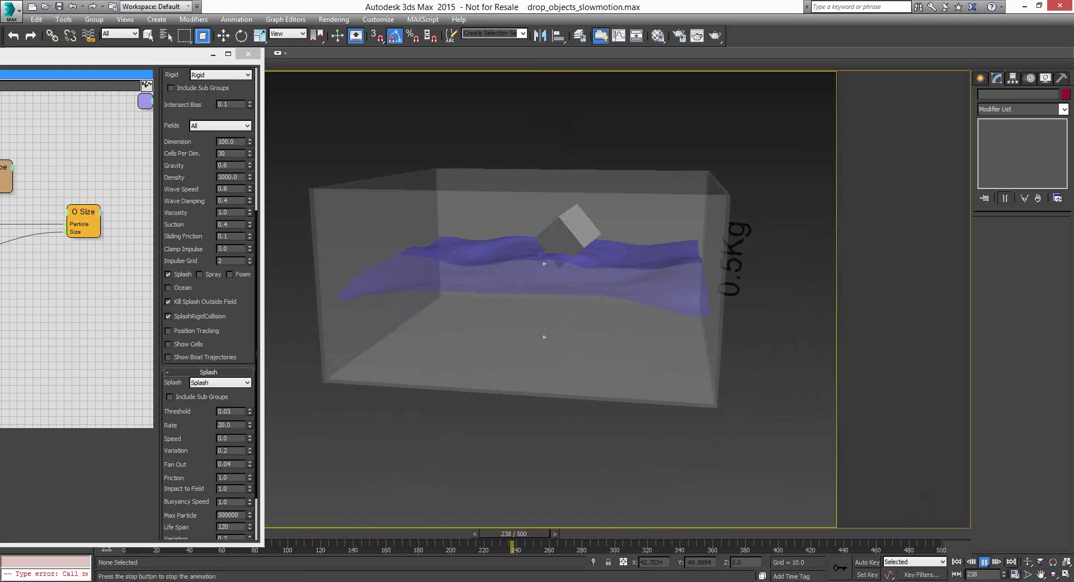
click(985, 566)
click(957, 561)
click(1054, 574)
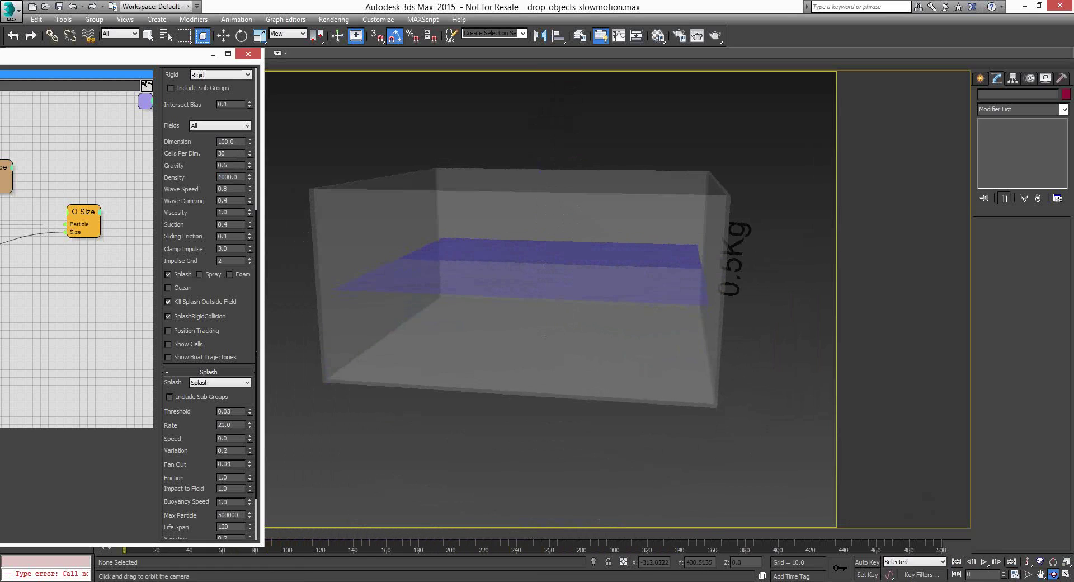
Bring the whole Thinking001 particle system window into view and set the Mass operator's Mass to 0.1.
drag(139, 53, 198, 60)
drag(3, 62, 152, 58)
click(122, 217)
click(865, 169)
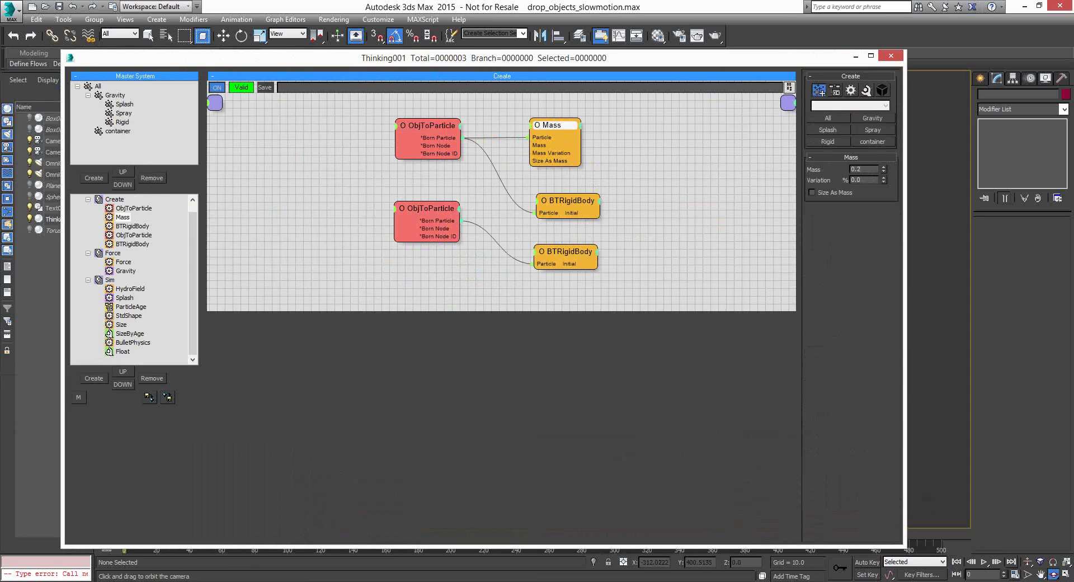
key(Return)
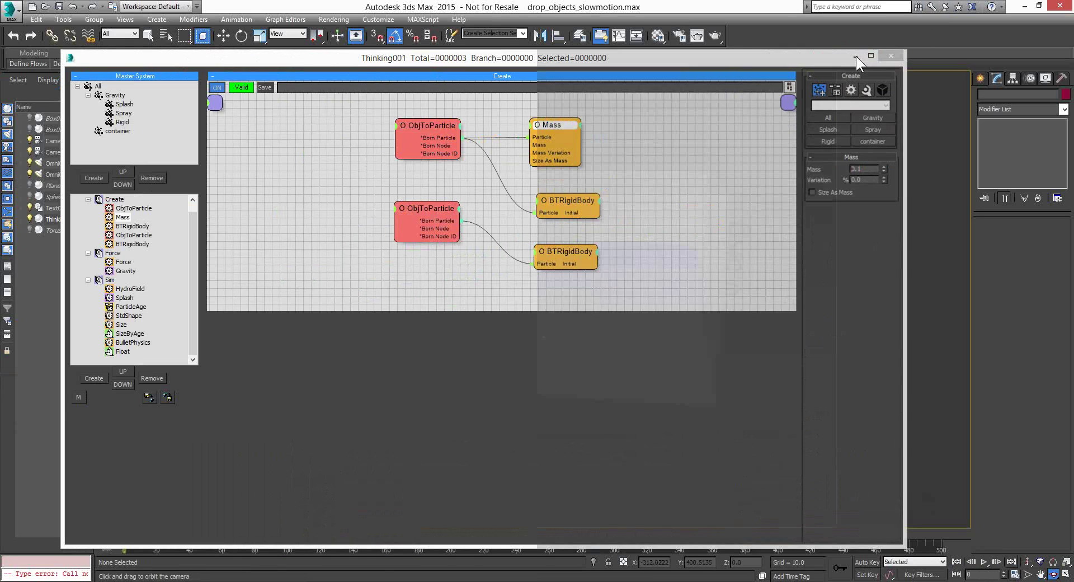
Play the simulation with the lighter box, move the particle system window aside and rewind to the start.
click(856, 56)
click(984, 562)
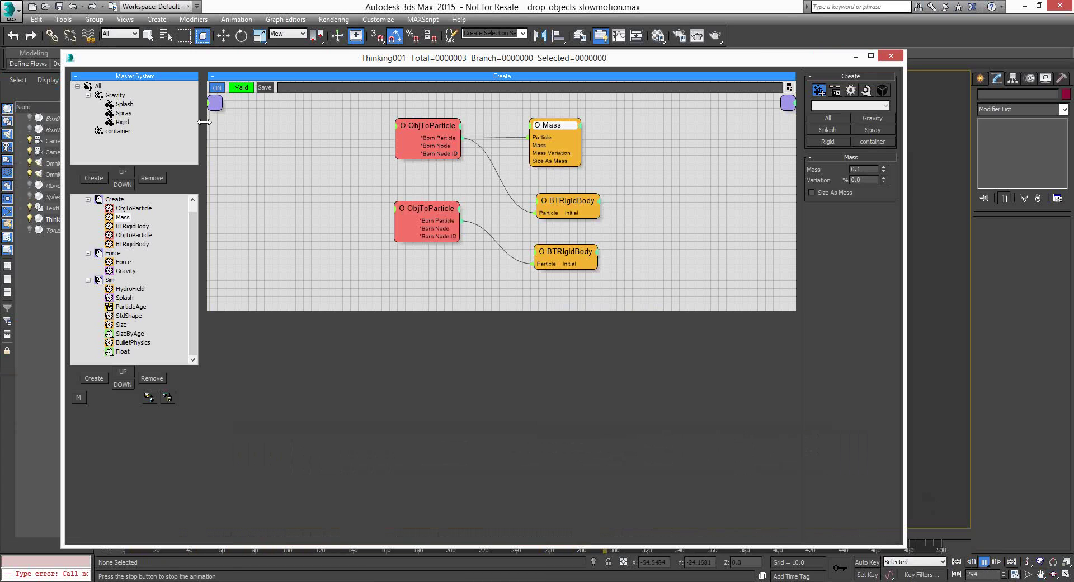
drag(529, 64, 99, 49)
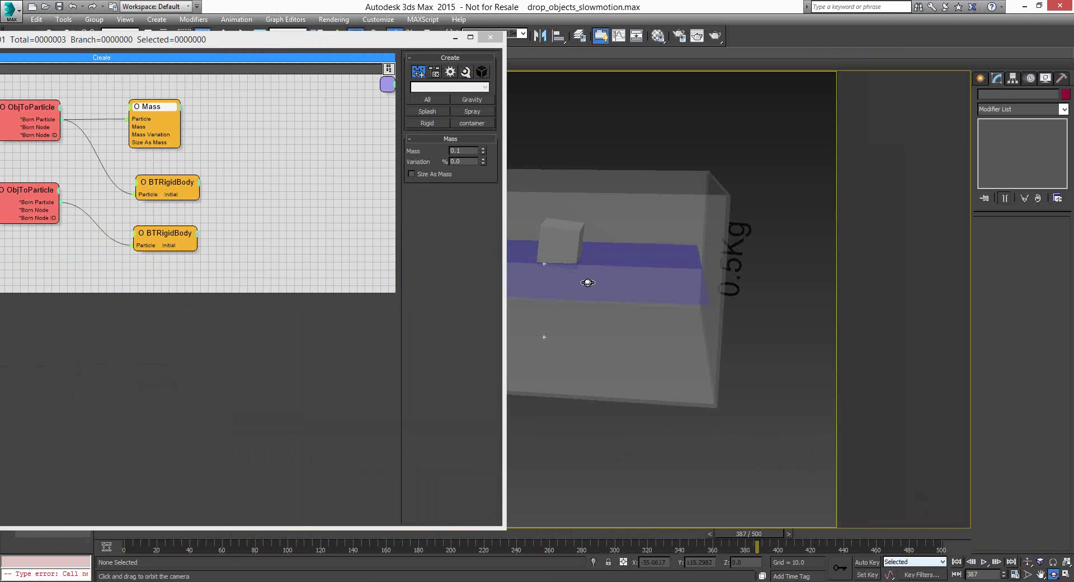
key(Home)
Set the Mass operator's Mass to 0.5, then play the water simulation unobstructed and rewind it.
click(466, 152)
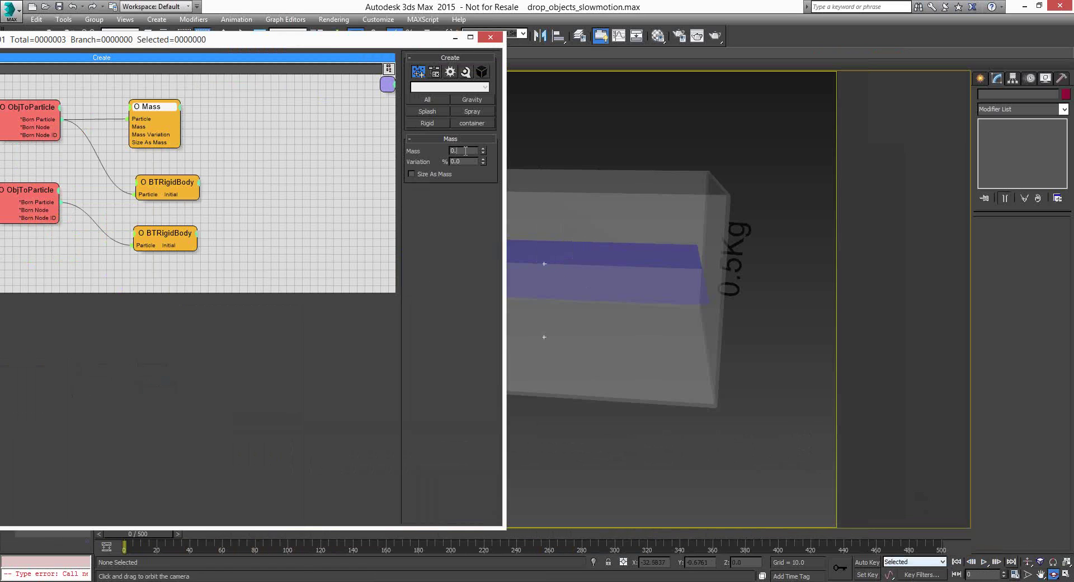
click(454, 38)
click(985, 563)
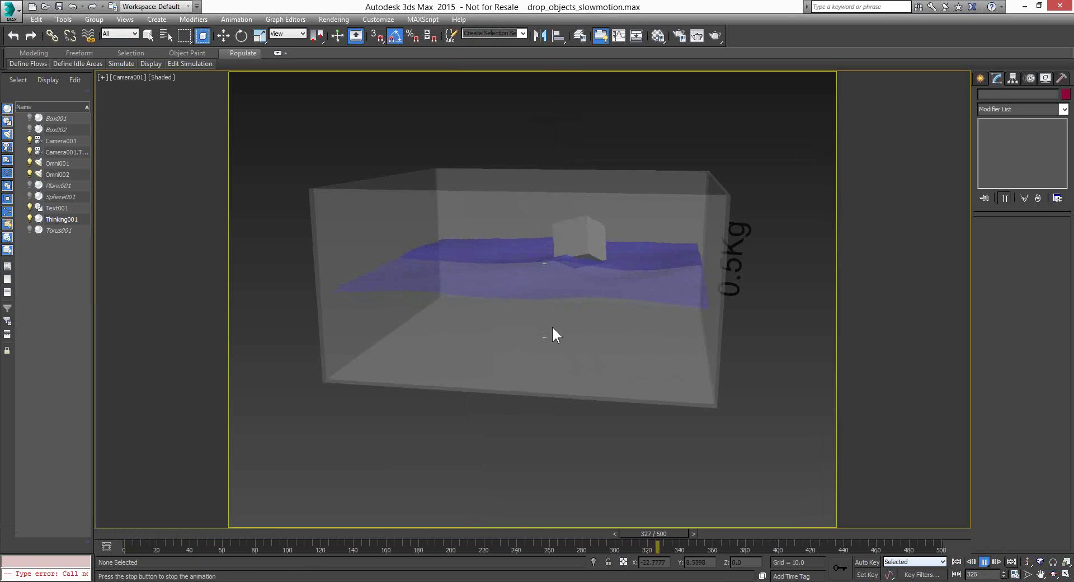
click(984, 567)
key(ctrl+r)
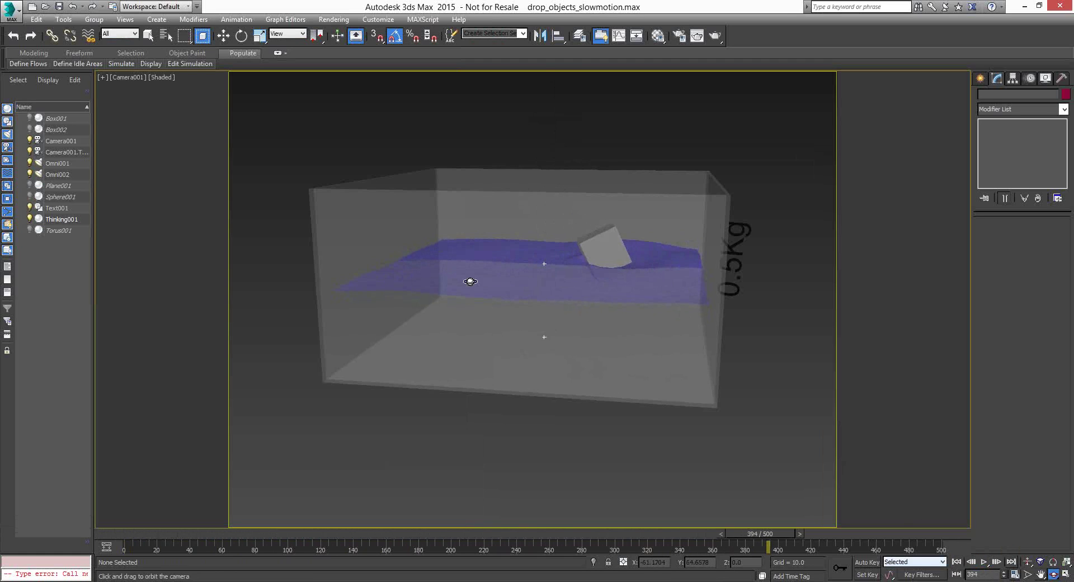
click(957, 562)
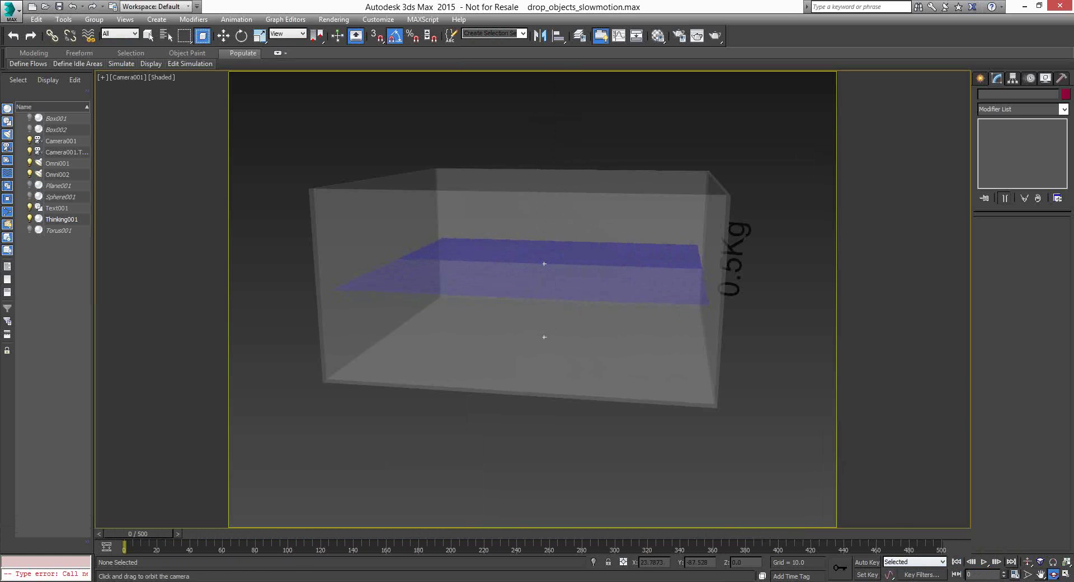
Bring back the particle system window and examine the HydroField operator's settings in the Sim network.
key(alt+Tab)
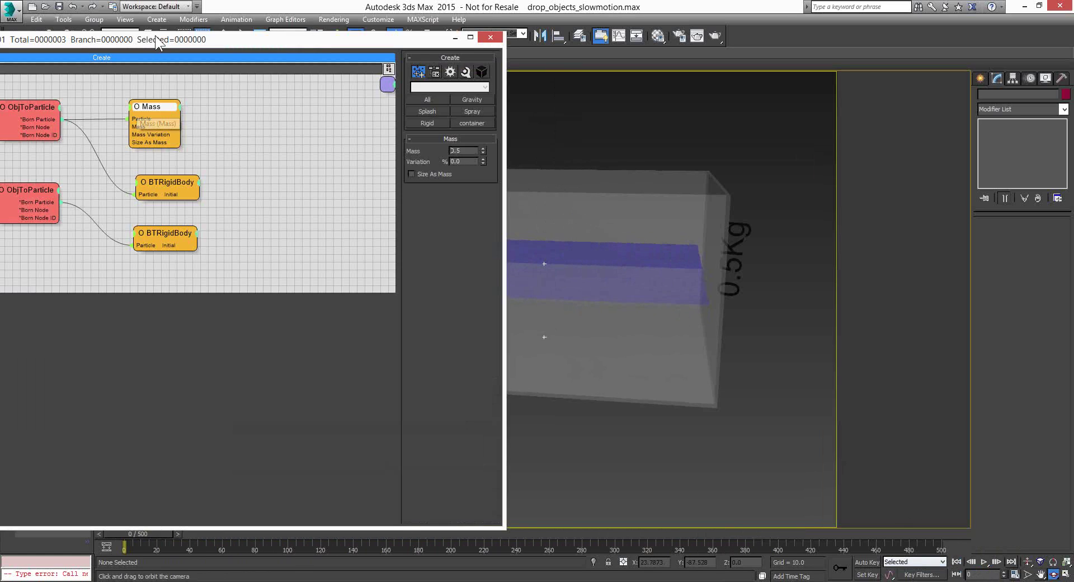
drag(221, 37, 539, 38)
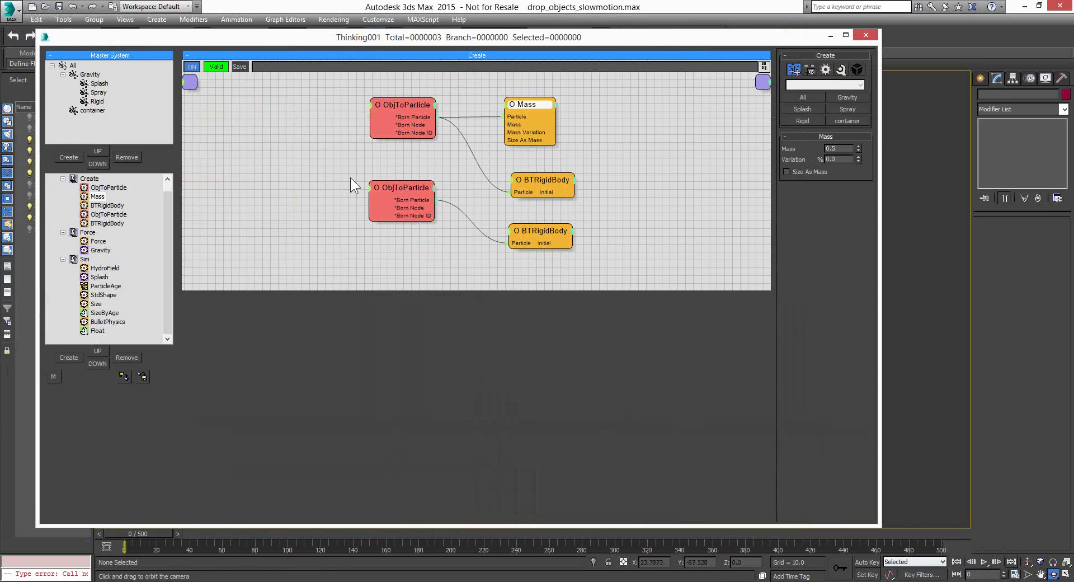
click(105, 268)
scroll(859, 383, down, 5)
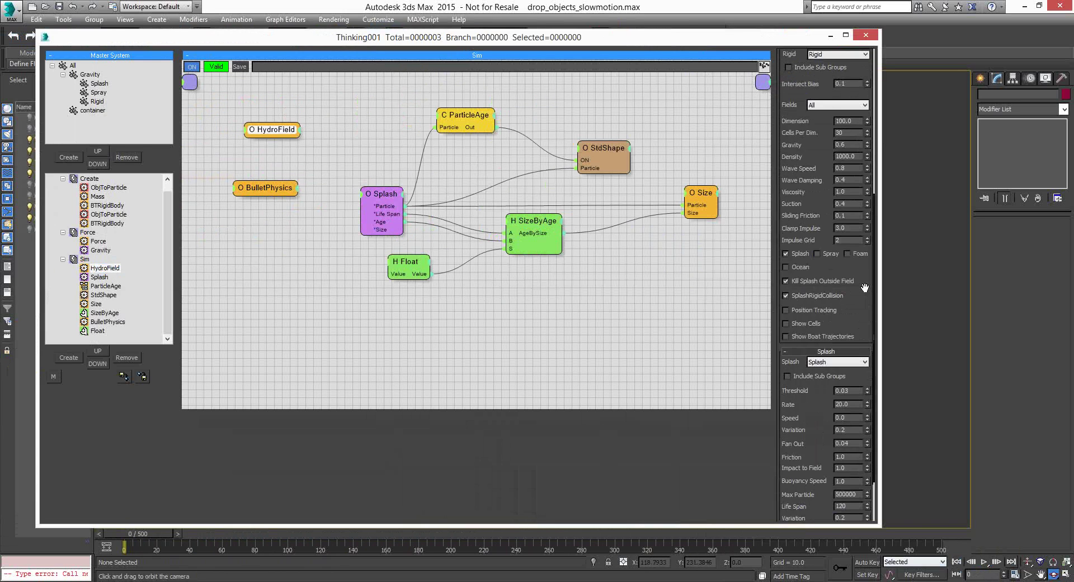
scroll(849, 327, up, 1)
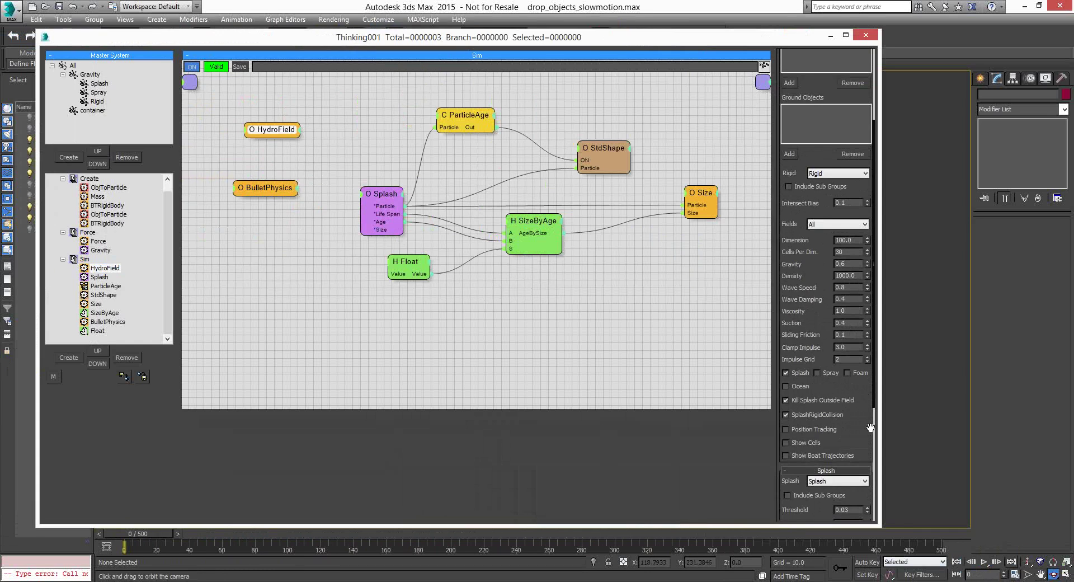
drag(870, 427, 875, 404)
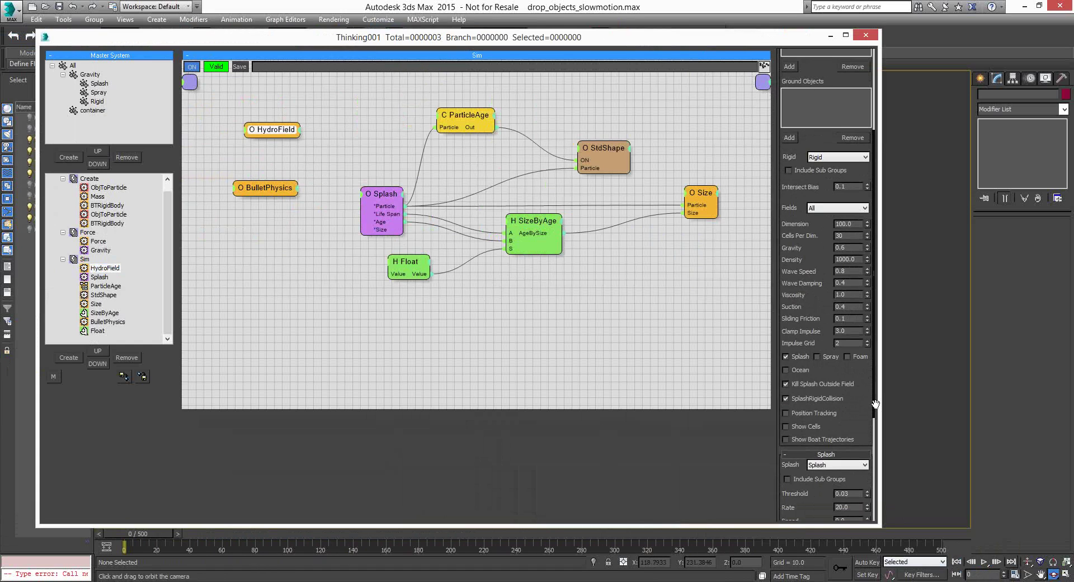
drag(874, 404, 822, 286)
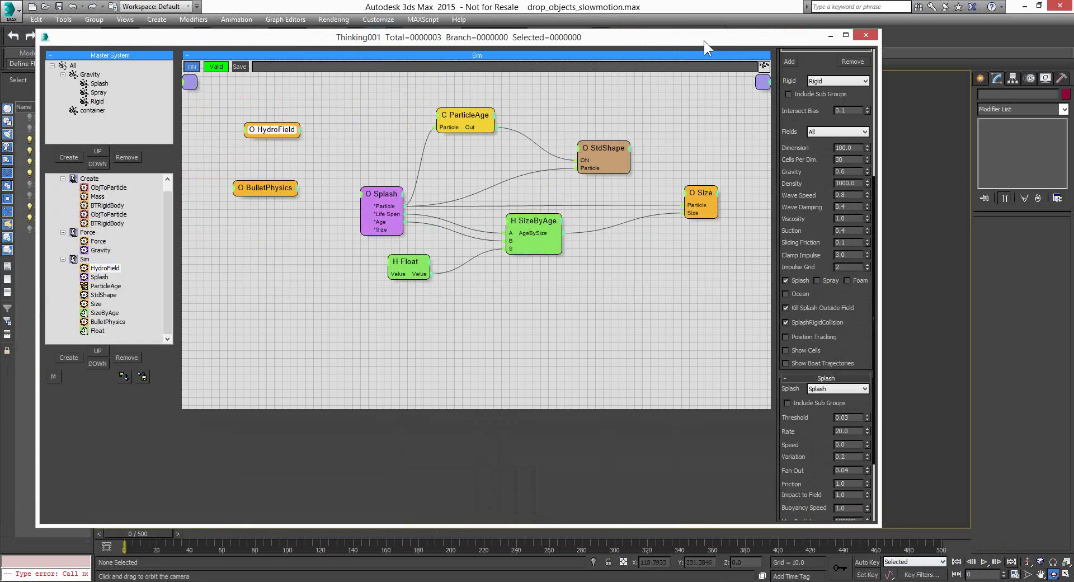
Enable Ocean on the HydroField operator and play the simulation with the water container uncovered.
drag(704, 41, 207, 31)
click(286, 285)
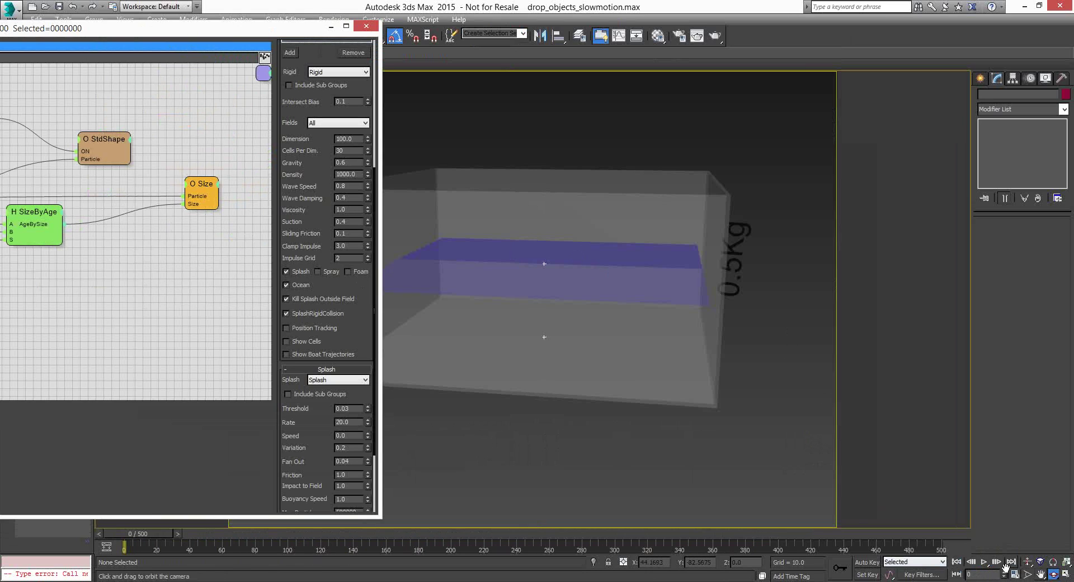
click(984, 562)
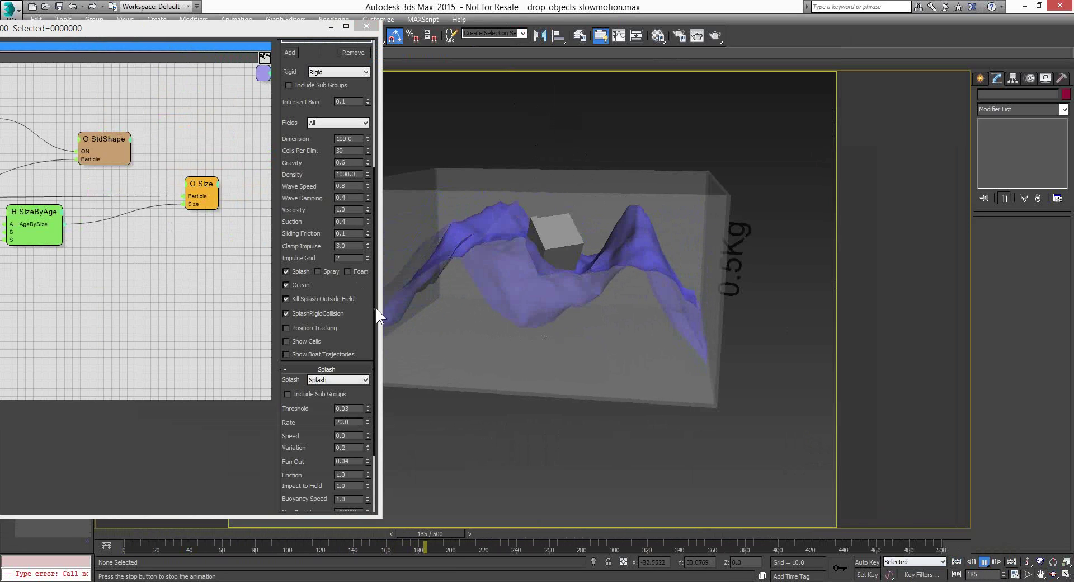
Set the HydroField's Ocean Scale to 0.28 while the simulation plays, then stop playback.
click(348, 369)
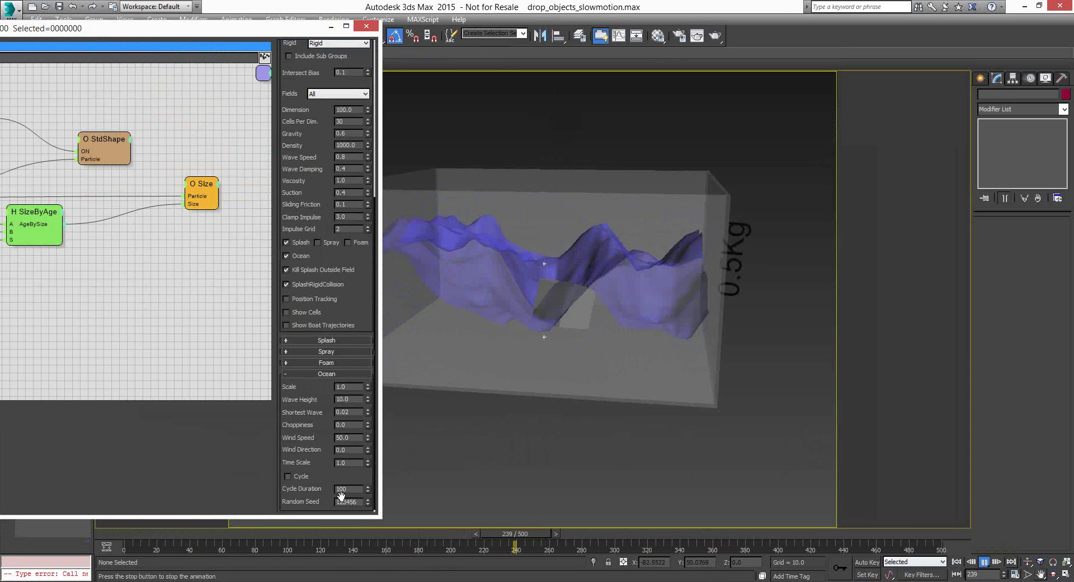
drag(368, 387, 367, 423)
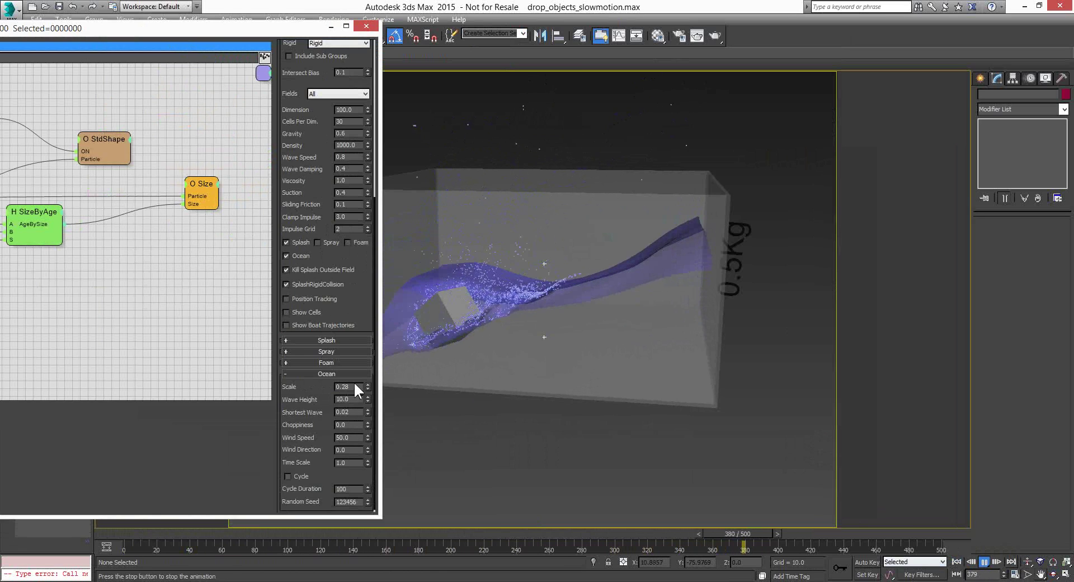
click(985, 562)
Disable Ocean on the HydroField operator and rewind the simulation to the first frame.
drag(367, 261, 364, 300)
click(286, 295)
click(956, 562)
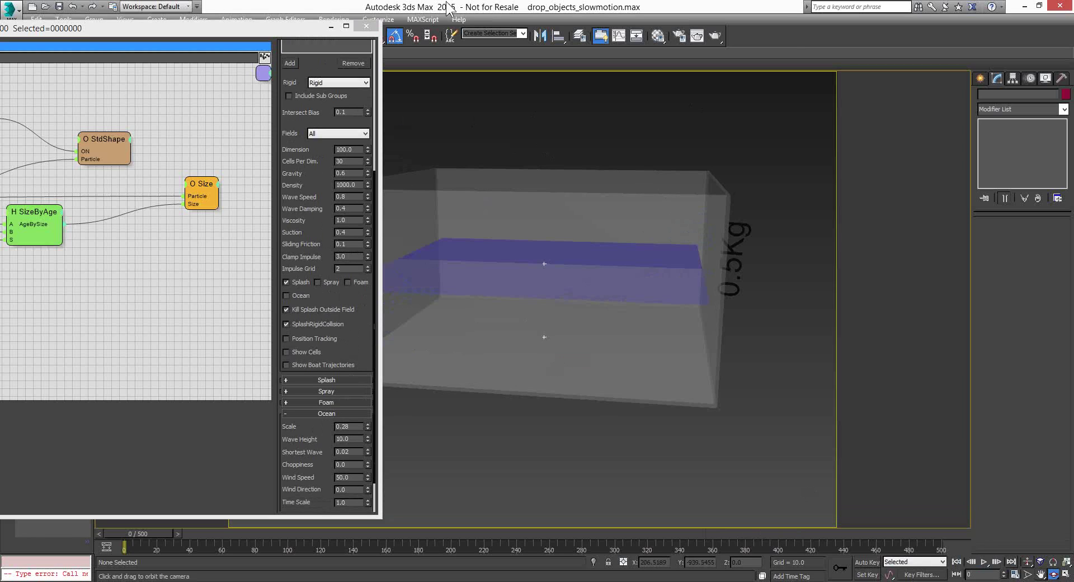
Open the scene Flow_Beach_foam.max, adopting the file's Gamma and LUT settings.
click(254, 64)
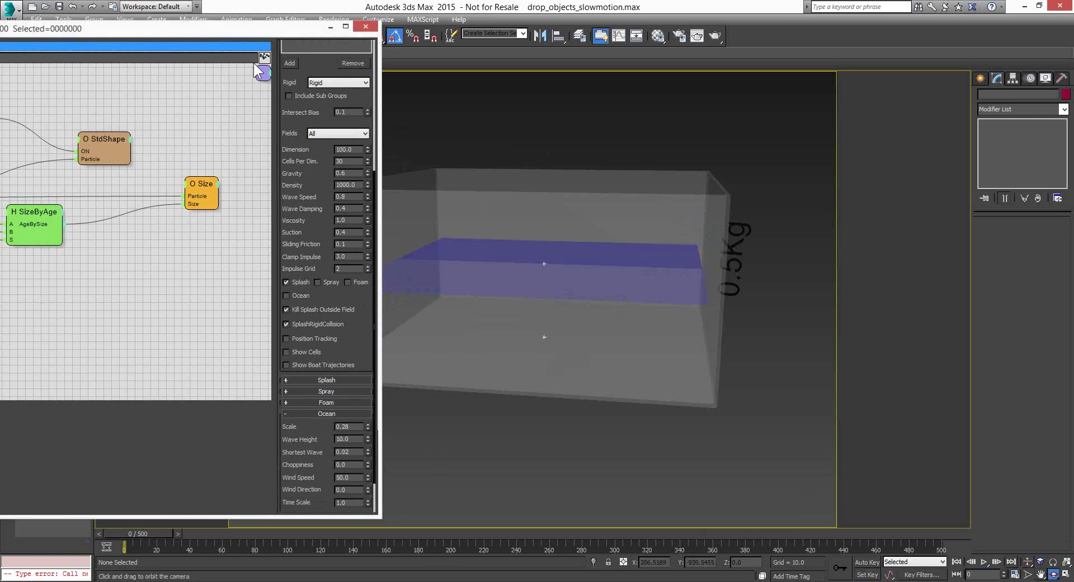
key(ctrl+o)
click(523, 302)
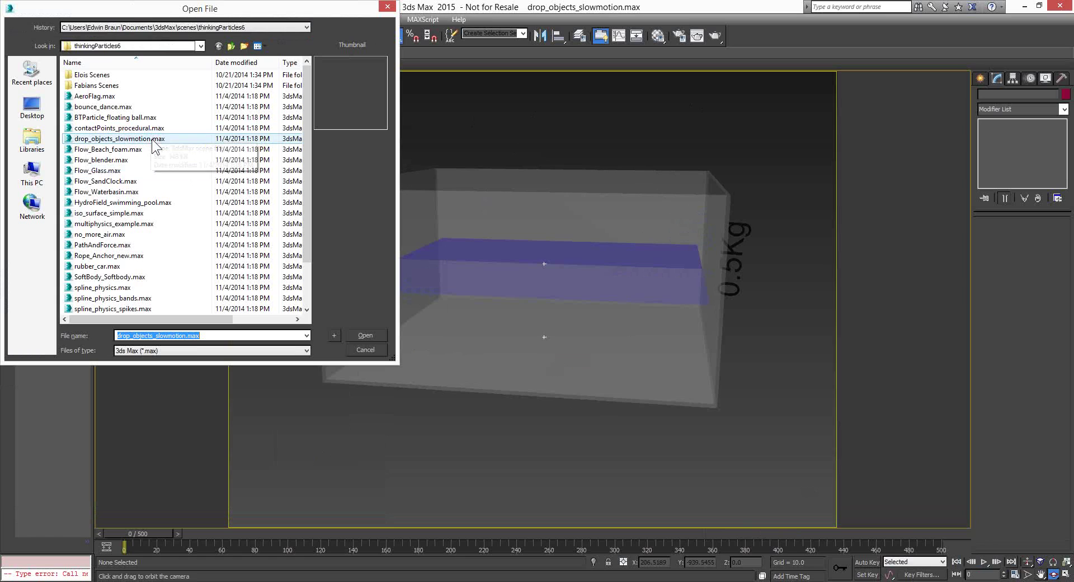
click(135, 152)
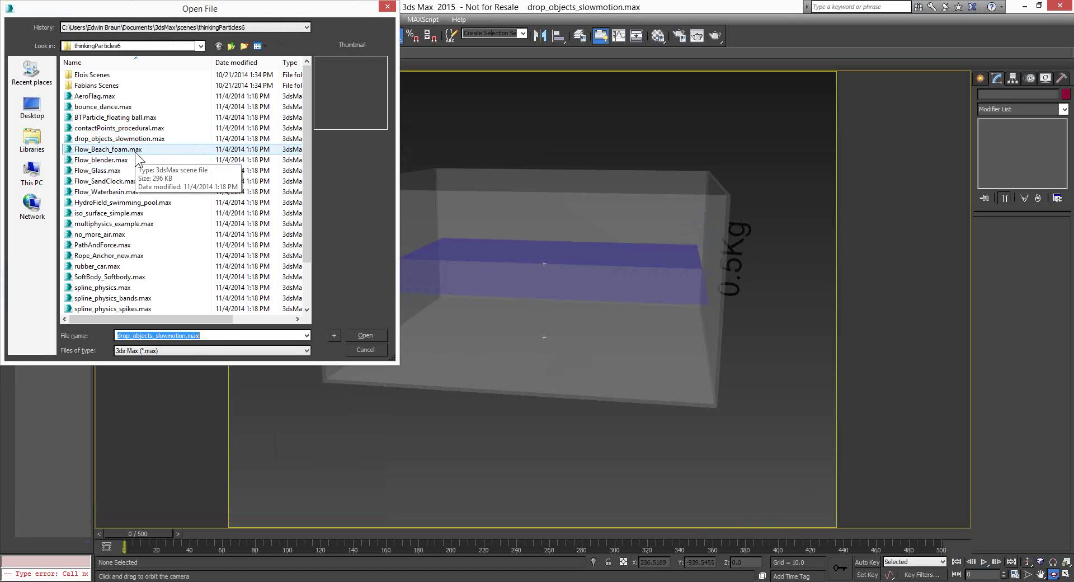
double_click(135, 149)
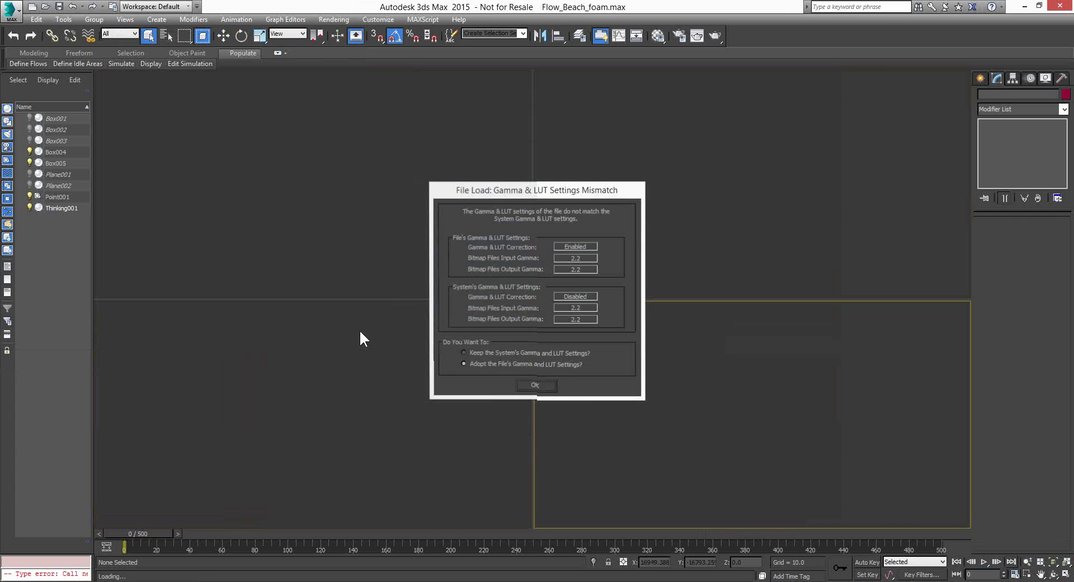
key(Return)
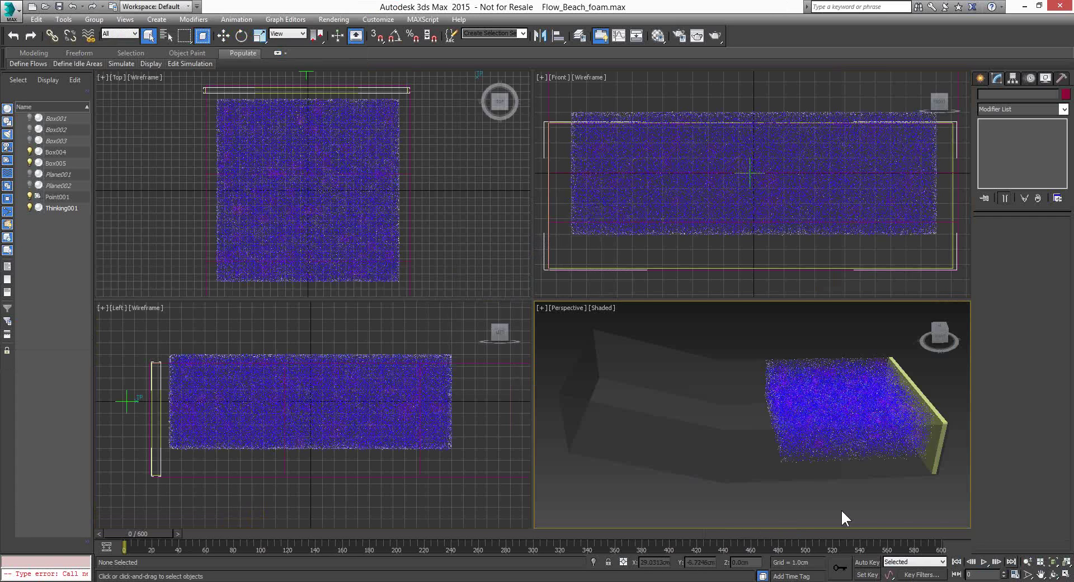
Maximize the Perspective viewport, play the beach foam fluid simulation and stop it.
click(1065, 574)
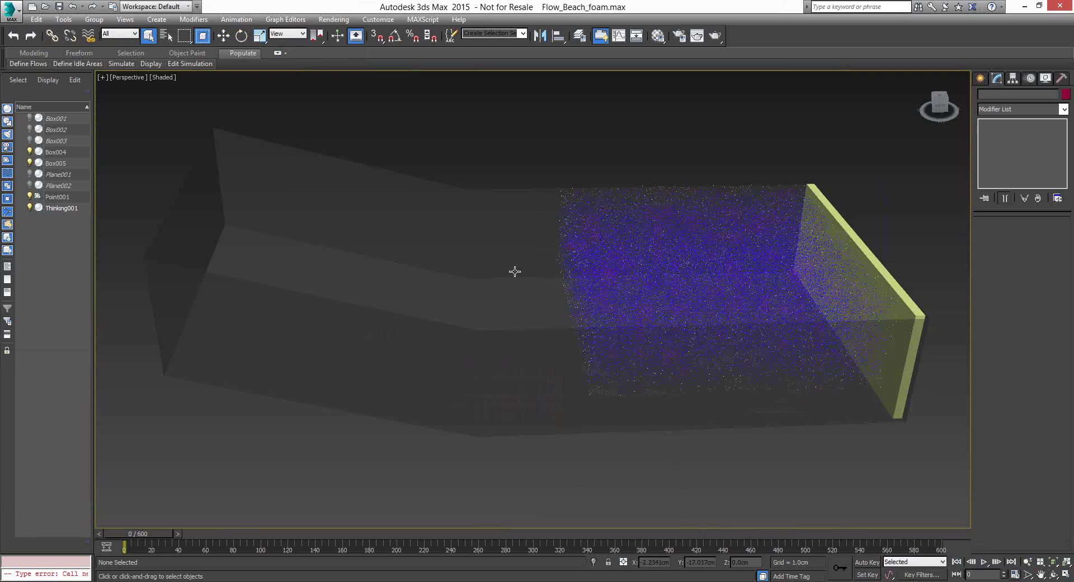
click(984, 563)
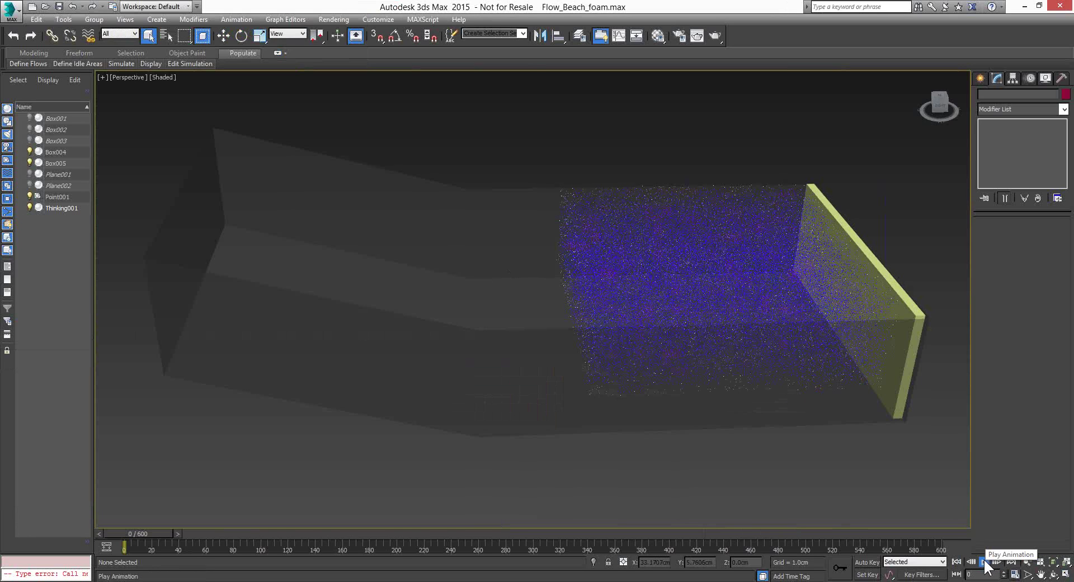
click(984, 563)
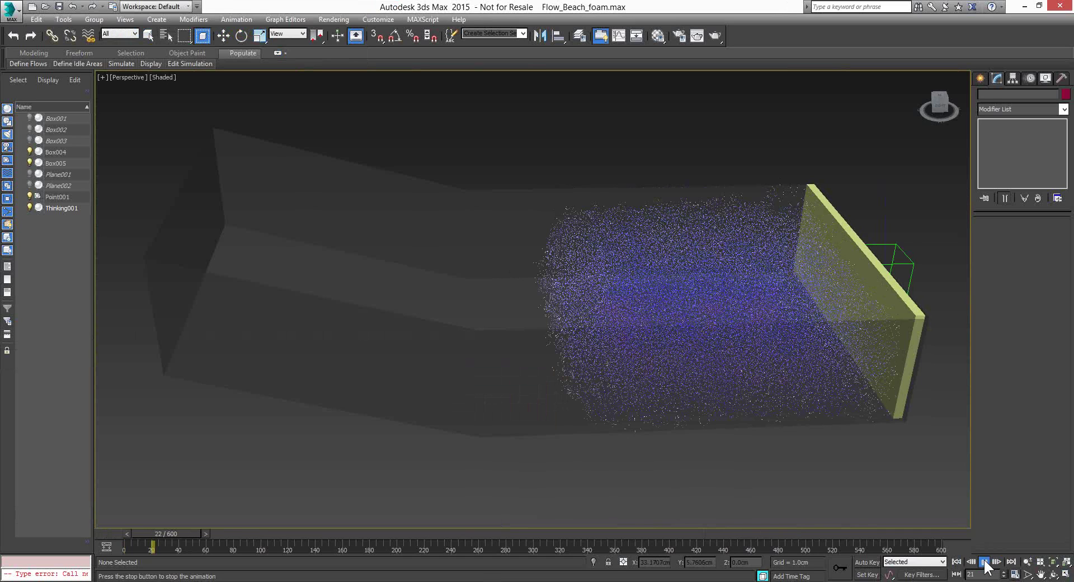
click(984, 562)
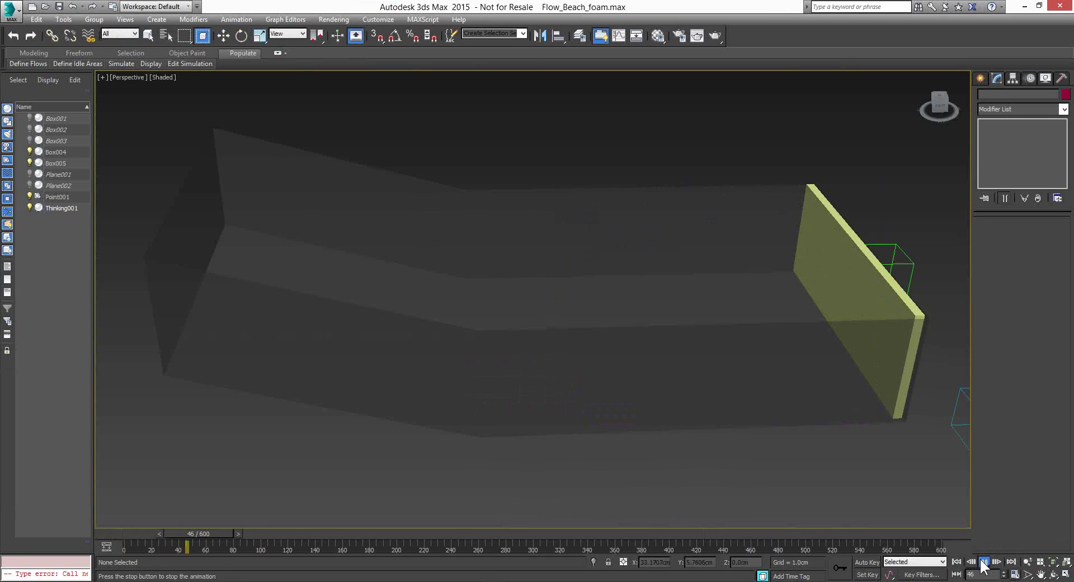
click(984, 562)
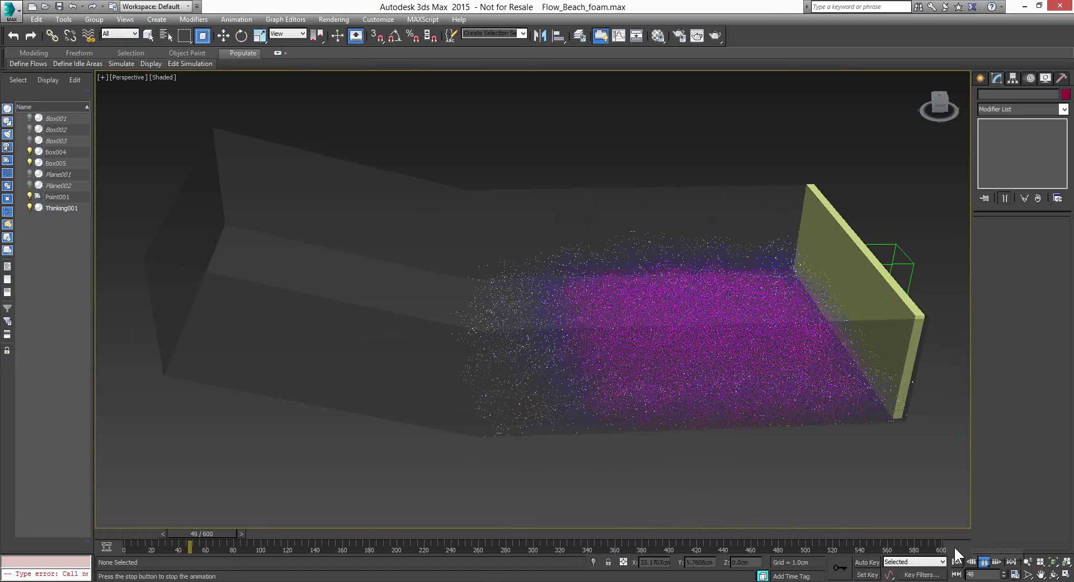
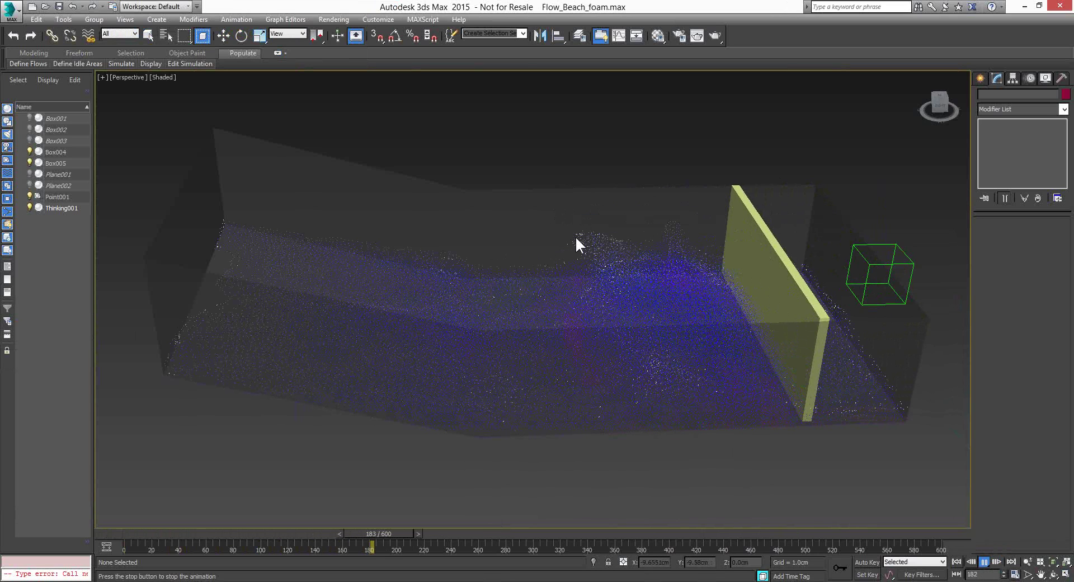
click(984, 562)
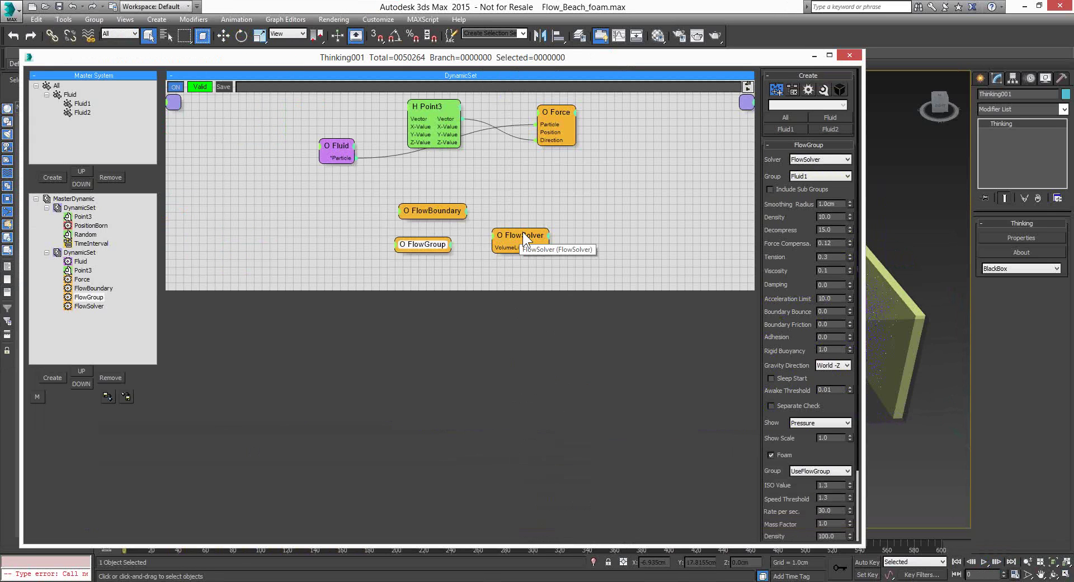
Move the FlowSolver node farther from FlowGroup in the DynamicSet network and view both operators' settings.
drag(523, 231, 555, 235)
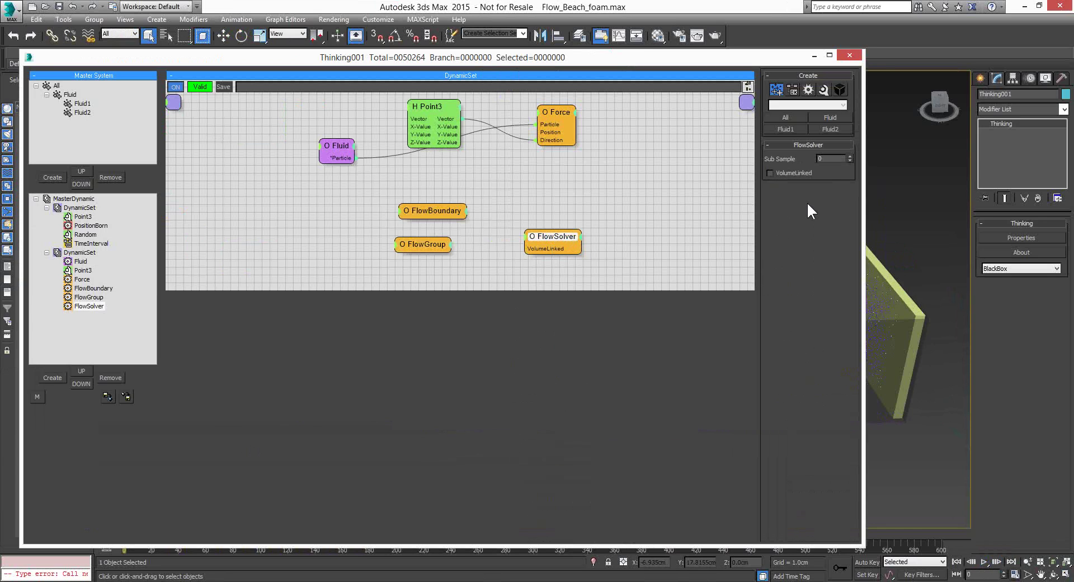
click(423, 246)
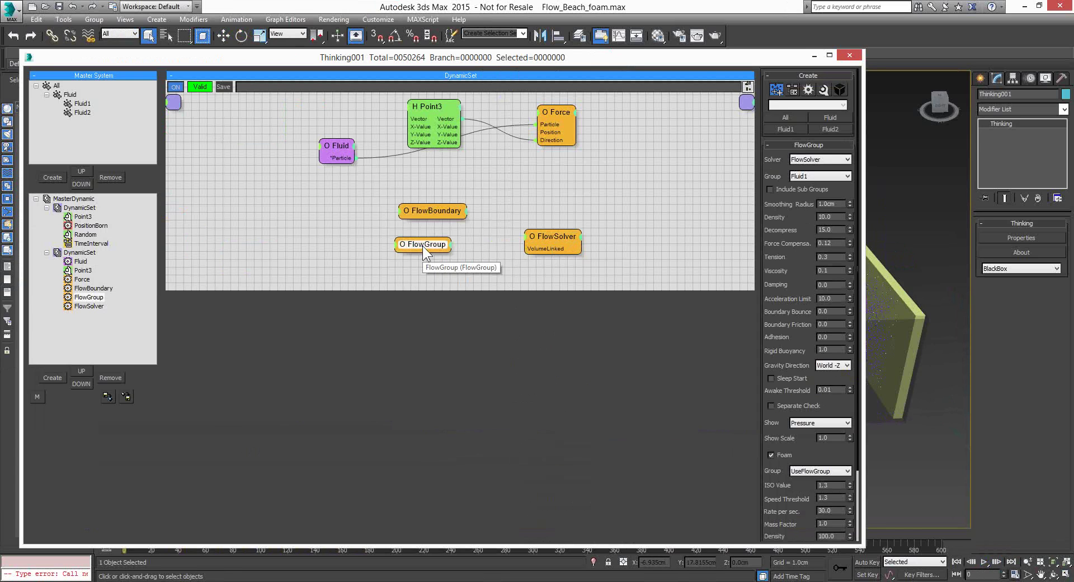
Move the FlowSolver node farther out and shift FlowGroup toward it in the DynamicSet network, viewing both operators' settings.
mouse_move(423, 246)
mouse_down()
mouse_move(411, 267)
mouse_move(423, 248)
mouse_up()
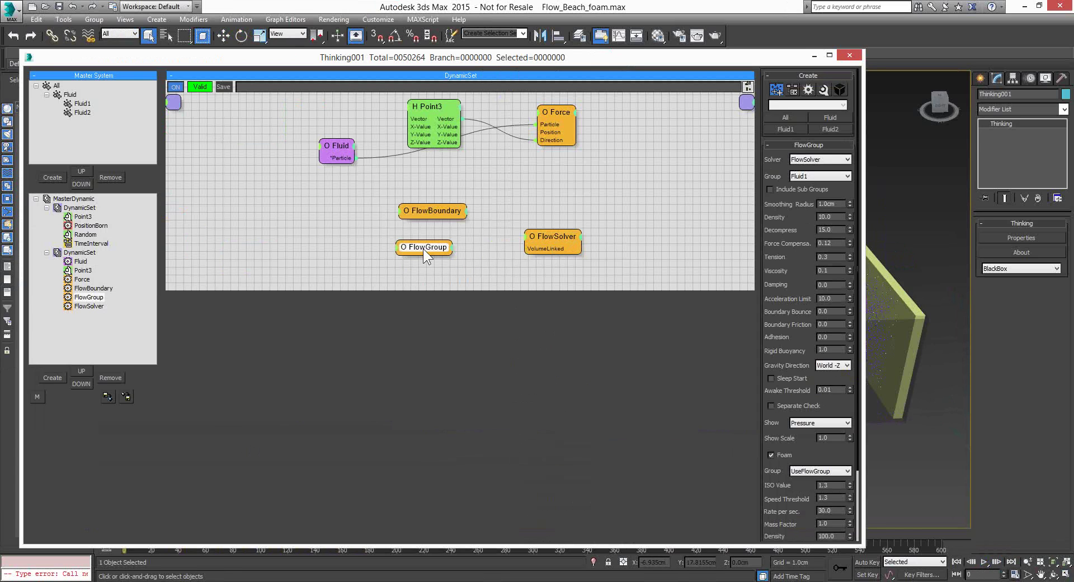
click(548, 236)
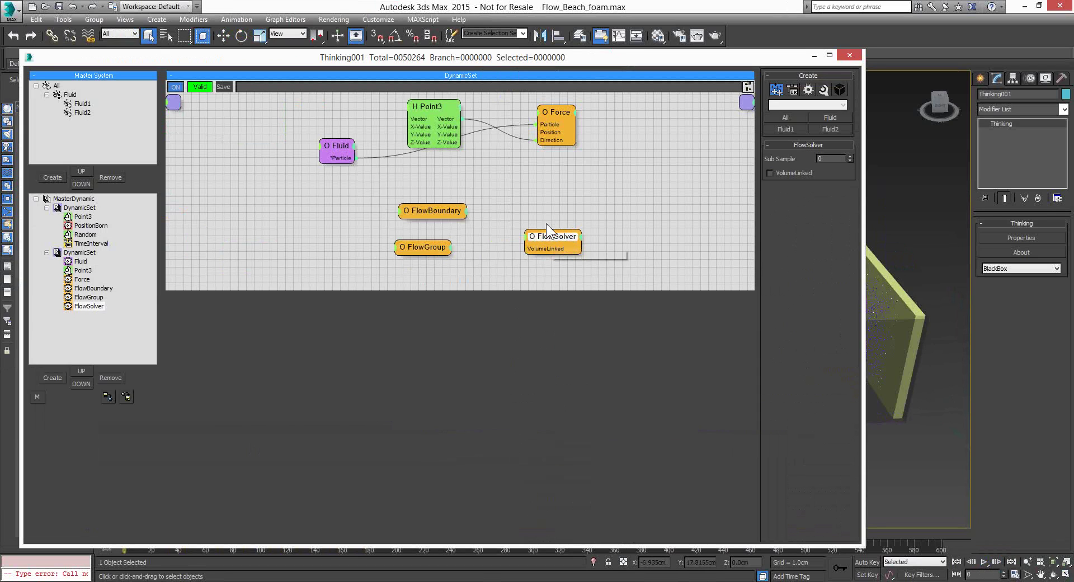
drag(551, 238, 557, 241)
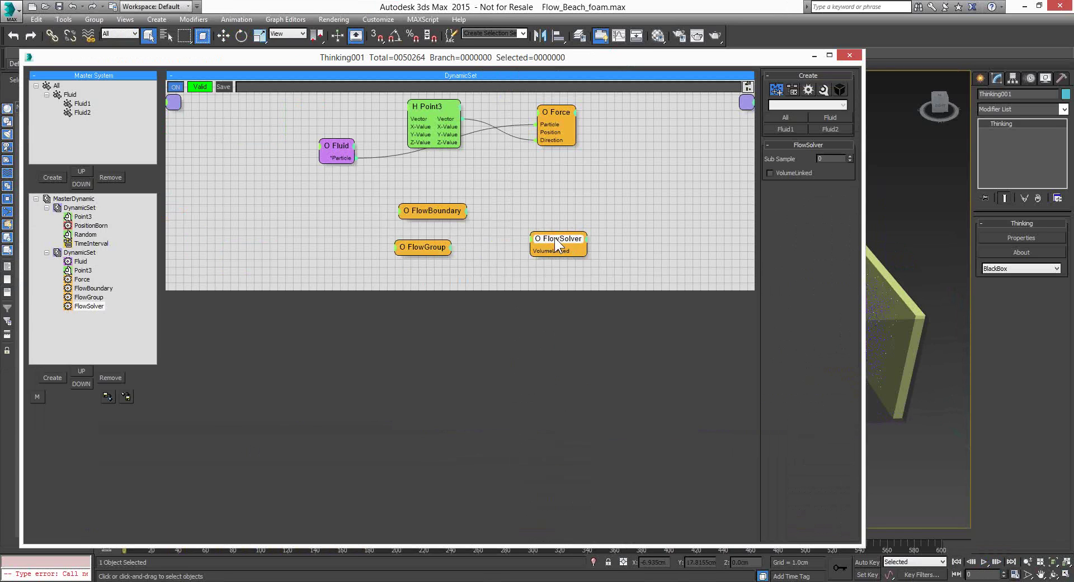
drag(558, 242, 600, 233)
click(426, 246)
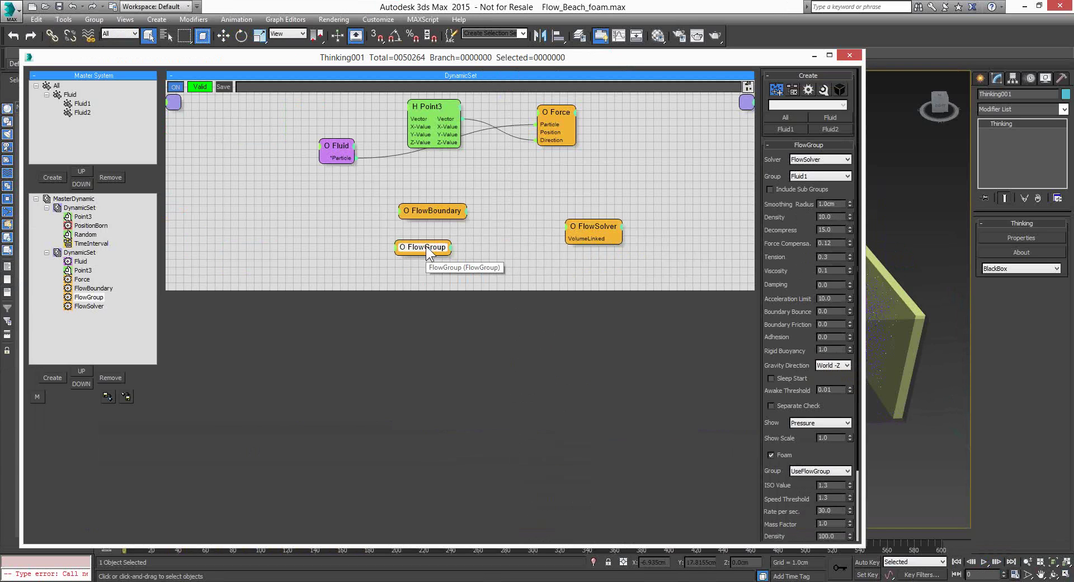
drag(428, 247, 481, 246)
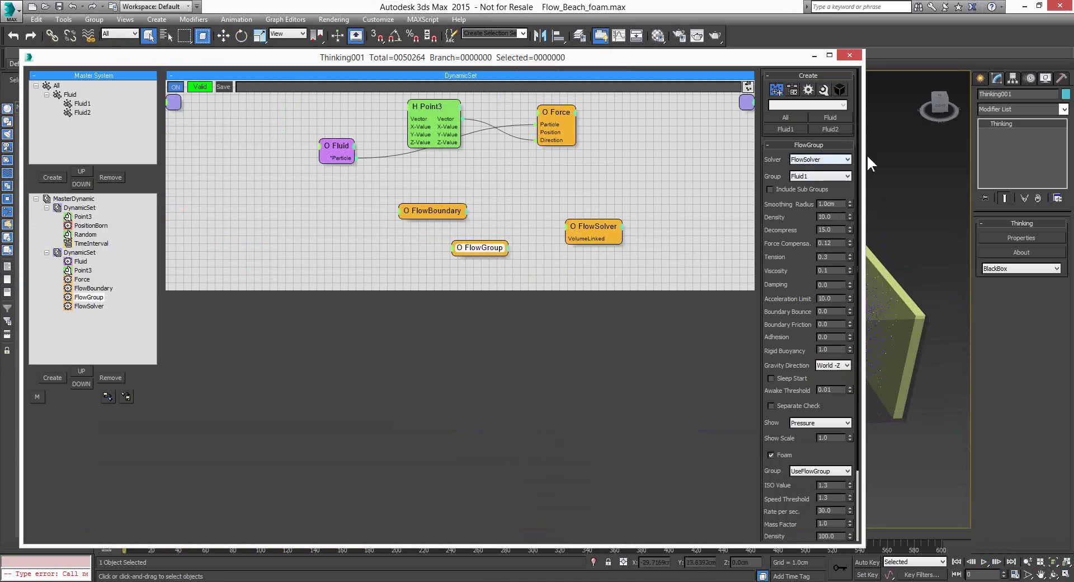
Examine the FlowGroup operator's solver and particle group assignments and its remaining fluid parameters.
click(847, 159)
click(815, 176)
scroll(799, 235, down, 2)
mouse_move(798, 235)
mouse_down()
mouse_move(797, 179)
mouse_move(795, 236)
mouse_up()
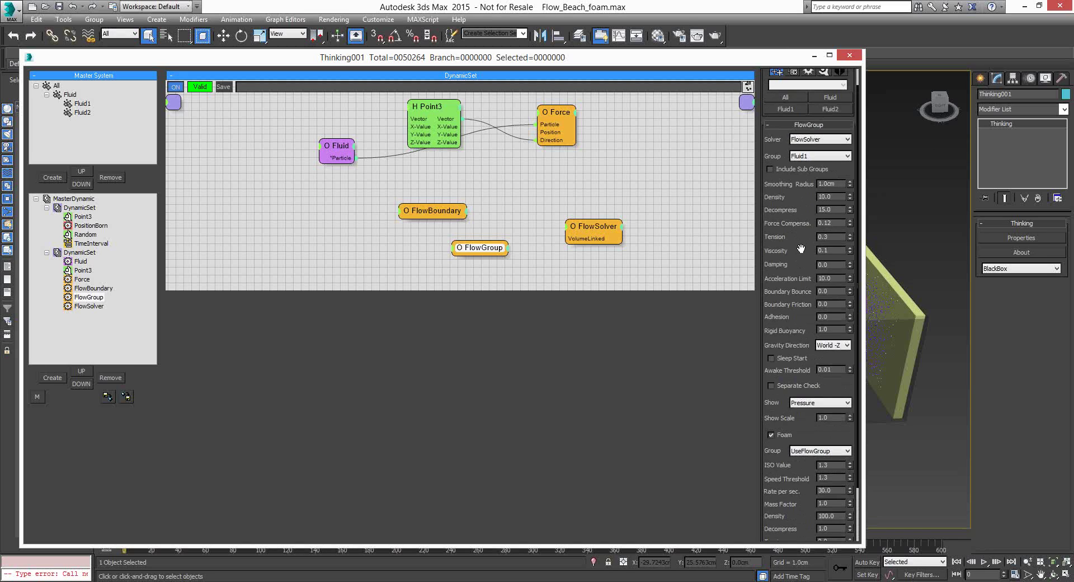
Reduce the Pistol Shot particle count on the PositionBorn operator, and play and stop the beach simulation.
click(88, 225)
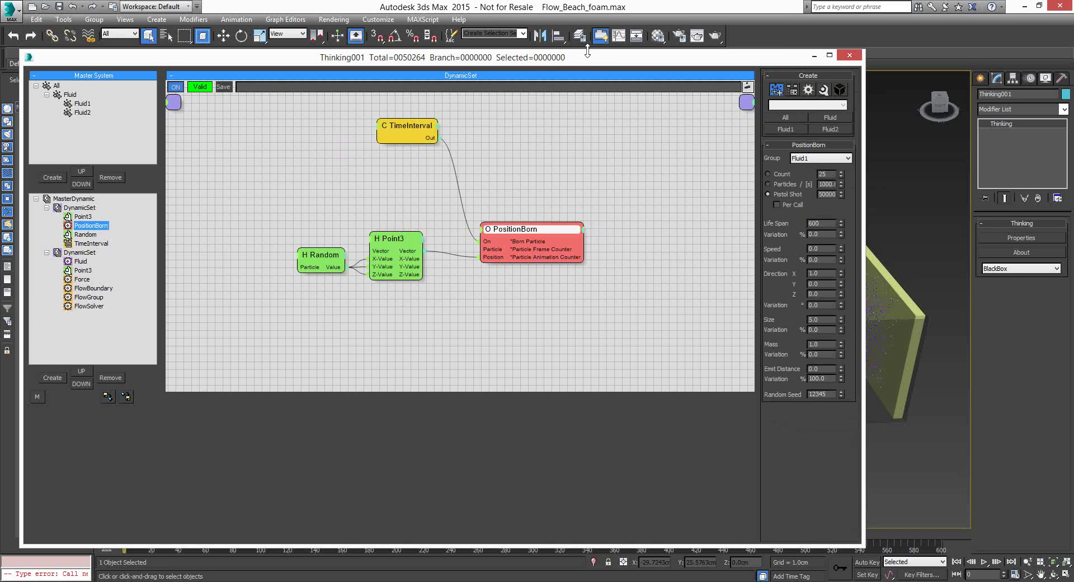
drag(590, 56, 401, 45)
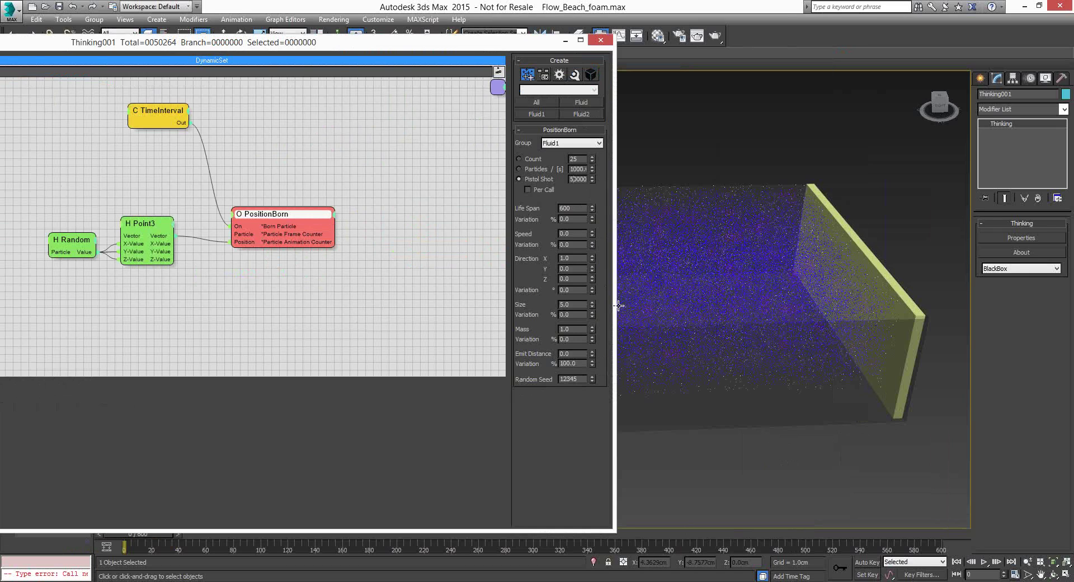
key(Return)
click(564, 38)
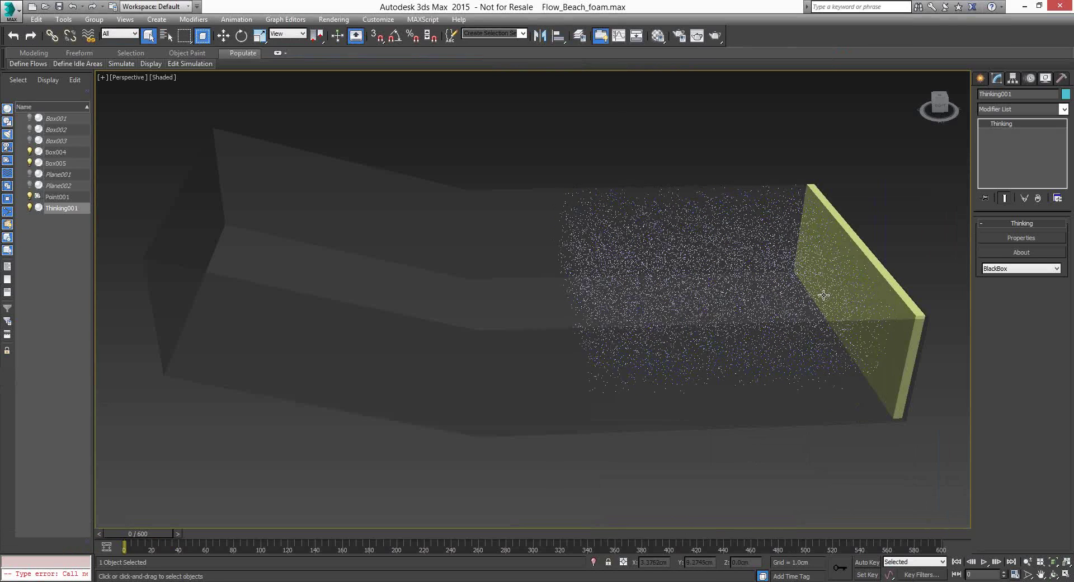
click(984, 562)
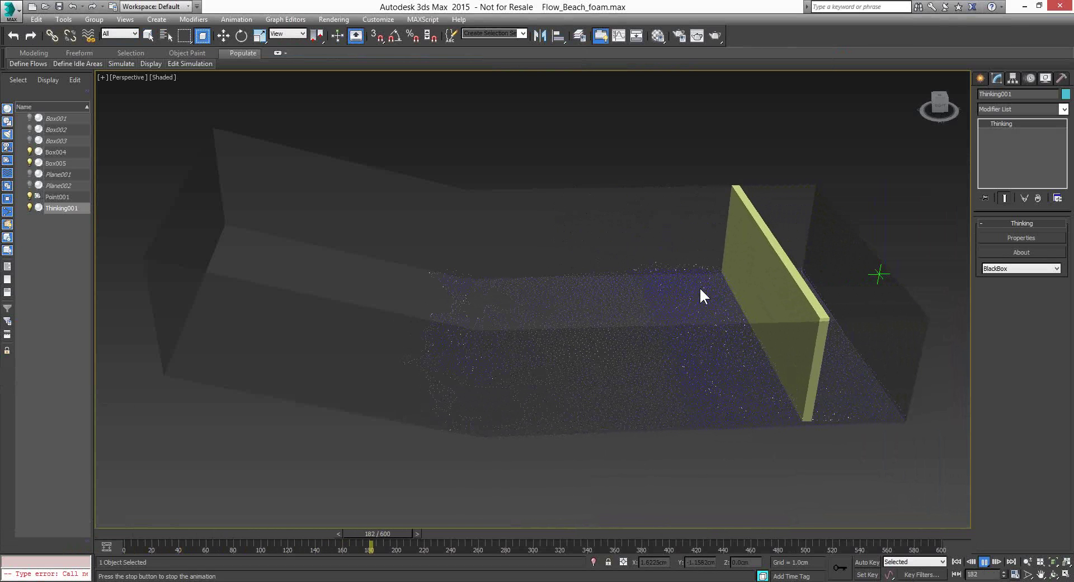
click(984, 561)
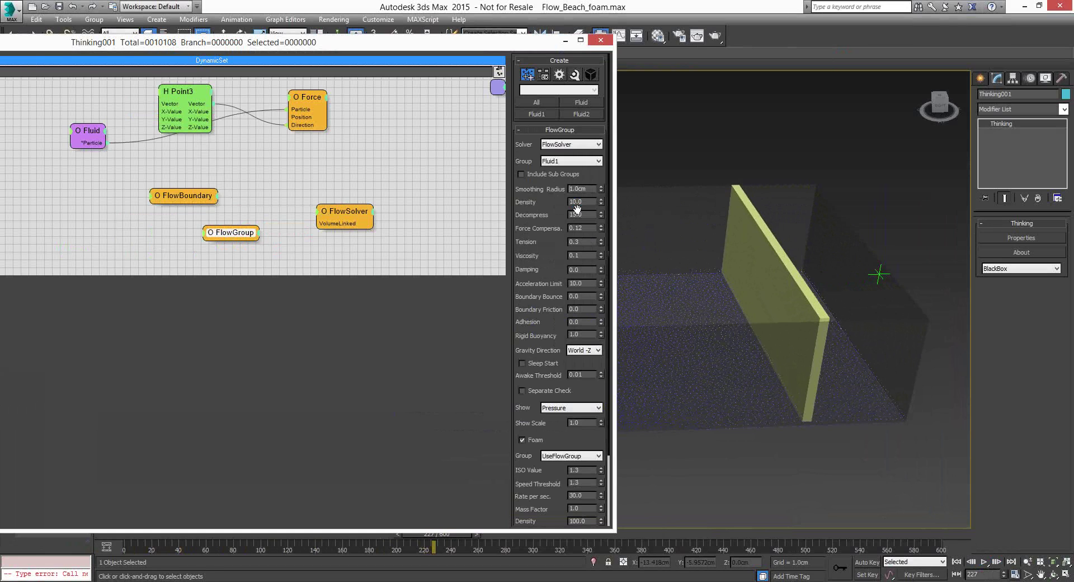
Set the FlowGroup operator's Smoothing Radius to 1.5 cm.
double_click(580, 190)
text(1.5)
key(Return)
double_click(578, 189)
Rewind the beach simulation to the first frame, play and stop it, and close the Thinking001 network window.
drag(458, 40, 370, 29)
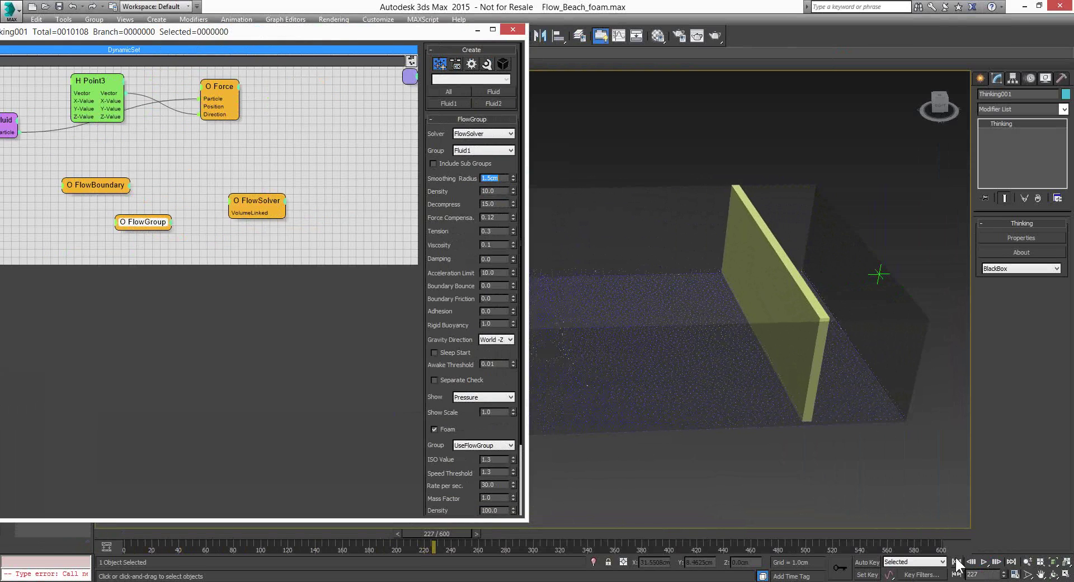
key(Home)
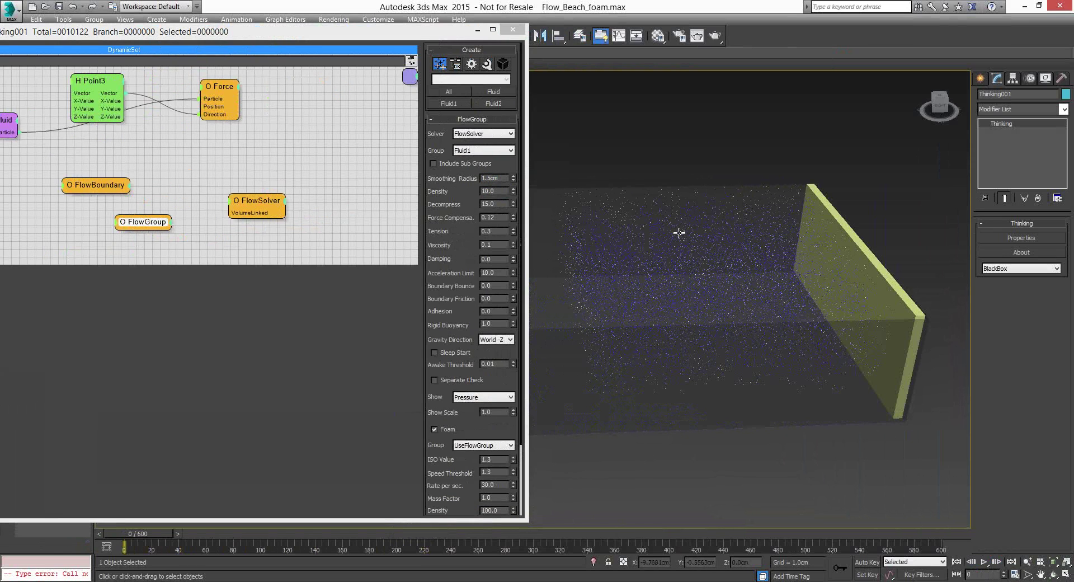
click(984, 562)
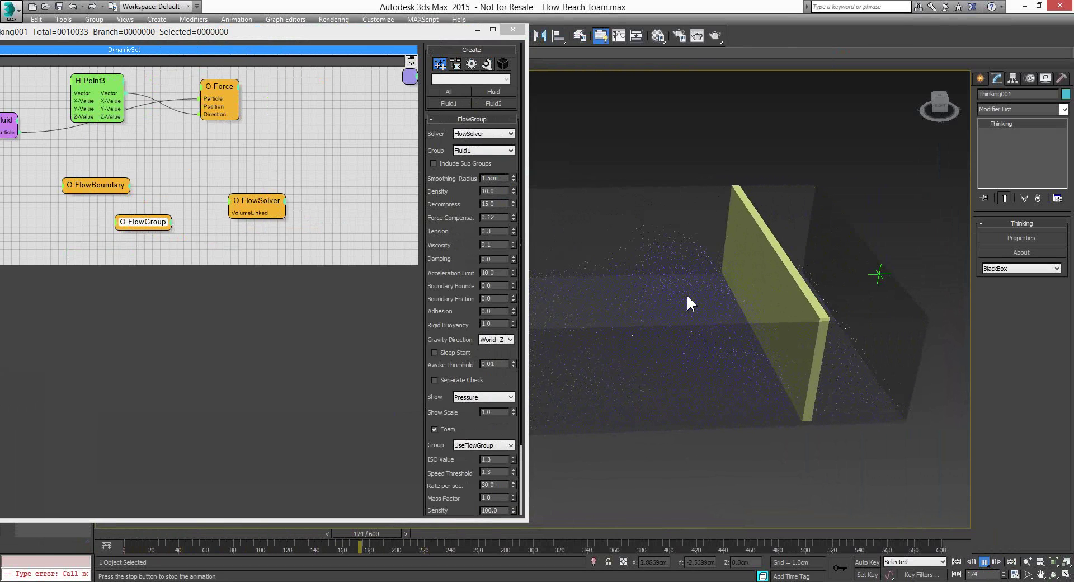
click(984, 562)
click(514, 29)
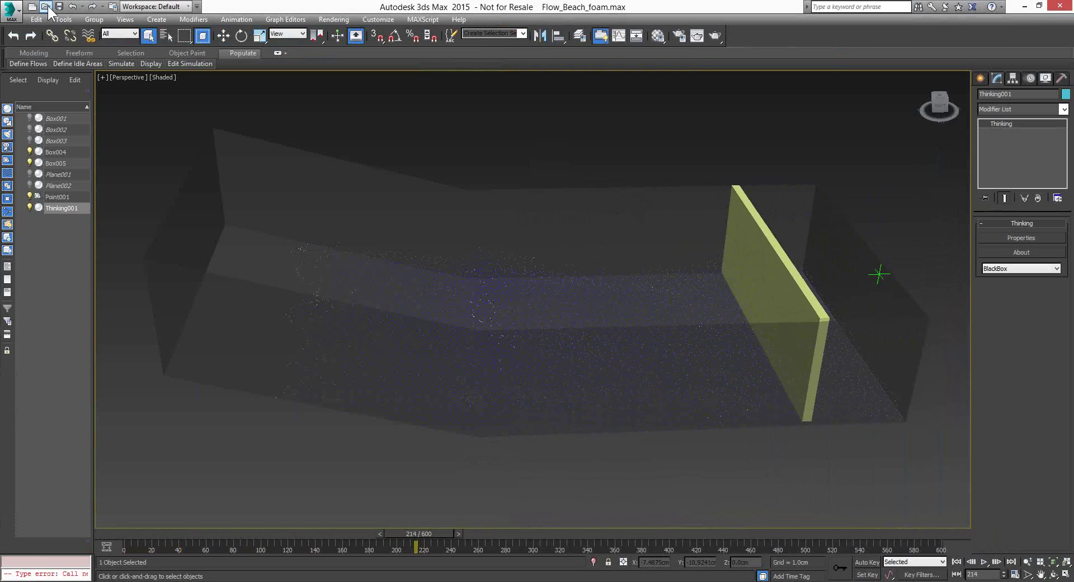
Open the scene Flow_blender.max without saving the beach foam scene, adopting the file's Gamma and LUT settings.
click(46, 6)
click(547, 376)
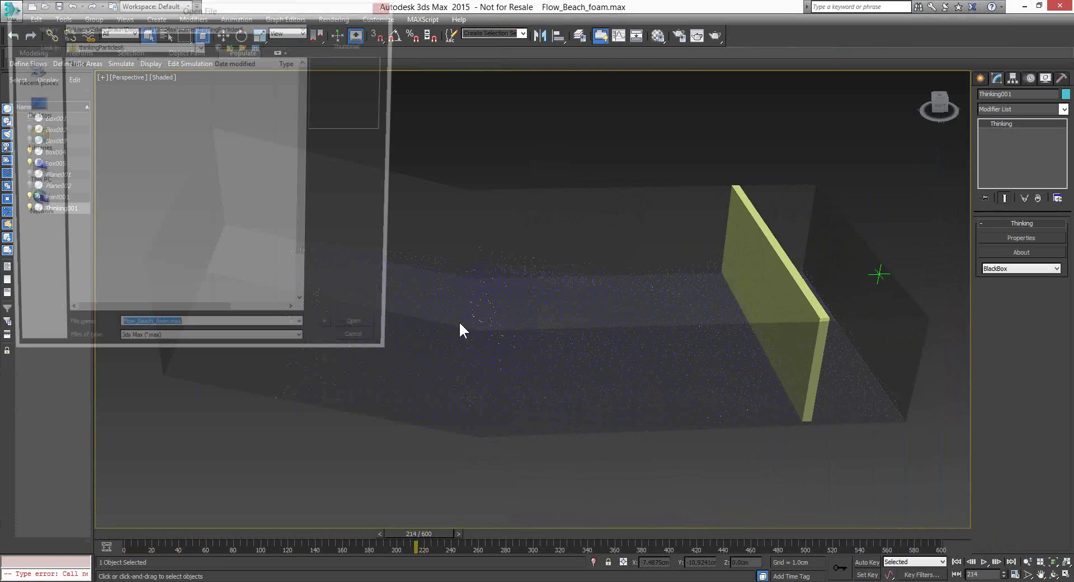
click(122, 161)
click(353, 333)
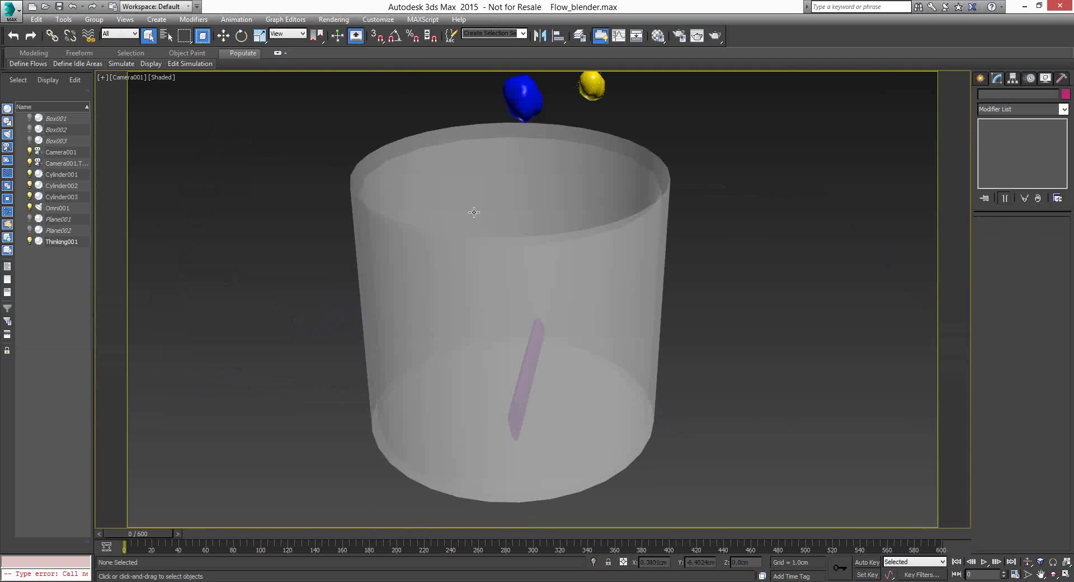
Play the blender fluid simulation, stop it and orbit the camera to look down into the cylinder.
click(984, 561)
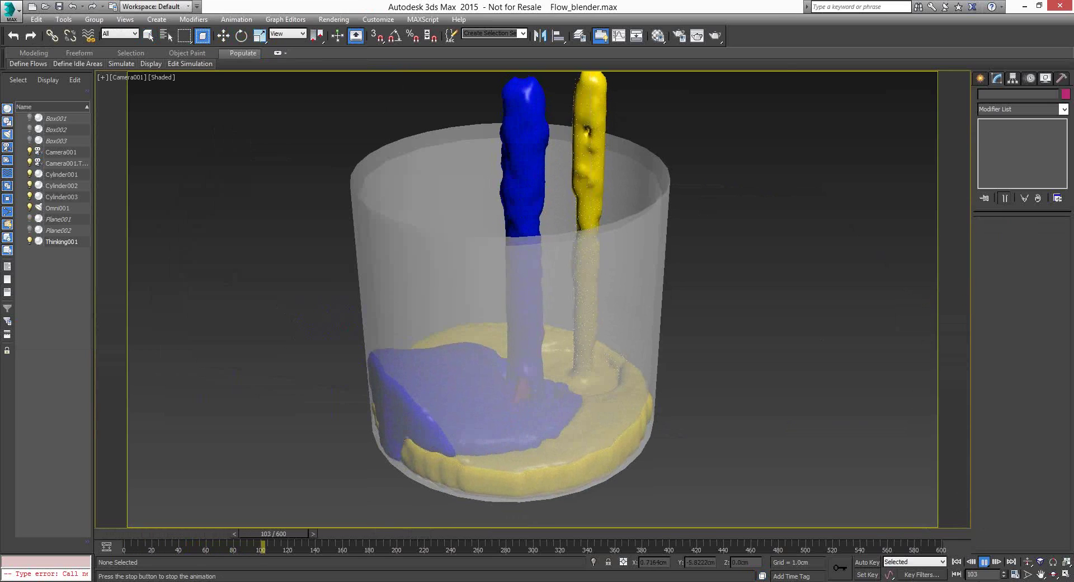
click(985, 561)
click(1053, 574)
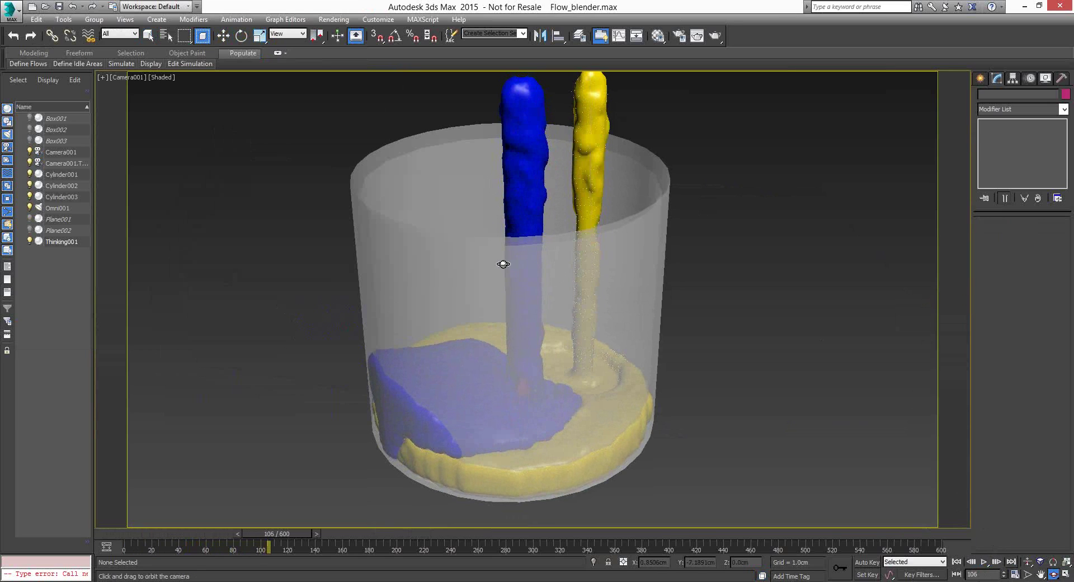
mouse_move(504, 264)
mouse_down()
mouse_move(525, 314)
mouse_move(492, 259)
mouse_move(508, 248)
mouse_up()
right_click(508, 248)
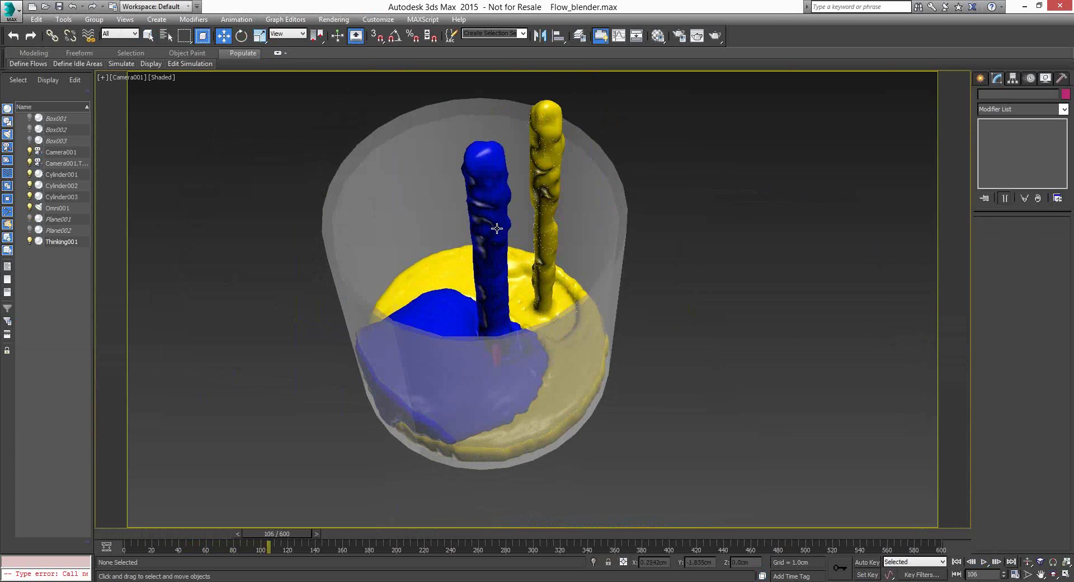
Open the Thinking001 network, move Fluid1 and Fluid2 away from their ImplicitShape nodes and view the ImplicitShape settings.
click(497, 229)
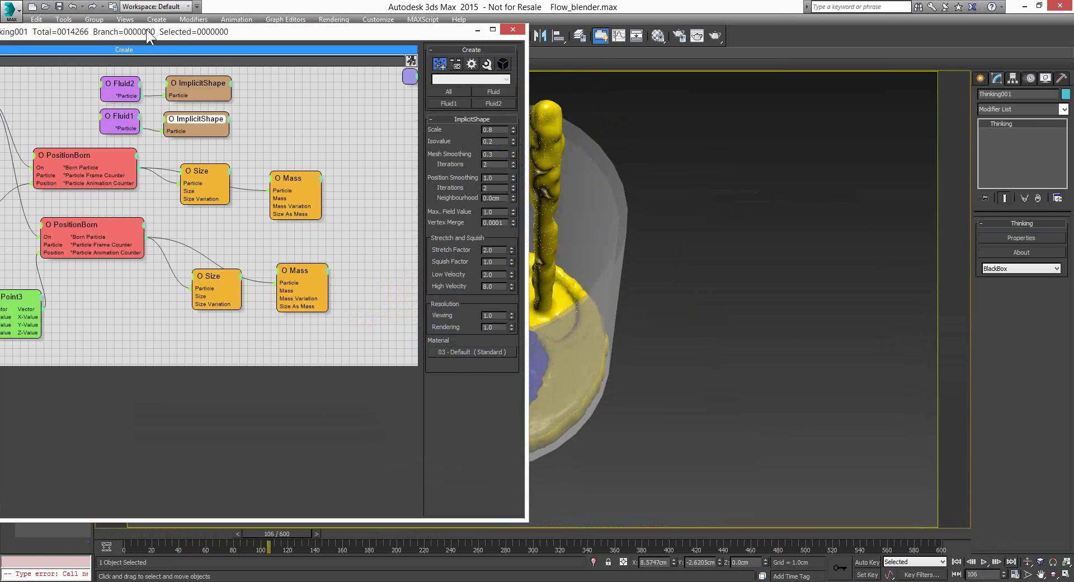
drag(201, 55, 529, 71)
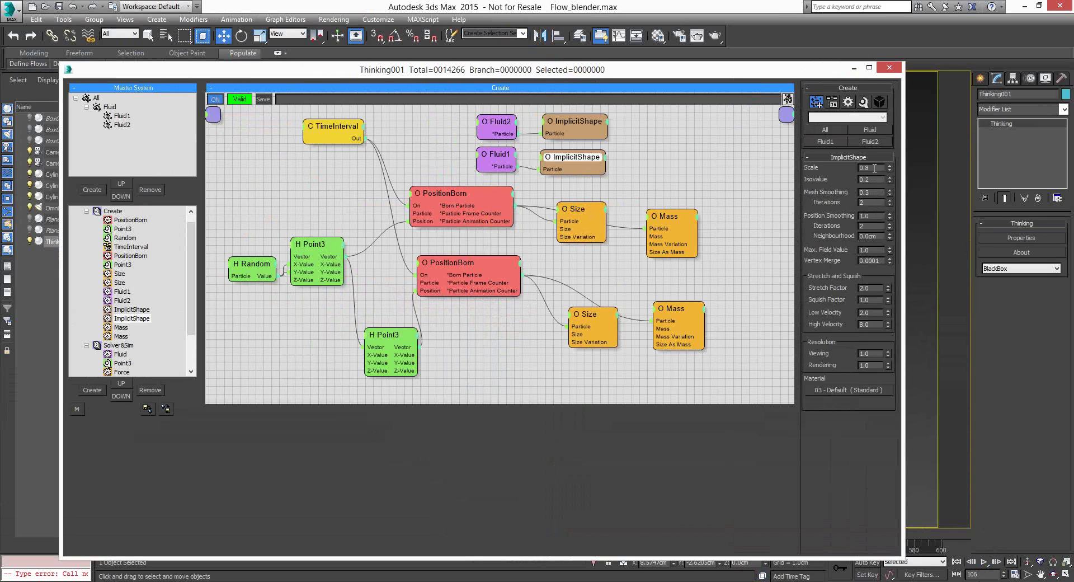
click(501, 154)
drag(496, 156, 494, 124)
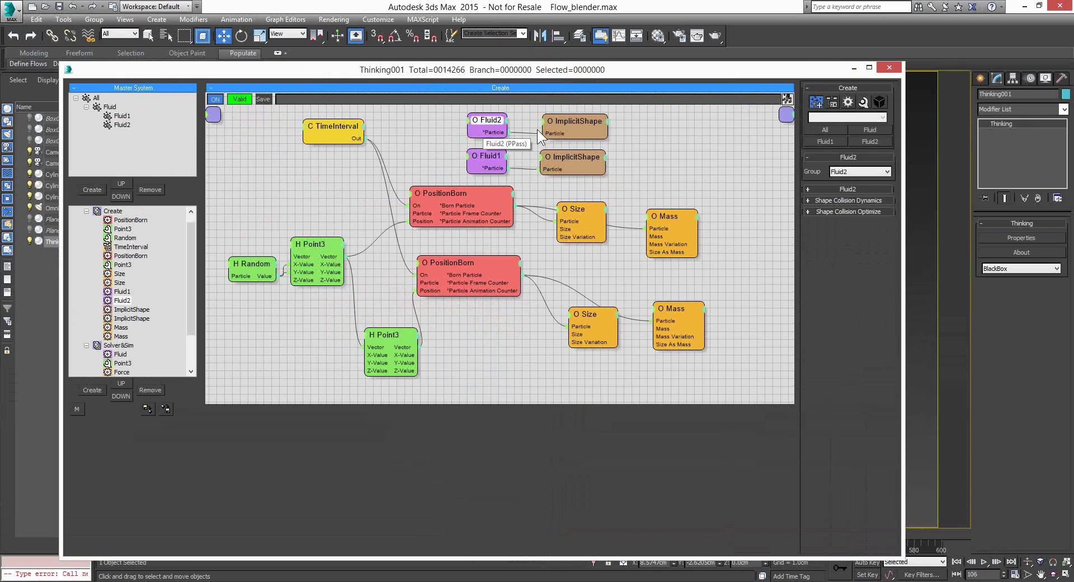
click(577, 119)
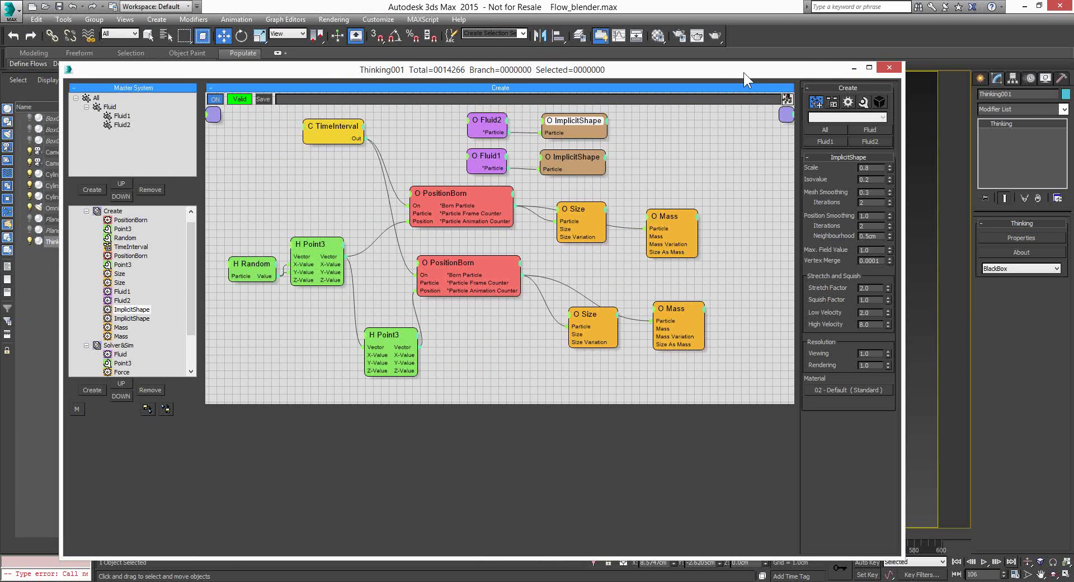
Orbit the camera to a lower view of the cylinder and briefly continue playing the blender simulation.
drag(744, 73, 187, 44)
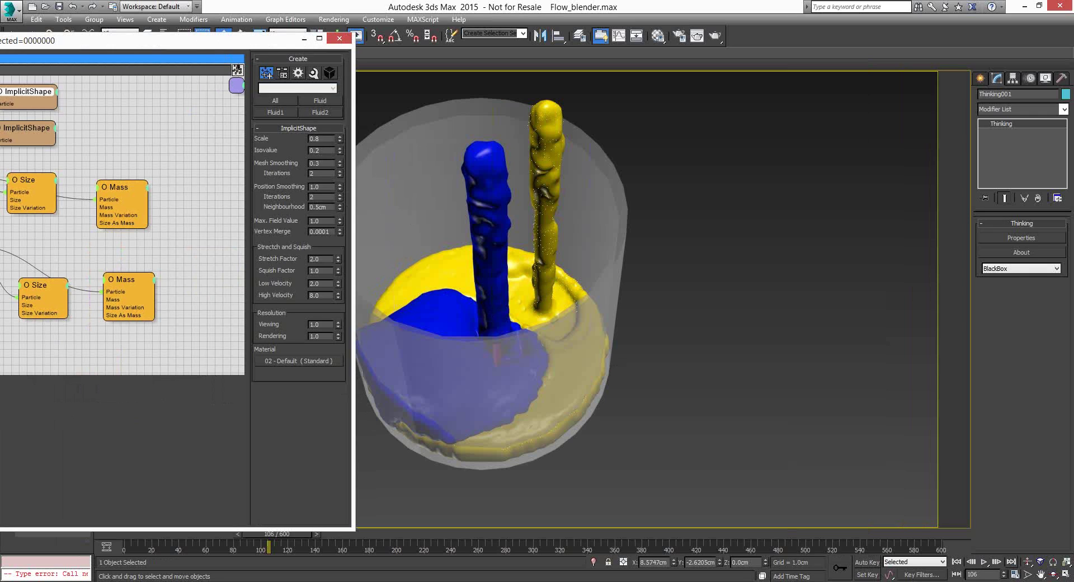
click(1054, 574)
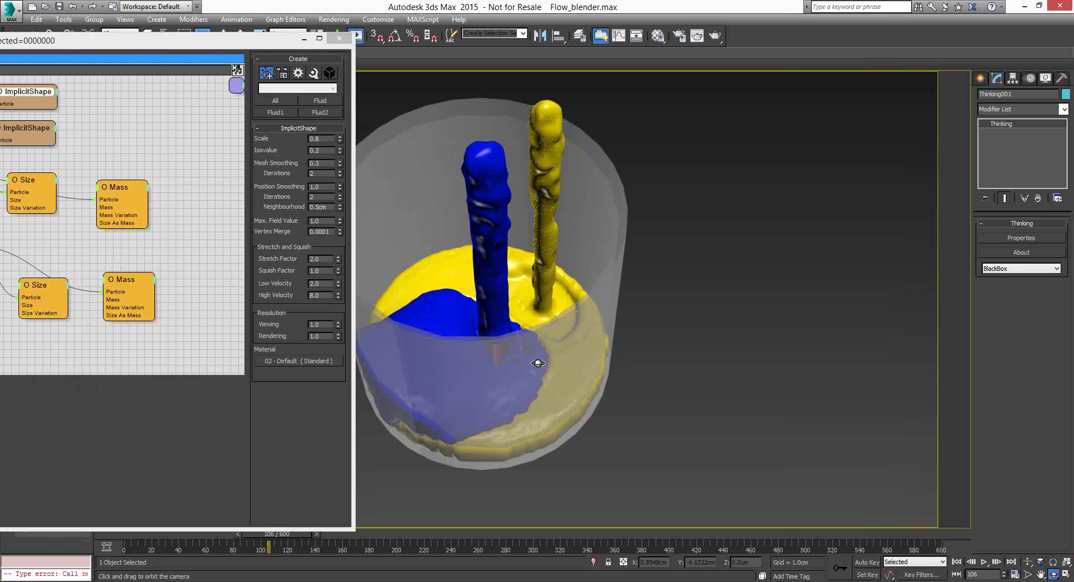
drag(537, 363, 609, 385)
click(984, 561)
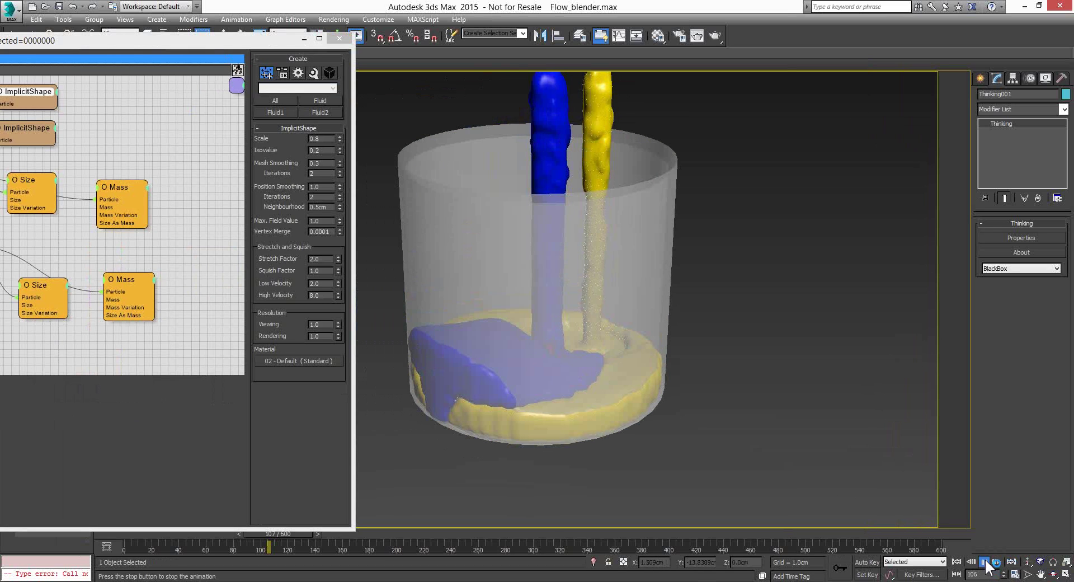
click(984, 561)
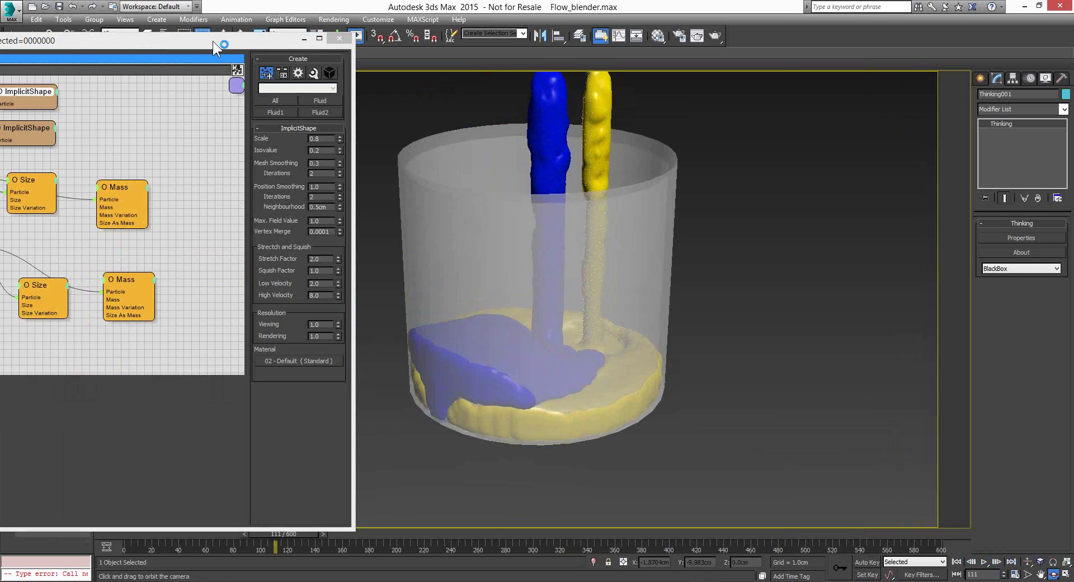
Open the Solver&Sim dynamic set, view the FlowGroup, FlowSolver and FlowBoundary settings, and space the latter two nodes apart.
drag(213, 41, 756, 52)
click(79, 193)
click(111, 210)
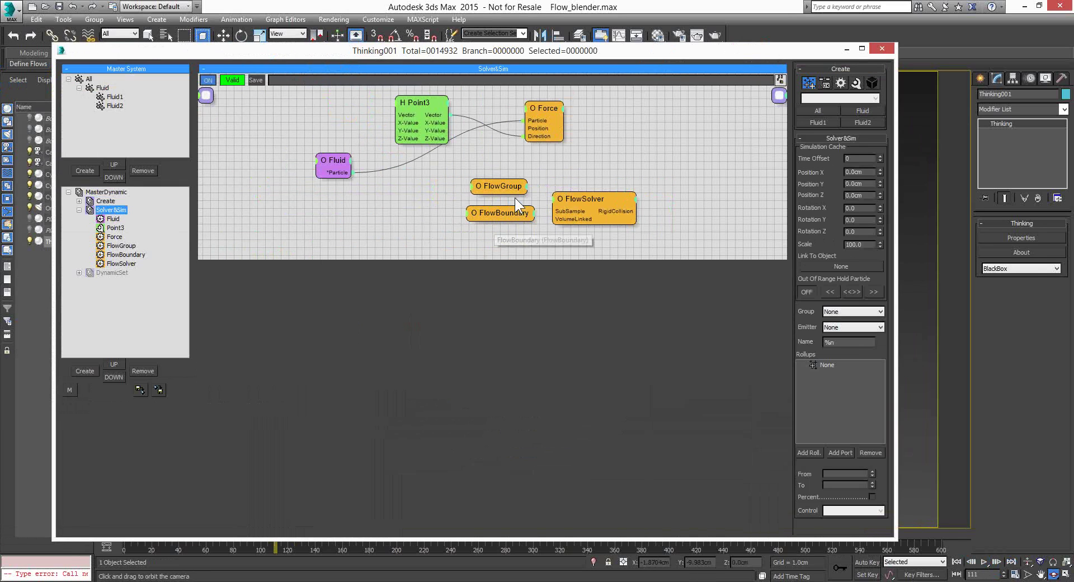
click(501, 183)
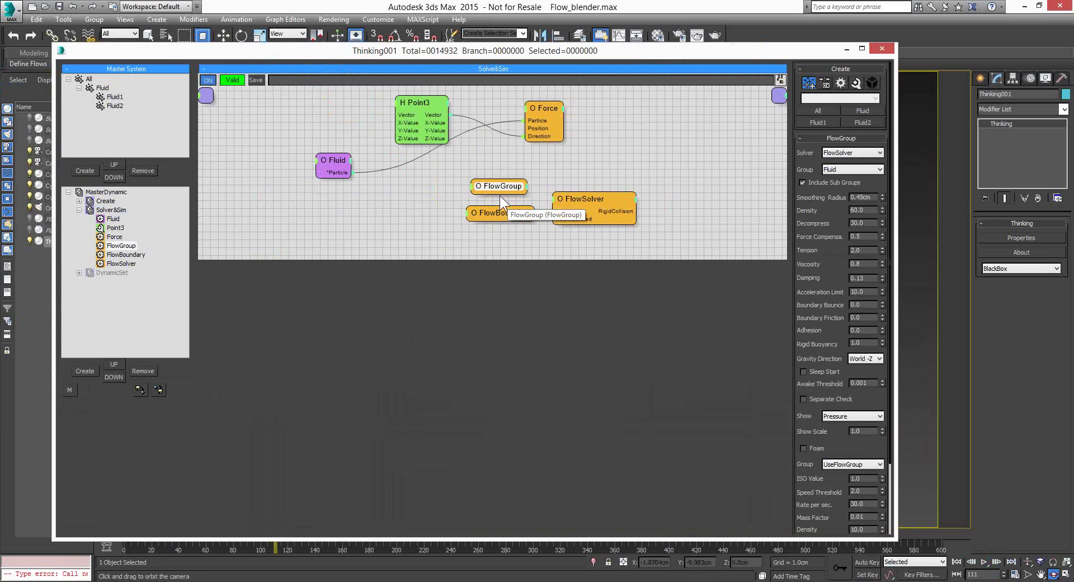
click(599, 199)
drag(599, 199, 609, 199)
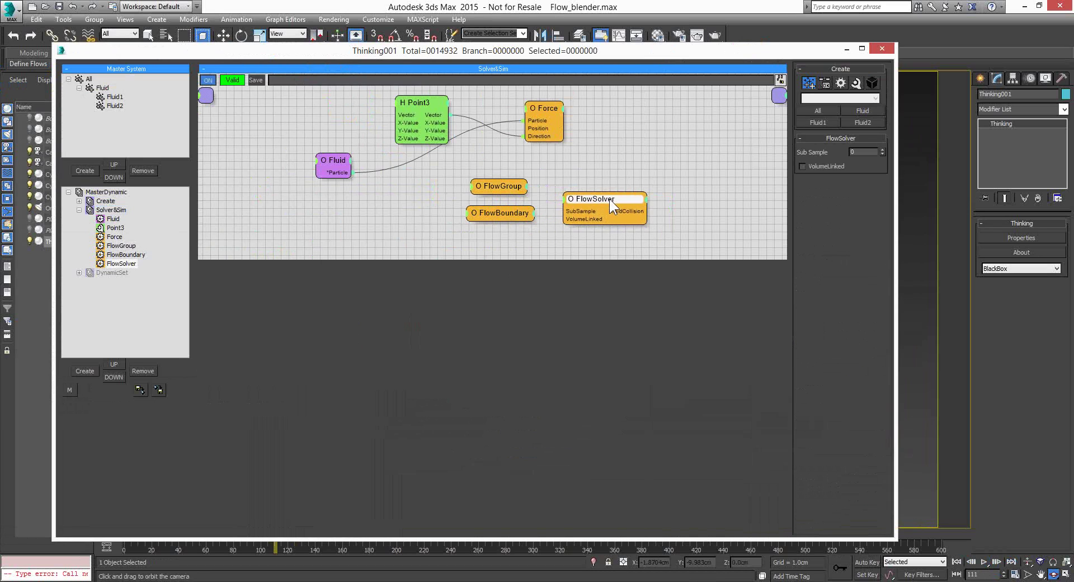
mouse_move(495, 213)
mouse_down()
mouse_move(488, 221)
mouse_move(498, 226)
mouse_up()
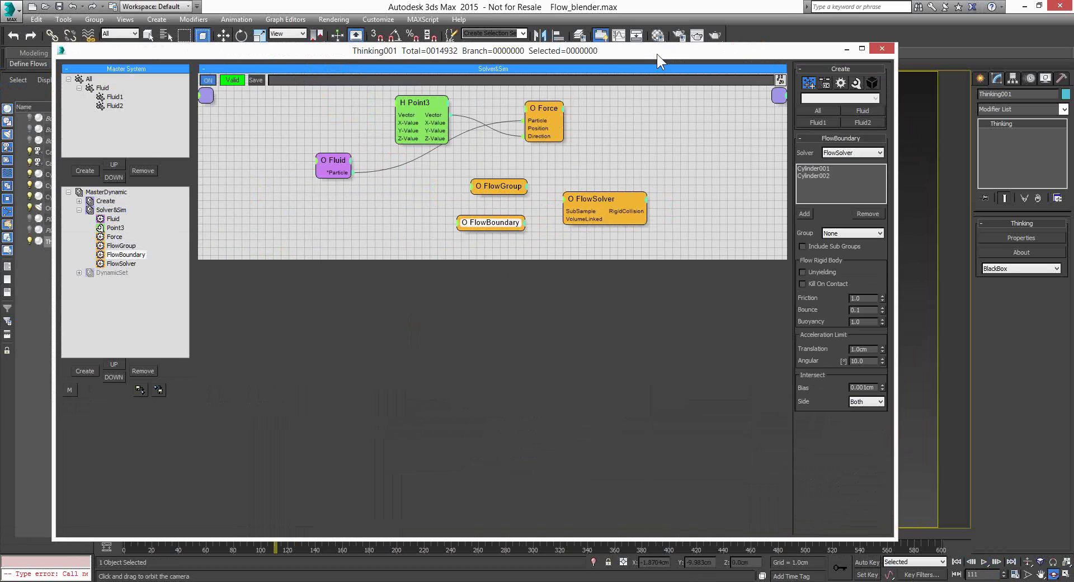
Review the FlowGroup fluid settings in Solver&Sim and return to the Create dynamic set's network.
drag(657, 53, 243, 43)
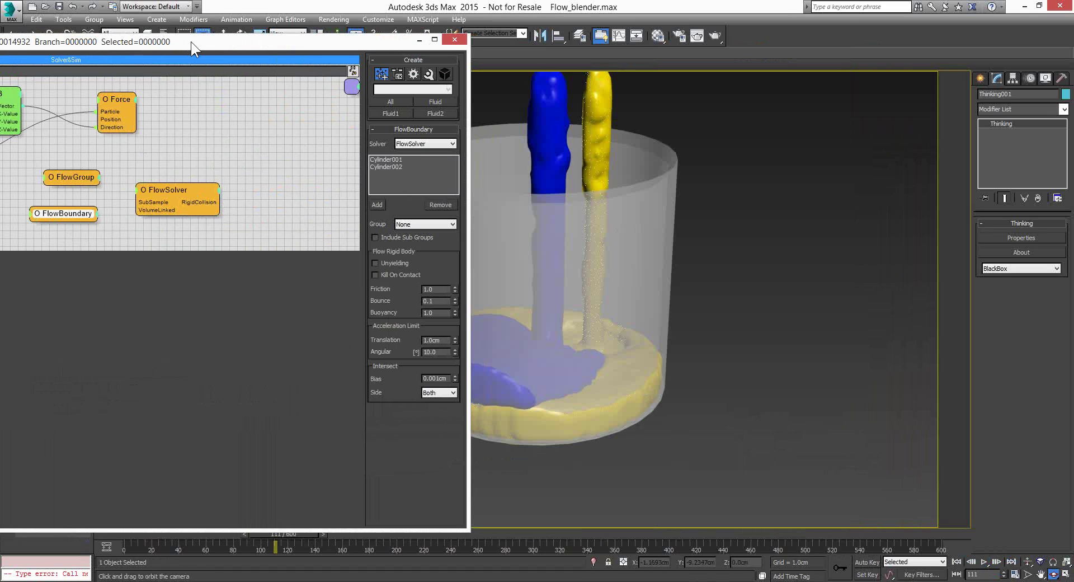
drag(190, 42, 547, 50)
click(404, 185)
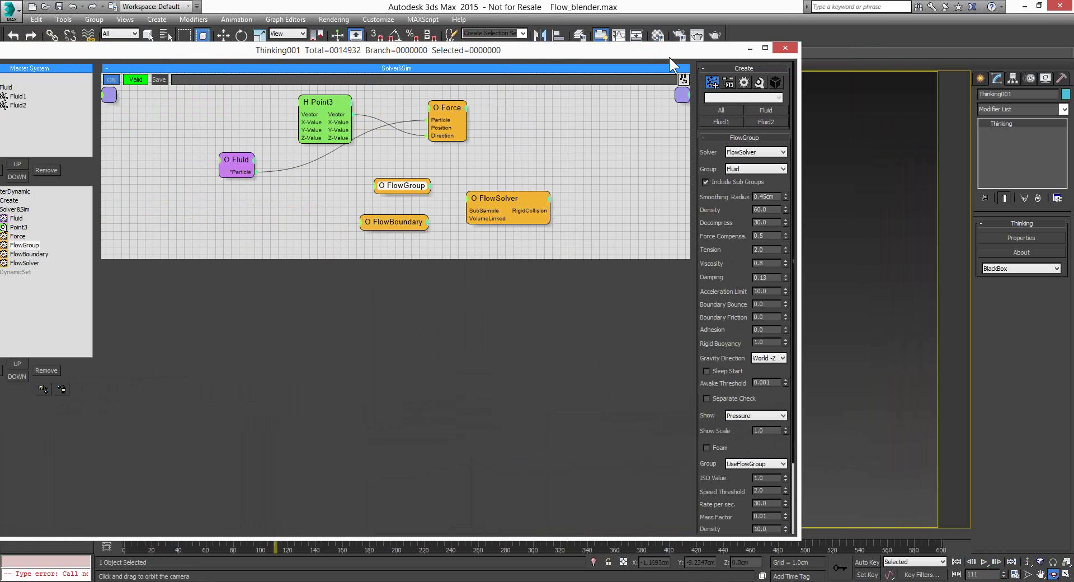
mouse_move(669, 57)
mouse_down()
mouse_move(341, 28)
mouse_move(198, 28)
mouse_move(663, 58)
mouse_up()
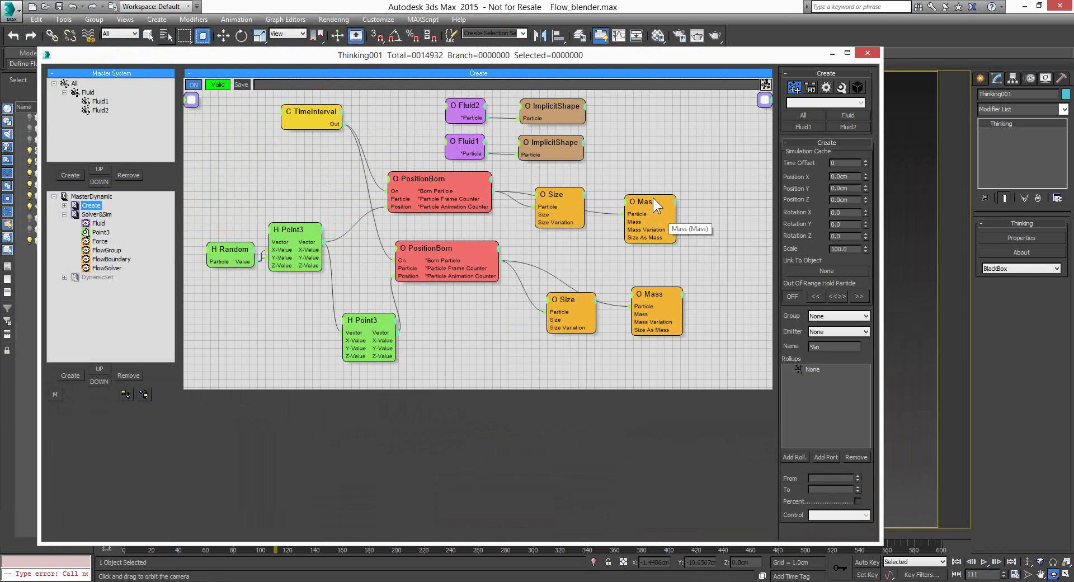
Review the mass settings of both Mass nodes and shift the network window aside to compare them with the fluids in the cylinder.
click(653, 200)
click(652, 293)
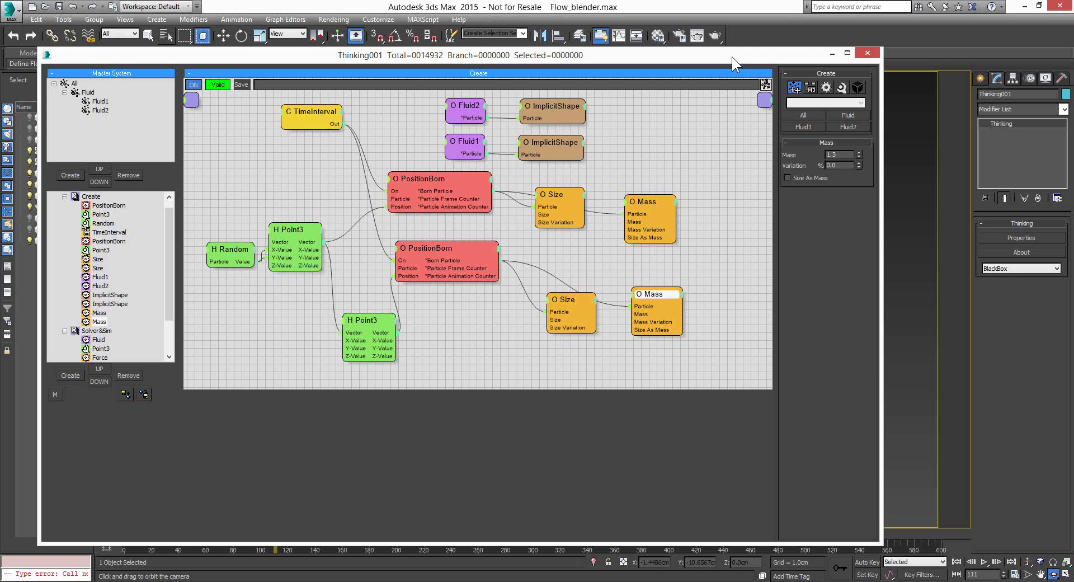
drag(731, 56, 66, 52)
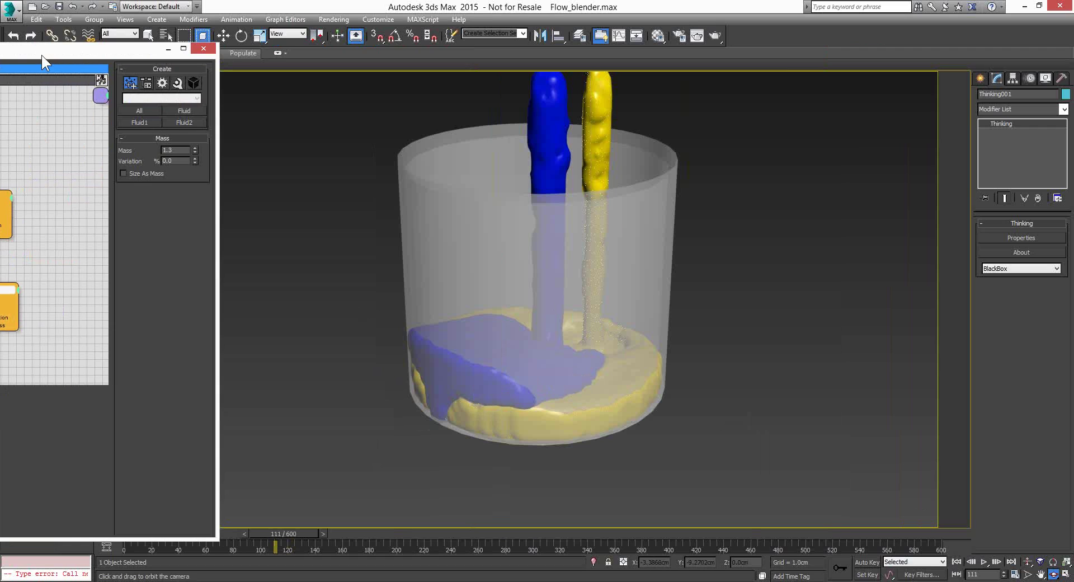
drag(46, 56, 178, 54)
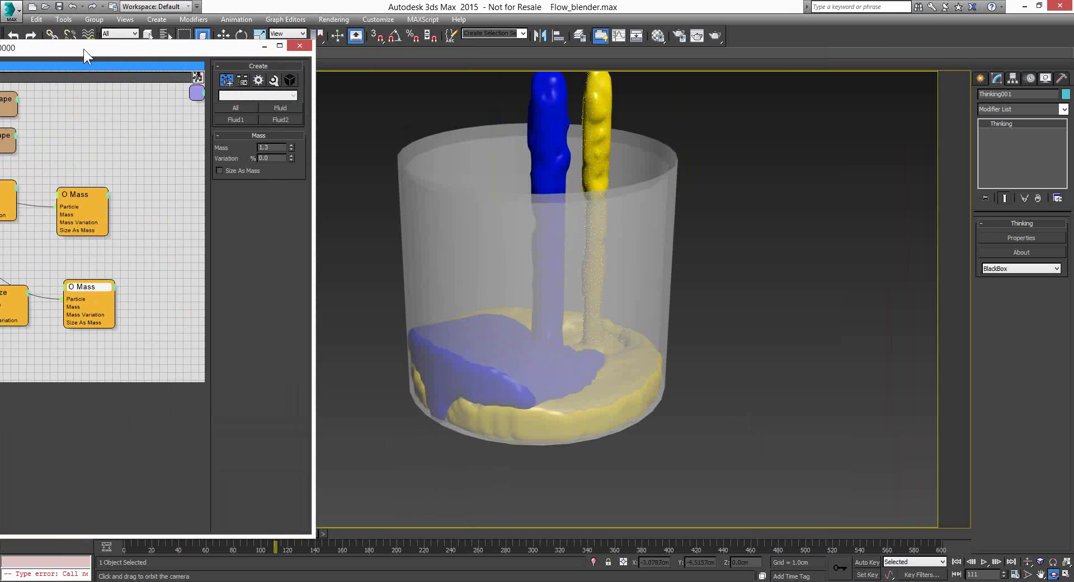
Close the Thinking001 network and open the Flow_SandClock.max scene without saving the blender scene.
click(301, 48)
click(46, 8)
click(543, 312)
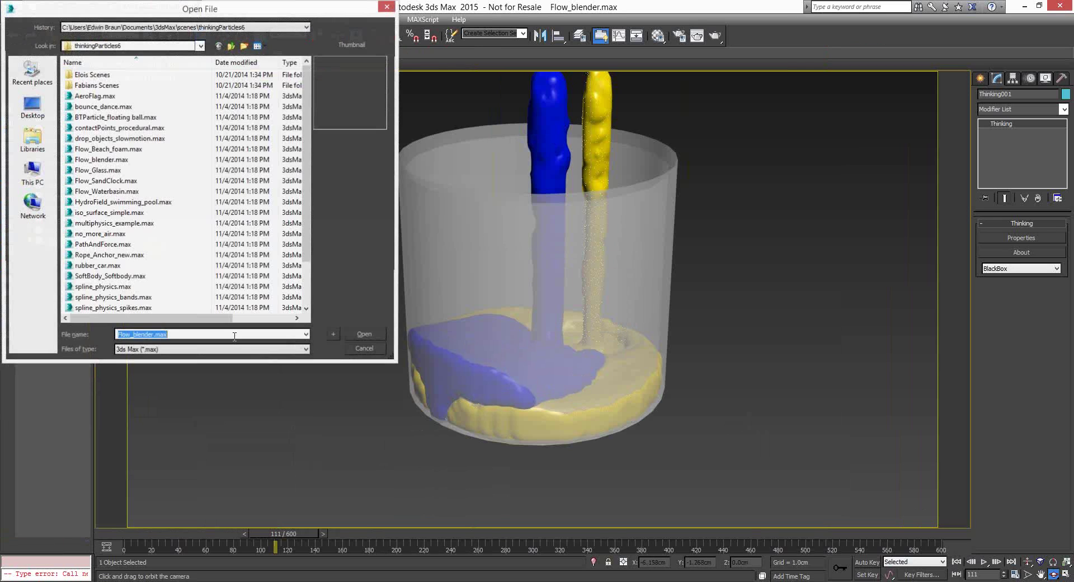
click(127, 169)
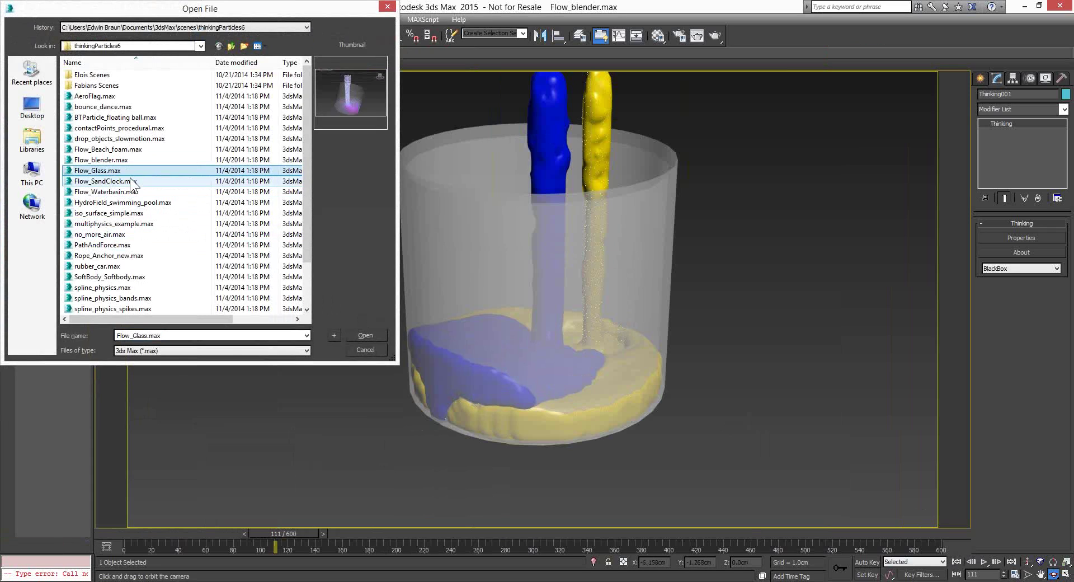
click(258, 181)
click(365, 336)
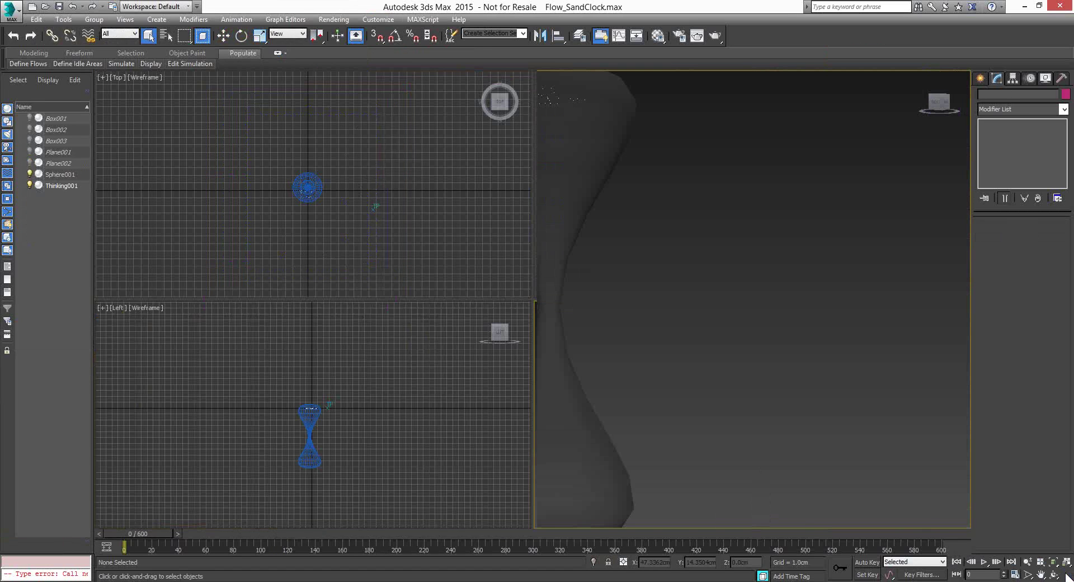
Play the sand clock simulation, stop it at frame 190 and open the Thinking001 network.
click(985, 563)
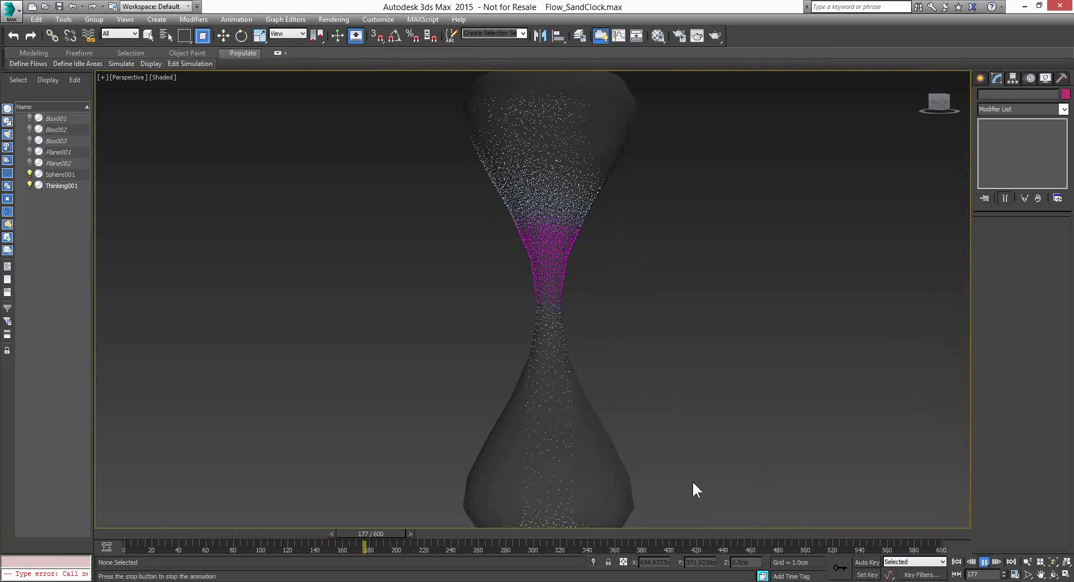
click(984, 561)
click(546, 228)
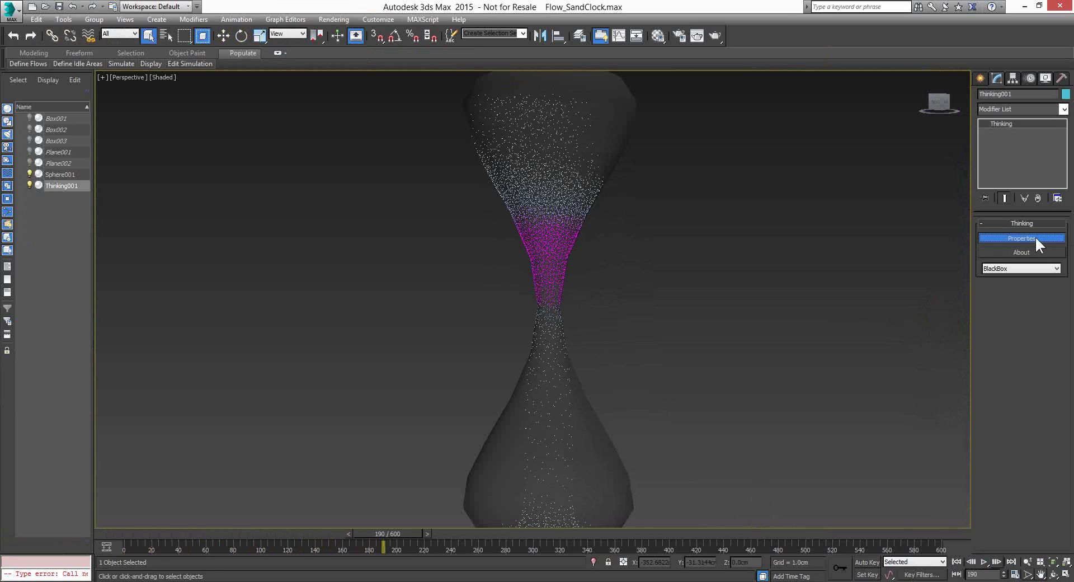
click(1035, 237)
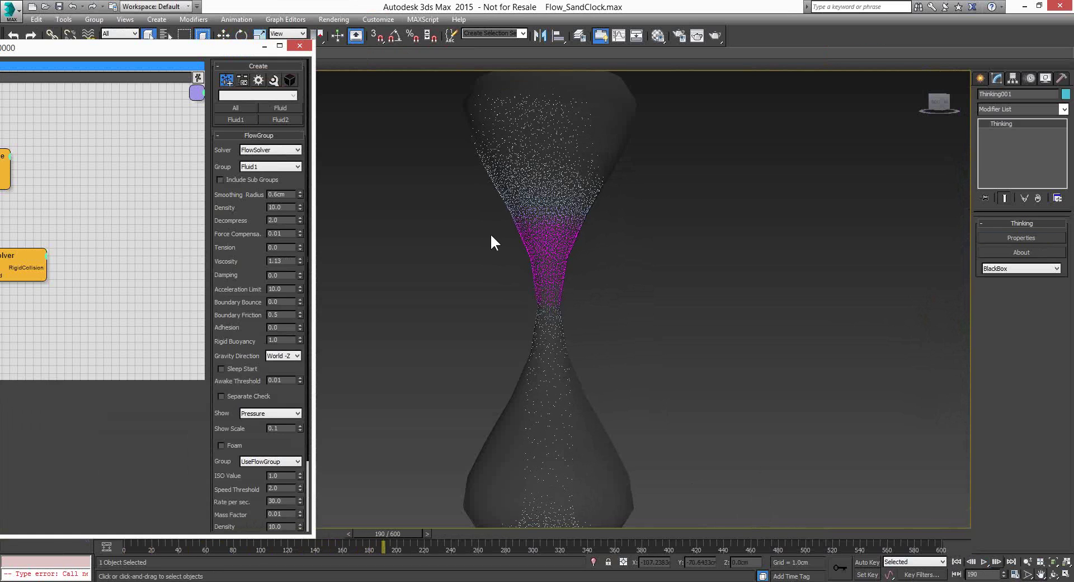
Move the network window fully into view and narrow it so the sand clock shows beside it.
middle_drag(491, 233, 739, 251)
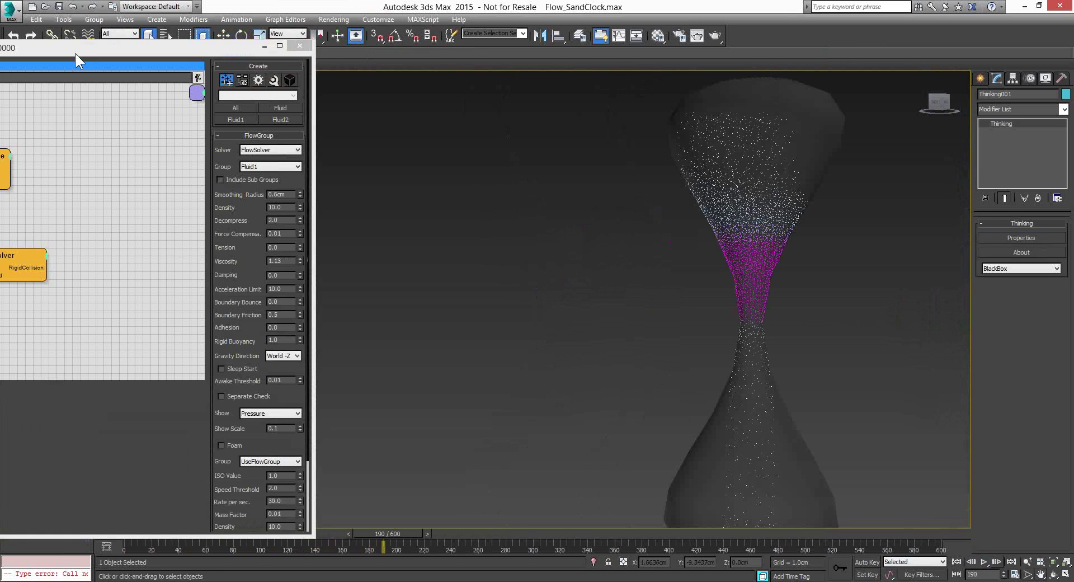
drag(75, 53, 607, 59)
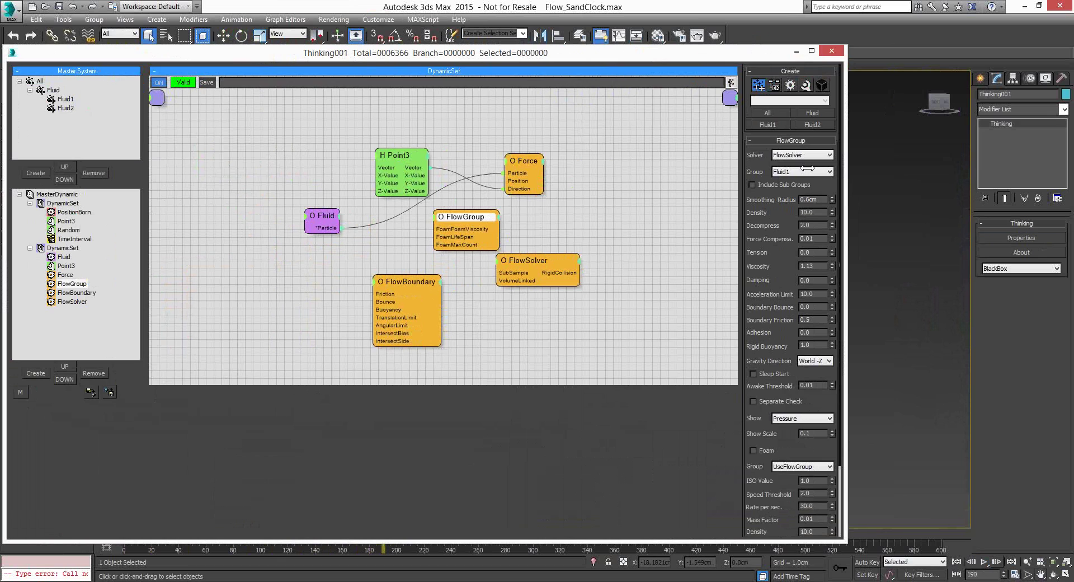
drag(808, 168, 639, 168)
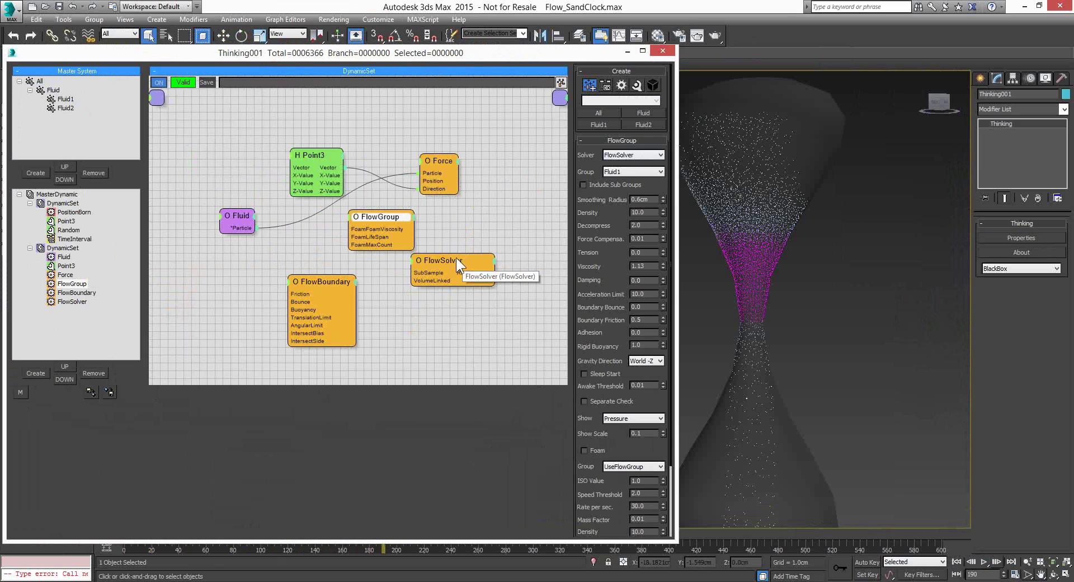
Move the FlowSolver node down beside FlowBoundary and view the FlowSolver, FlowBoundary and FlowGroup settings.
drag(455, 257, 444, 284)
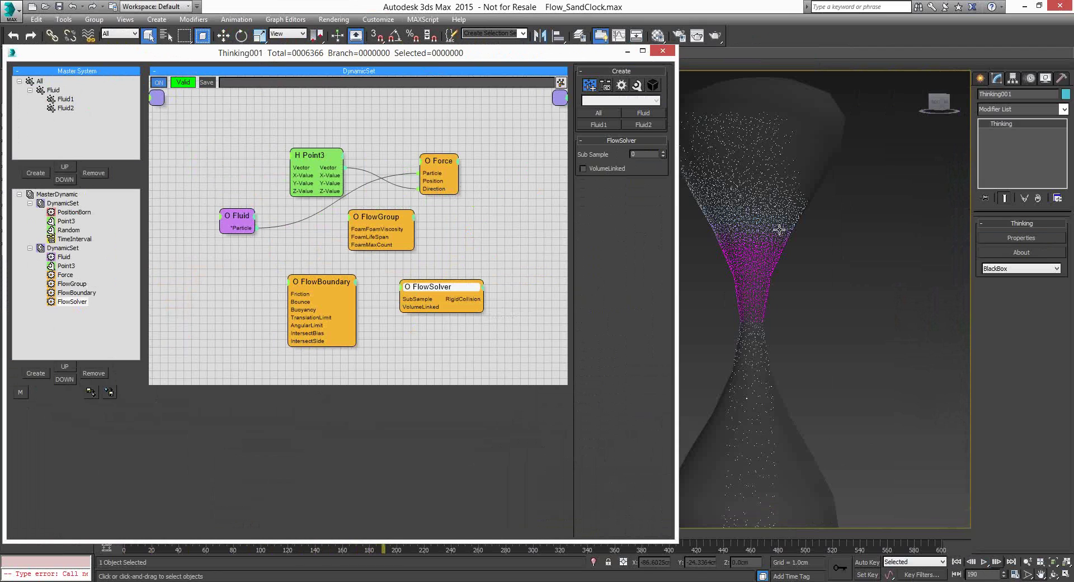
click(321, 280)
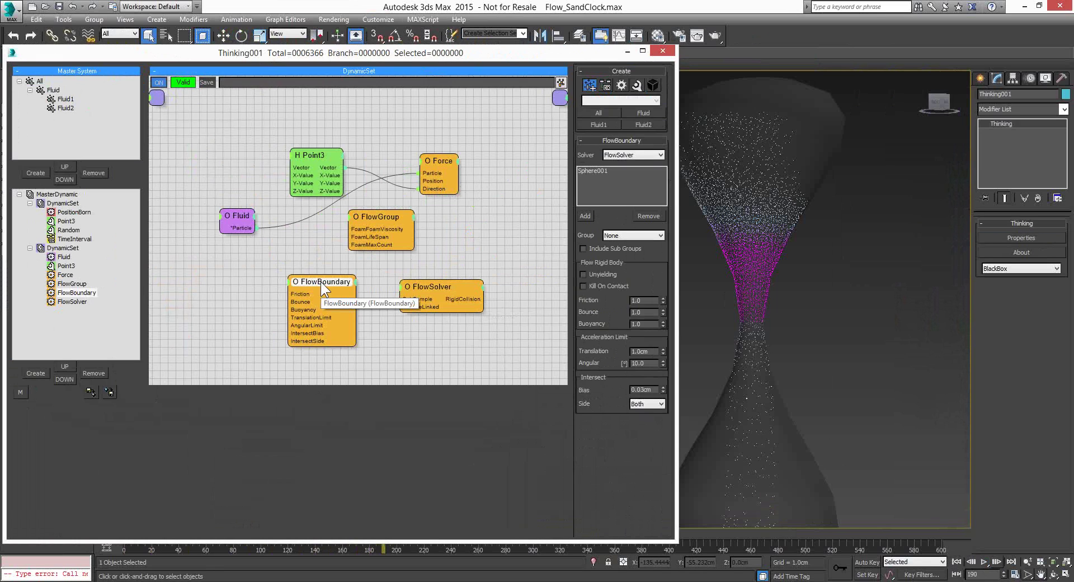
click(378, 217)
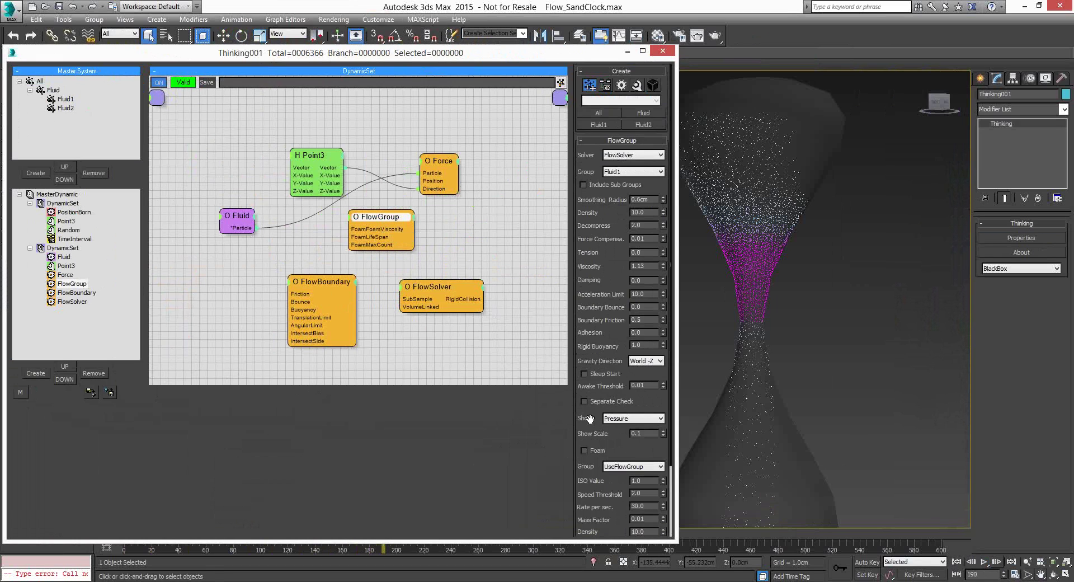
Set the FlowGroup particle display to Velocity and replay the sand clock simulation from the start, stopping at frame 130.
drag(592, 414, 640, 338)
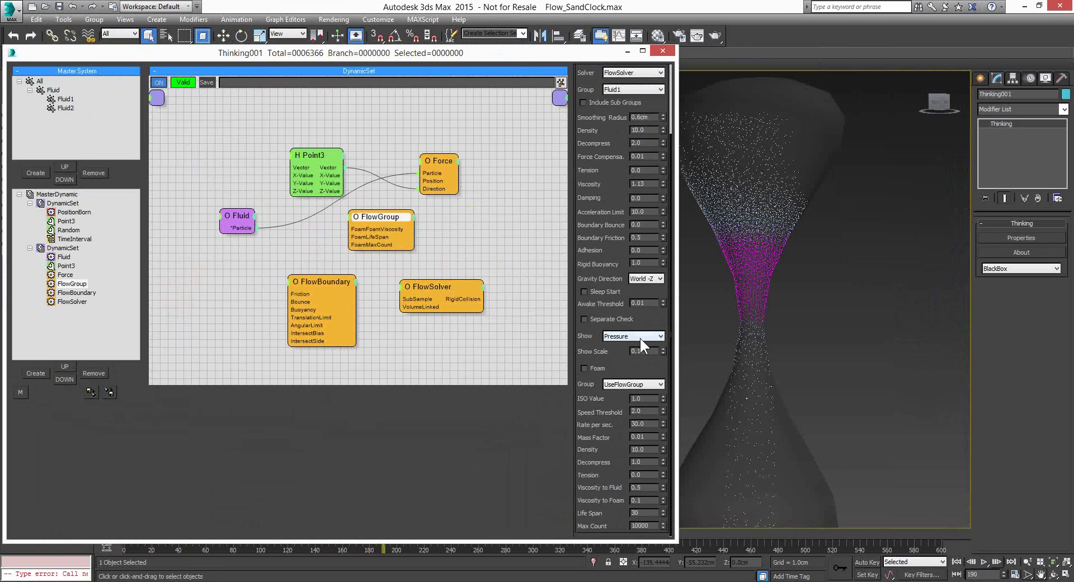
click(660, 335)
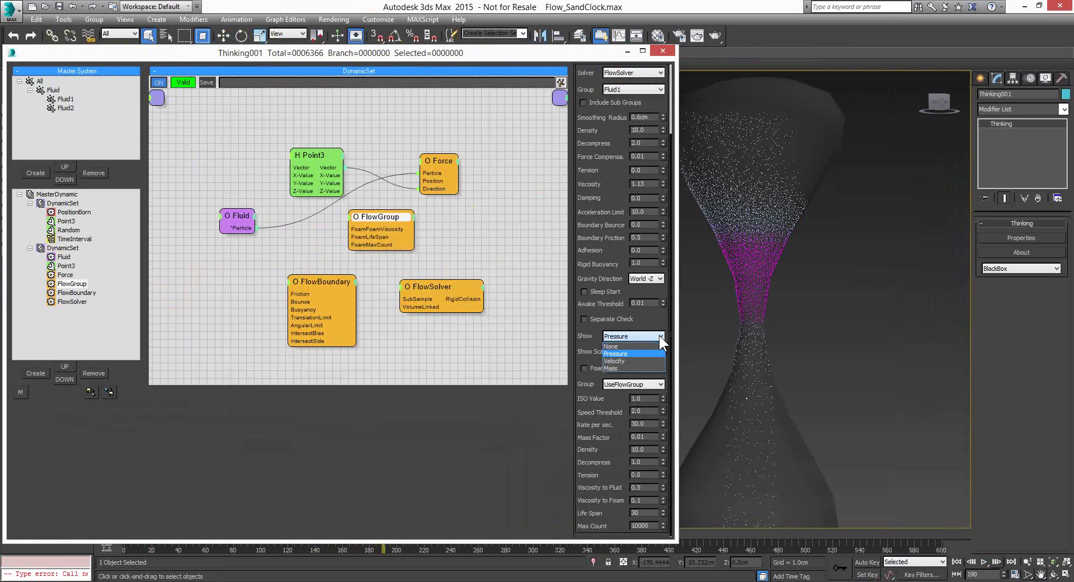
click(626, 361)
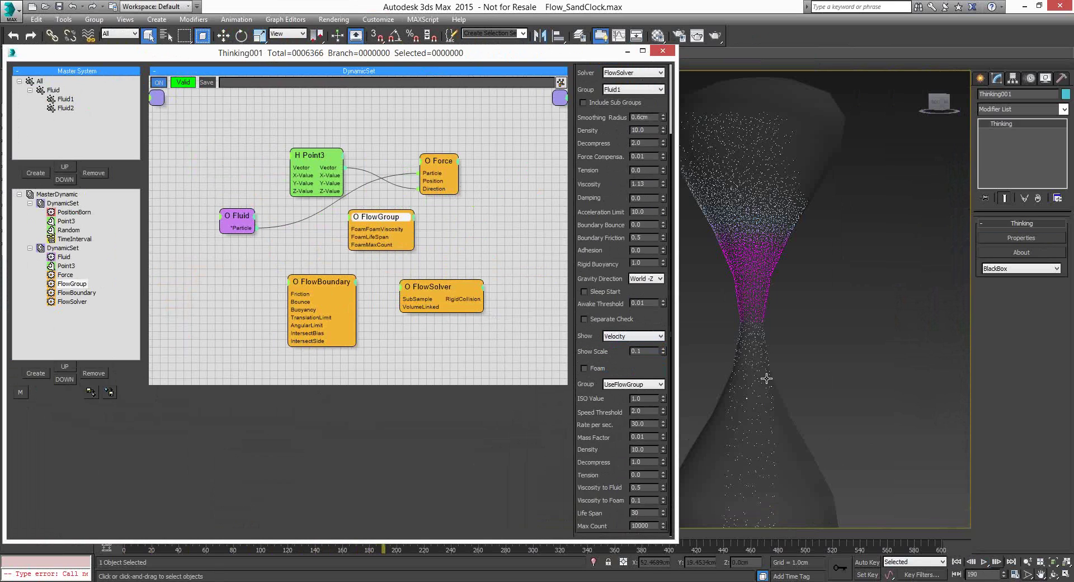
click(957, 562)
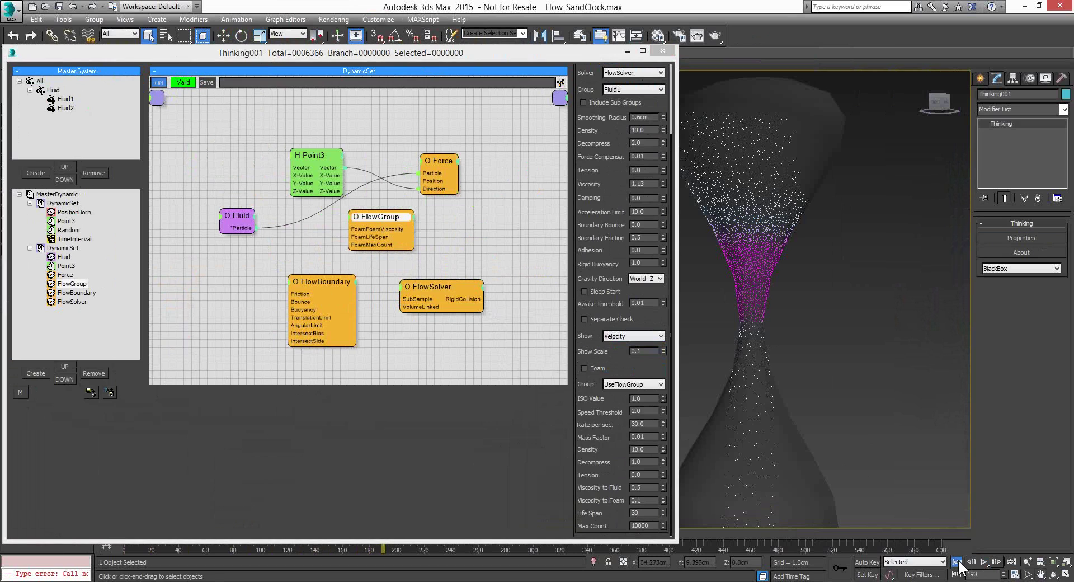
click(985, 563)
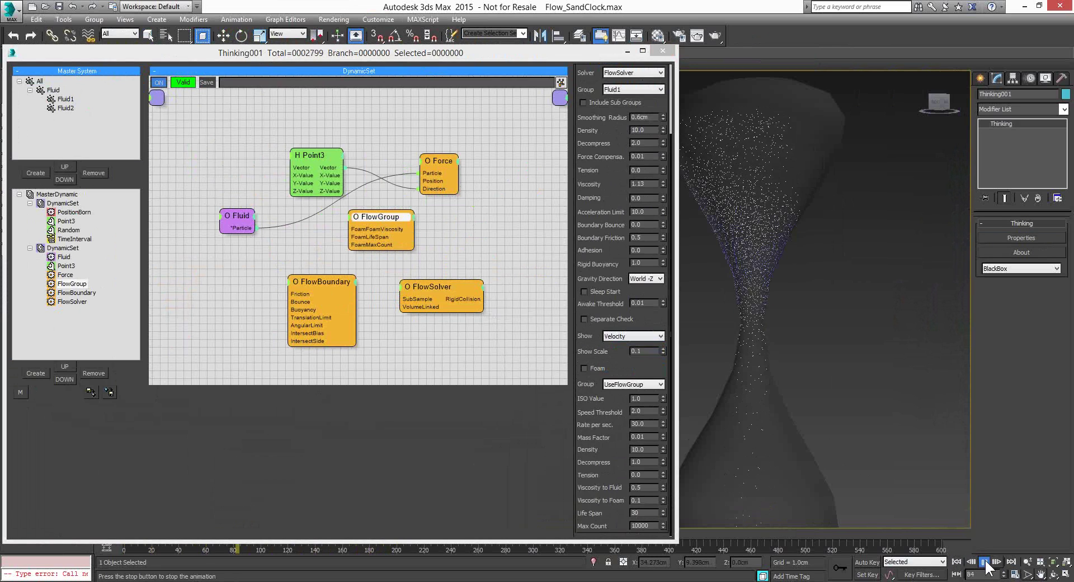
click(984, 562)
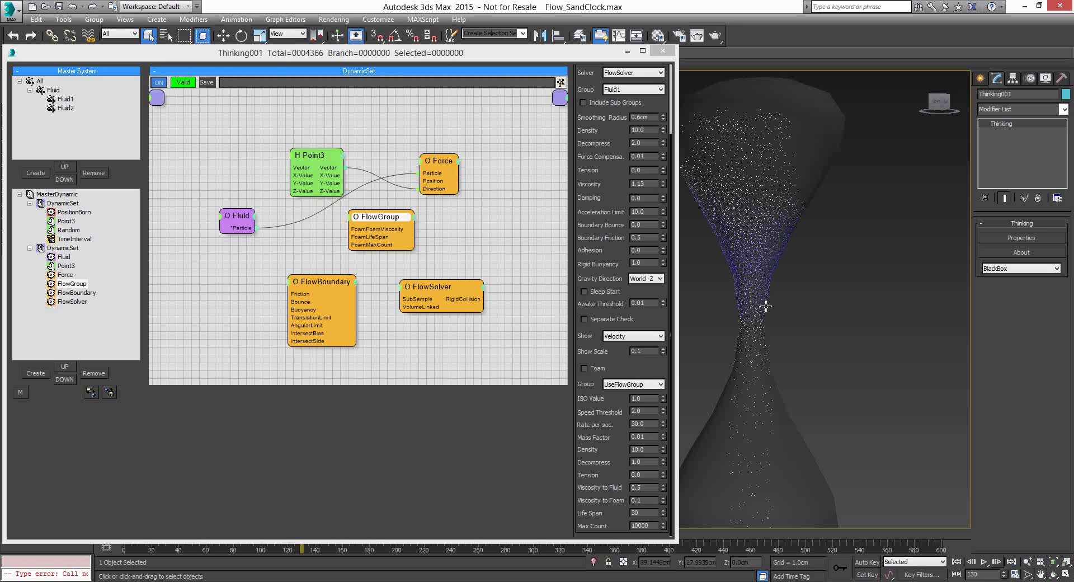
Set the FlowGroup particle display to Pressure and replay the simulation from the start, stopping at frame 166.
click(627, 336)
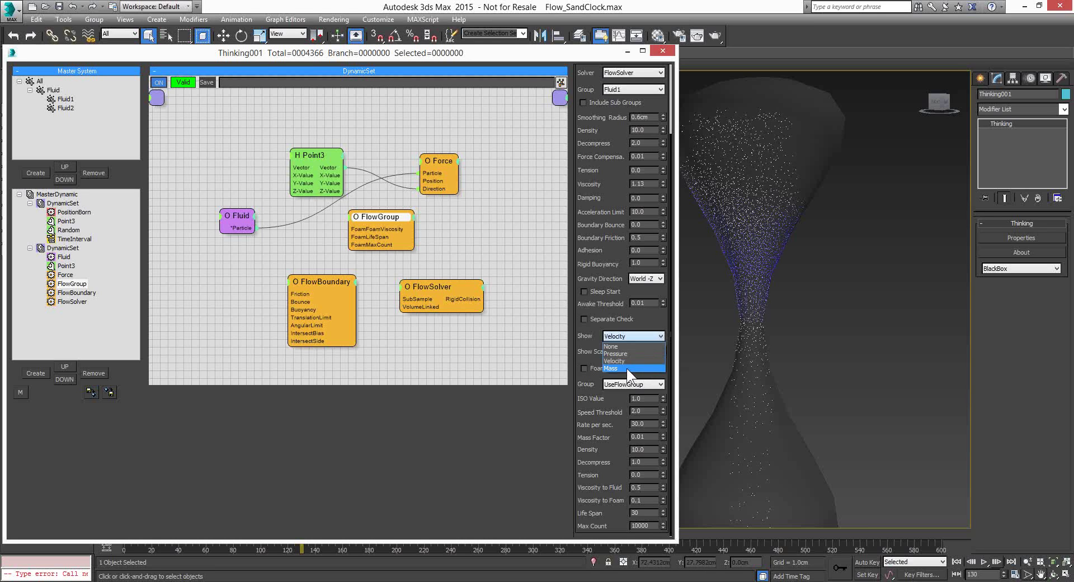
click(625, 353)
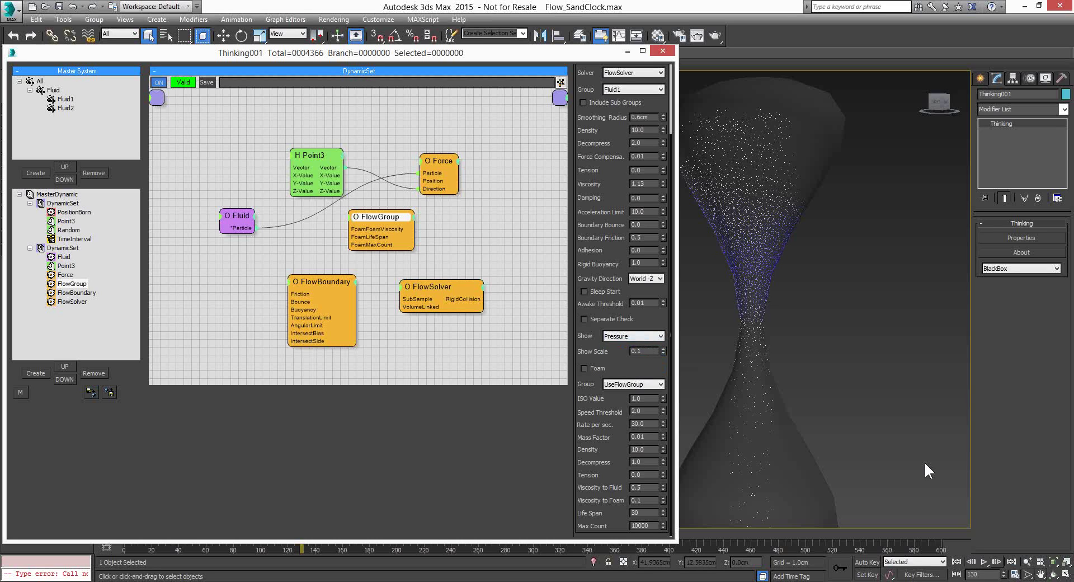
click(957, 561)
click(984, 562)
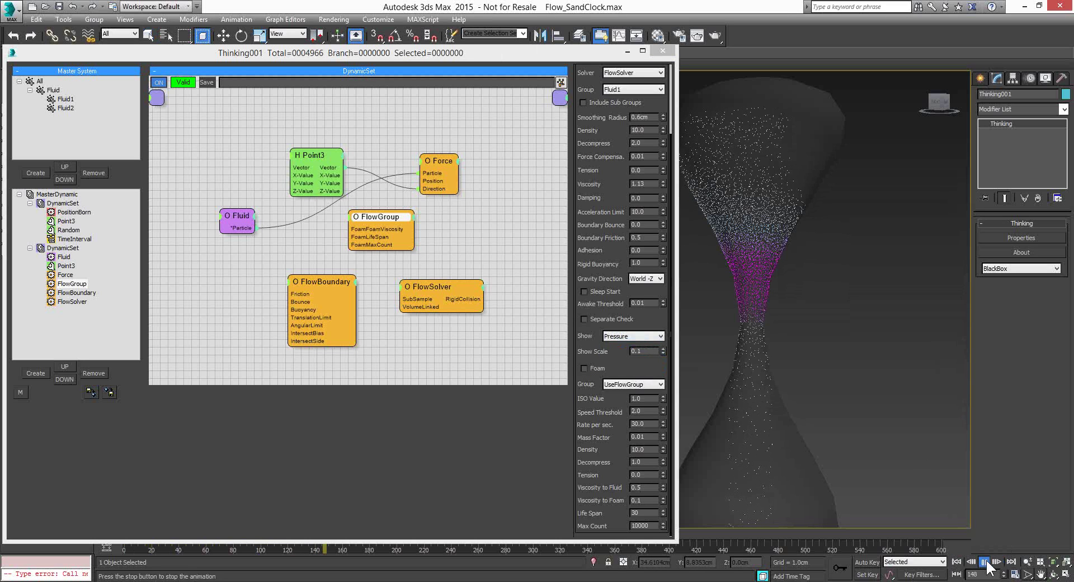
click(984, 562)
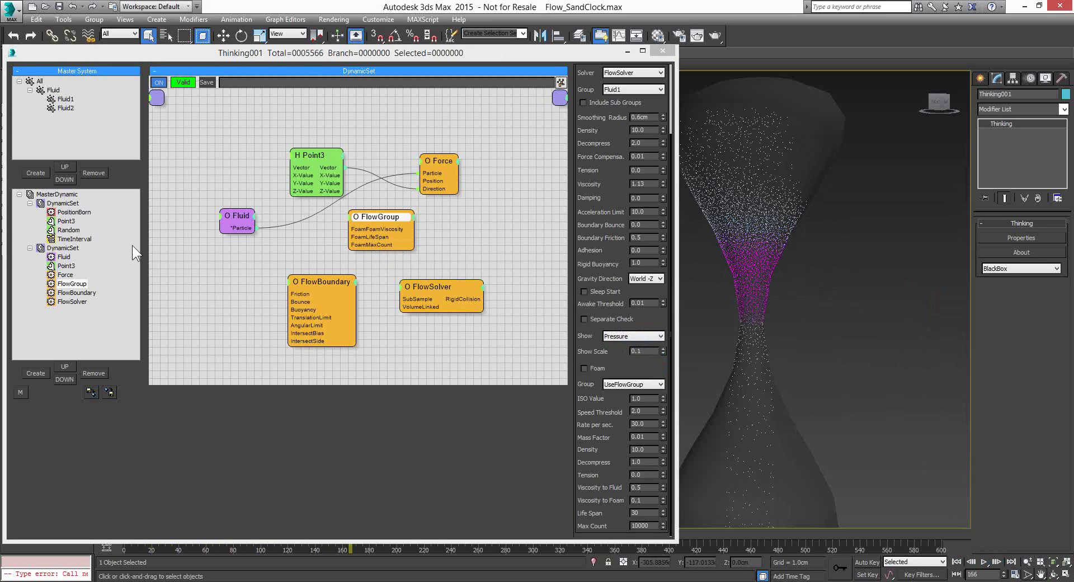
Open the Flow_Waterbasin.max scene without saving the sand clock scene.
click(45, 7)
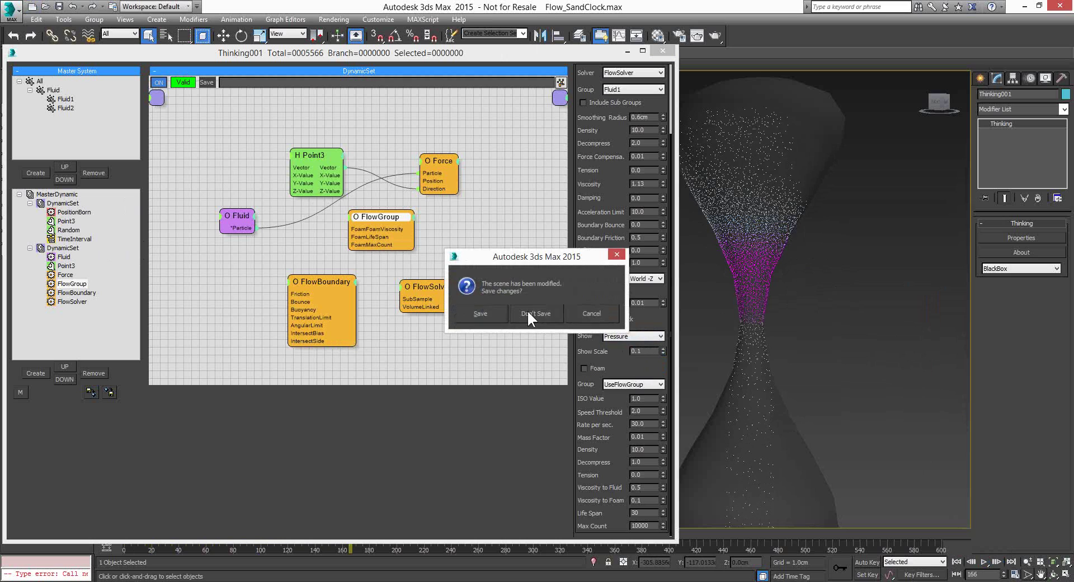
click(523, 315)
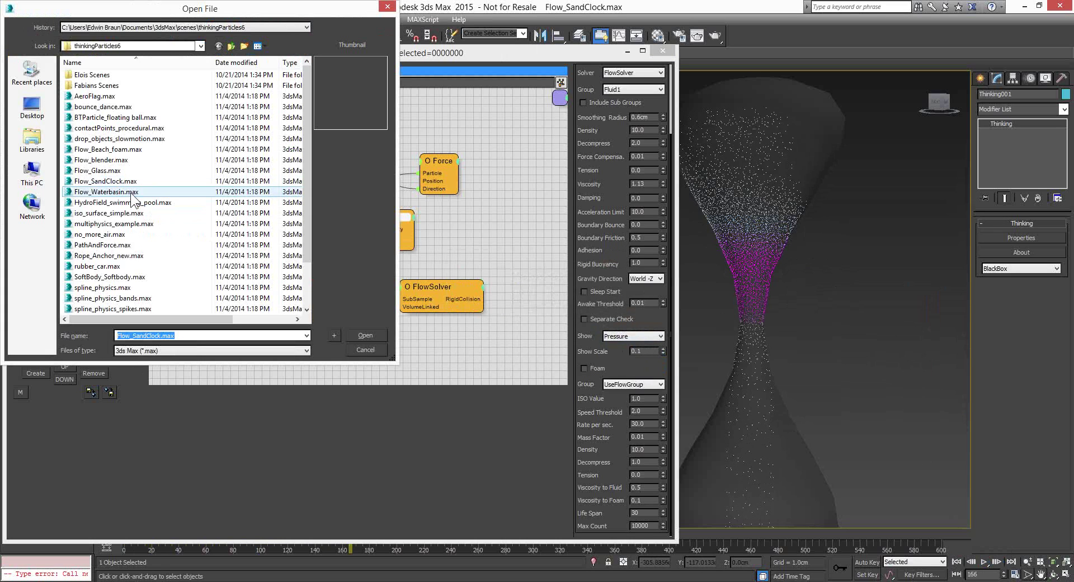
click(132, 194)
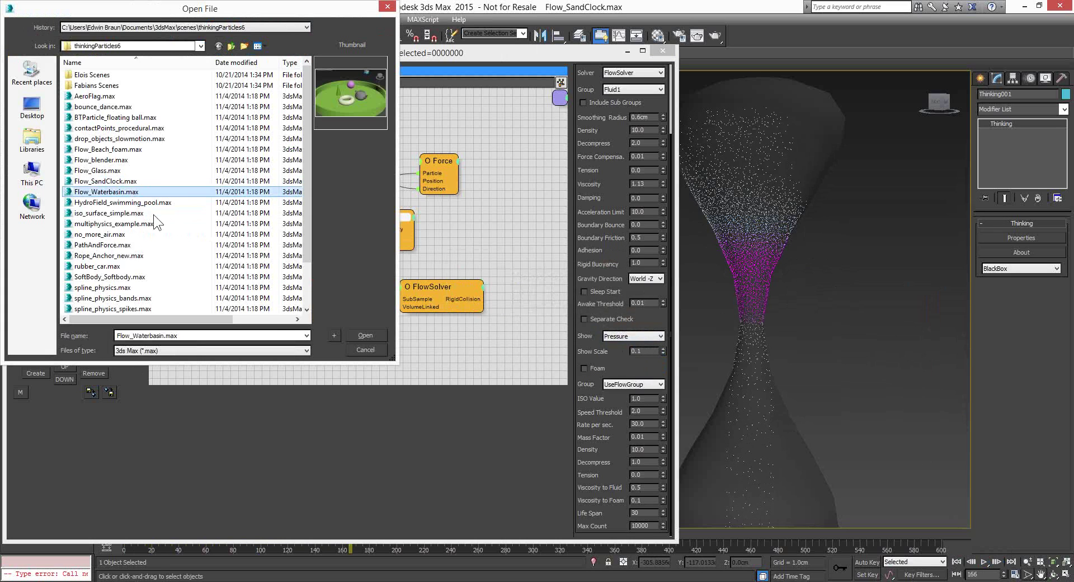
click(369, 335)
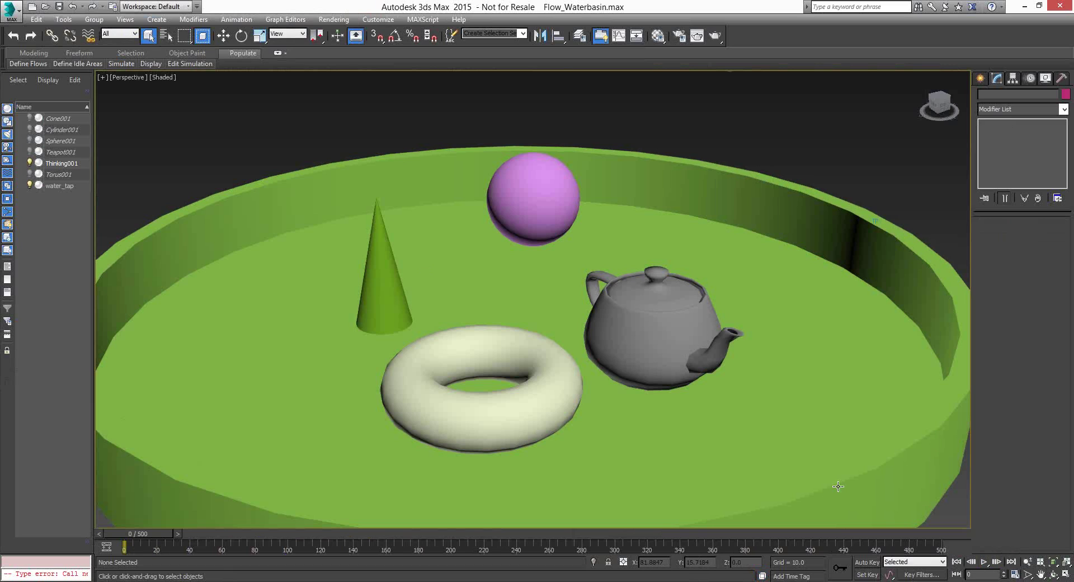
Play the water basin simulation, stop it at frame 86 and inspect the fluid close up around the torus, cone and teapot.
click(984, 561)
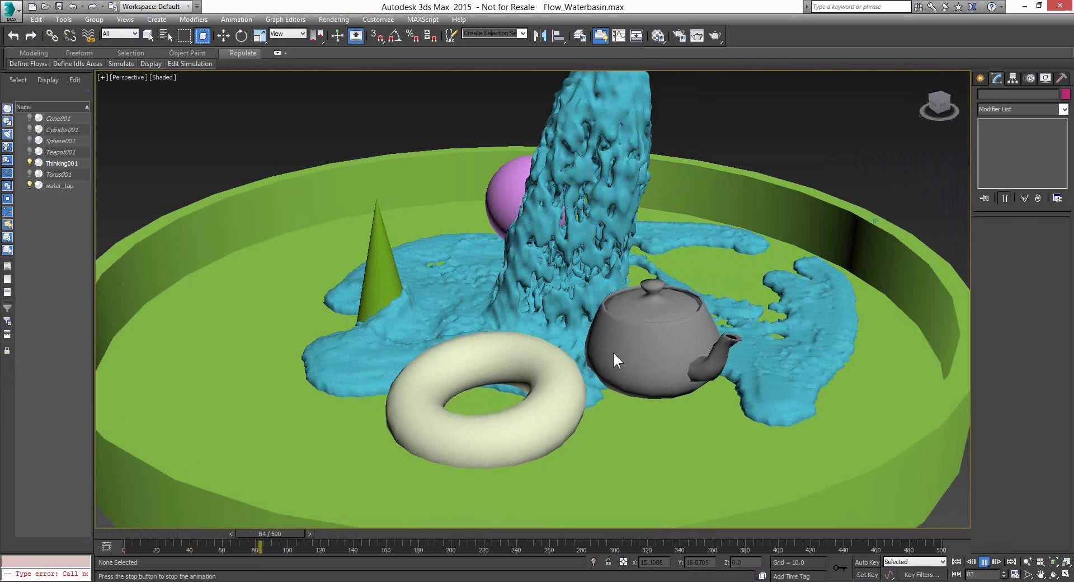
click(984, 562)
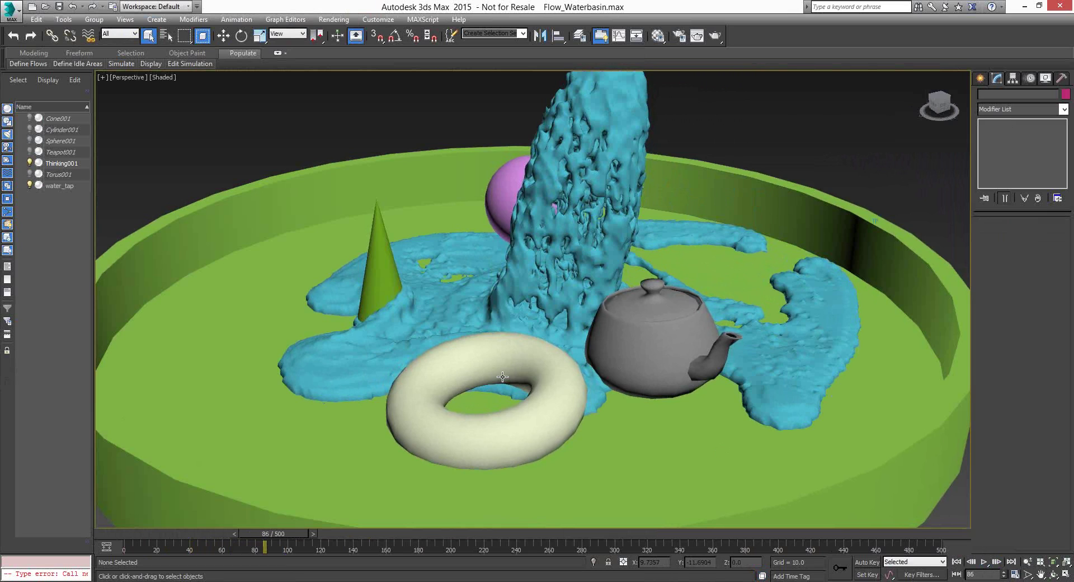
scroll(503, 376, down, 5)
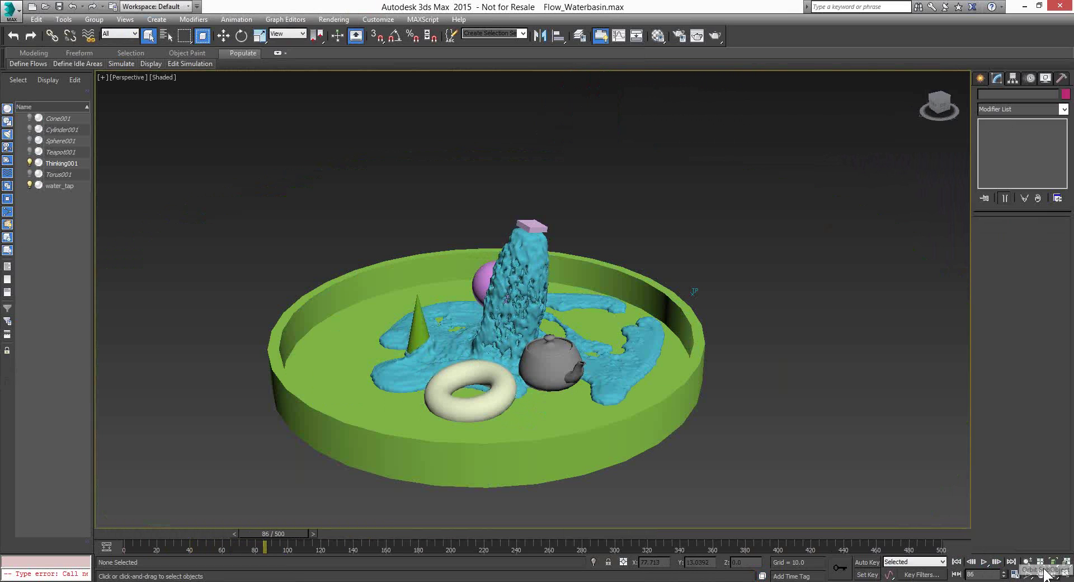
click(1027, 562)
scroll(499, 364, up, 5)
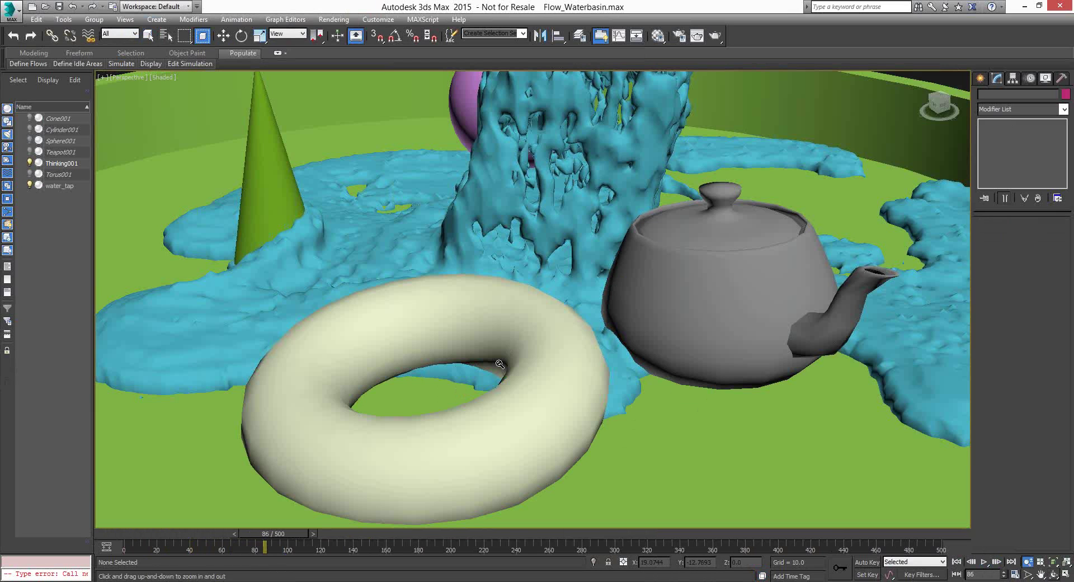
key(ctrl+r)
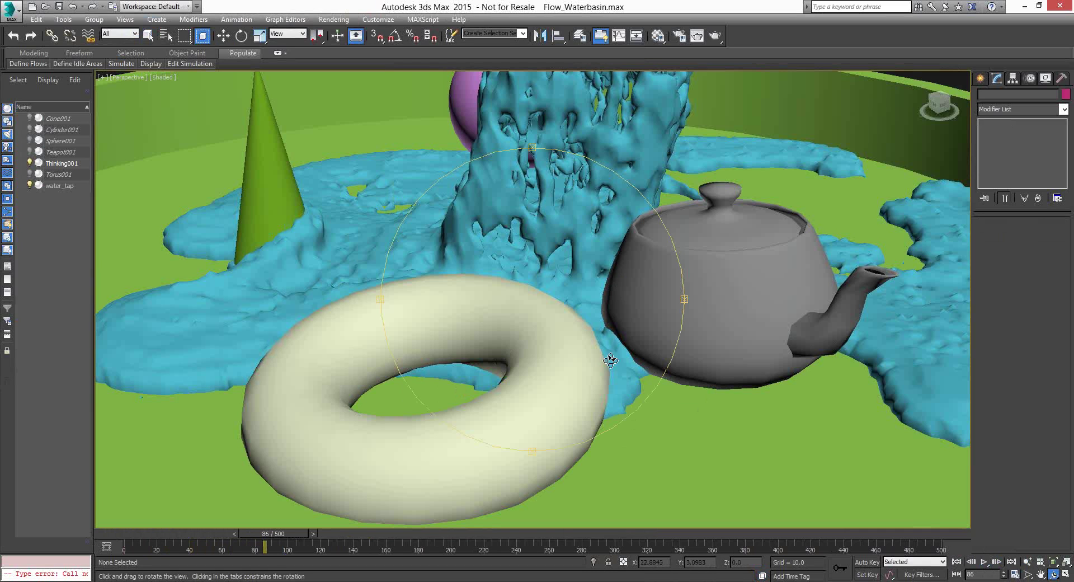
drag(610, 360, 671, 362)
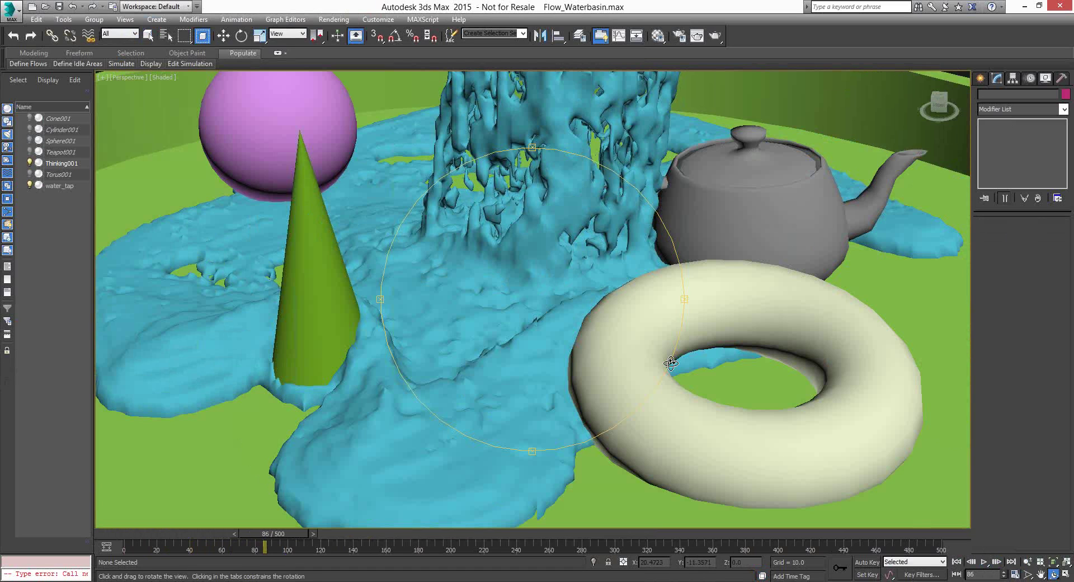
Inspect the water basin fluid from above the torus and teapot, and in a wider view of the basin.
drag(671, 363, 671, 406)
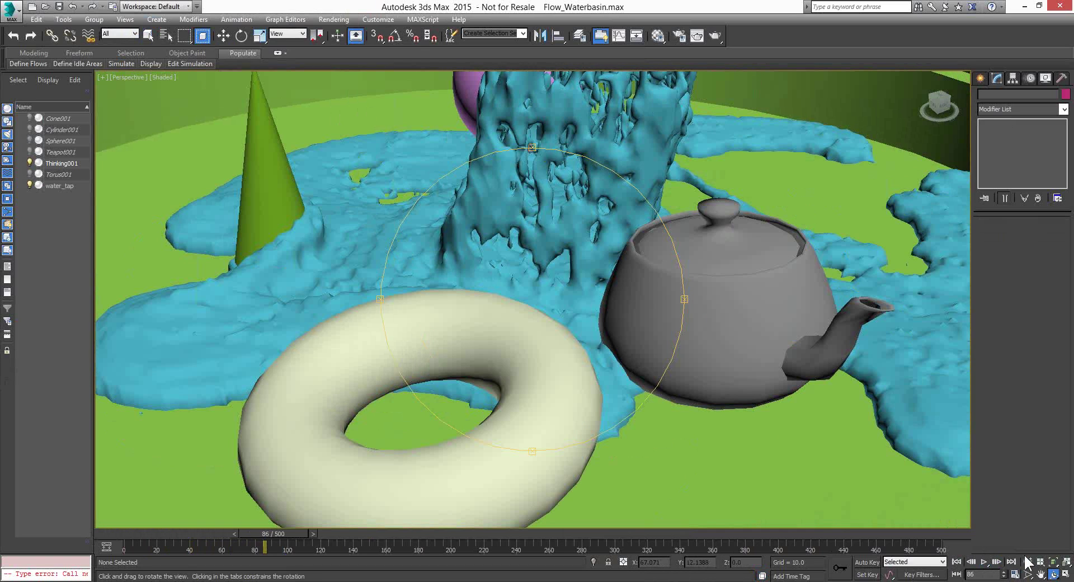
click(1028, 562)
drag(392, 252, 357, 65)
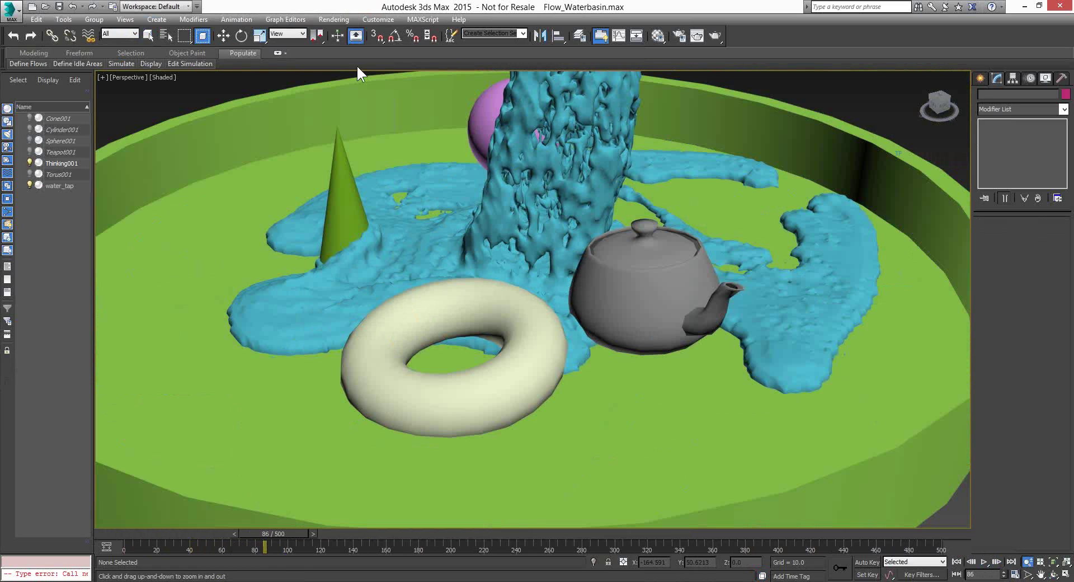
Open the HydroField_swimming_pool.max scene, adopting the file's unit scale.
click(44, 7)
click(154, 203)
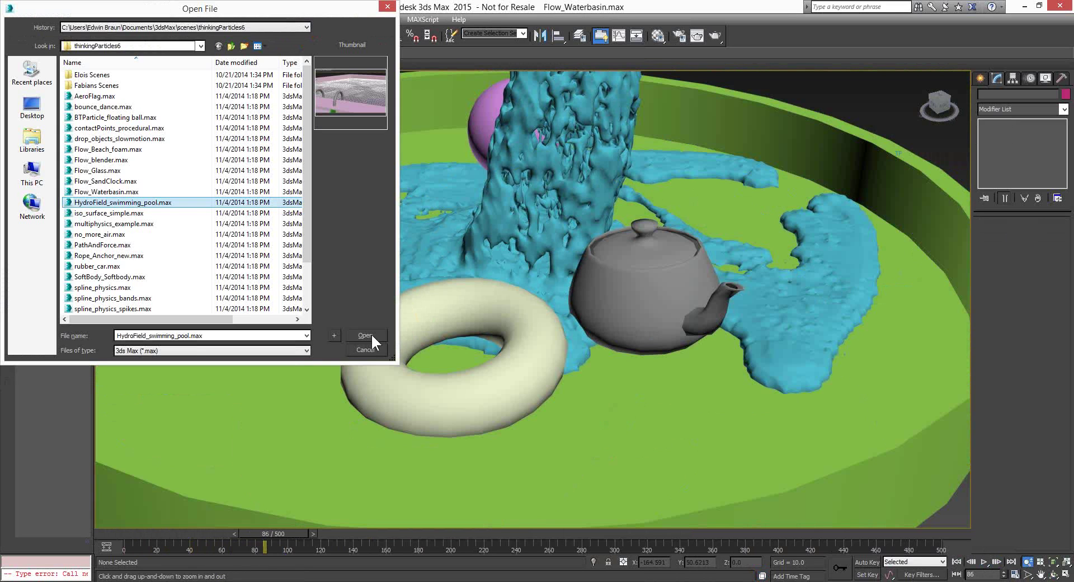
click(365, 335)
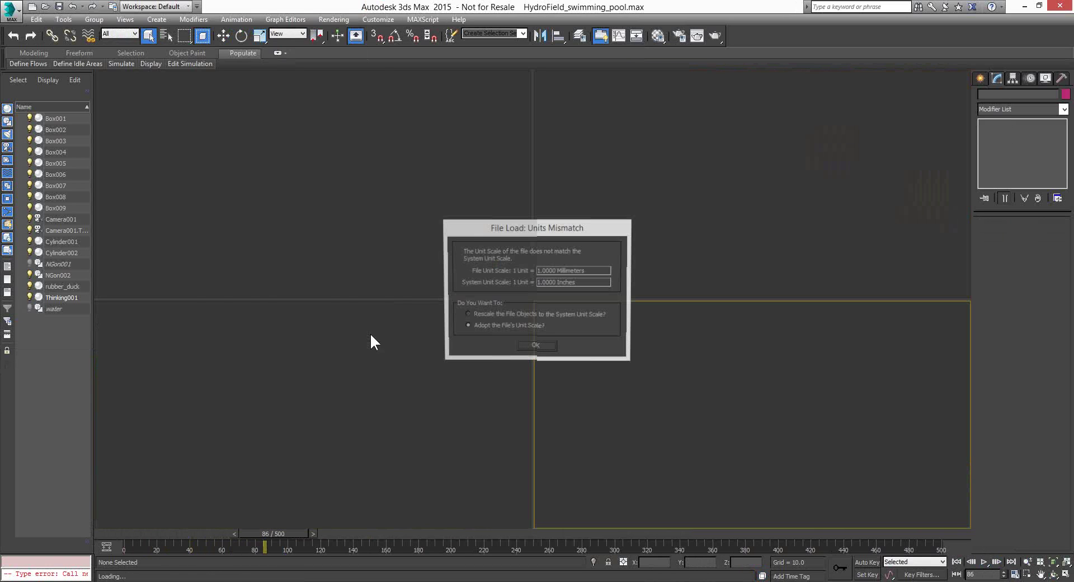
click(537, 346)
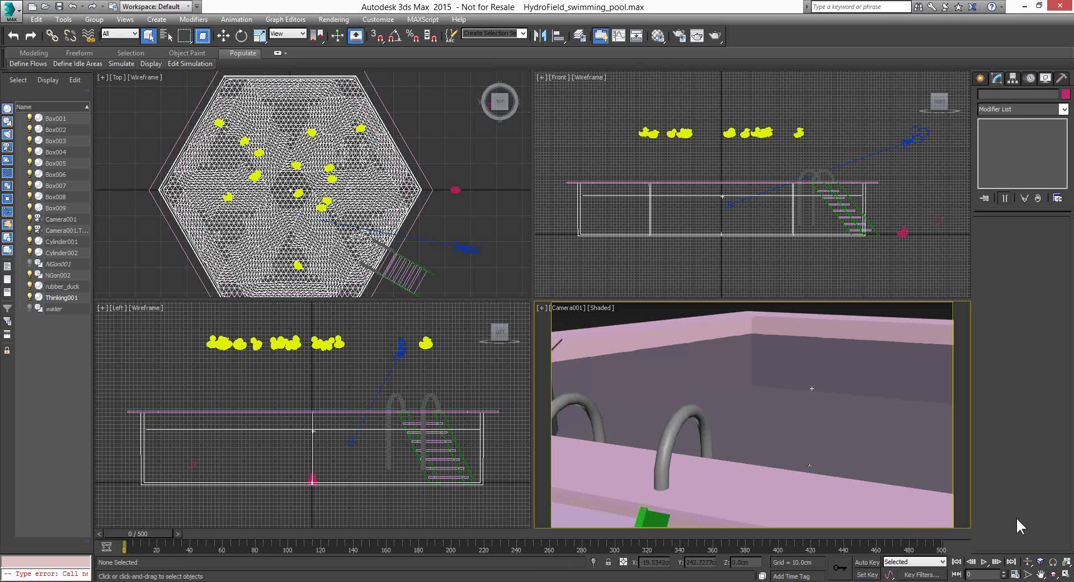
Show the Camera001 view full size with nothing selected, play the swimming pool simulation and stop it at frame 77.
click(1065, 574)
click(547, 312)
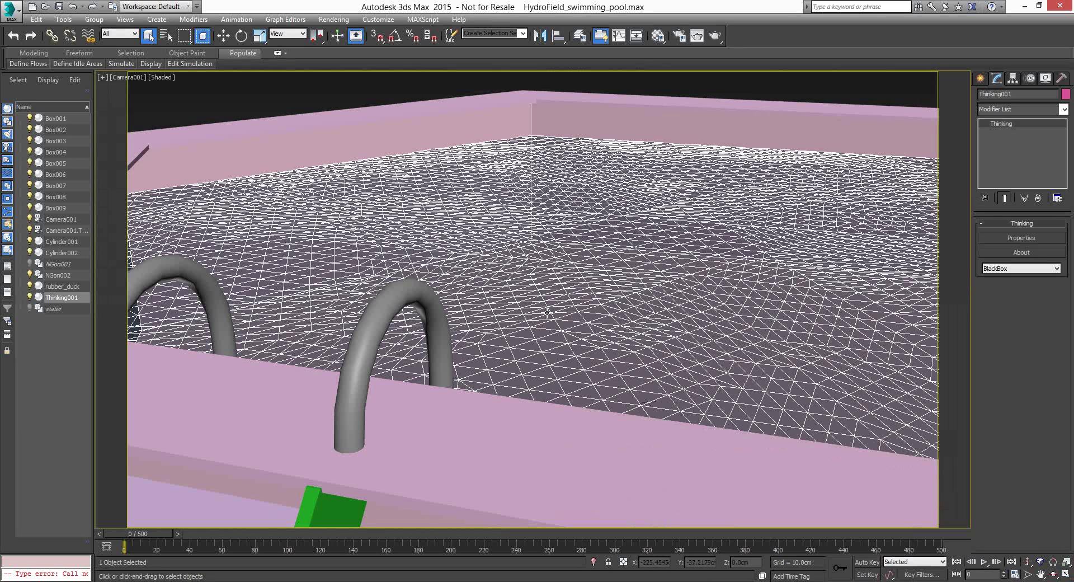
click(763, 86)
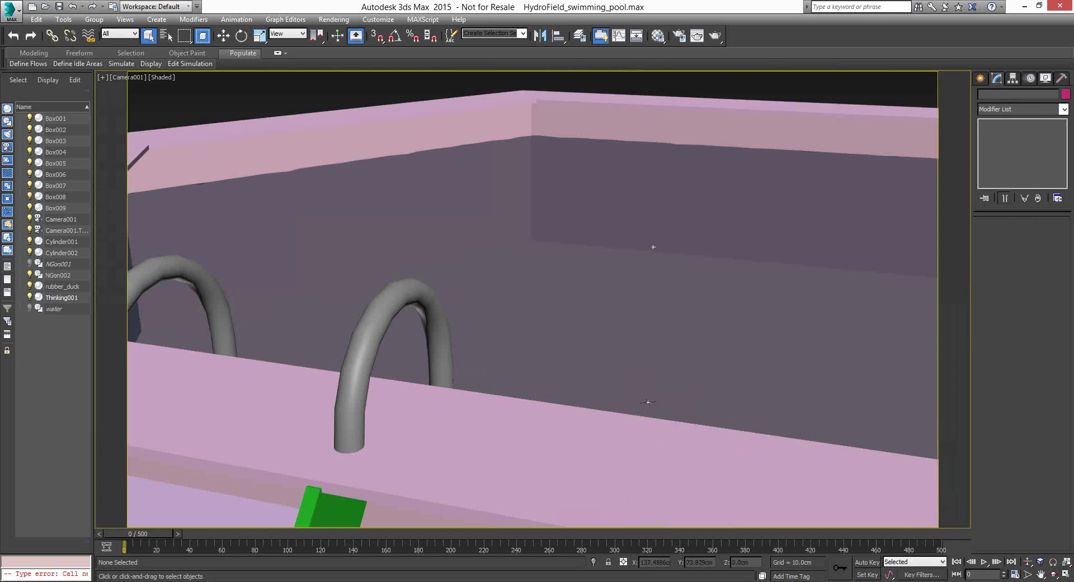
click(984, 561)
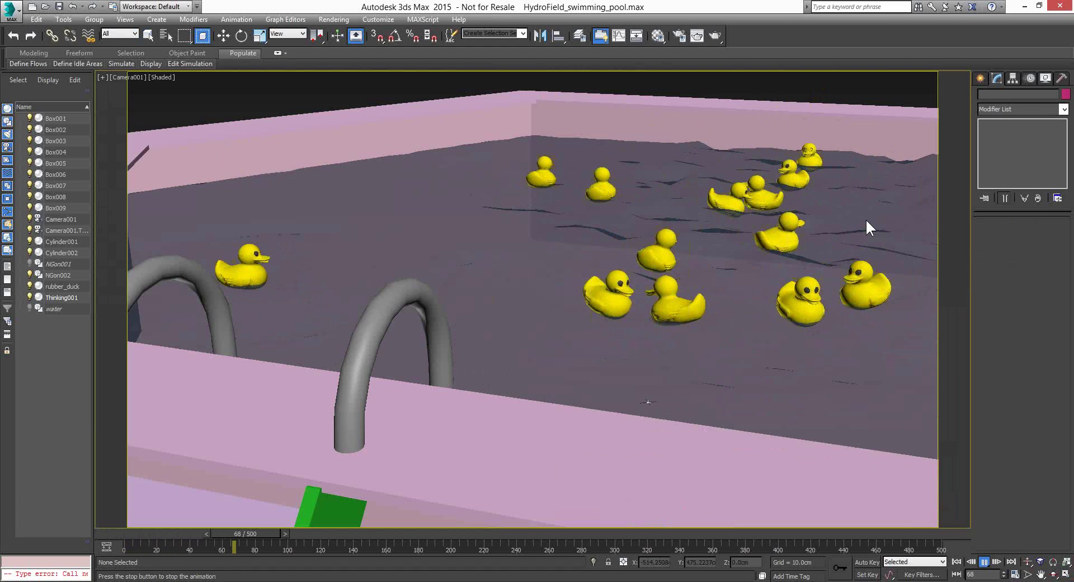
click(984, 562)
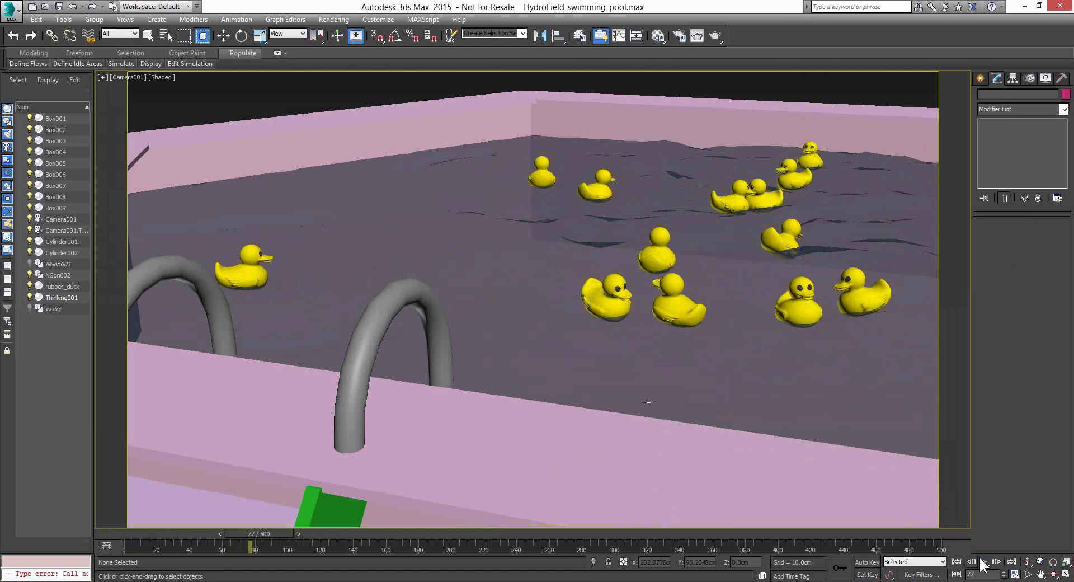
Open the Thinking001 particle setup and examine the PositionBorn operator's settings in the Create dynamic set.
key(q)
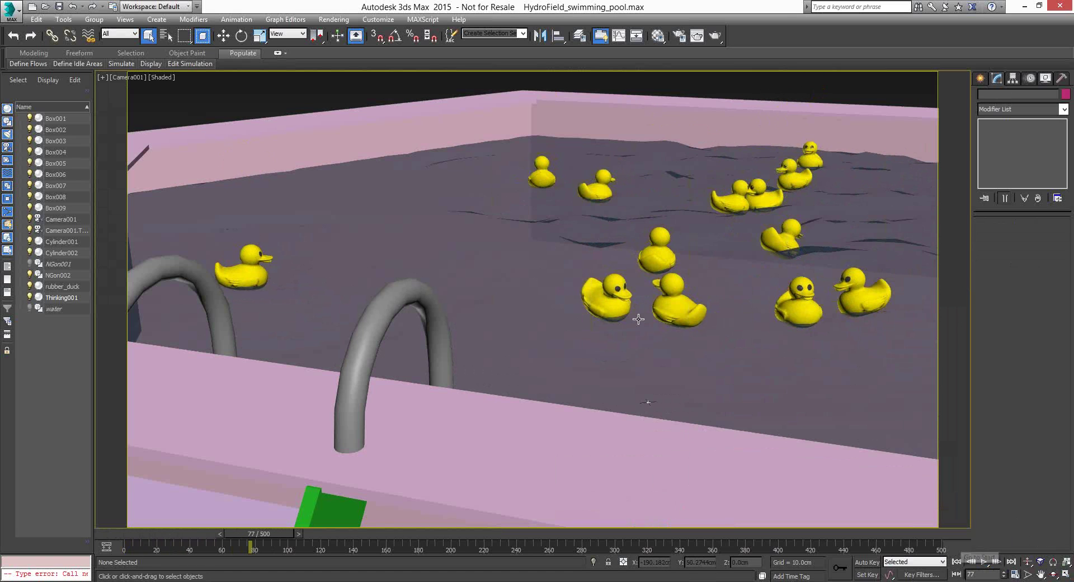
click(525, 334)
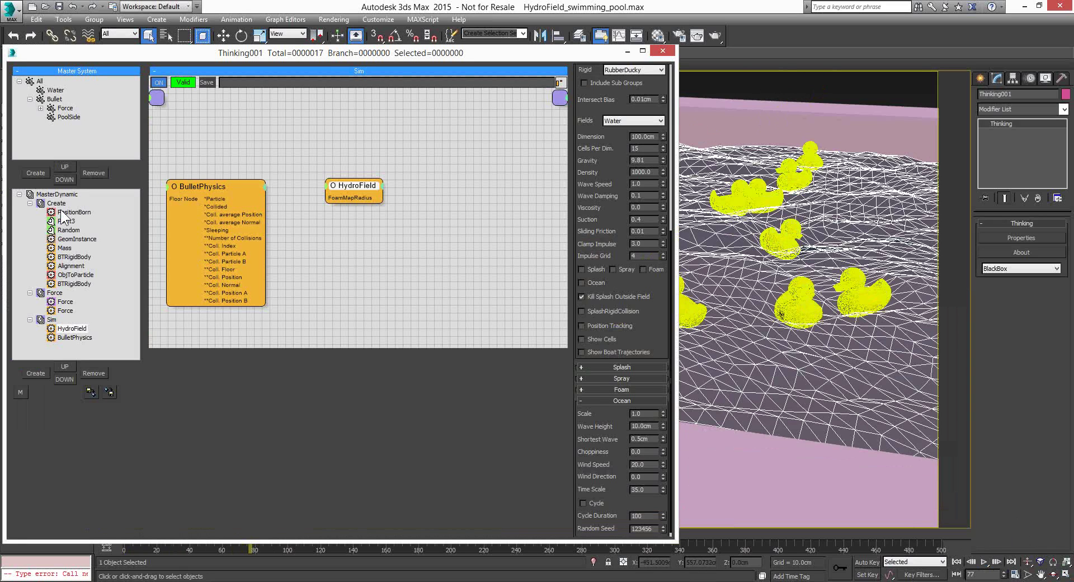
click(56, 203)
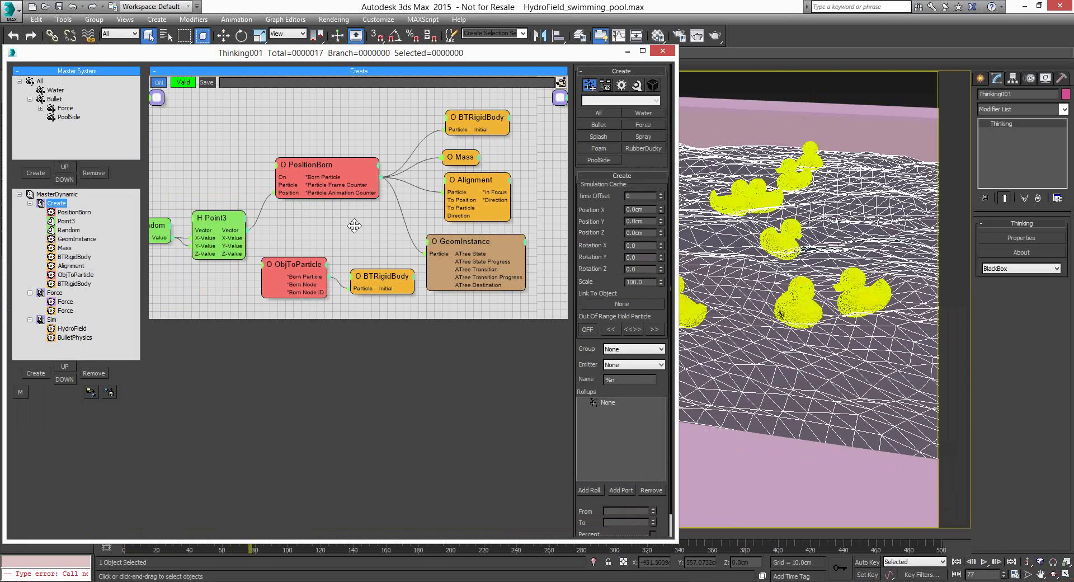
middle_drag(355, 225, 358, 216)
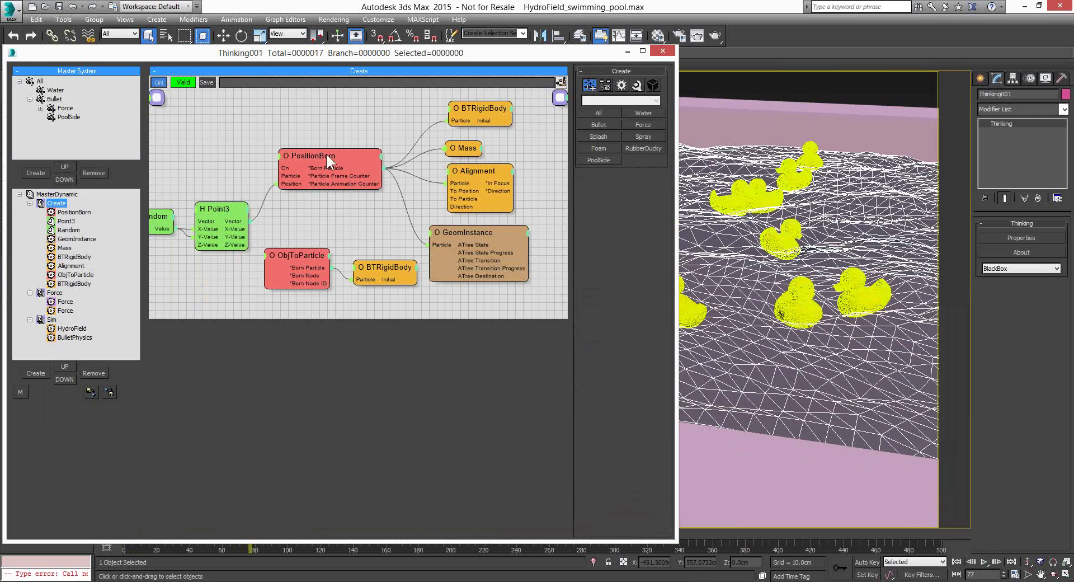
click(327, 154)
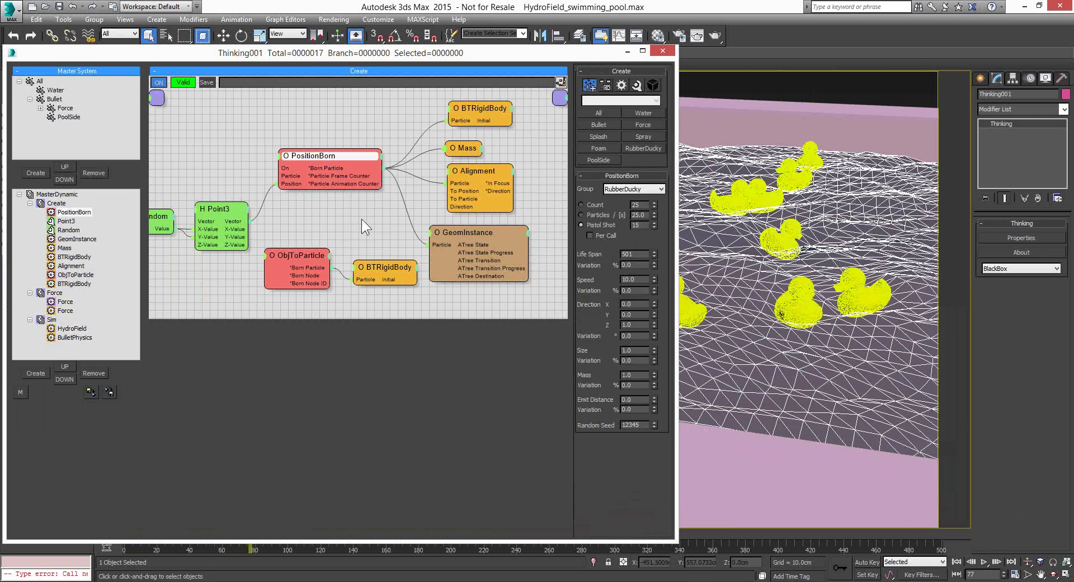
Review the settings of the BTRigidBody, Mass, Alignment and GeomInstance operators connected to PositionBorn.
click(490, 108)
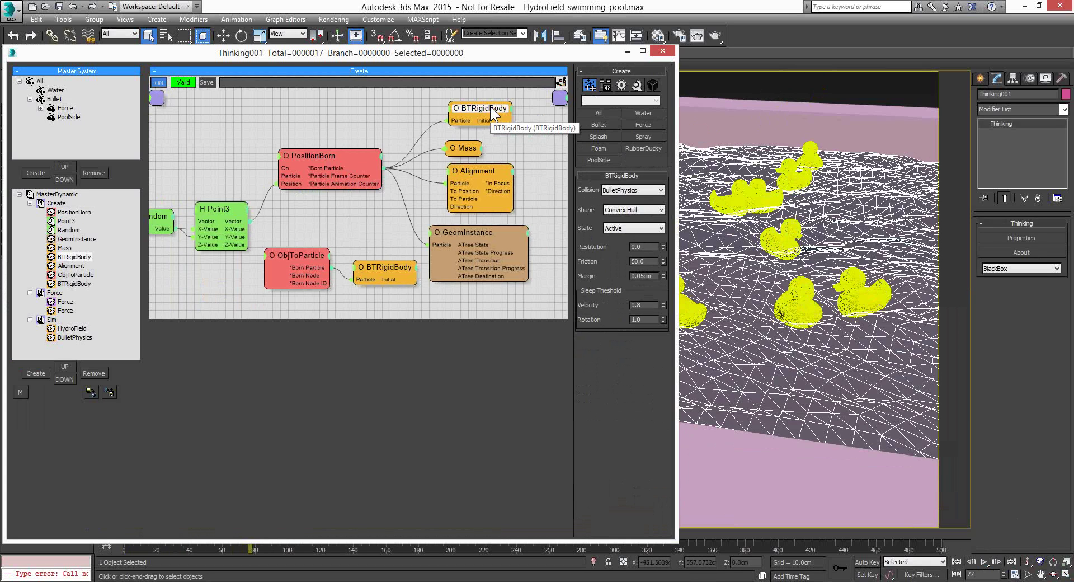
click(463, 148)
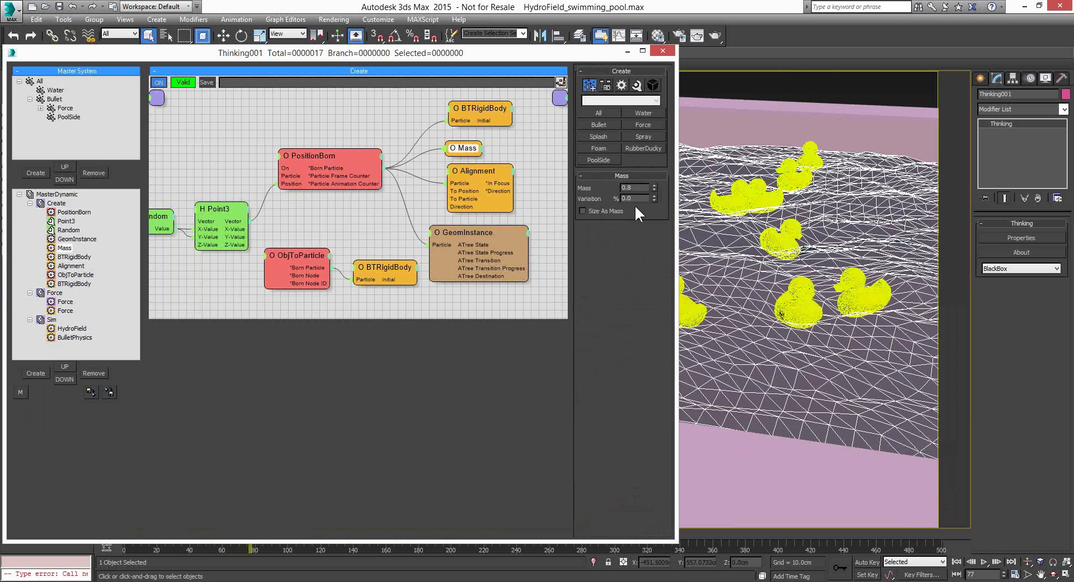
click(479, 170)
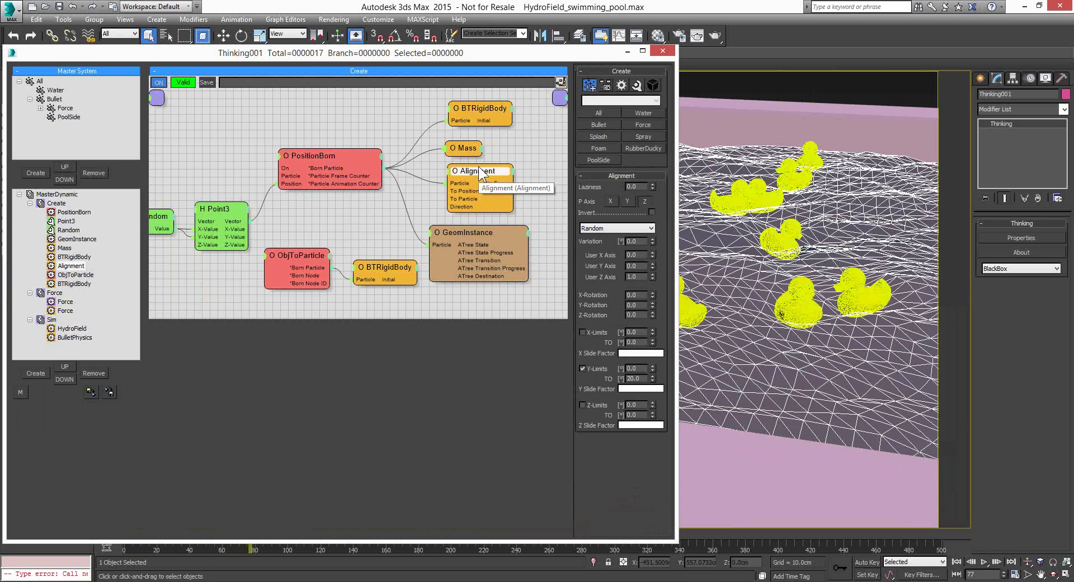
drag(478, 232, 509, 232)
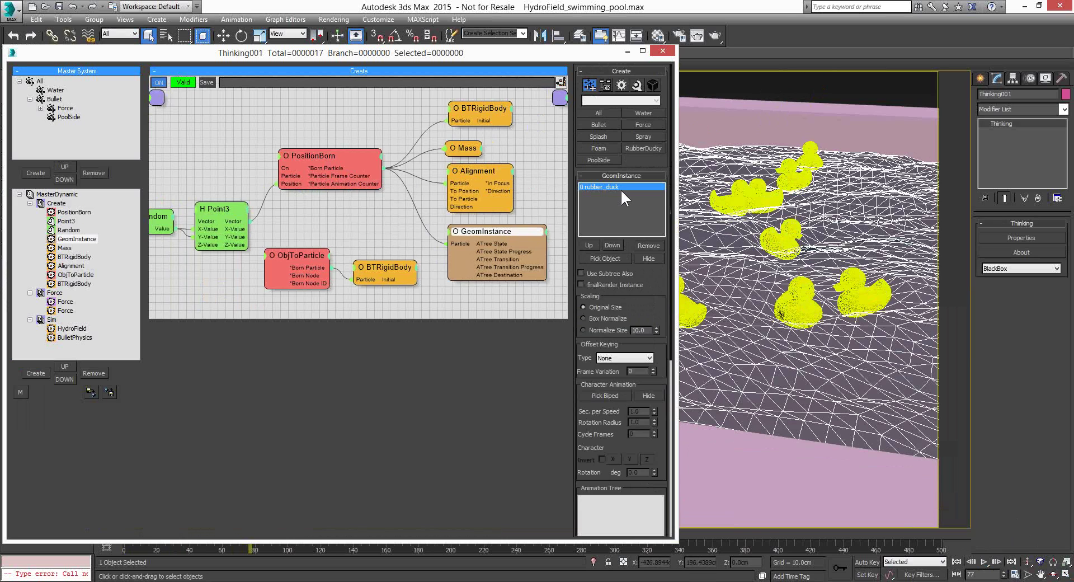
Set the PositionBorn Pistol Shot count to 5, replay the pool simulation from the start, and return to frame 0.
click(311, 154)
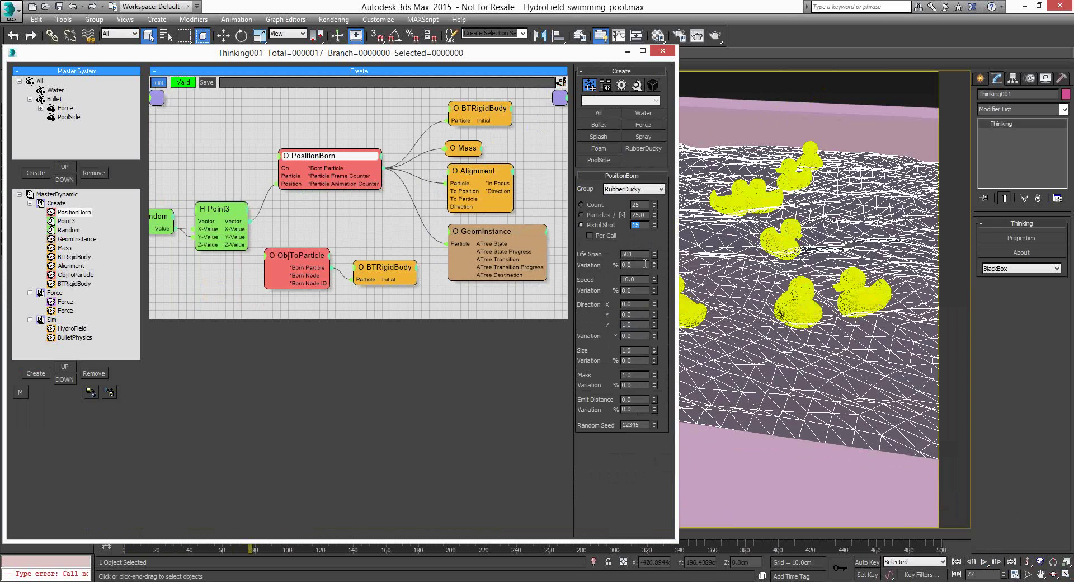
click(627, 51)
click(956, 561)
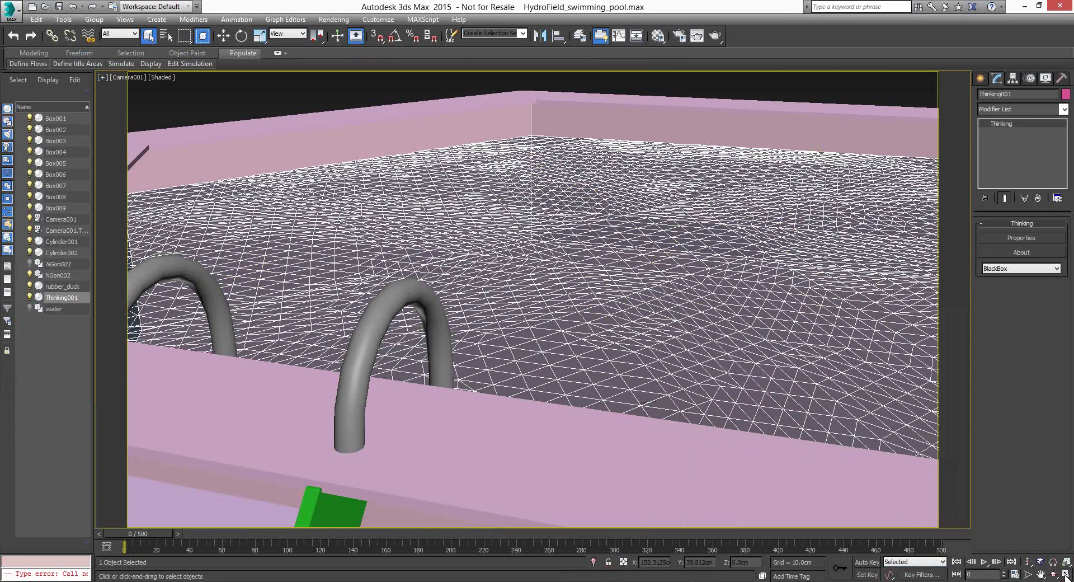
click(983, 562)
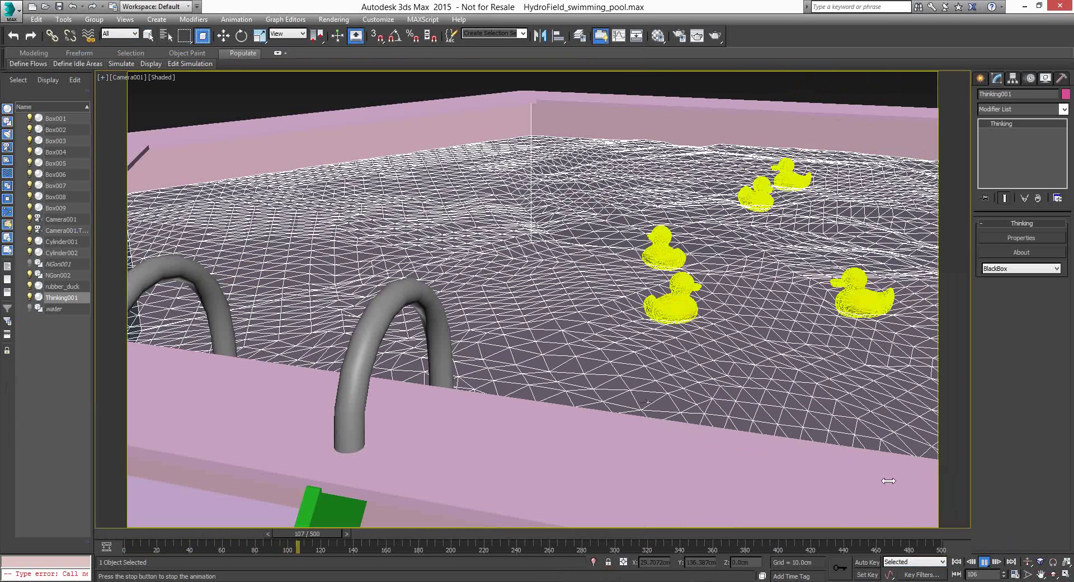
key(slash)
key(Home)
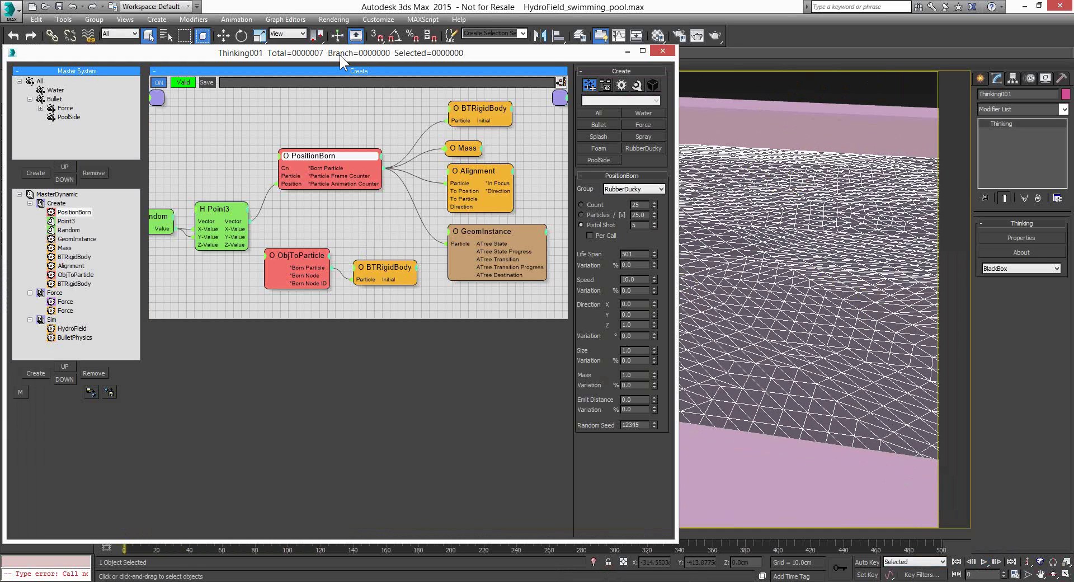
Enable the Ocean option on the HydroField operator in the Sim dynamic set.
drag(354, 55, 426, 53)
click(135, 327)
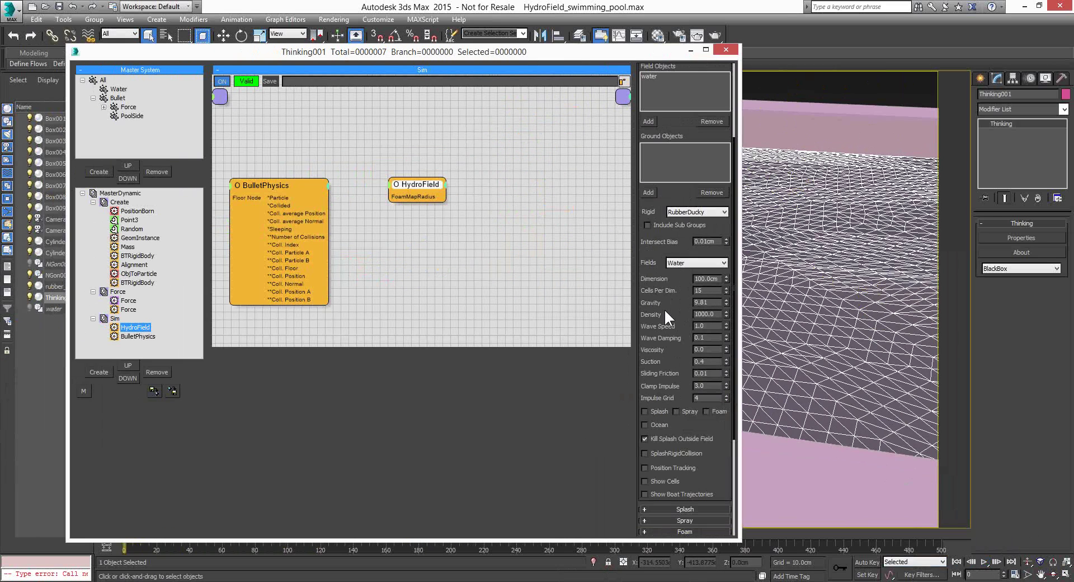
click(641, 233)
drag(641, 233, 636, 72)
click(664, 276)
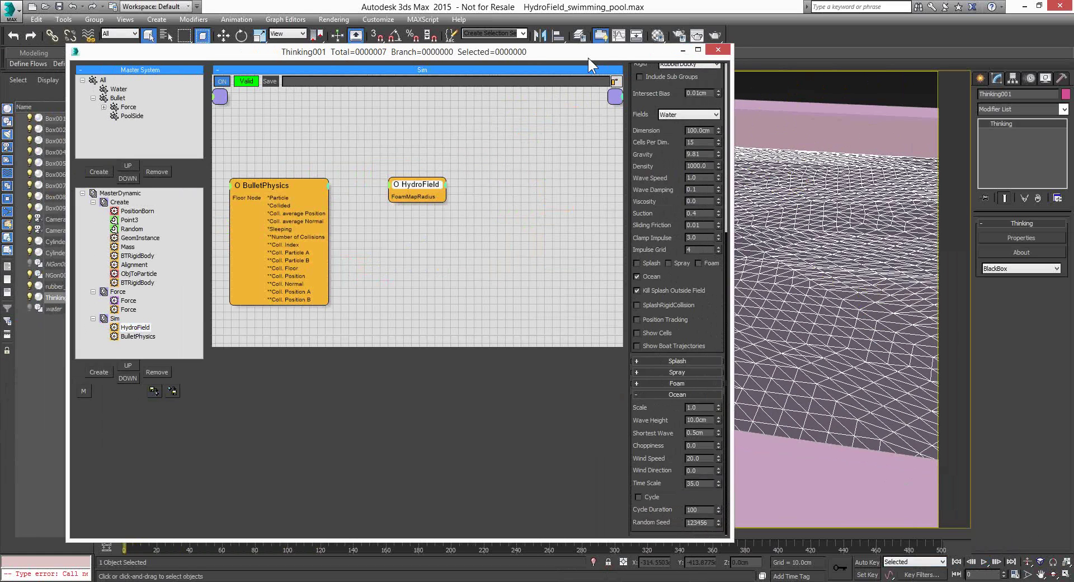
Replay the pool simulation with ocean waves from the start, stop it at frame 136 and close the particle setup window.
drag(588, 59, 194, 54)
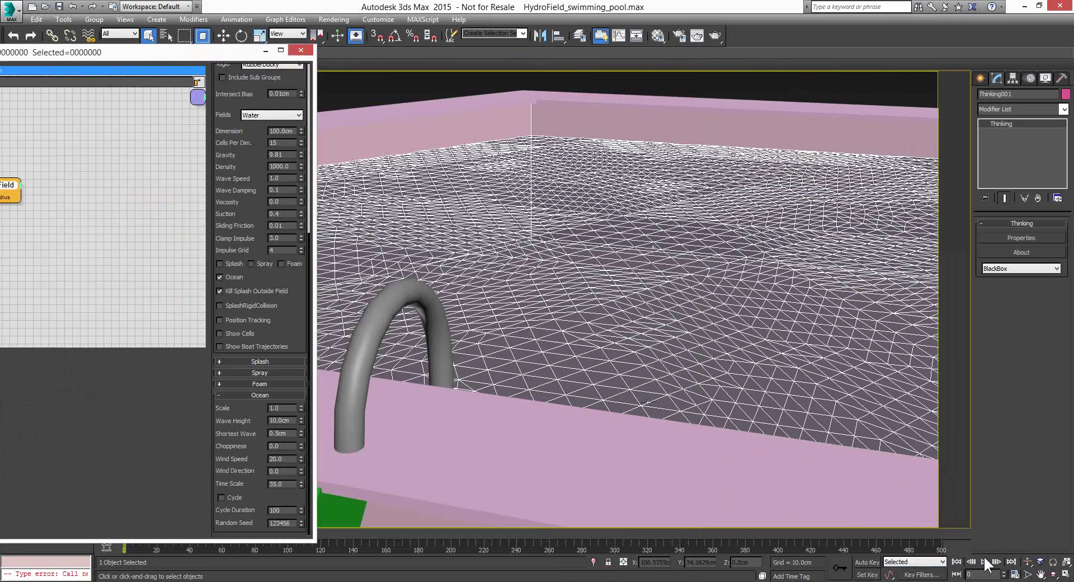
click(984, 562)
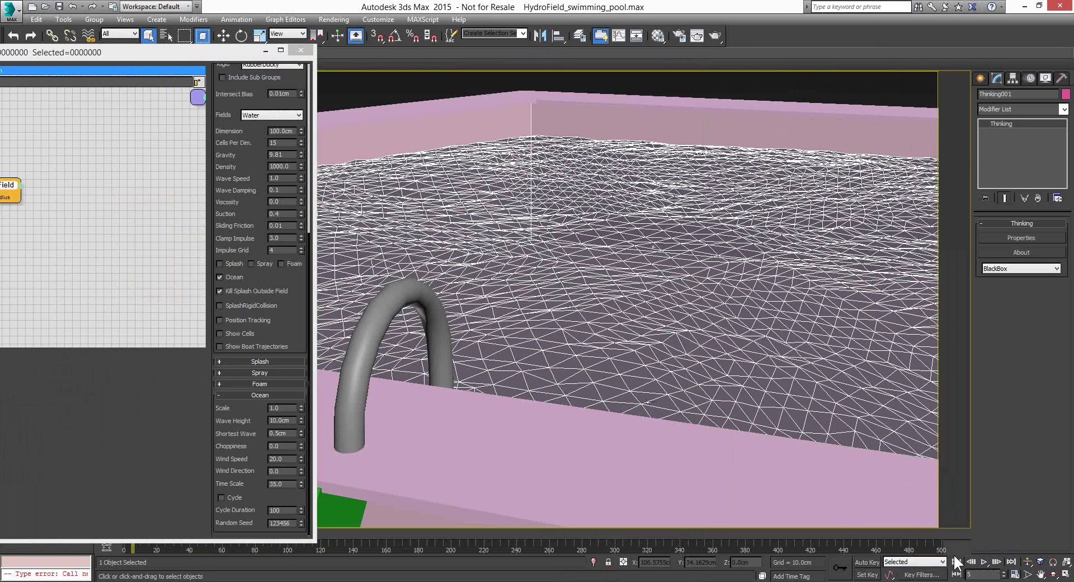
click(983, 561)
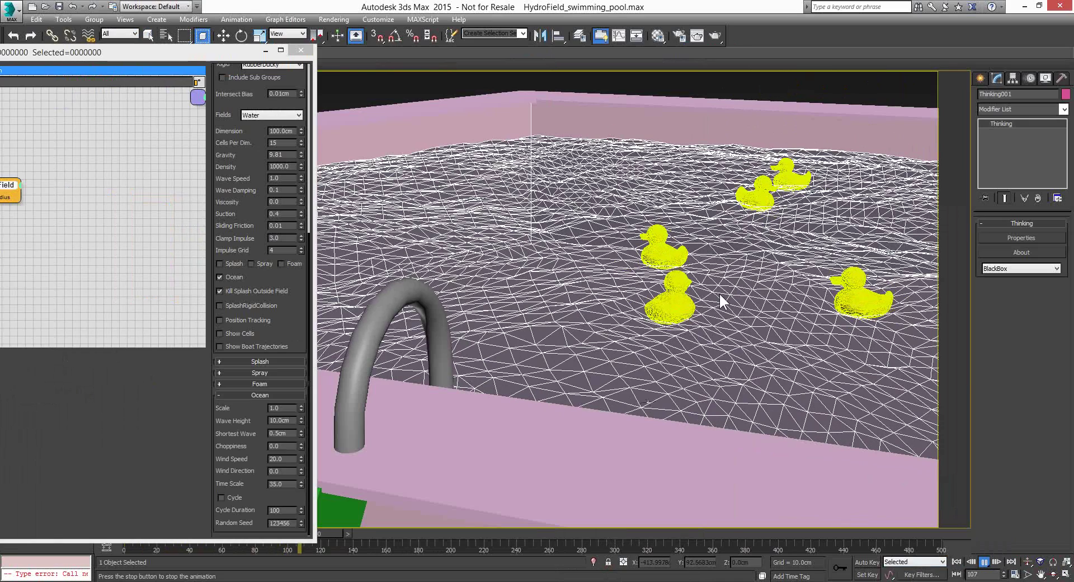
drag(160, 52, 512, 42)
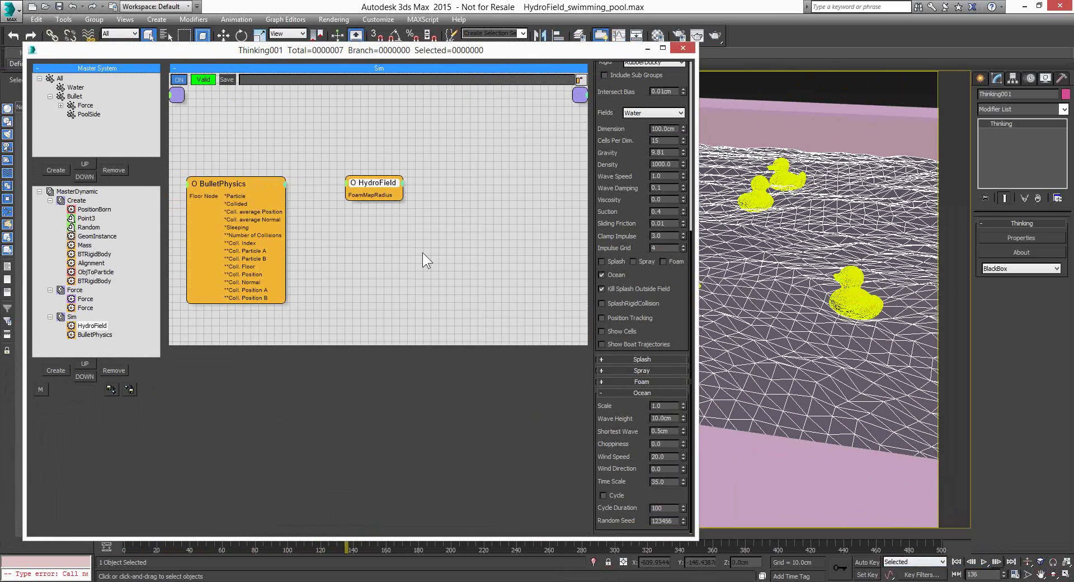
click(49, 201)
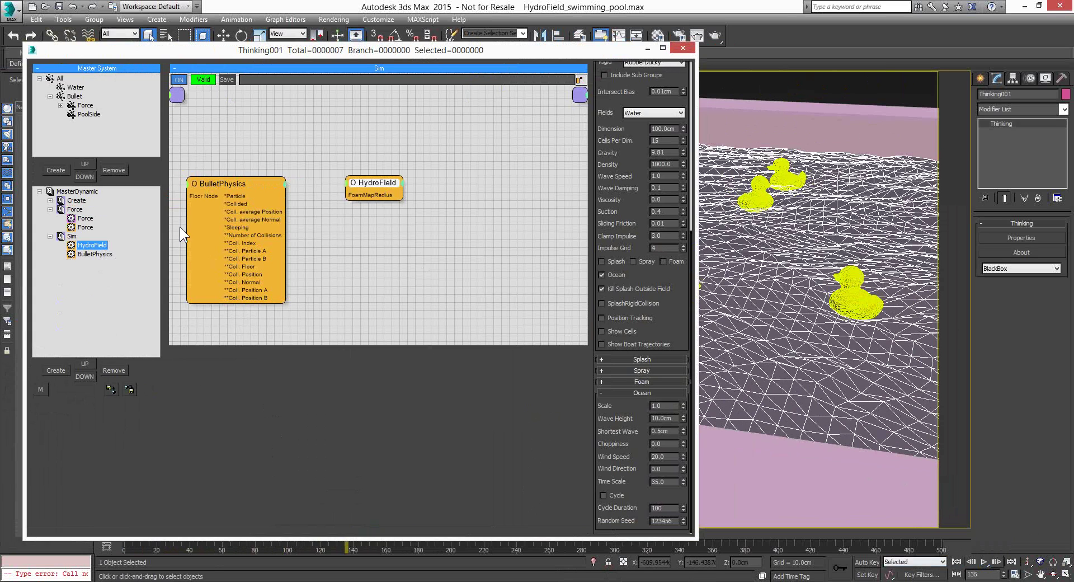
click(683, 48)
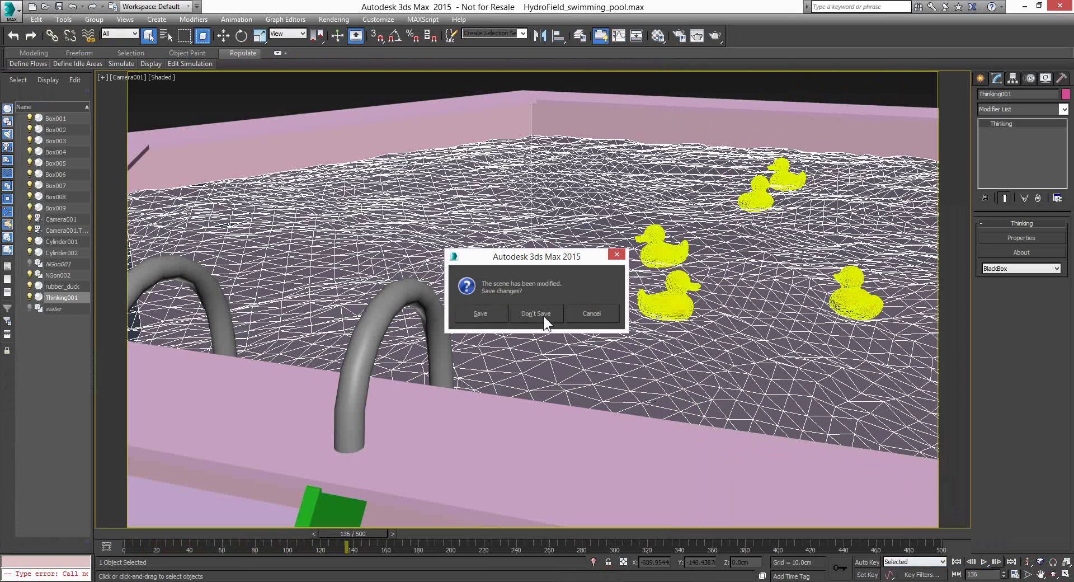
Open goo.max from the flow folder without saving the swimming pool scene, and play its simulation.
click(543, 316)
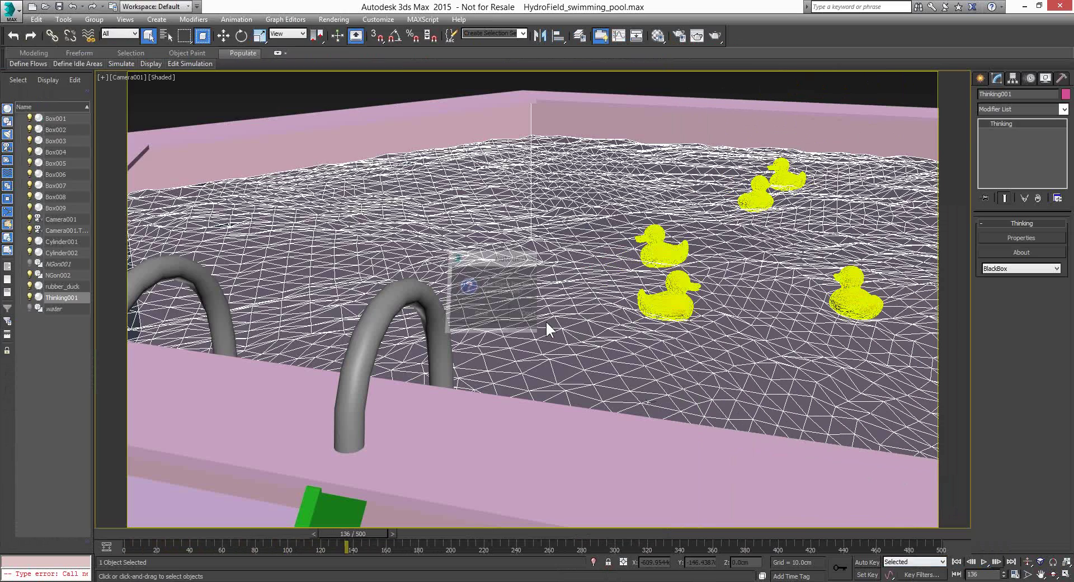
click(192, 27)
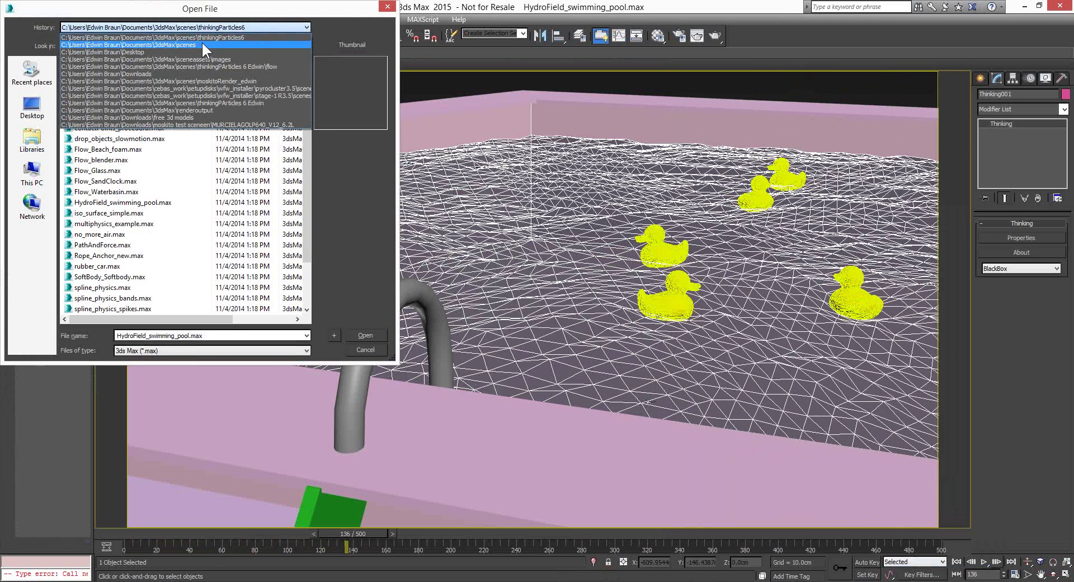
click(220, 66)
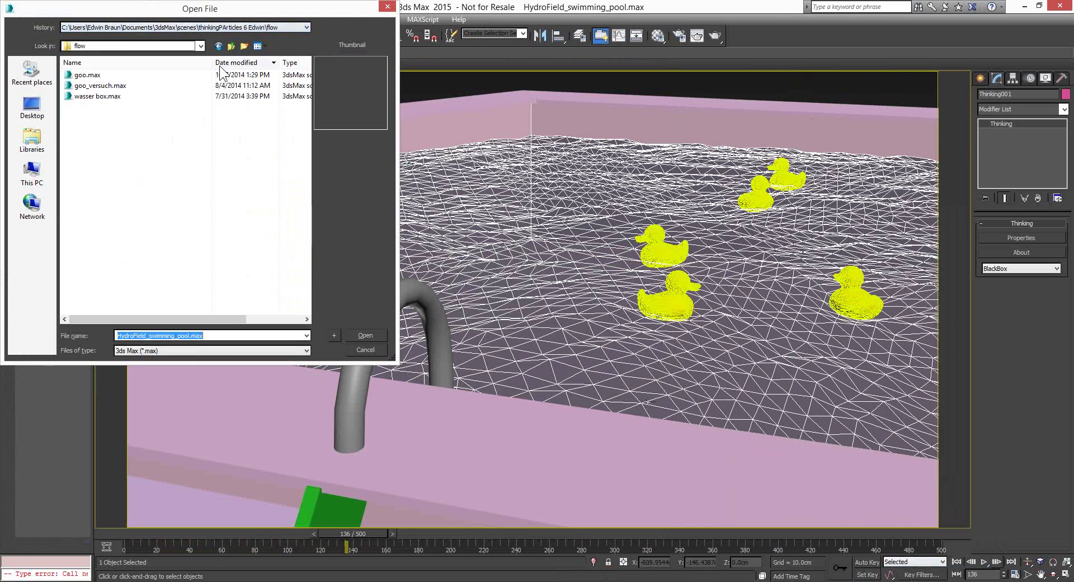
click(92, 74)
click(363, 332)
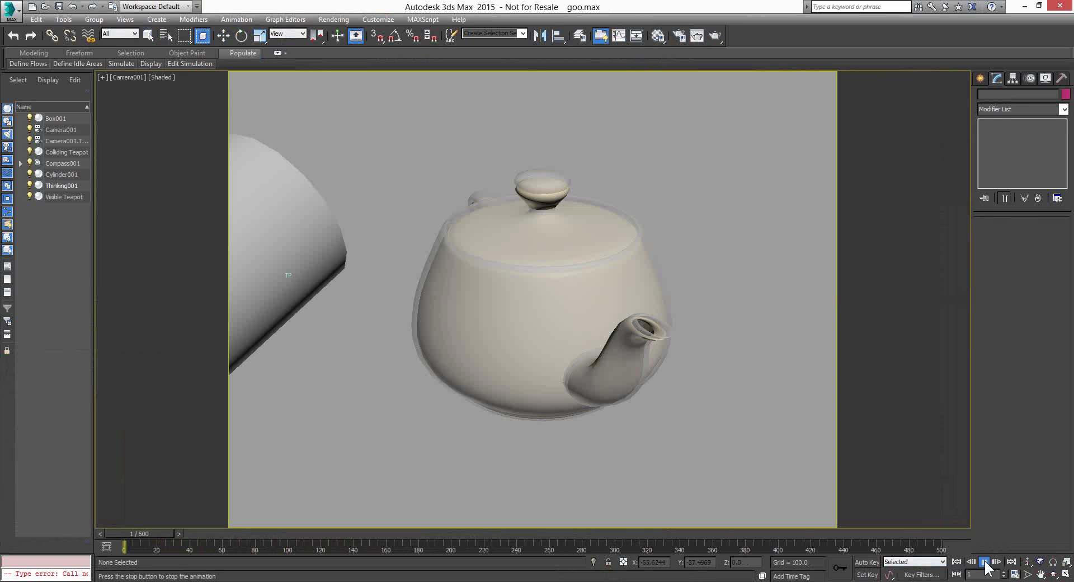
click(984, 562)
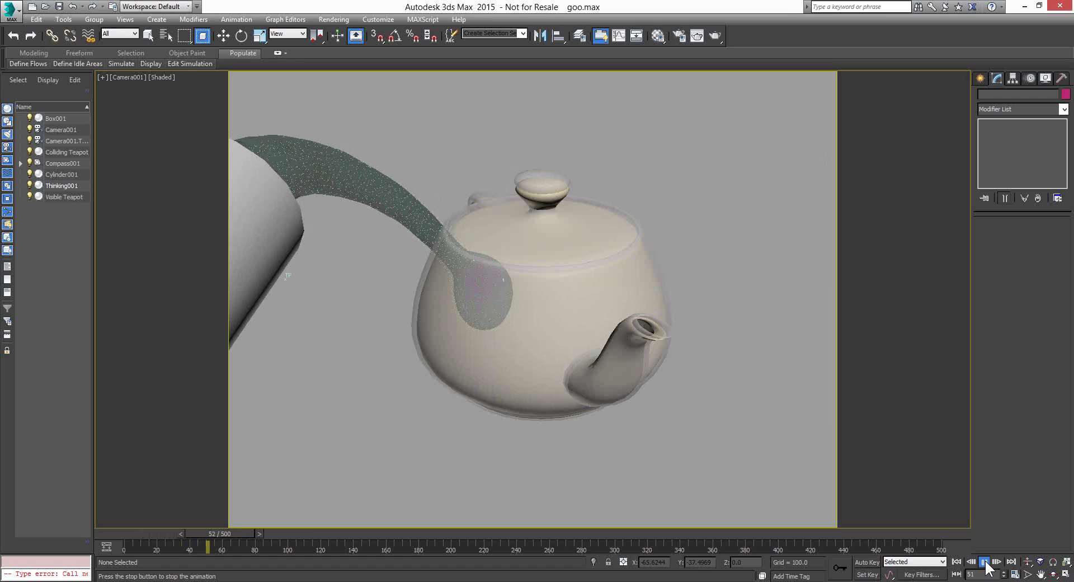
Stop the goo playback at frame 52 and start an ActiveShade preview of the camera view with moskitoRender.
click(984, 562)
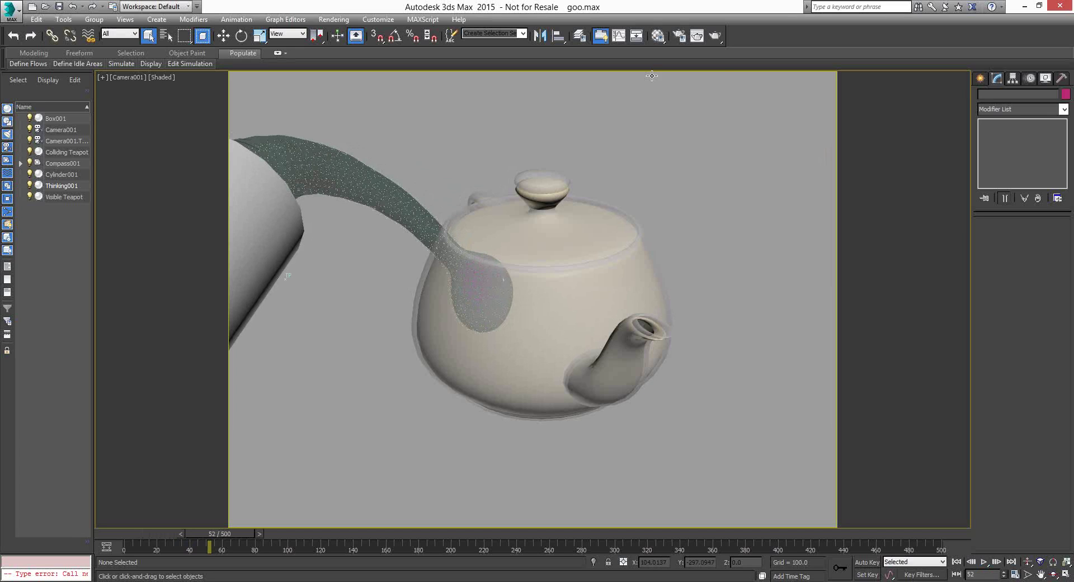
click(678, 33)
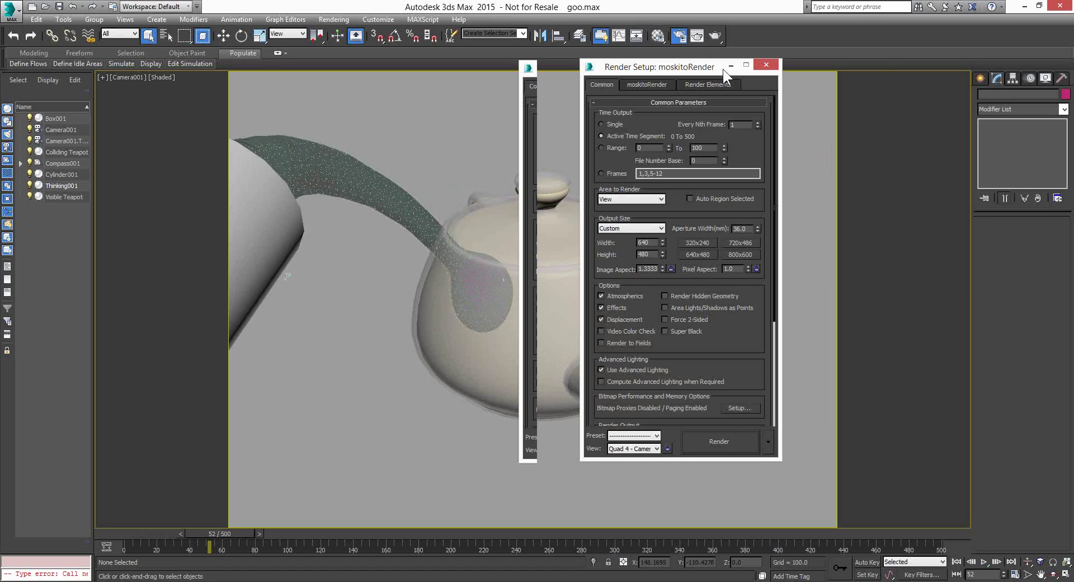
drag(723, 69, 829, 75)
scroll(864, 244, down, 3)
scroll(864, 244, down, 3)
click(875, 448)
click(910, 491)
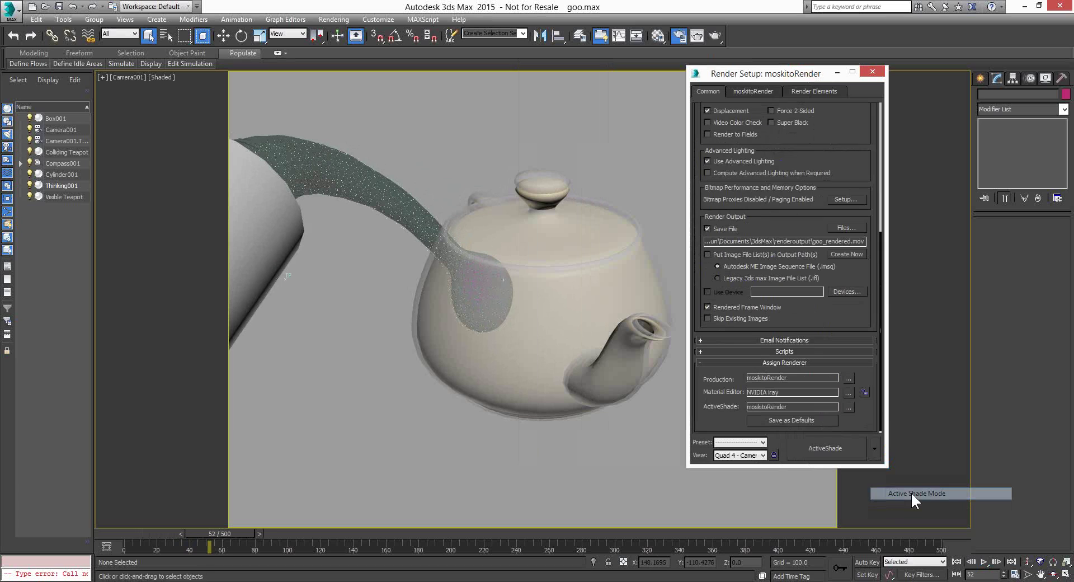
click(843, 447)
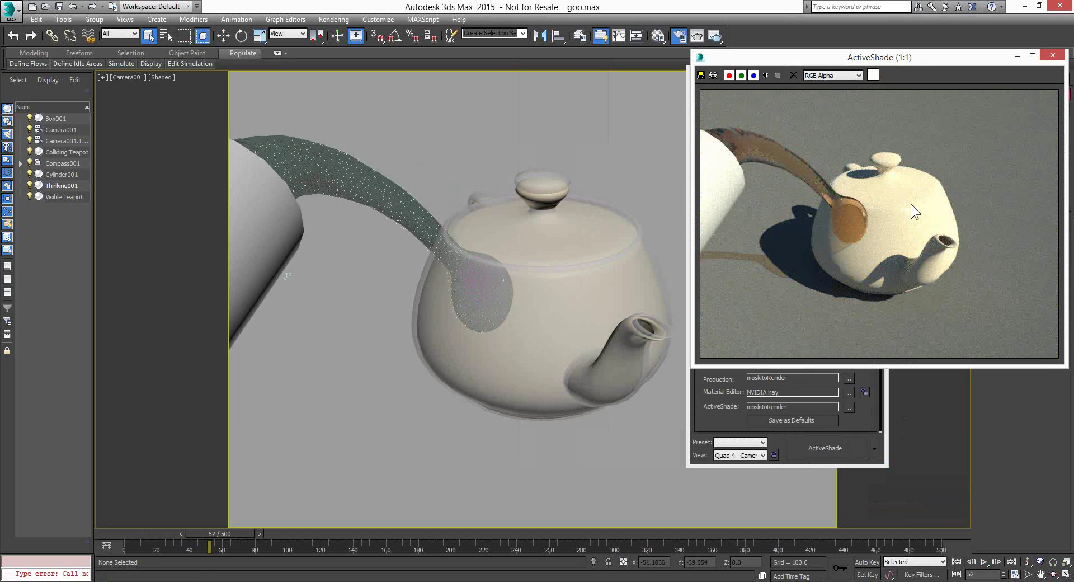
click(874, 426)
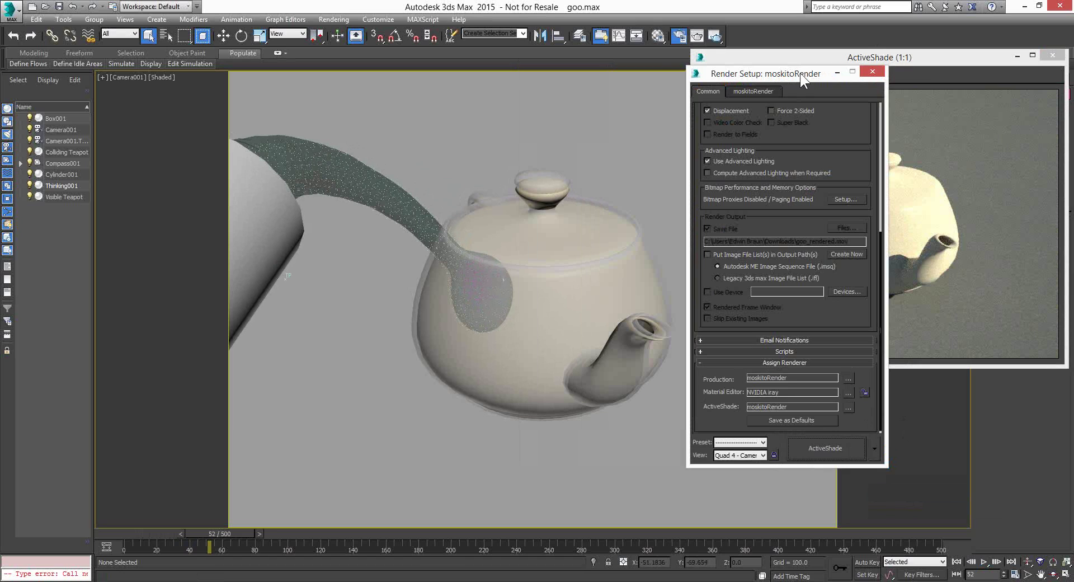
drag(800, 73, 785, 74)
click(857, 72)
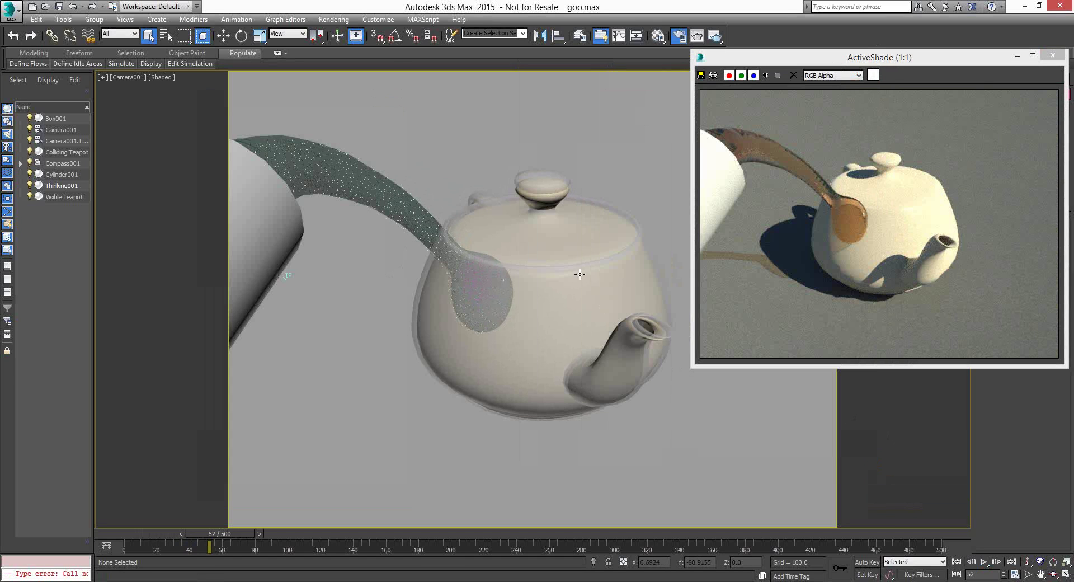
Dolly Camera001 in to a close-up of the goo blob on the teapot for the ActiveShade preview.
click(1027, 562)
drag(442, 324, 441, 291)
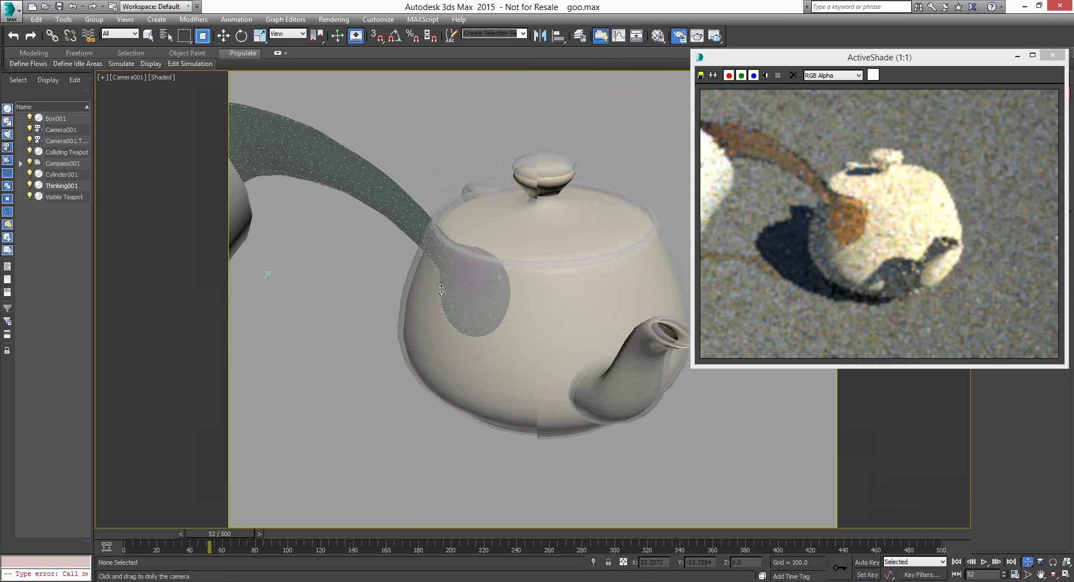
drag(441, 290, 442, 257)
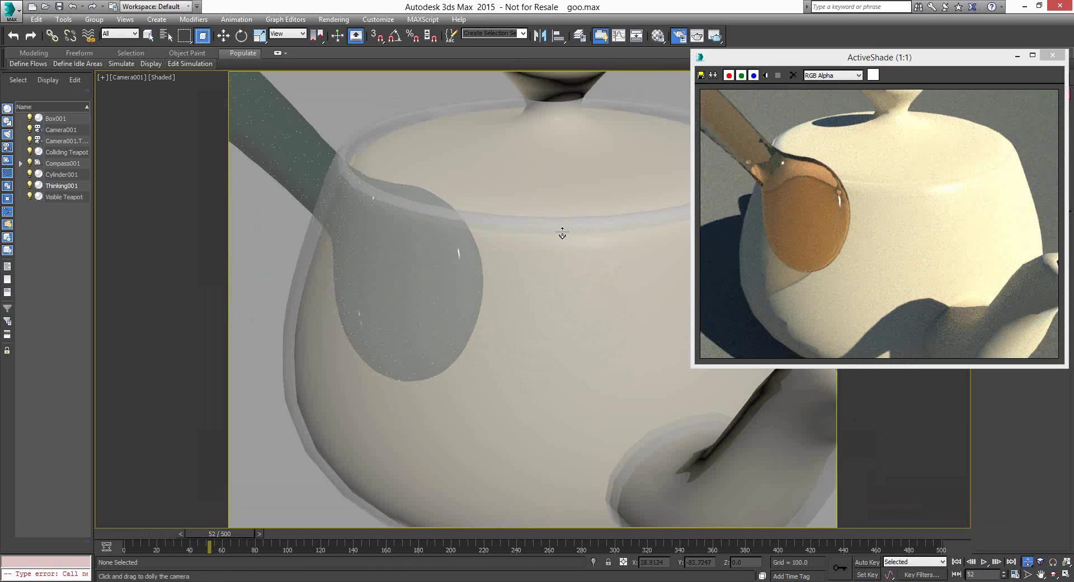
drag(563, 234, 564, 230)
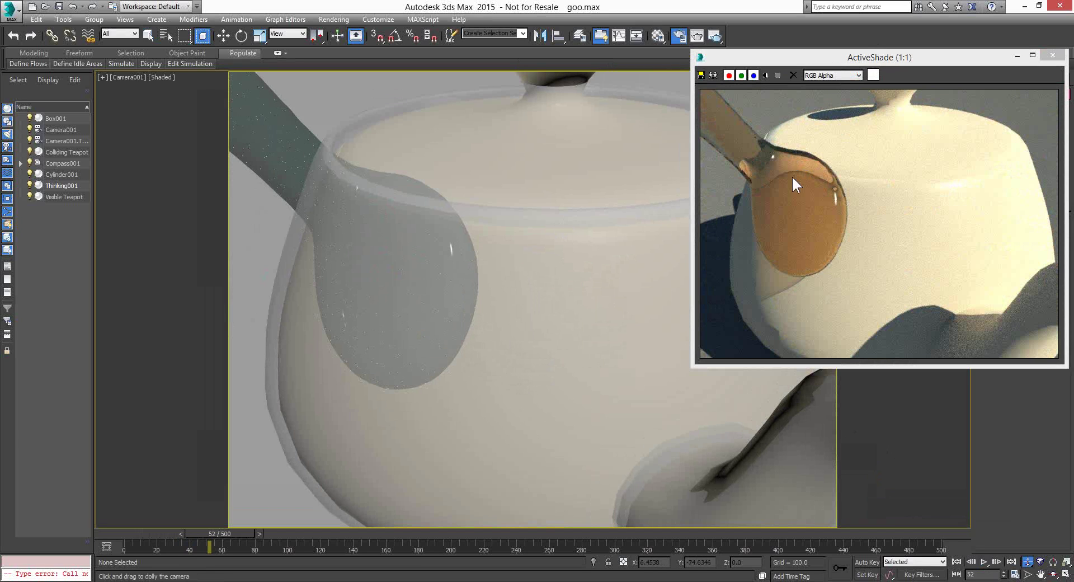
Select the Thinking001 goo mesh and open its particle setup beside the ActiveShade preview.
click(223, 35)
click(306, 160)
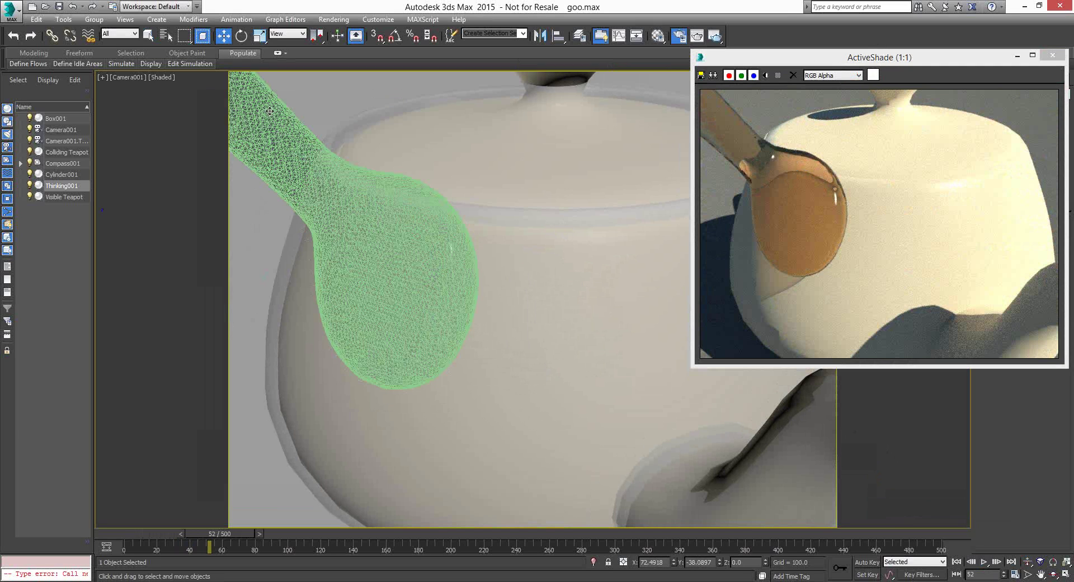
drag(942, 56, 832, 56)
click(1032, 237)
drag(421, 53, 244, 33)
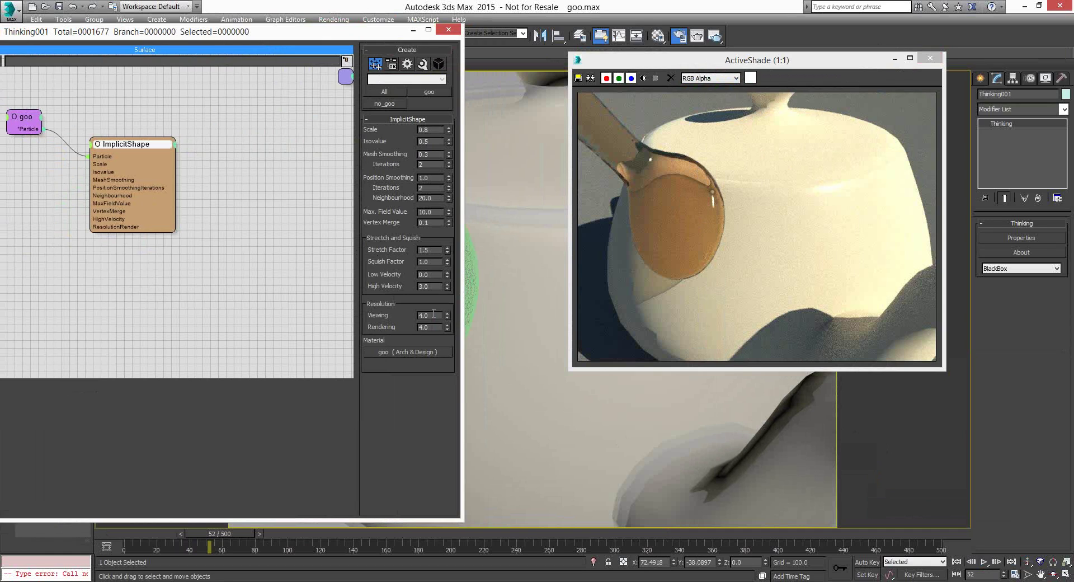
Try Viewing resolutions of 1 and 0.3 on the goo's ImplicitShape operator.
drag(434, 318, 405, 316)
text(1)
key(Return)
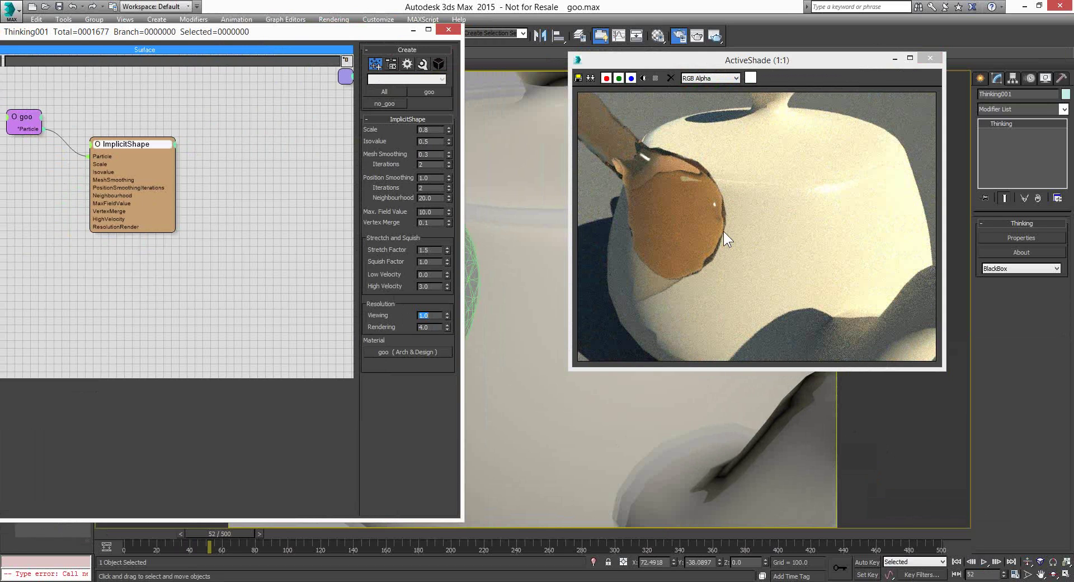
click(425, 315)
text(0.3)
key(Return)
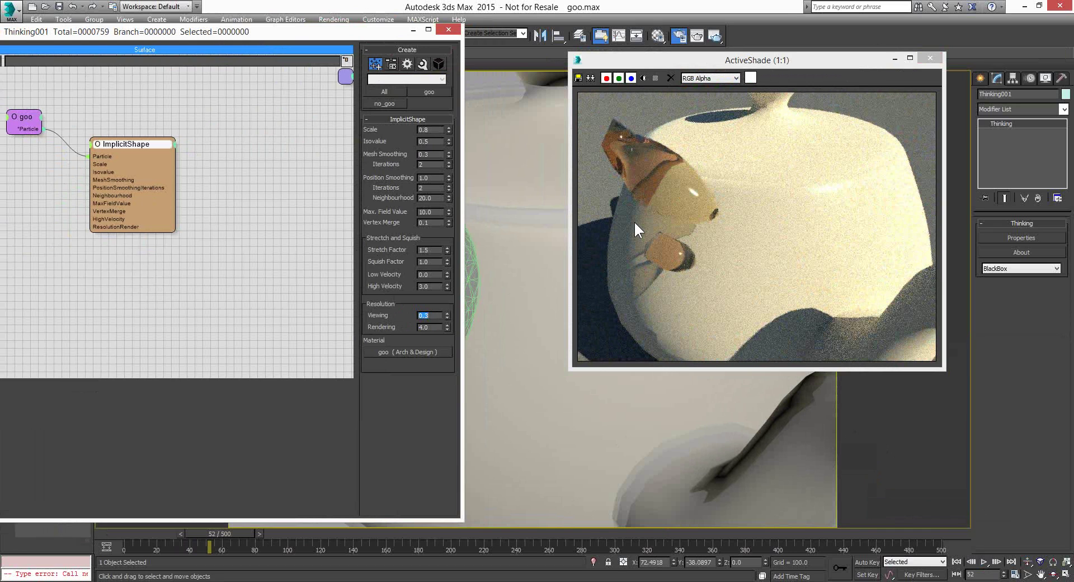
Dolly the camera back, set the ImplicitShape Viewing resolution to 0.6, and play the simulation on to frame 71.
click(1027, 562)
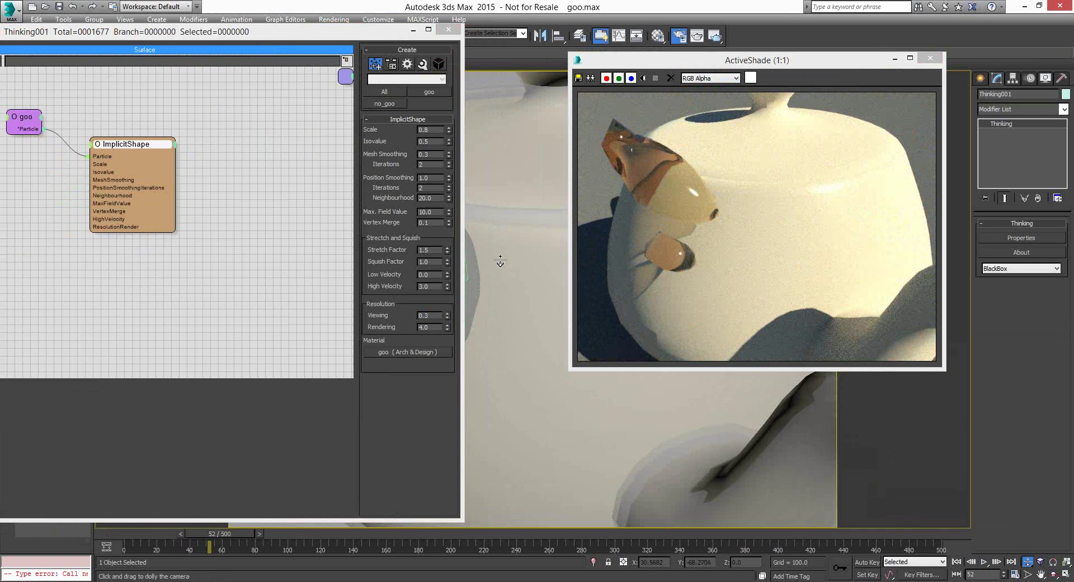
drag(500, 261, 670, 200)
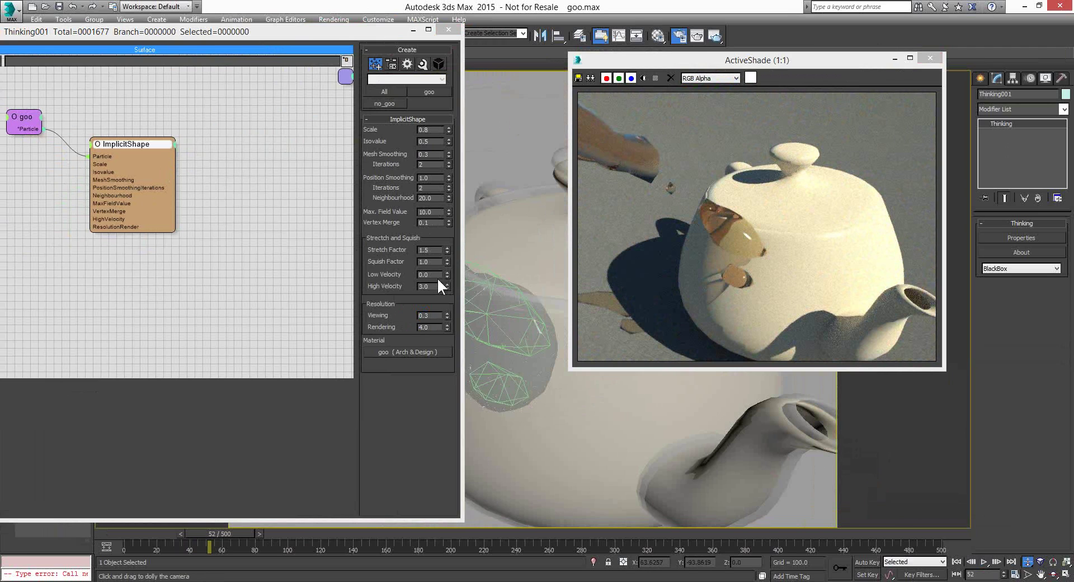
click(431, 314)
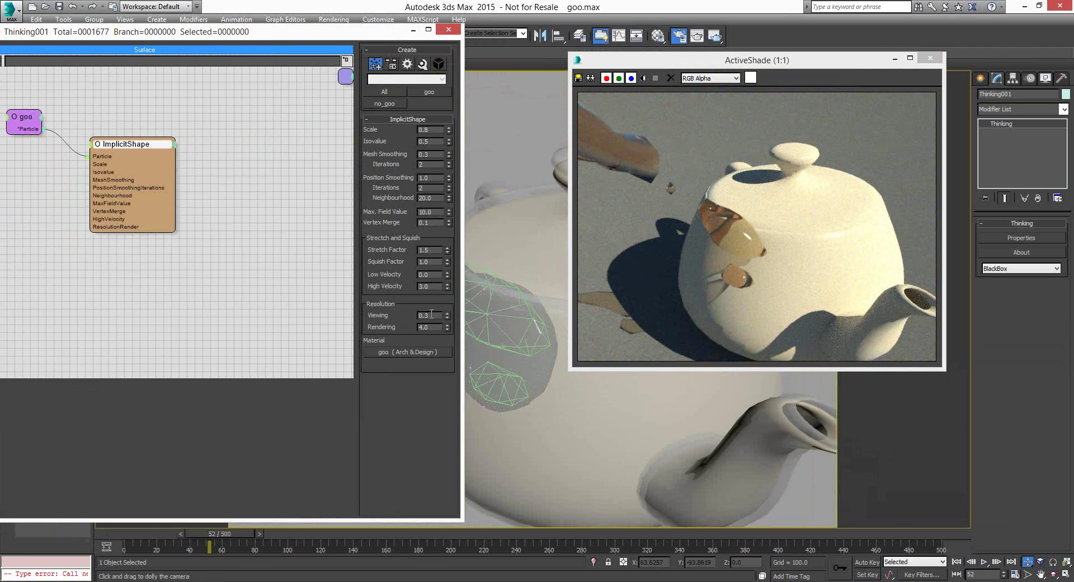
double_click(431, 314)
text(0.6)
key(Return)
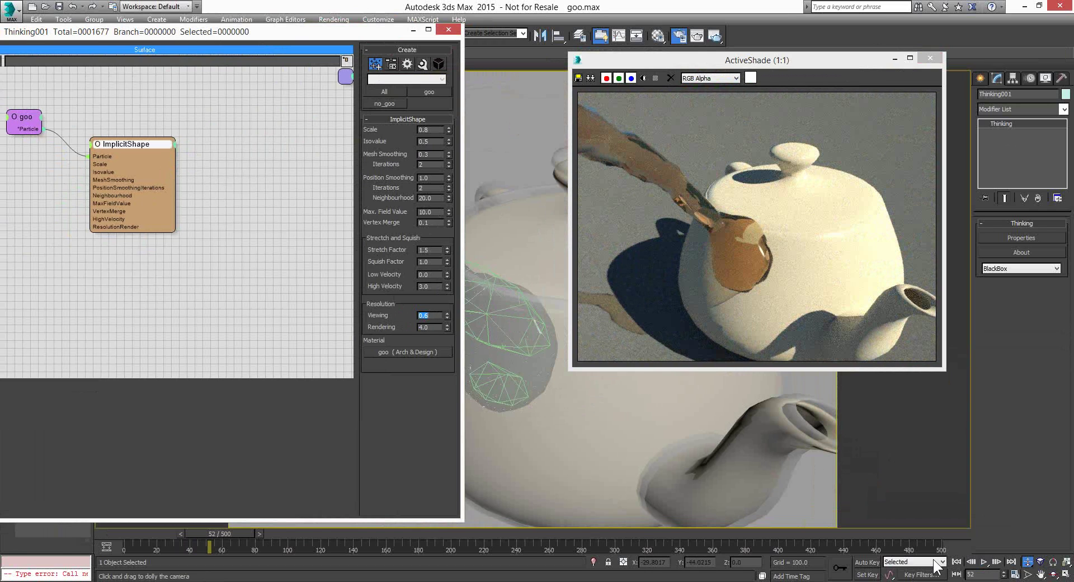
click(985, 562)
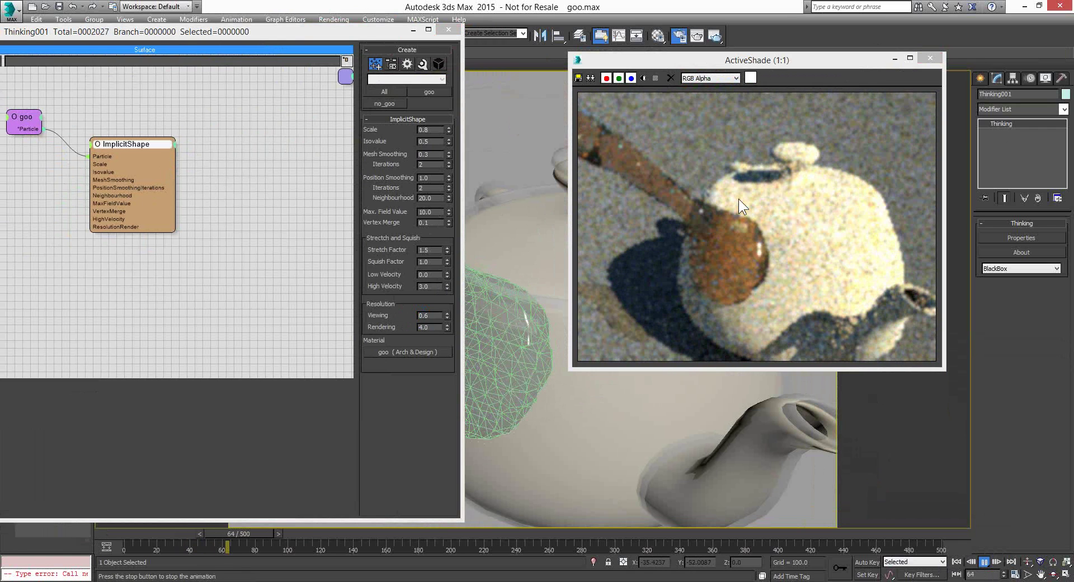
click(983, 561)
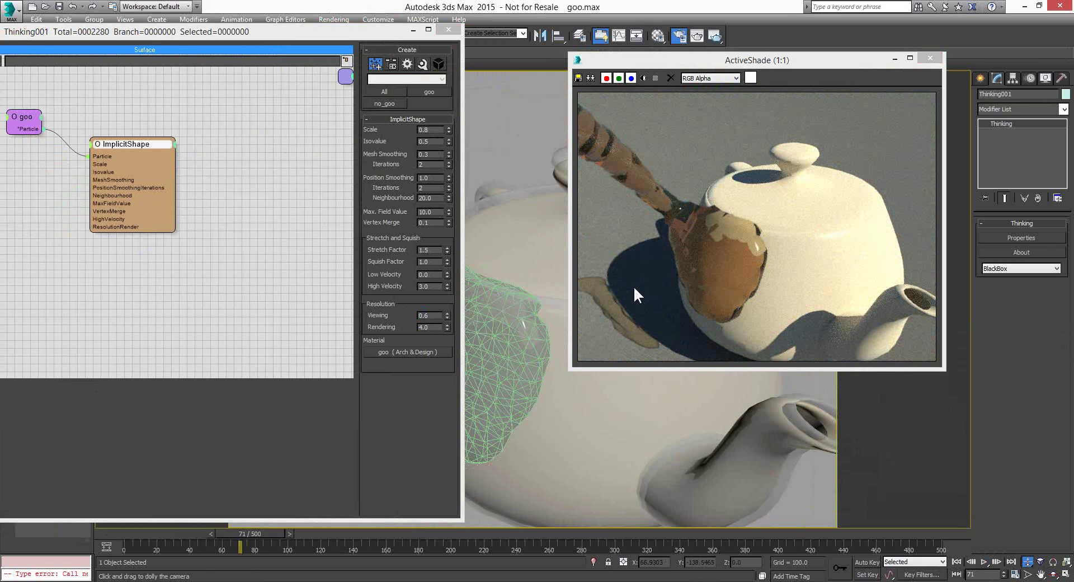
Set the ImplicitShape Viewing resolution to 2 and its Max. Field Value to 4.
click(432, 315)
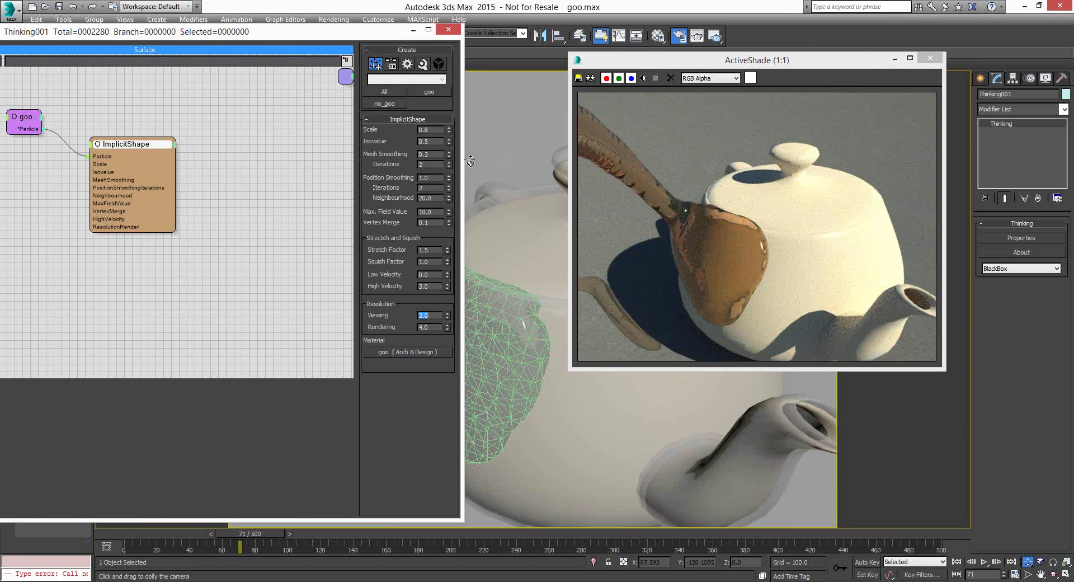
drag(435, 211, 415, 212)
text(4)
key(Return)
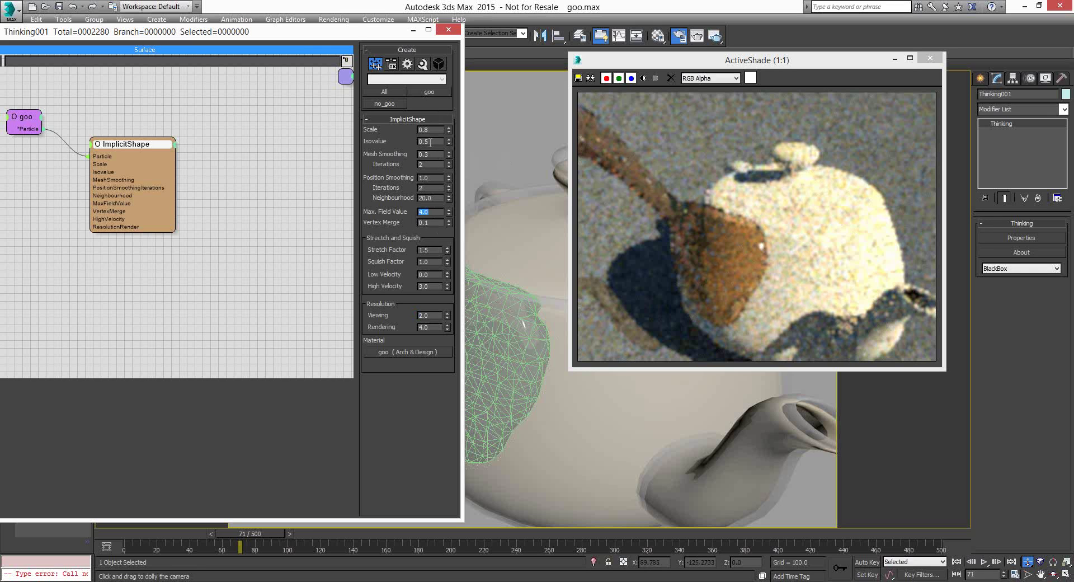
Increase the ImplicitShape Scale to 1.01 and on to 2 to thicken the goo surface.
double_click(436, 131)
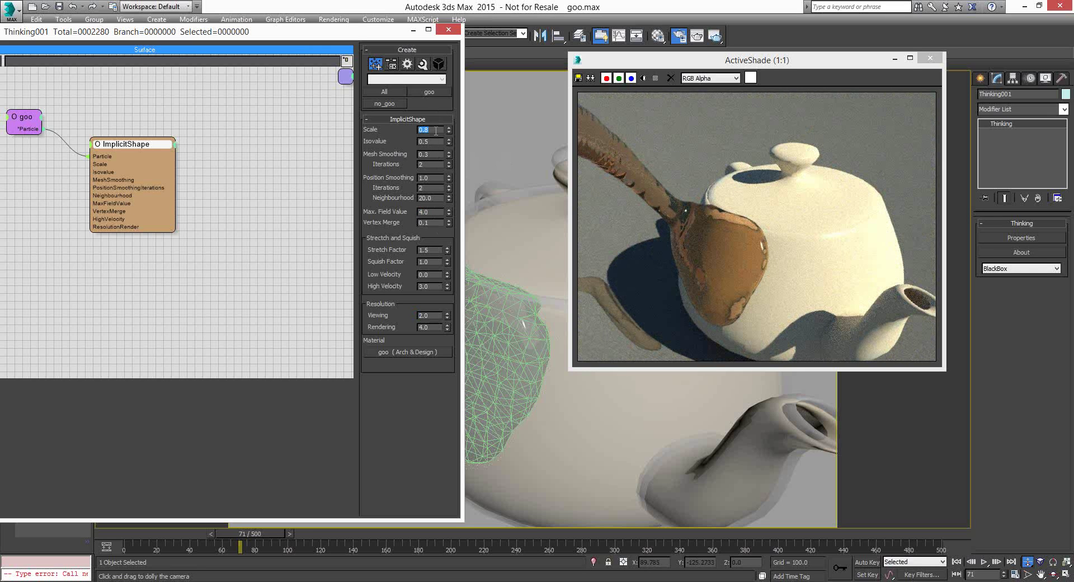
text(1)
key(Return)
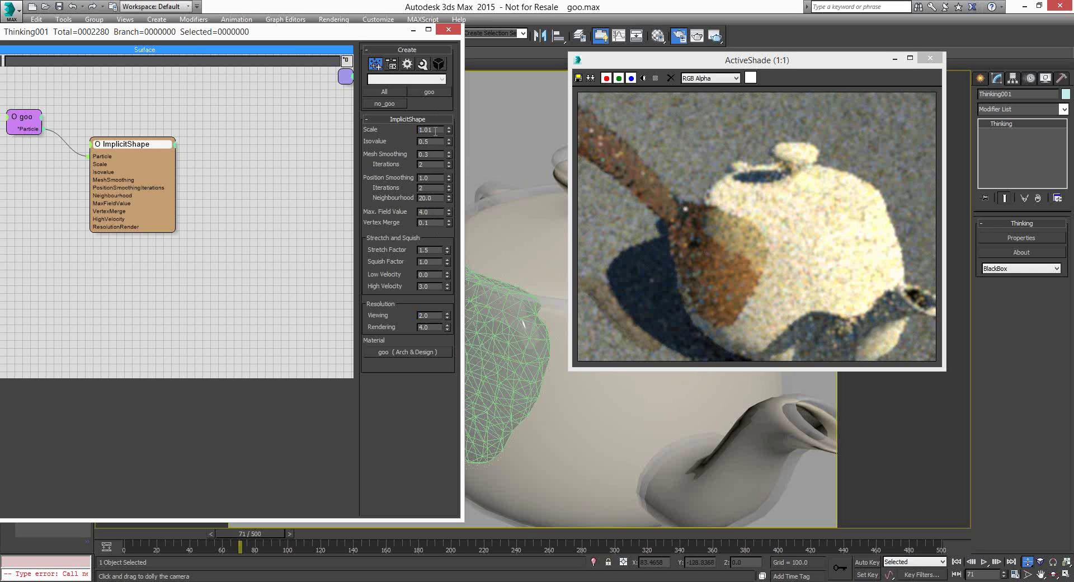
double_click(435, 131)
text(2)
key(Return)
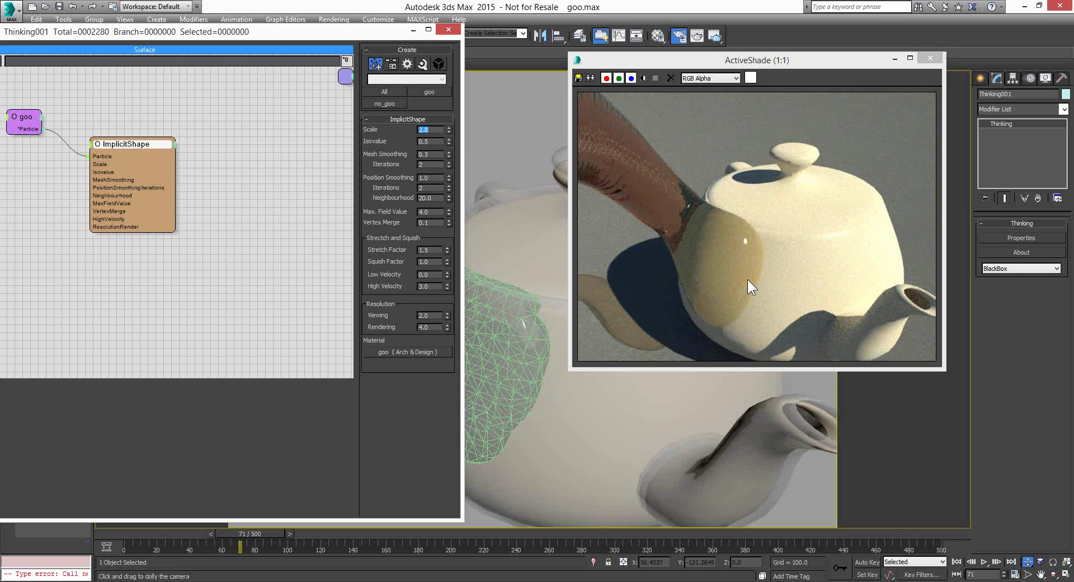
Close the ActiveShade preview and particle setup windows, and dolly the camera out to show the whole teapot and cylinder.
drag(804, 60, 838, 59)
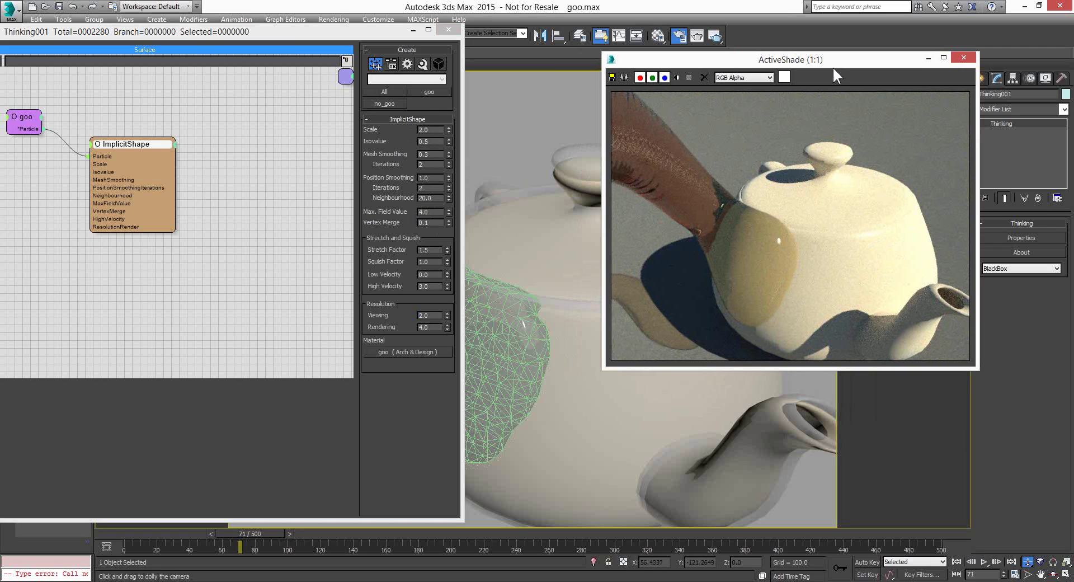
mouse_move(833, 68)
mouse_down()
mouse_move(857, 68)
mouse_move(847, 57)
mouse_up()
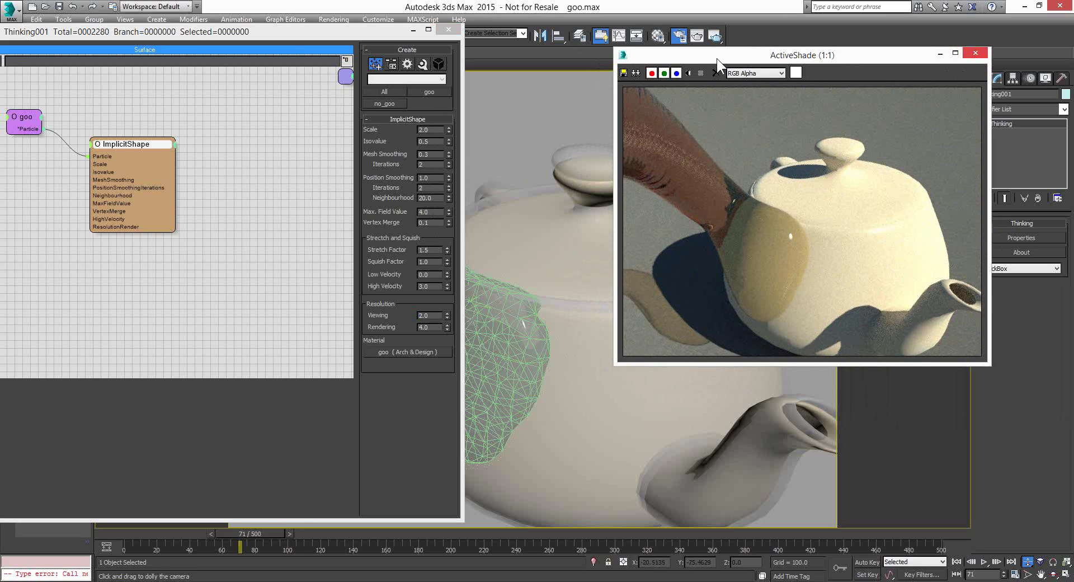
drag(717, 58, 718, 61)
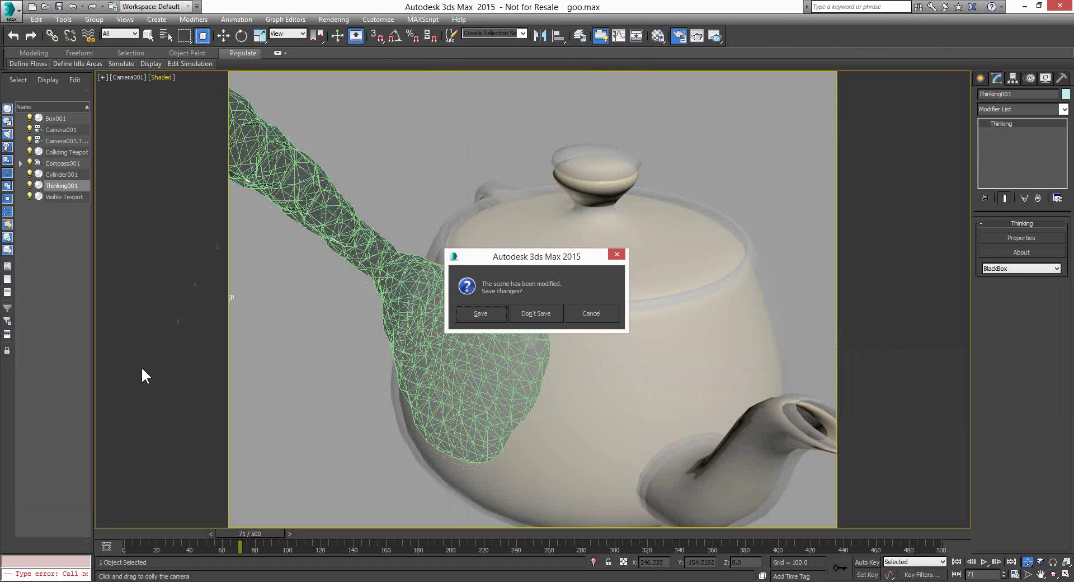
click(603, 312)
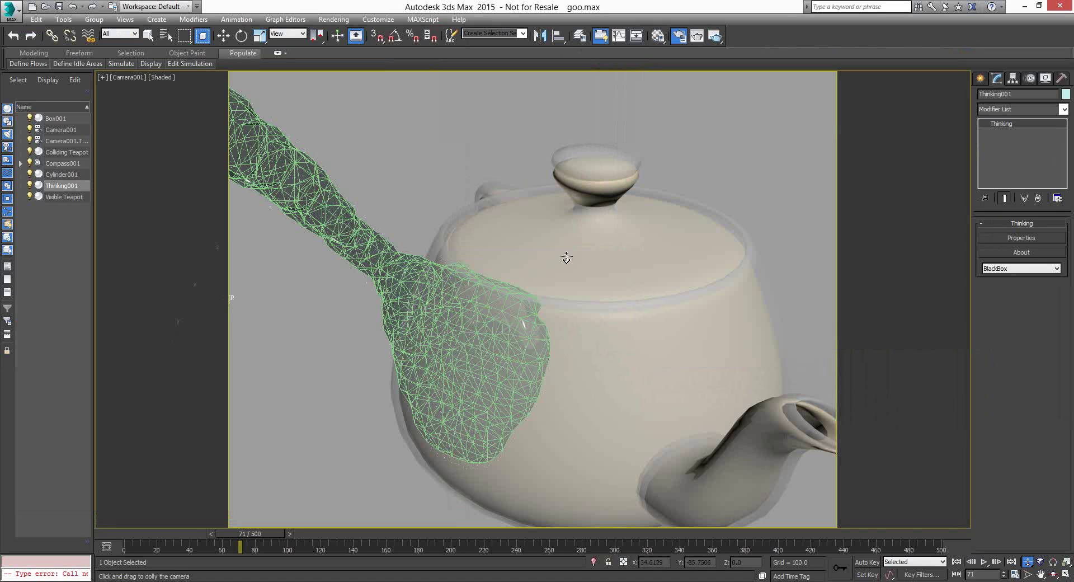
drag(566, 258, 565, 291)
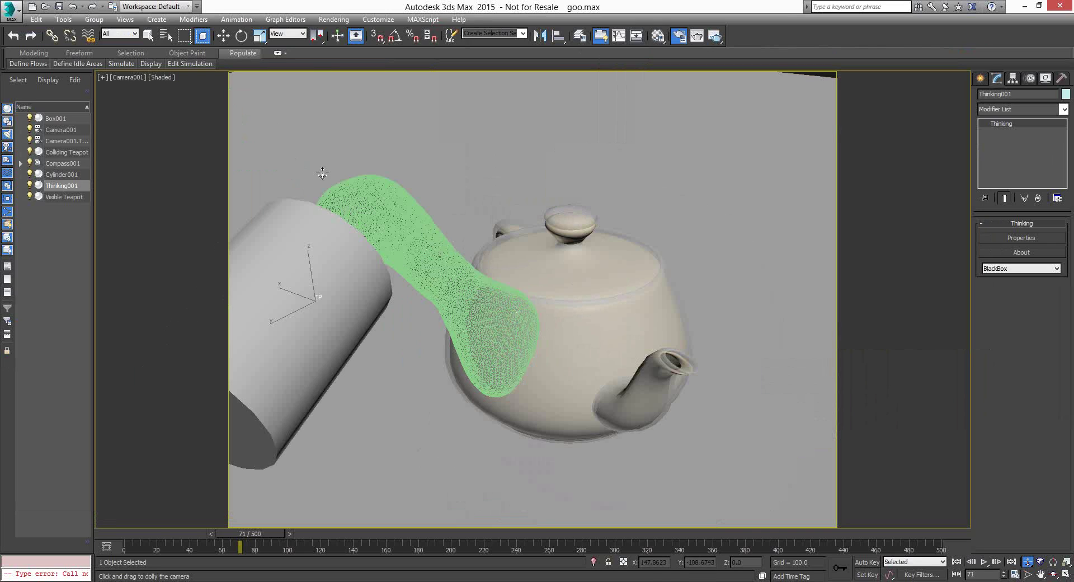
Open the spline_physics_bands.max scene without saving the goo scene, adopting the file's unit scale.
click(46, 7)
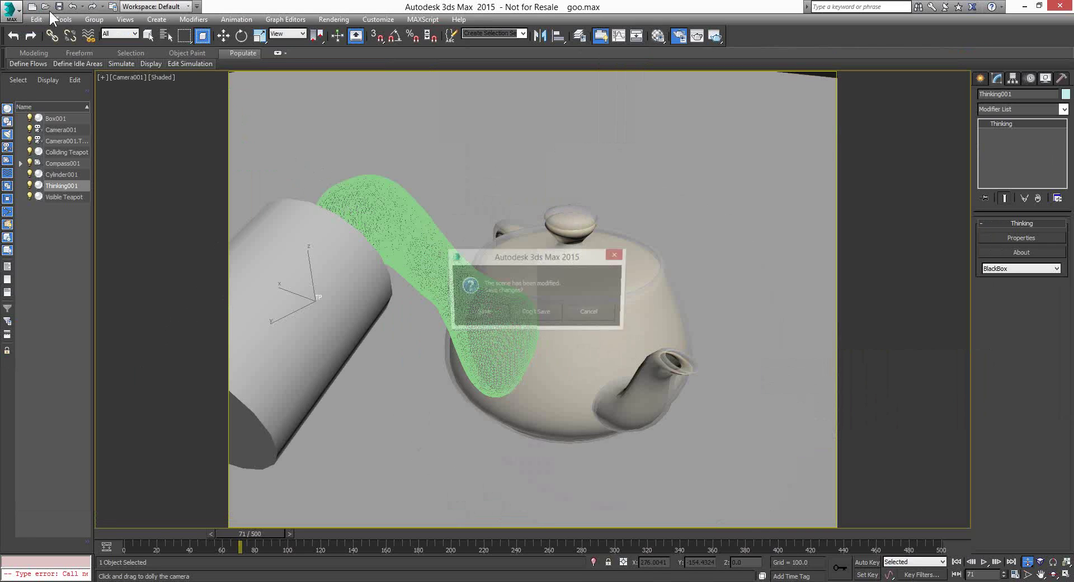
click(531, 314)
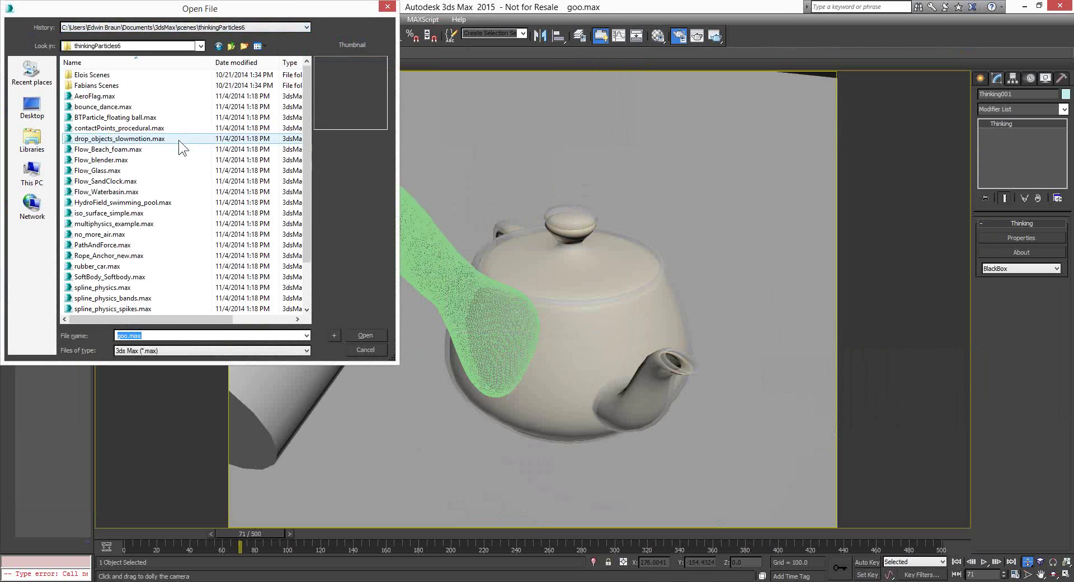
click(119, 266)
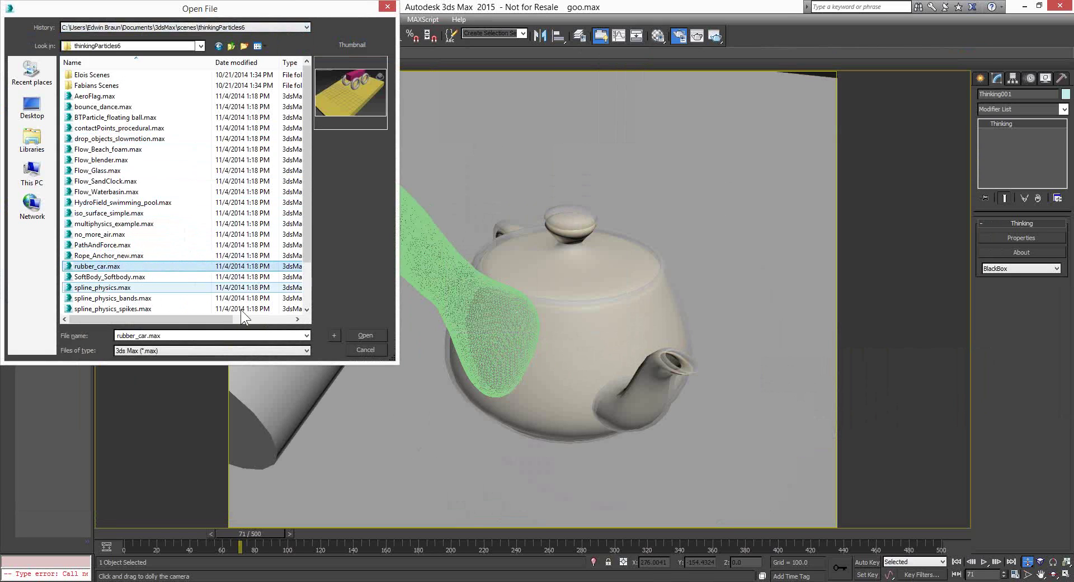
click(123, 286)
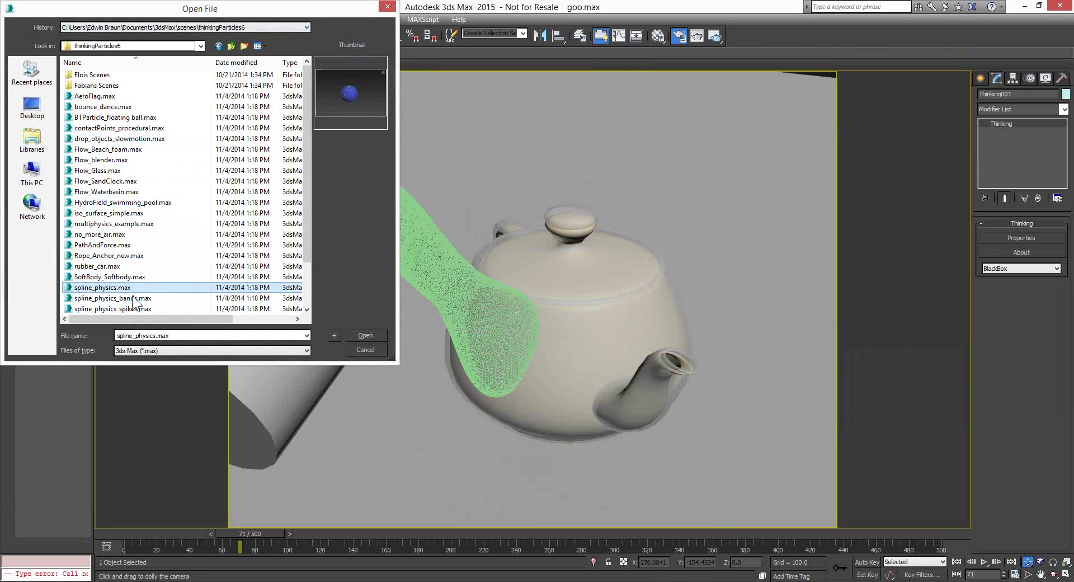
click(153, 299)
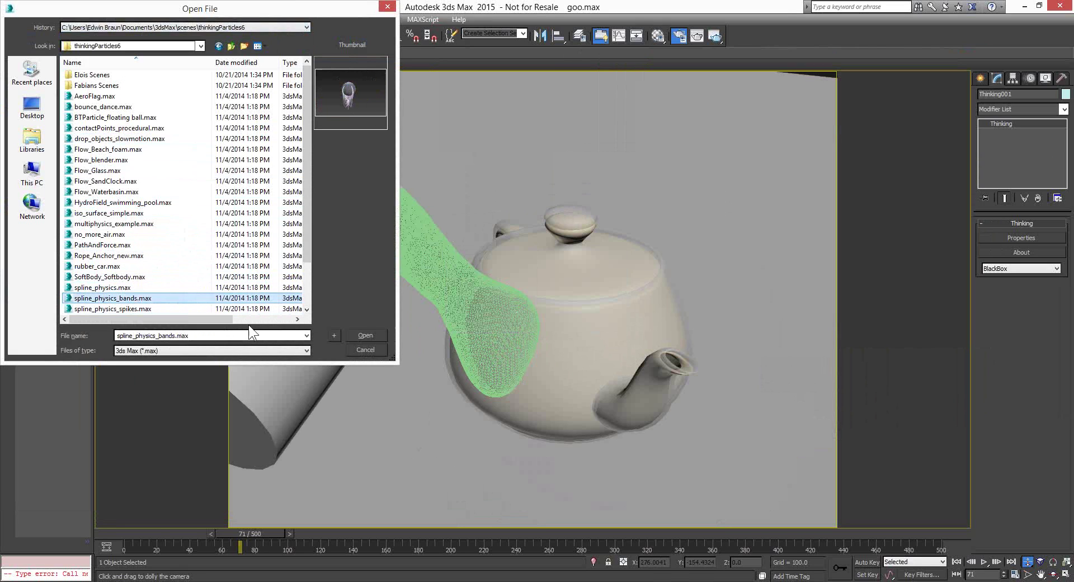
click(364, 335)
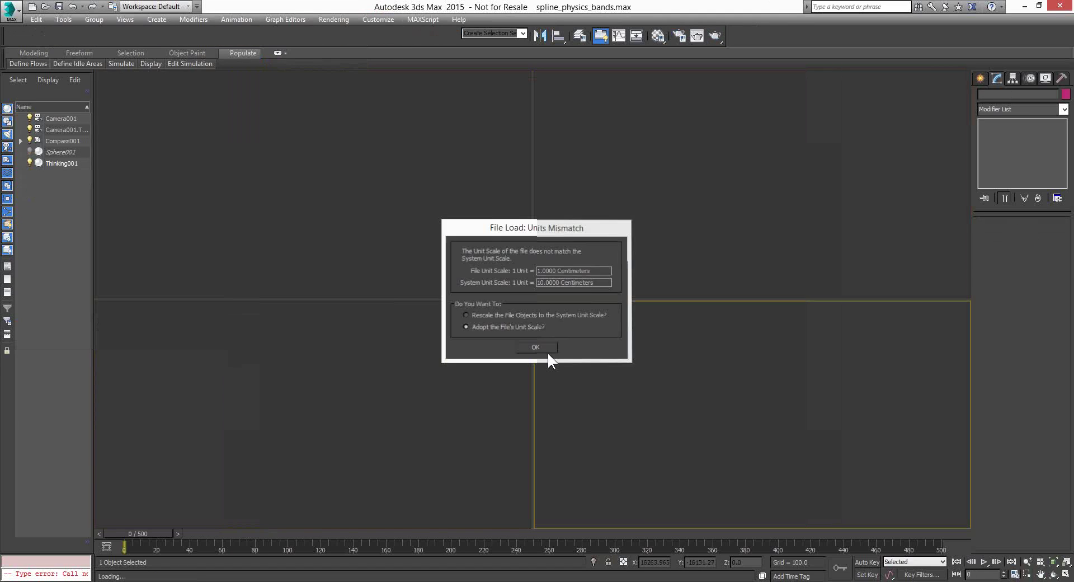
click(548, 353)
click(593, 330)
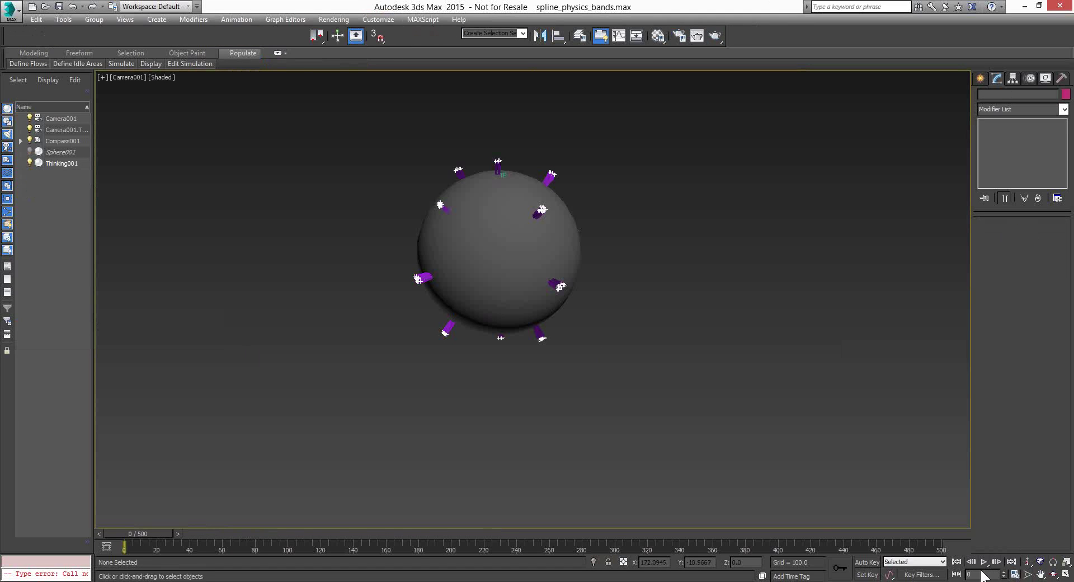
Play the bands simulation to frame 70 and open the particle setup window of the Thinking001 object.
click(983, 562)
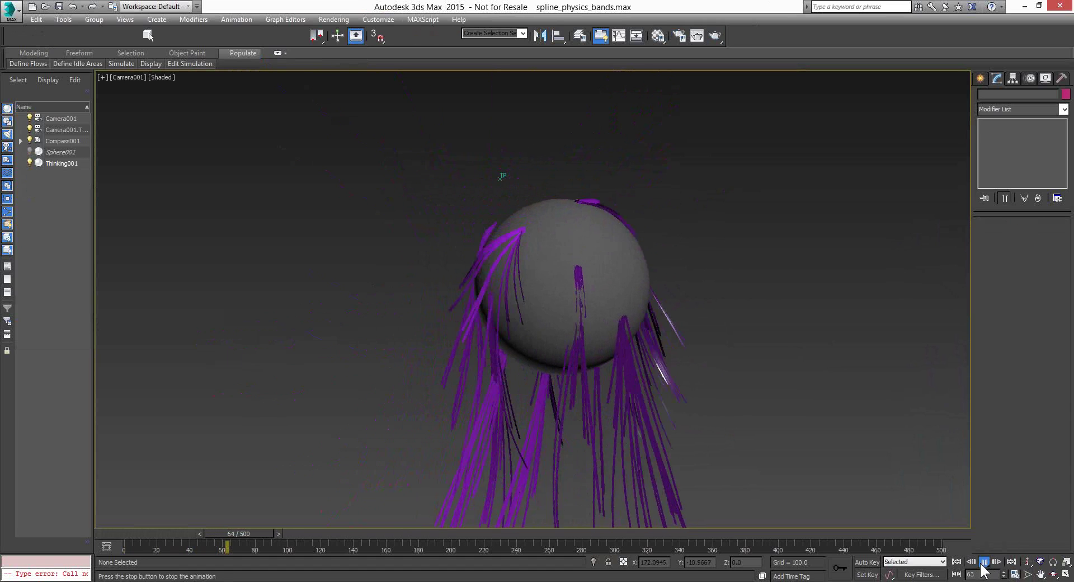
click(983, 562)
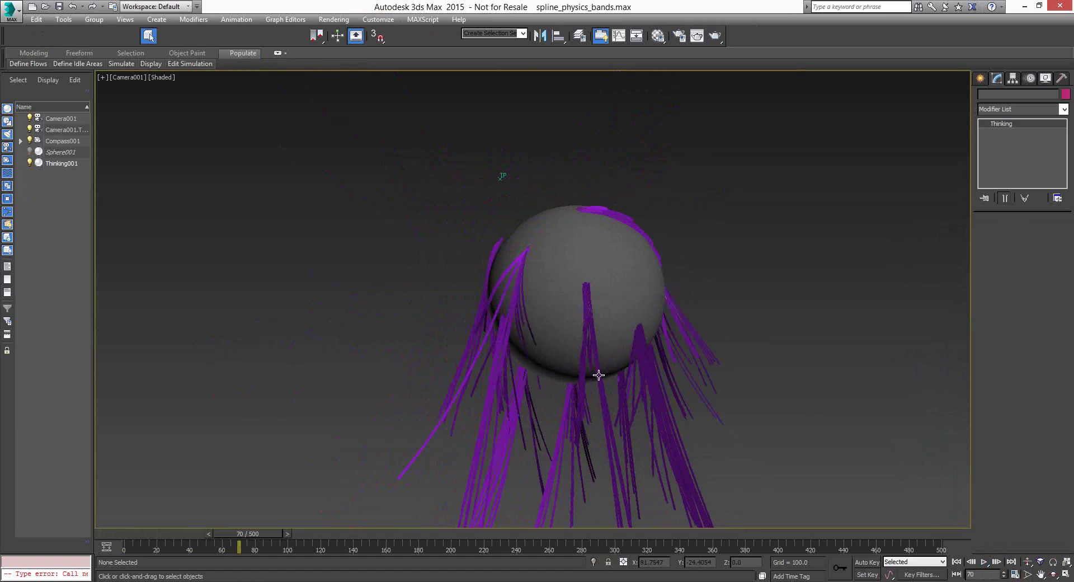
click(599, 375)
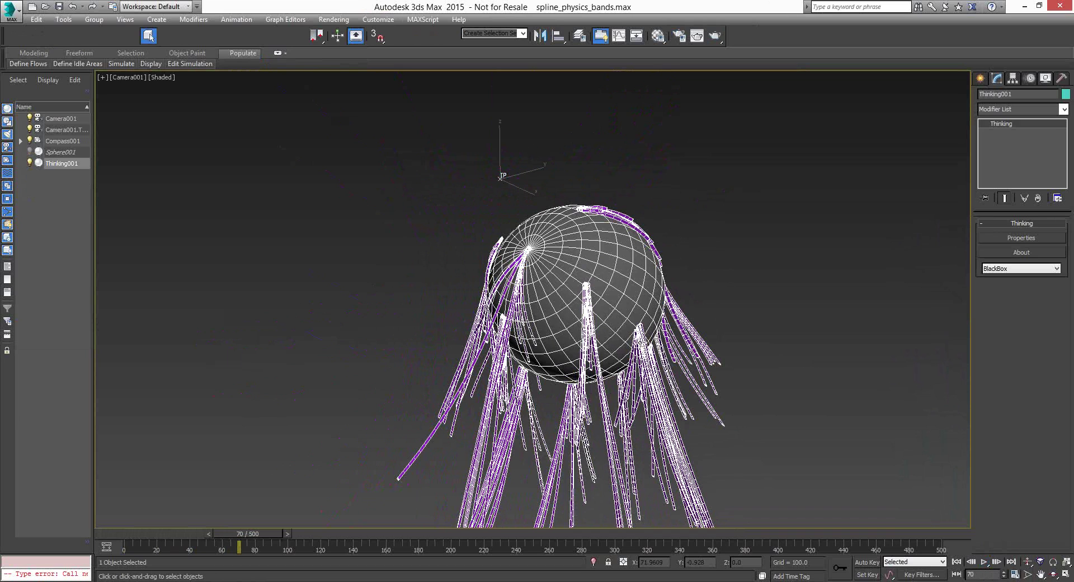
click(1040, 238)
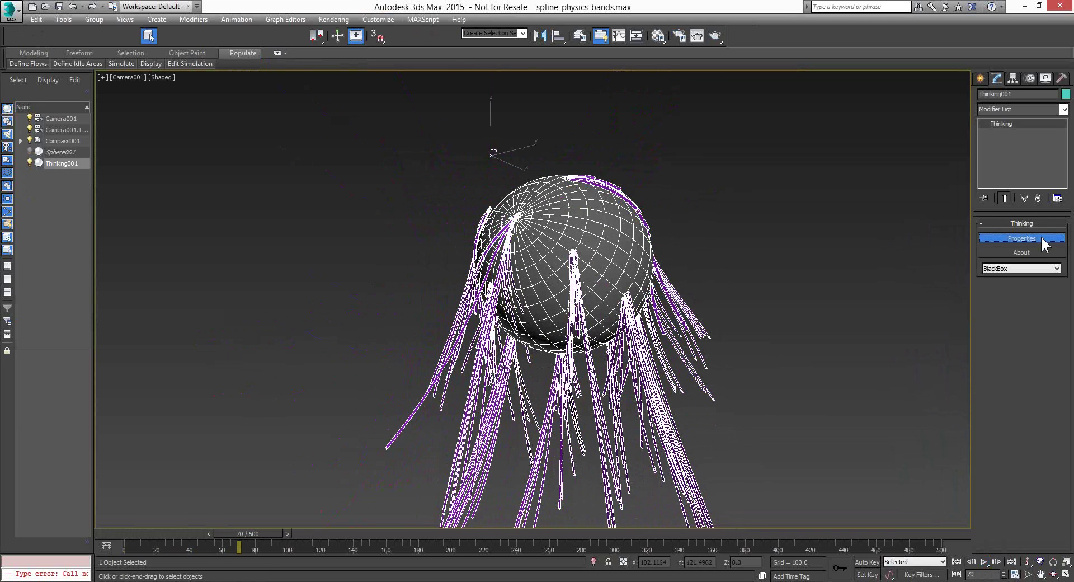
drag(208, 38, 444, 55)
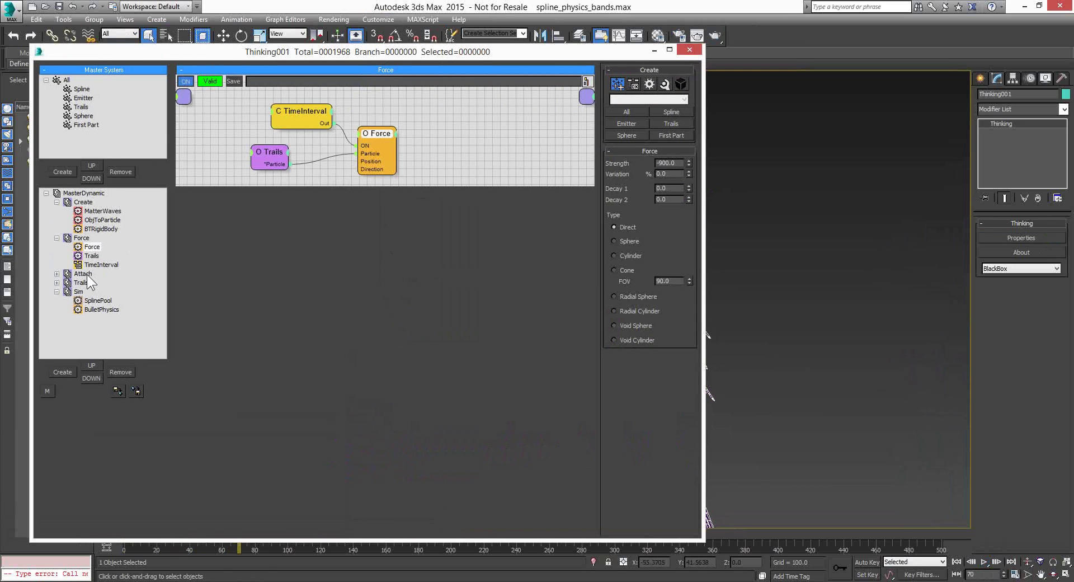
Inspect the TrailBorn and SplineInit operators in the Trails dynamic set, and put the setup window away.
click(82, 282)
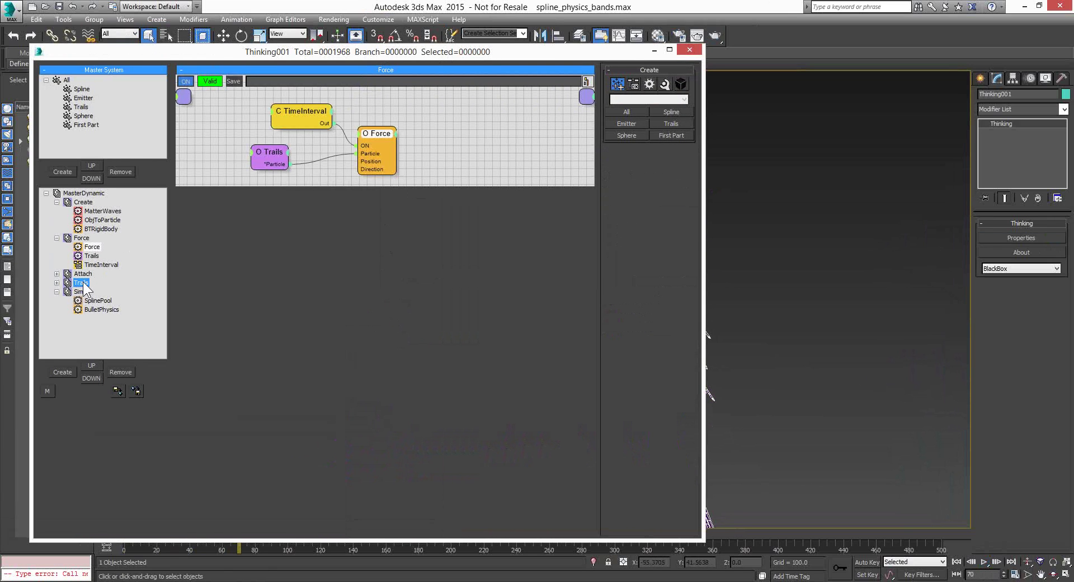
click(309, 135)
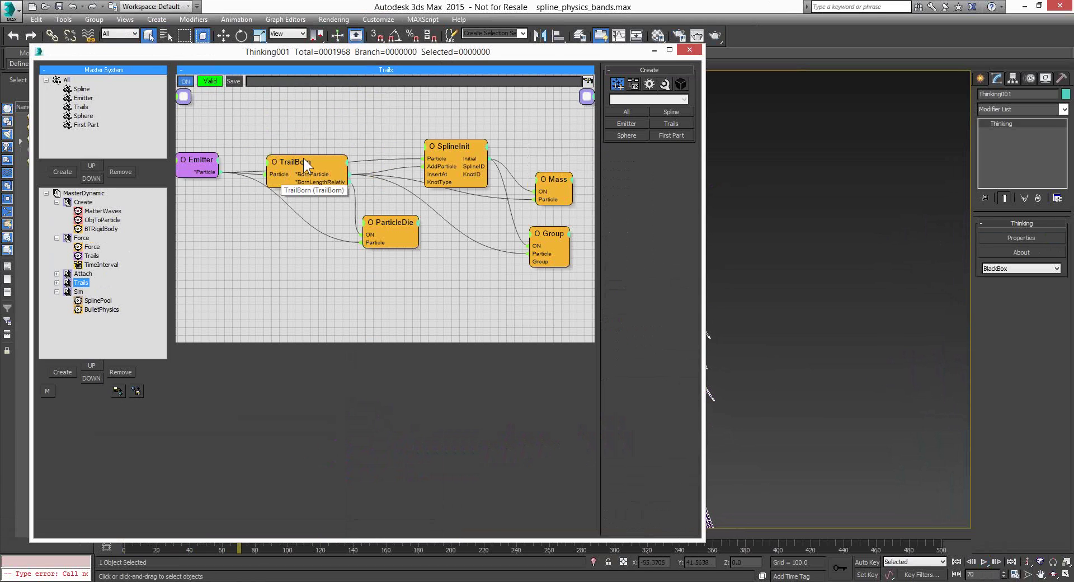
drag(309, 130, 310, 141)
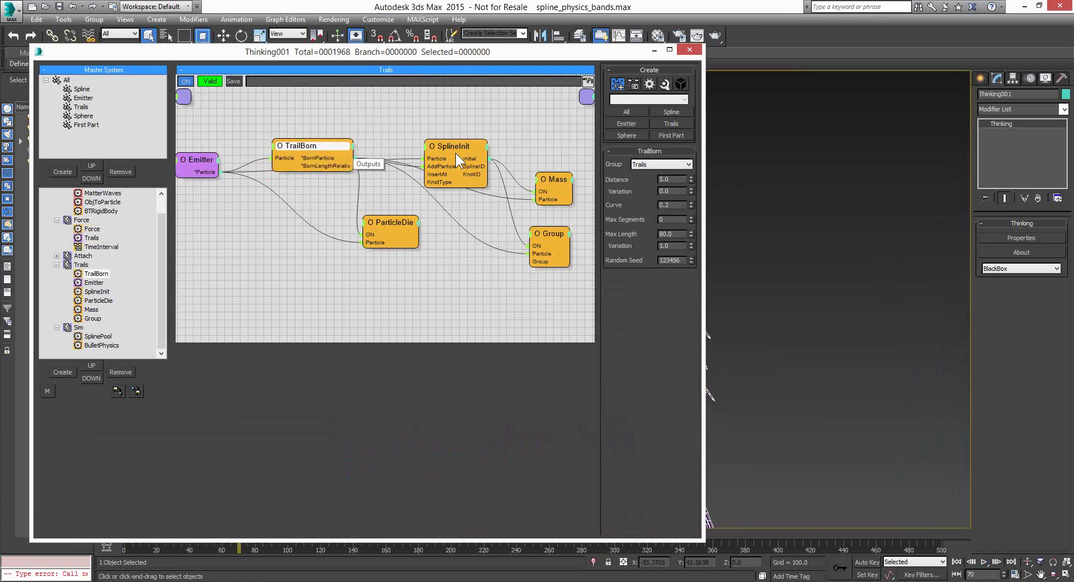
click(464, 144)
drag(466, 149, 467, 119)
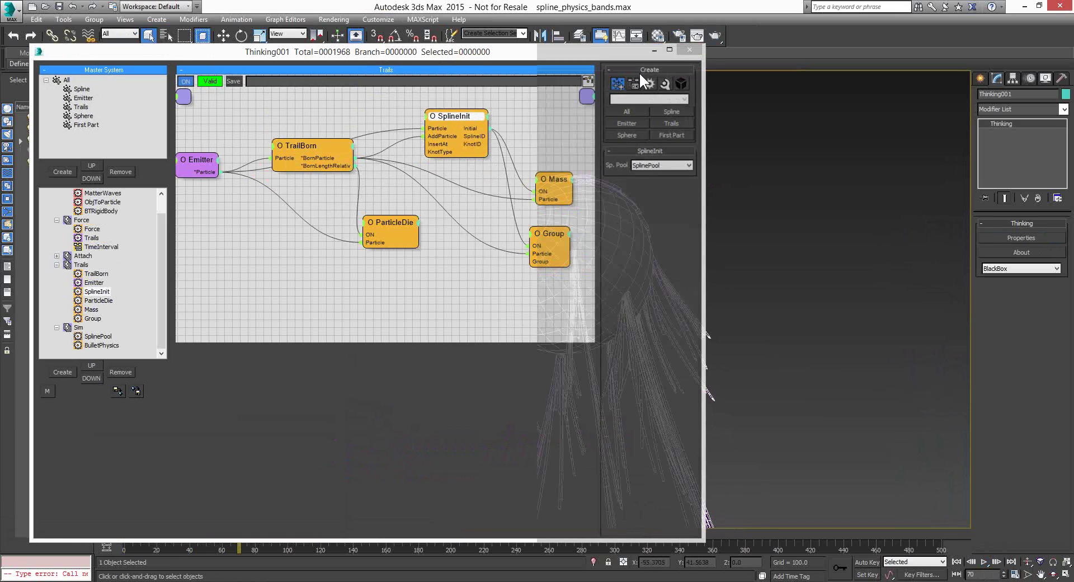
click(653, 50)
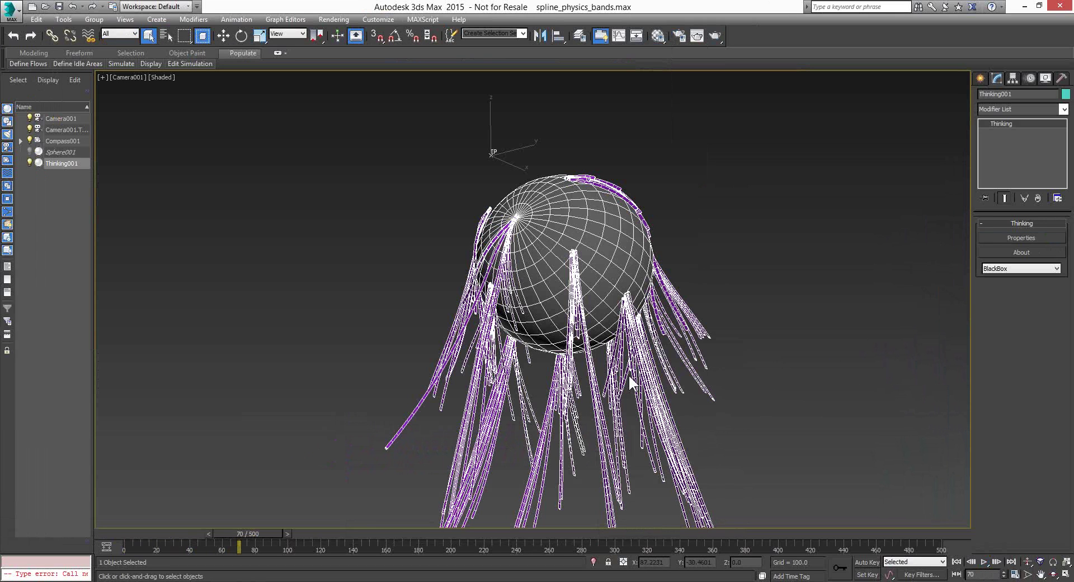
Open the SplineOnFace.max scene without saving the bands scene.
click(45, 6)
click(535, 314)
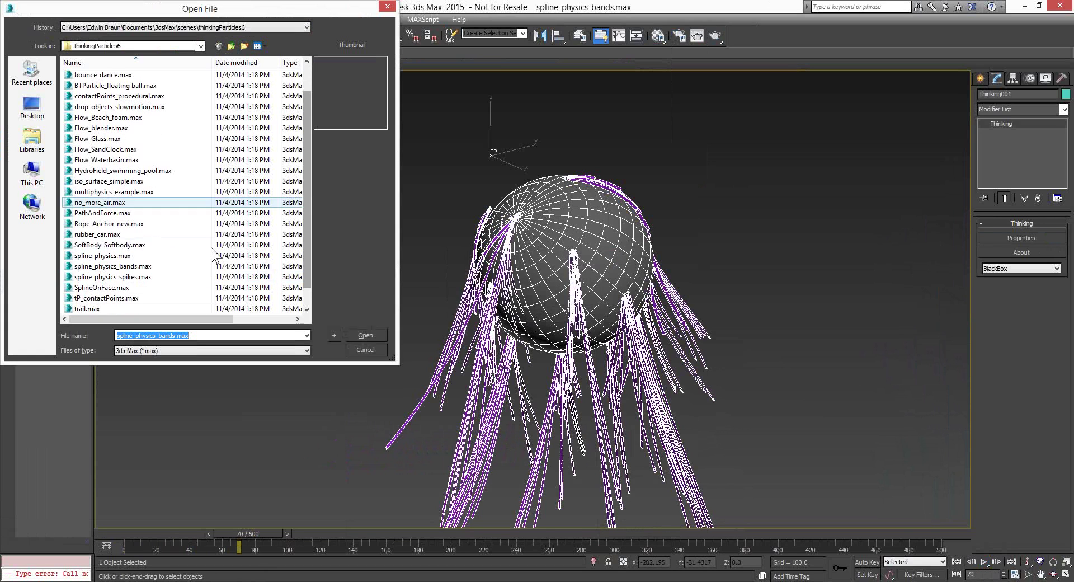
click(120, 288)
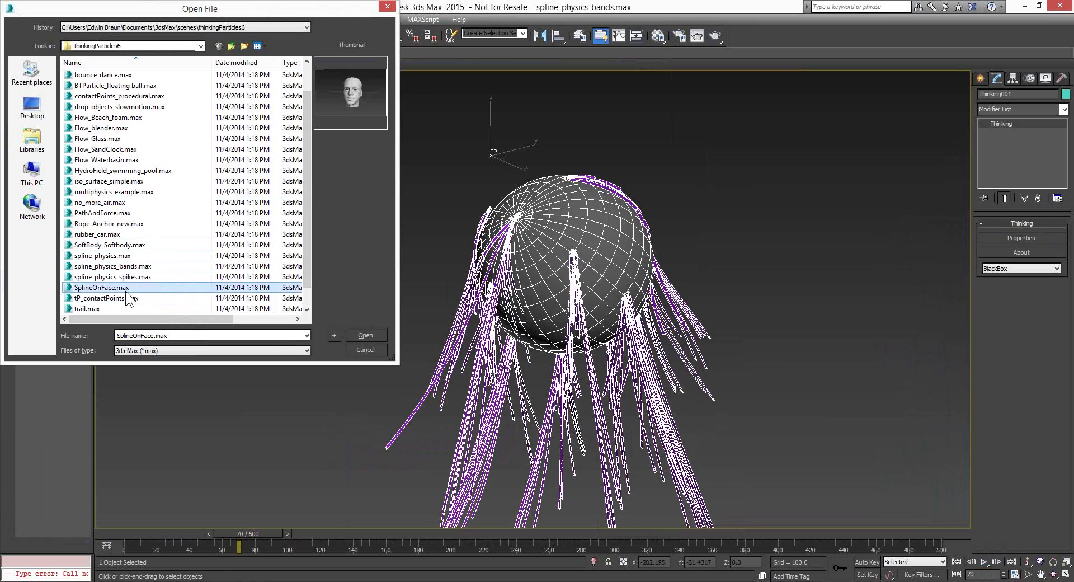
click(361, 335)
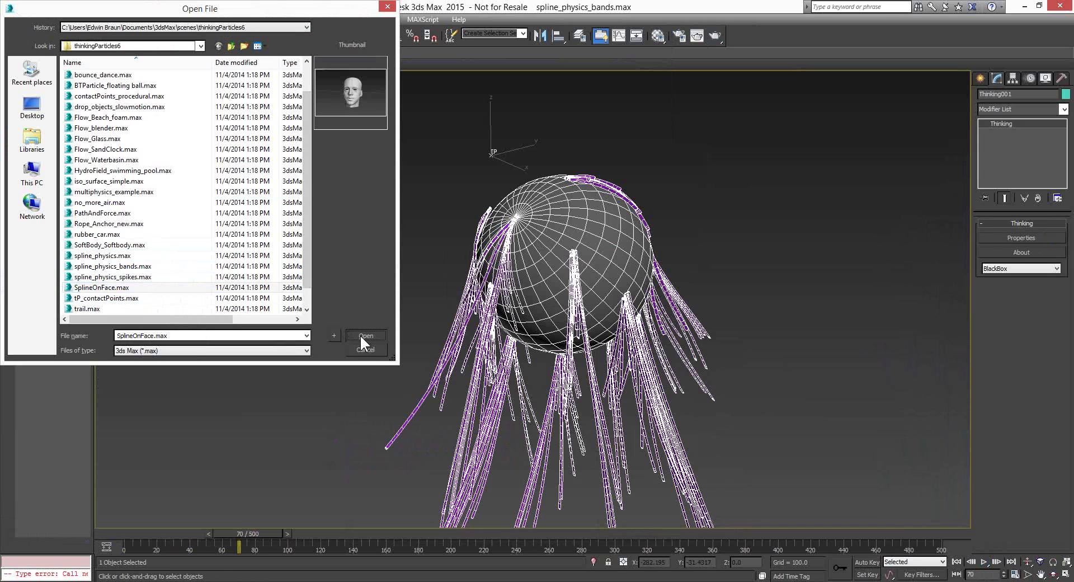
click(576, 341)
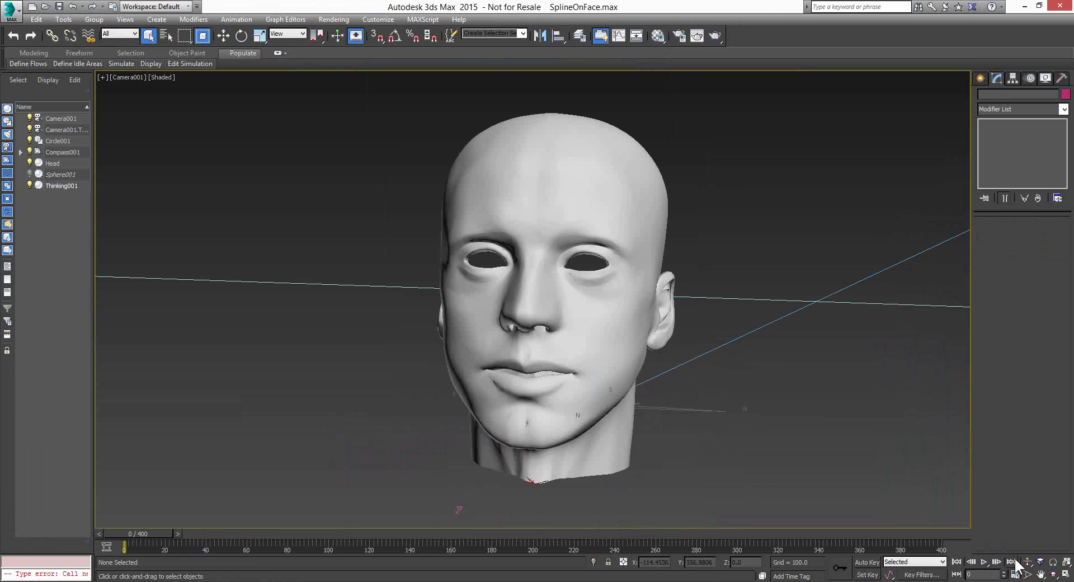
Play the spline growth on the head to frame 17 and narrow the camera's field of view around the face and neck.
click(984, 561)
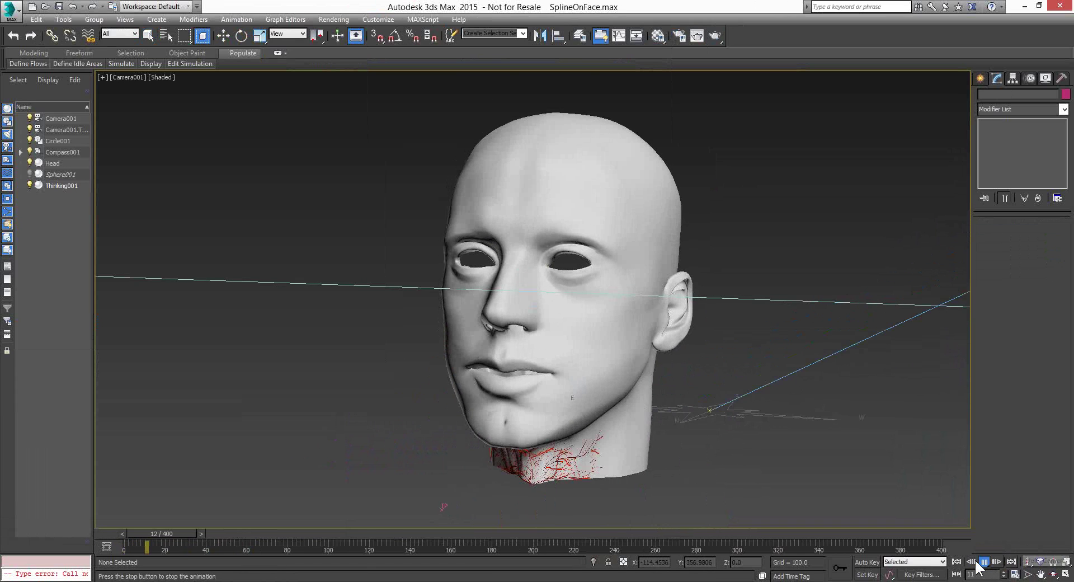
click(984, 562)
click(1027, 561)
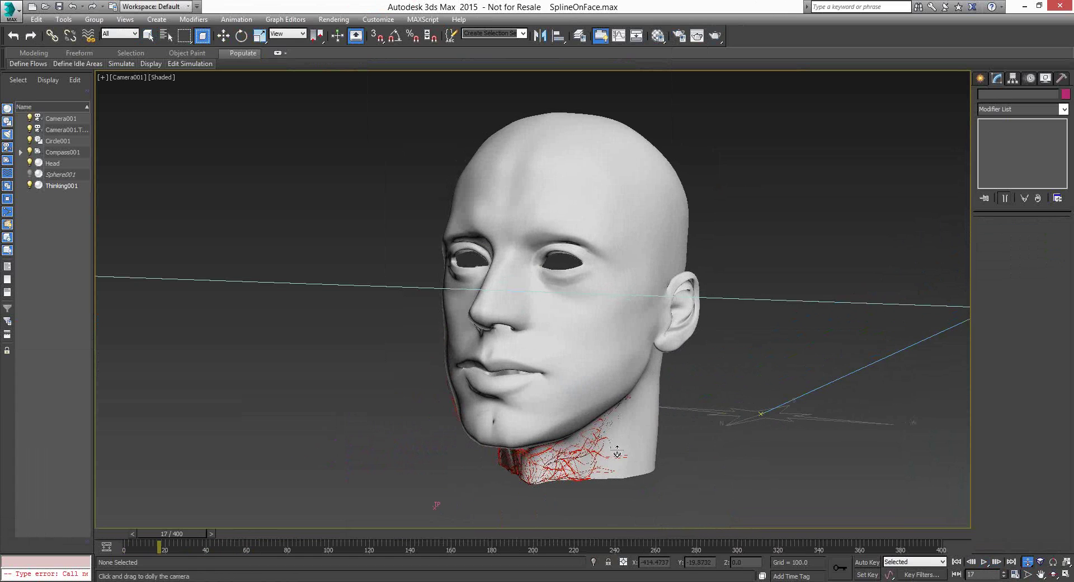
click(1028, 574)
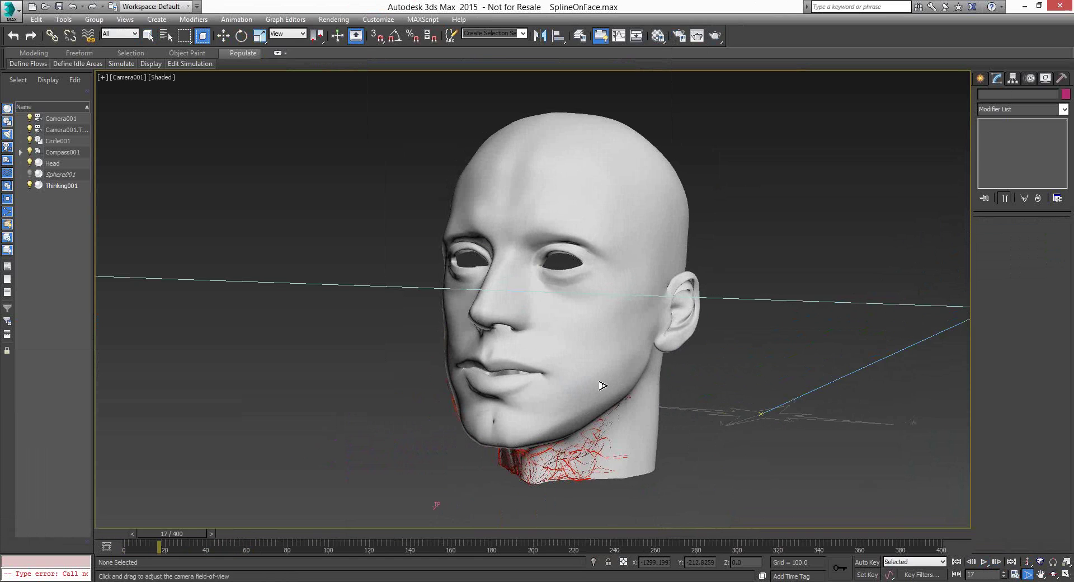
drag(602, 385, 535, 263)
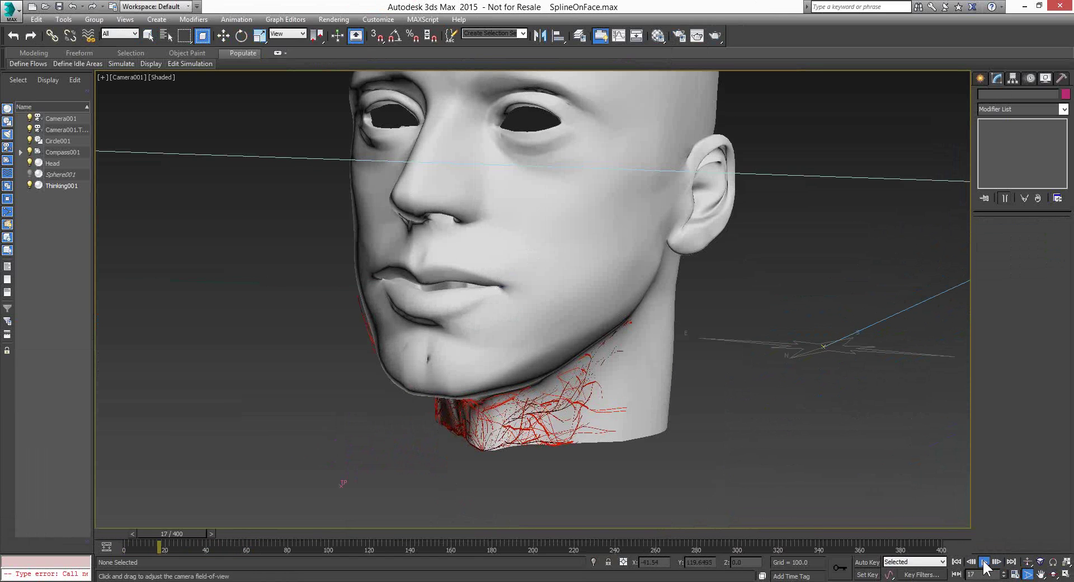
Continue playing the spline growth to frame 55, and rewind the animation to frame 0.
click(984, 562)
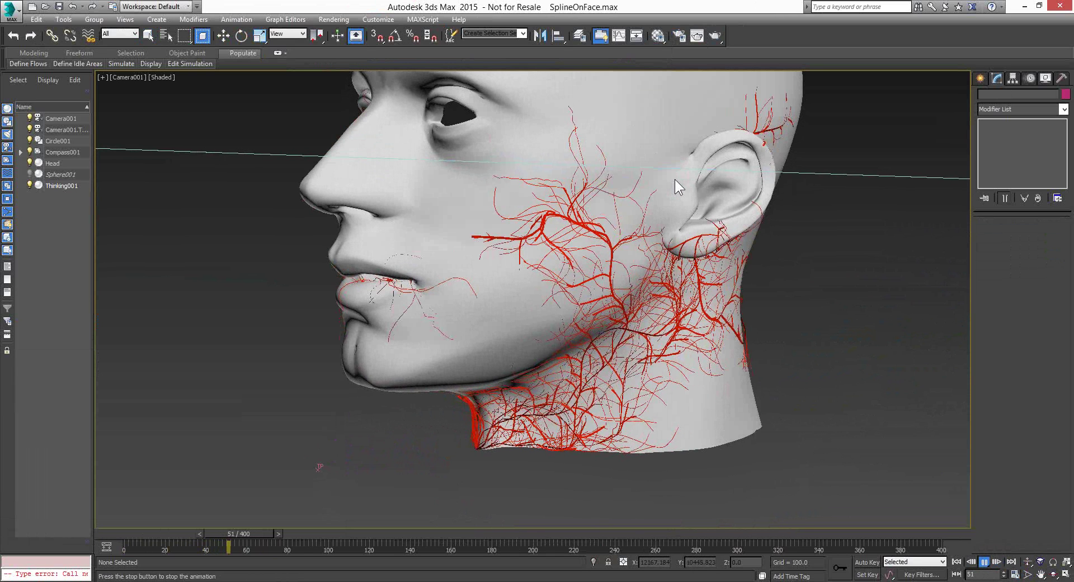
click(985, 561)
click(1028, 574)
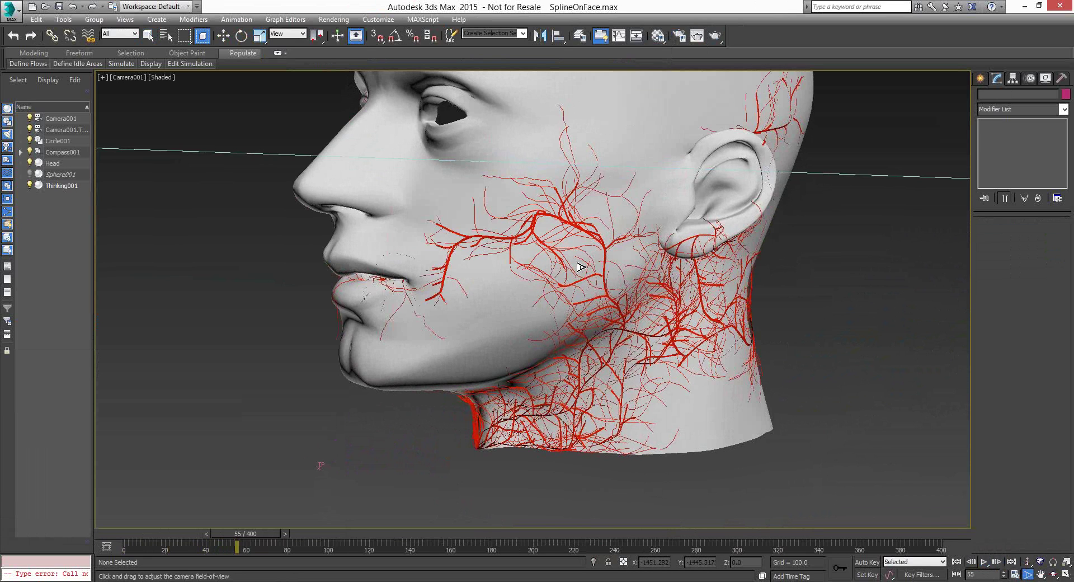
drag(581, 267, 589, 236)
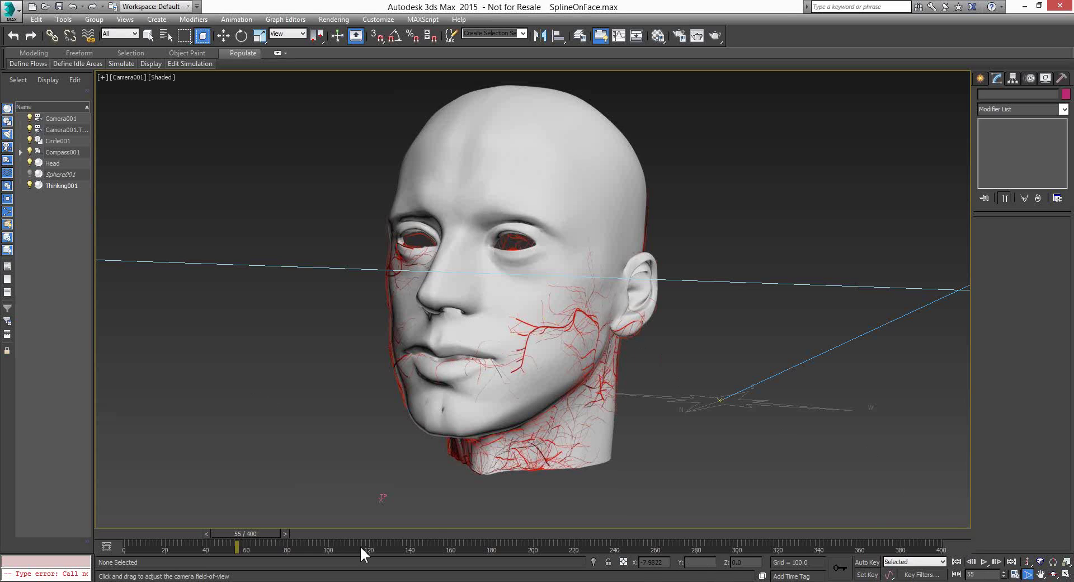
click(958, 562)
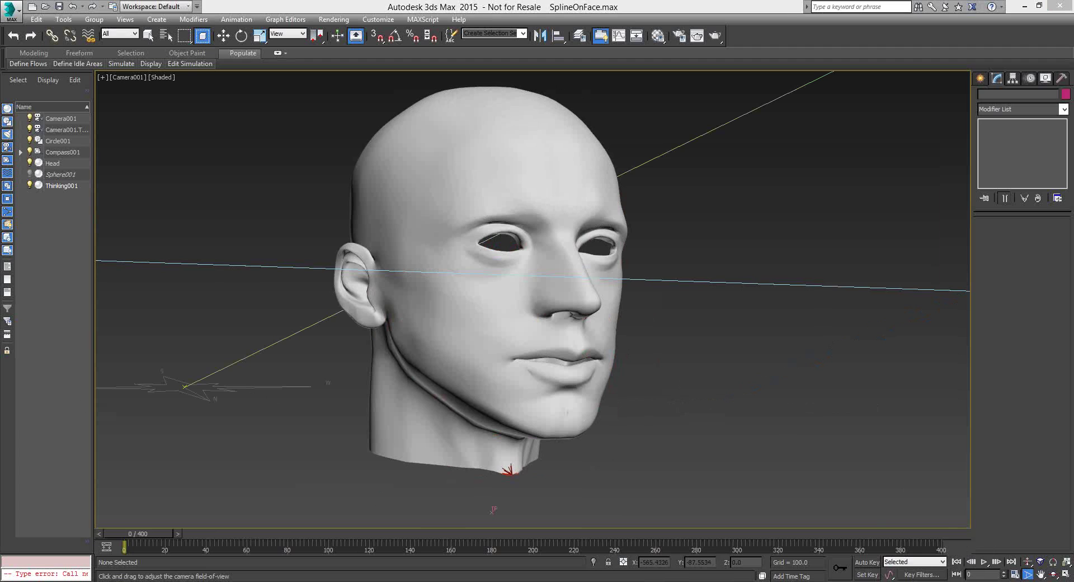
Check the CPU performance graphs in Task Manager and close it.
key(ctrl+shift+Escape)
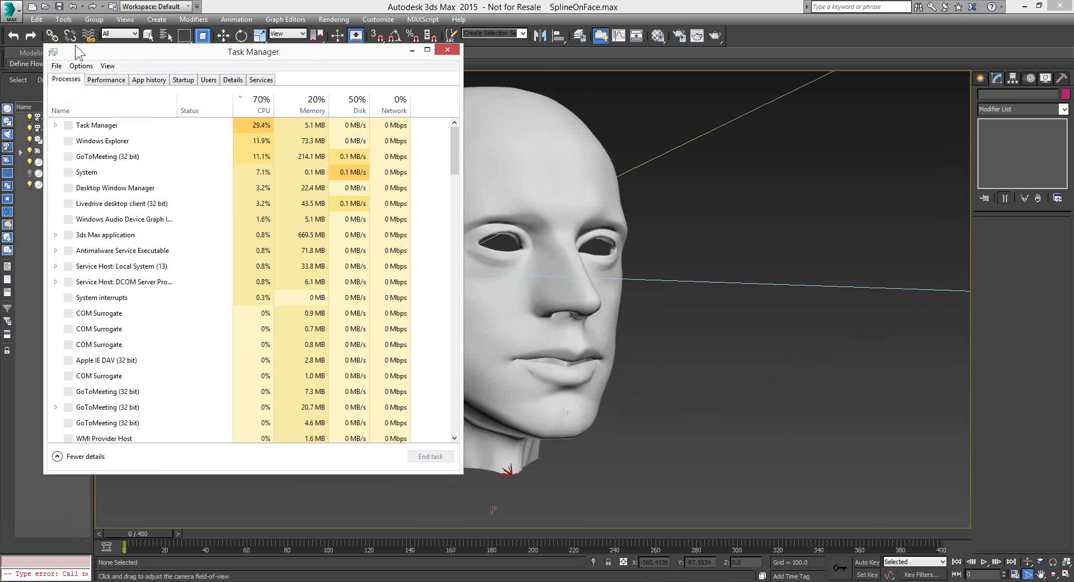
drag(74, 48, 159, 63)
click(183, 98)
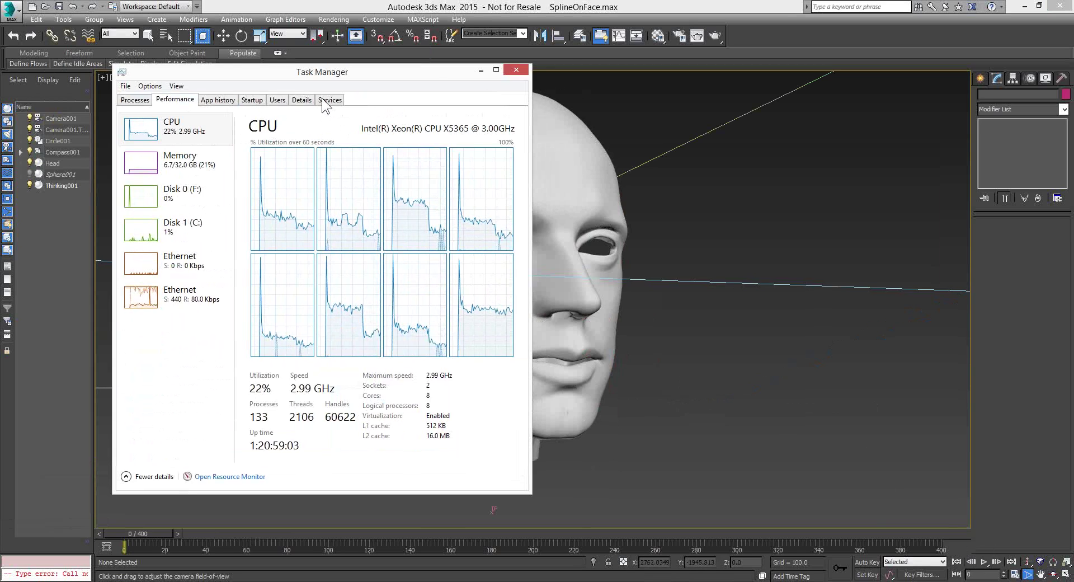
click(524, 68)
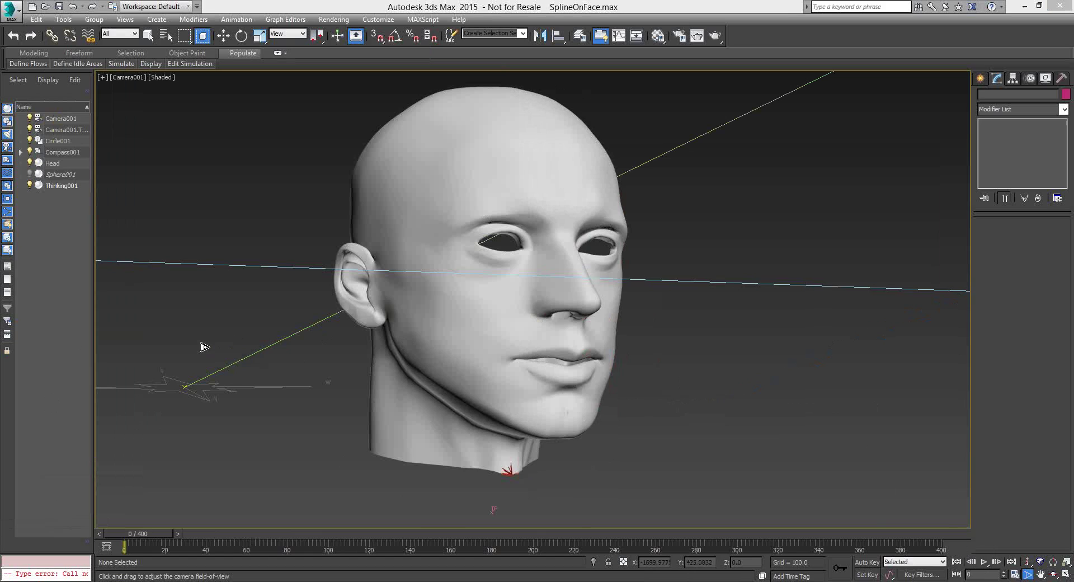
Start opening another scene without saving SplineOnFace.max, and look through the scene files in the thinkingParticles6 folder.
click(45, 7)
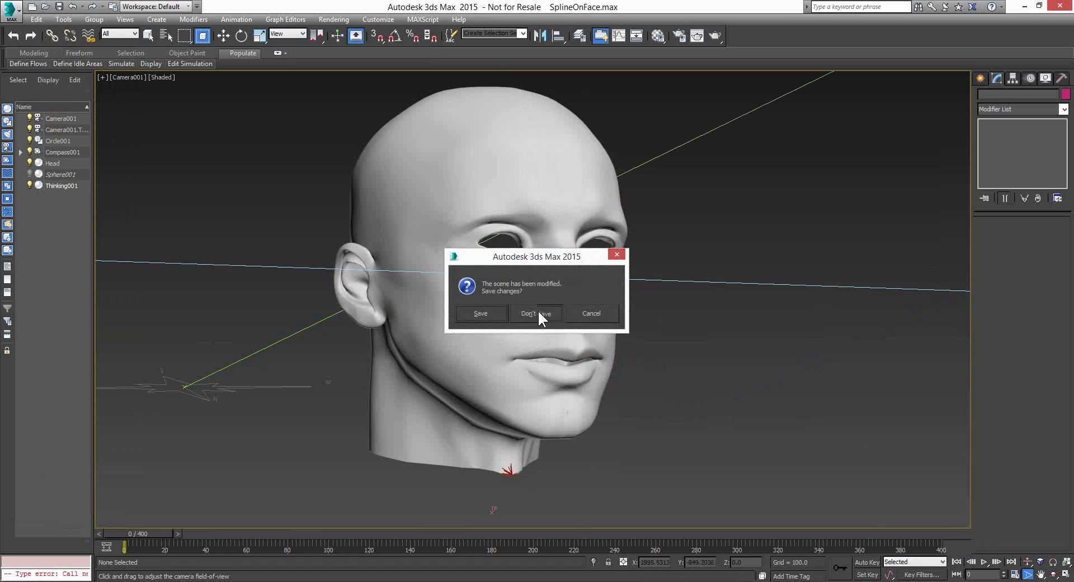
click(540, 314)
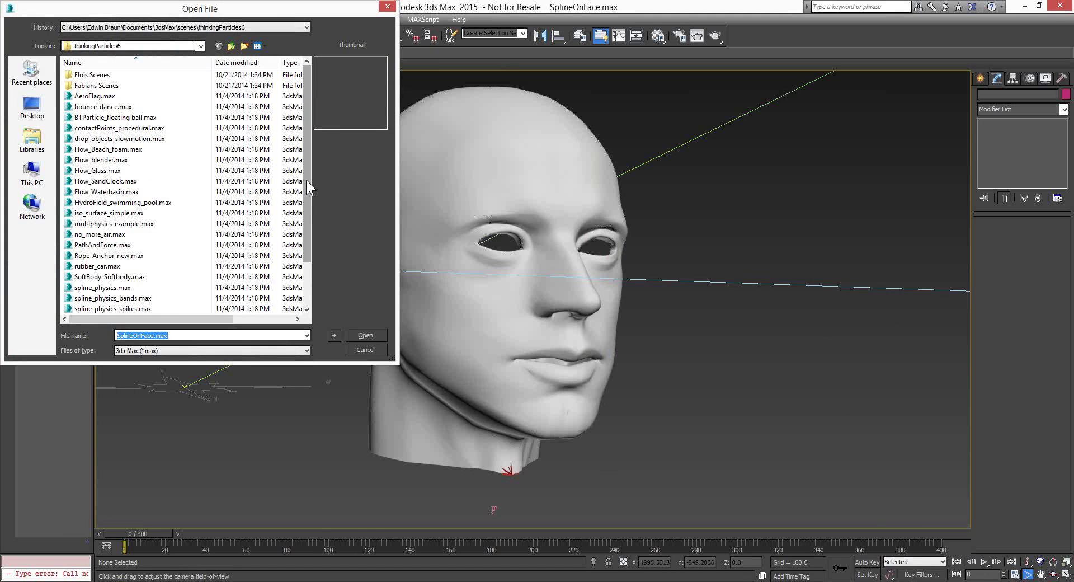
scroll(312, 218, down, 2)
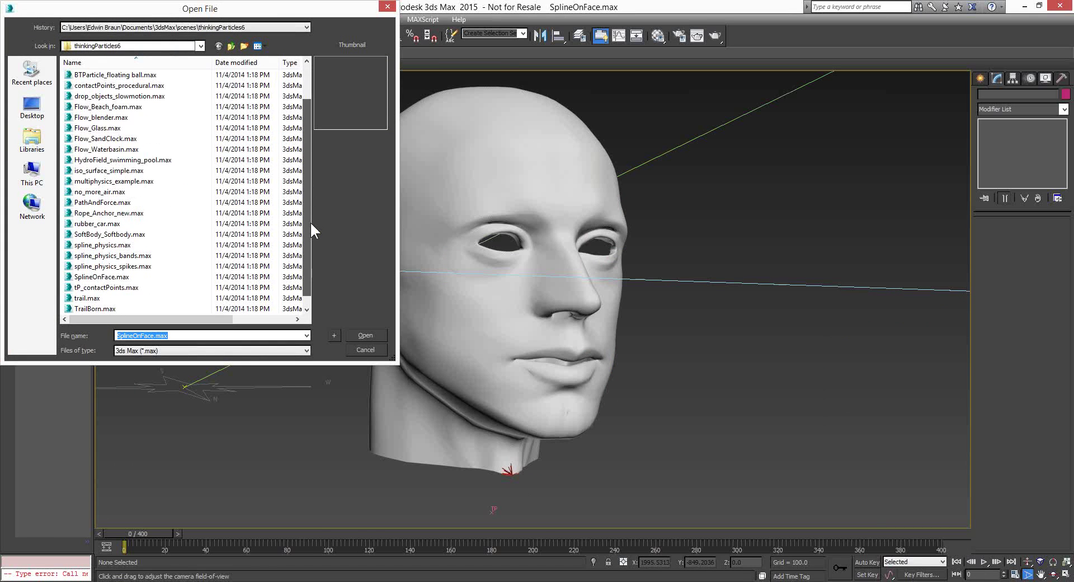
scroll(313, 235, down, 1)
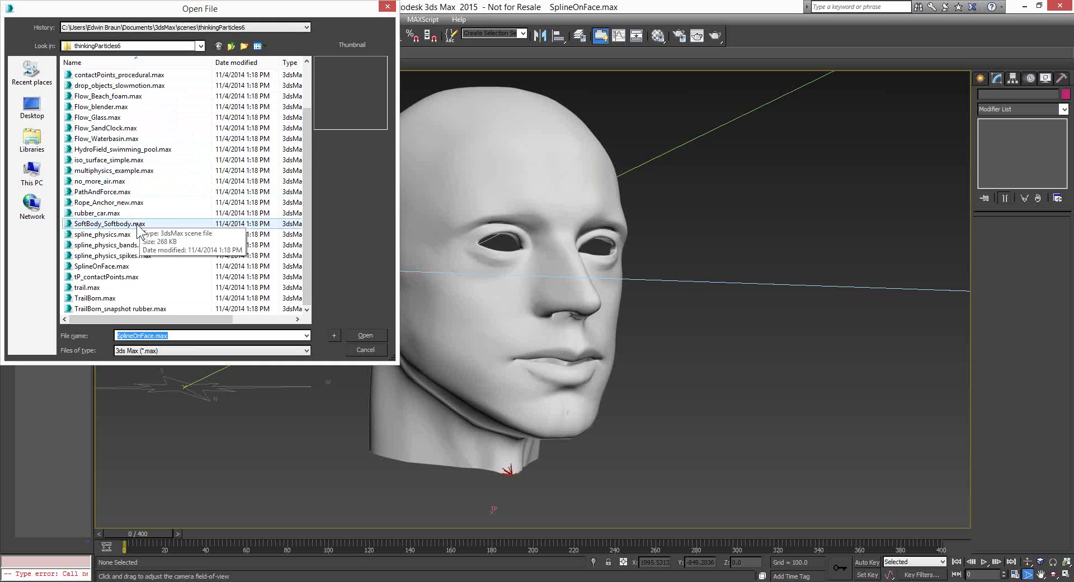
Go to the presenter's own Thinking Particles 6 folder within scenes and look through its scene files.
click(200, 46)
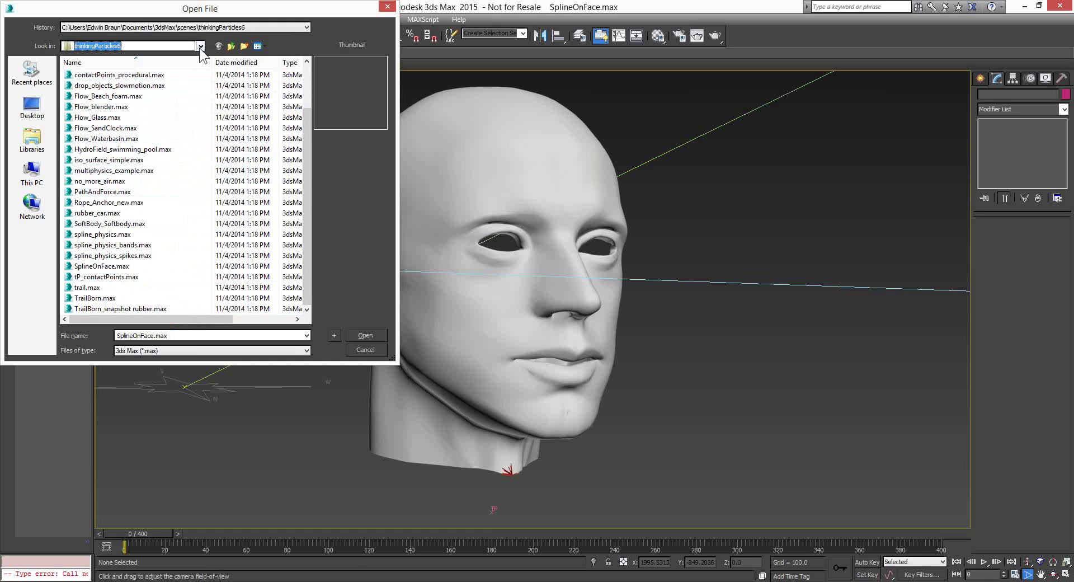
click(117, 164)
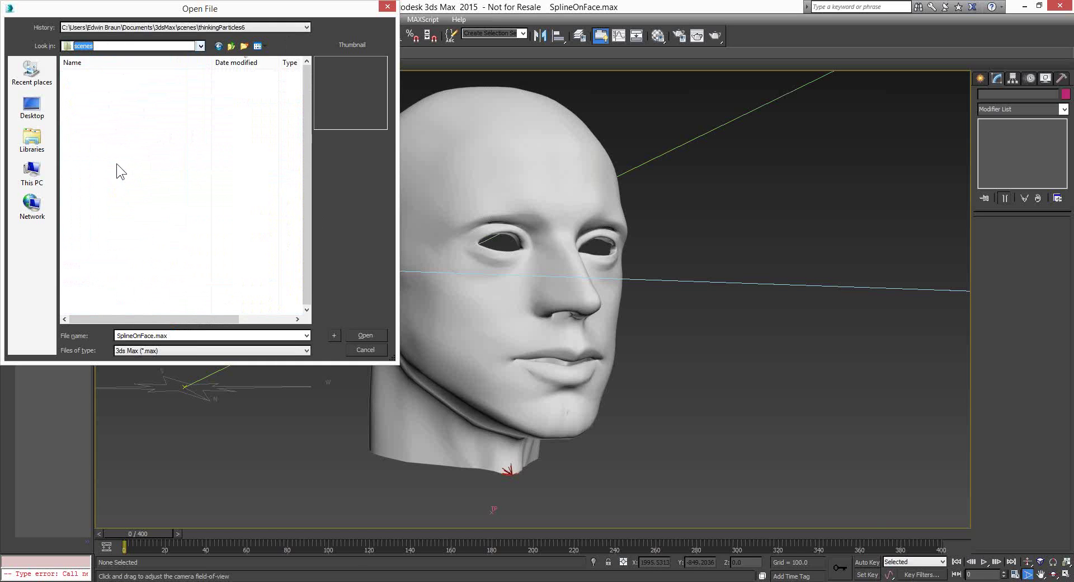
scroll(307, 211, down, 2)
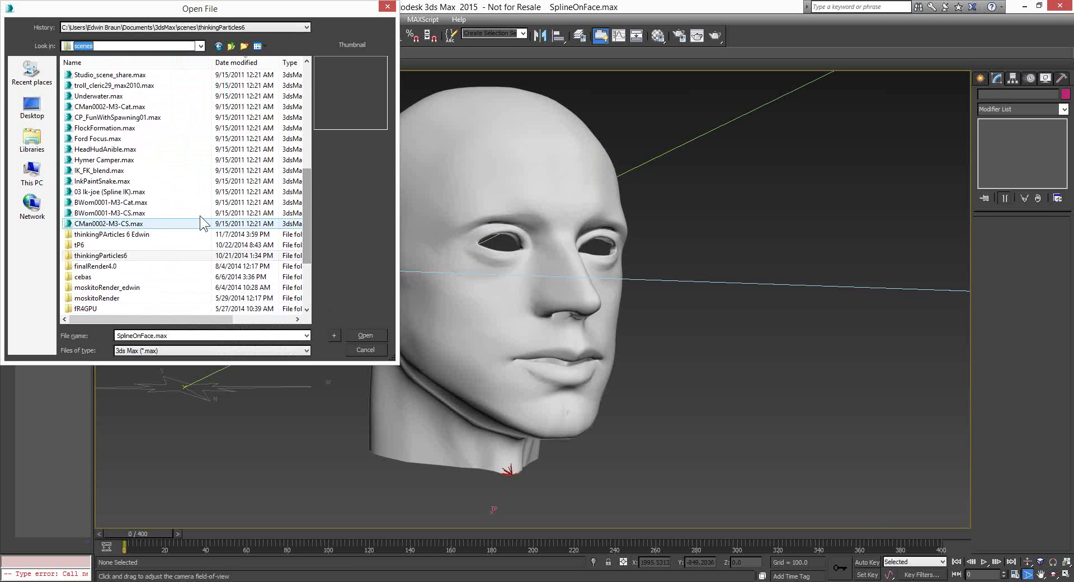
click(151, 235)
double_click(150, 235)
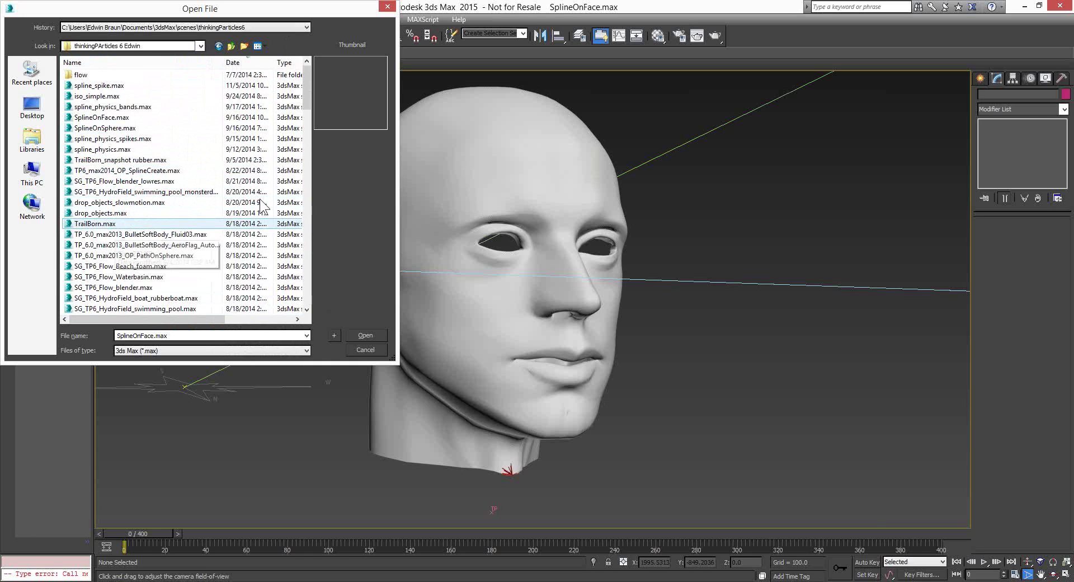
drag(304, 92, 300, 146)
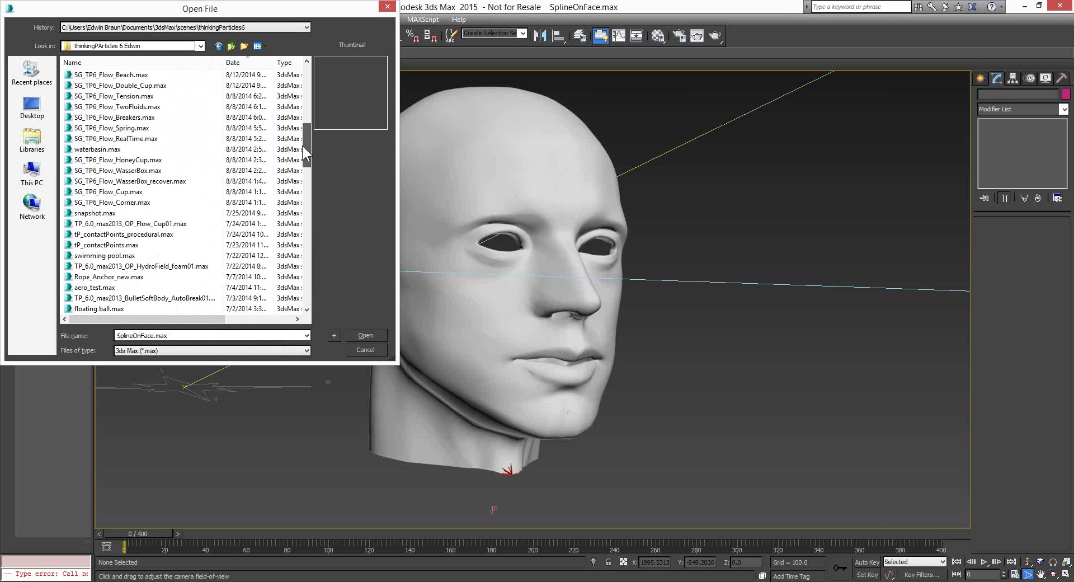
drag(304, 147, 302, 162)
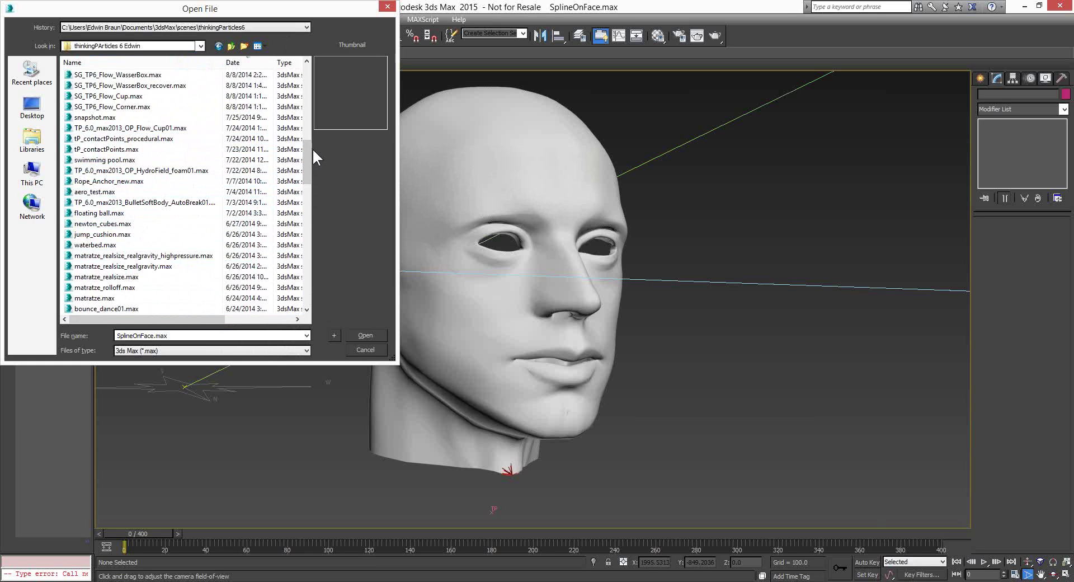
drag(304, 151, 311, 87)
Return to the thinkingParticles6 folder and open the AeroFlag.max scene.
key(BackSpace)
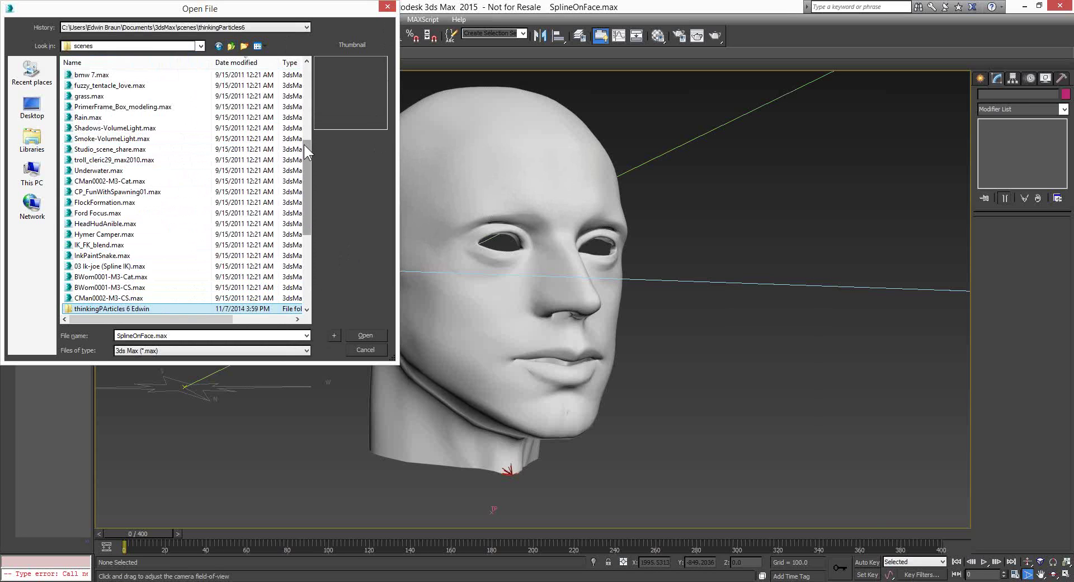
scroll(304, 144, up, 1)
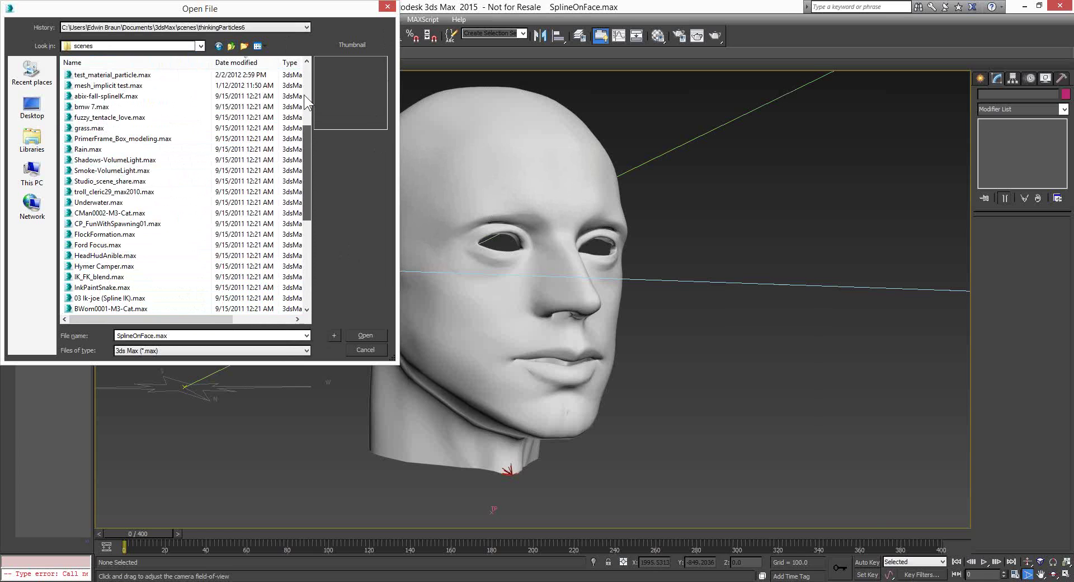
scroll(304, 96, up, 5)
click(223, 27)
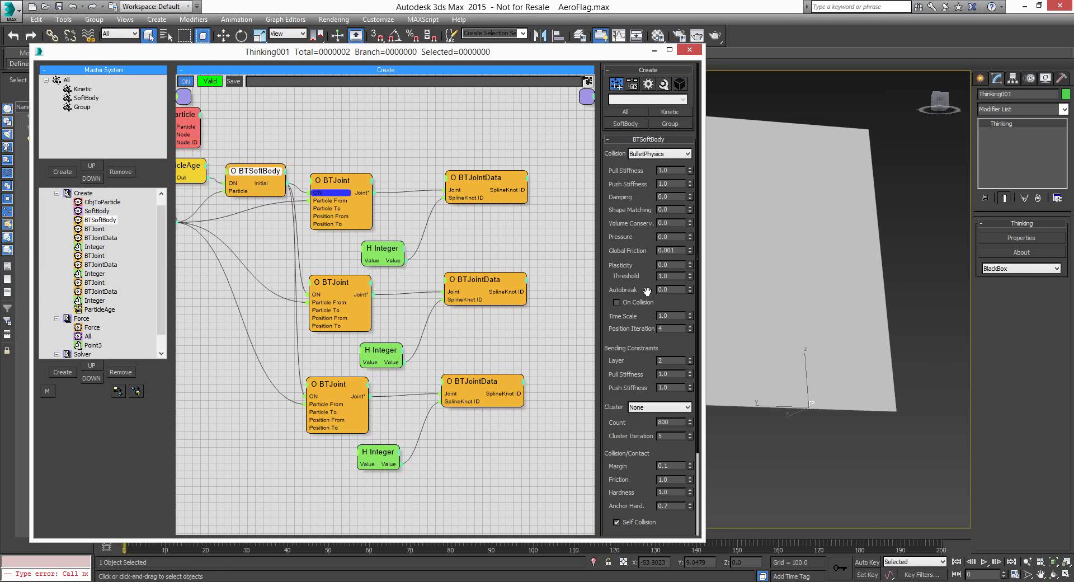
Toggle the On Collision option under Autobreak in the BTSoftBody operator's settings, and close the Thinking Particles editor.
drag(648, 292, 647, 242)
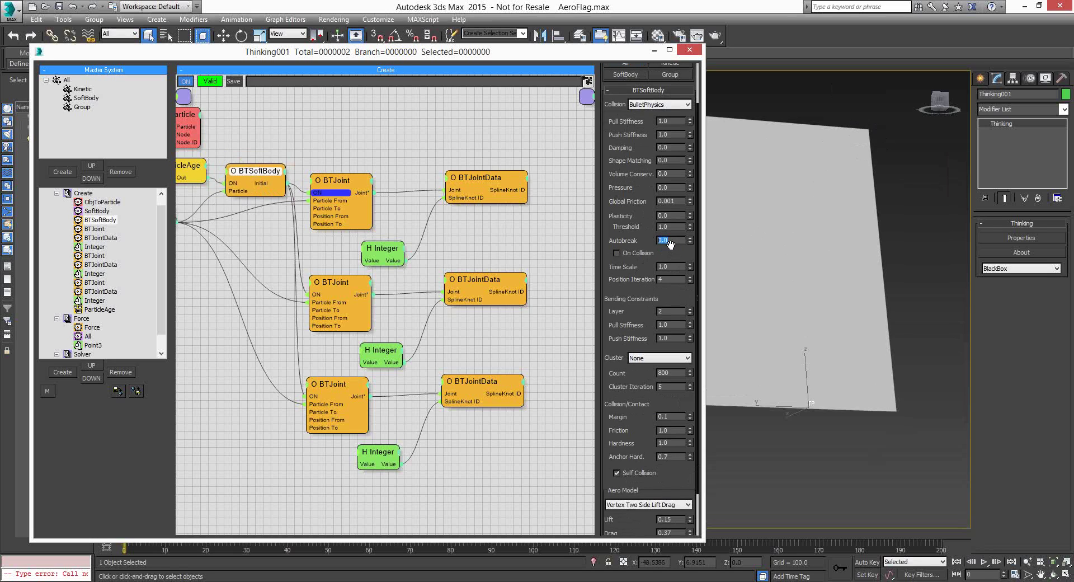
click(617, 252)
click(692, 52)
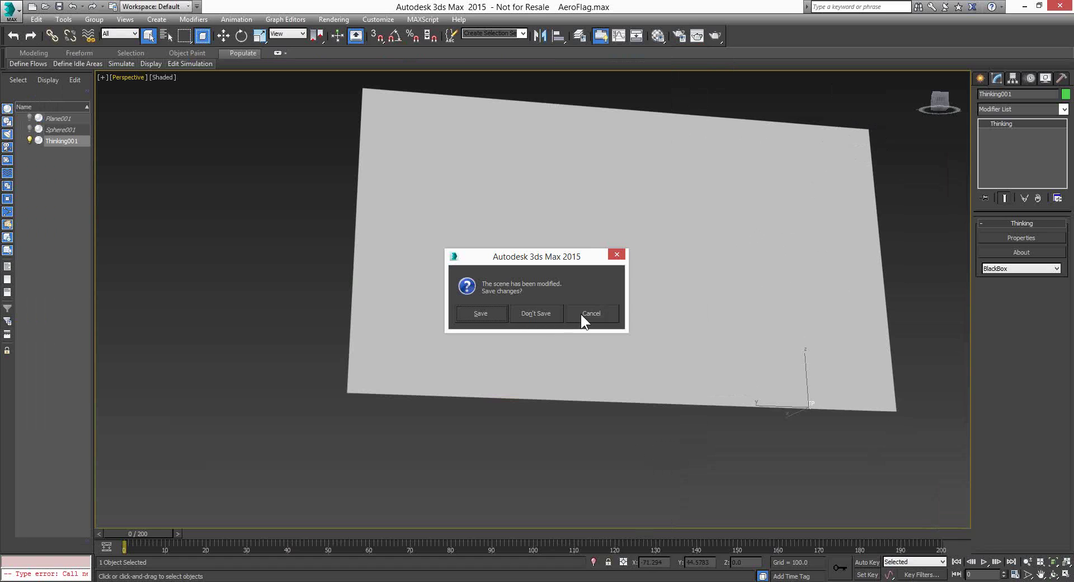
Check the thinkingParticles6 folder for another scene without saving AeroFlag.max, and cancel opening a file.
click(551, 313)
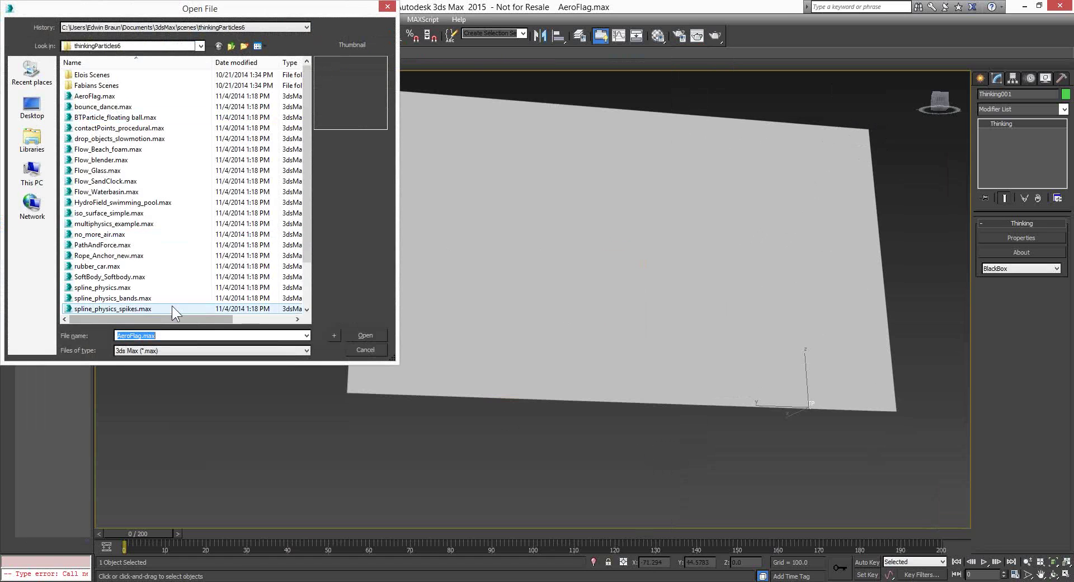
click(357, 350)
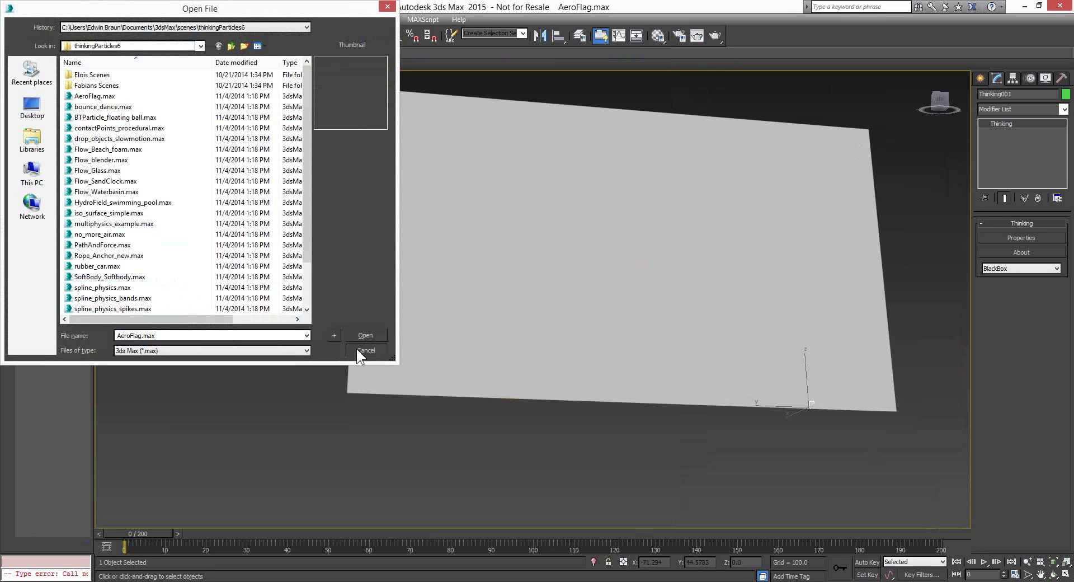